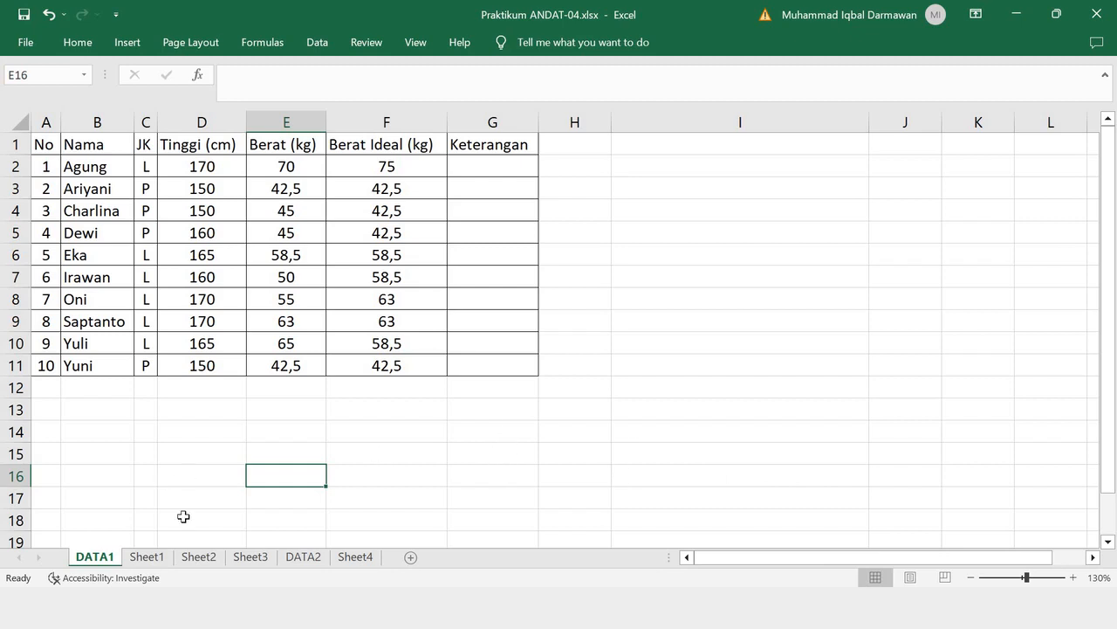
- Compare the analysis table on Sheet1 with the Berat Ideal (kg) values in F2:F11 on DATA1
click(148, 560)
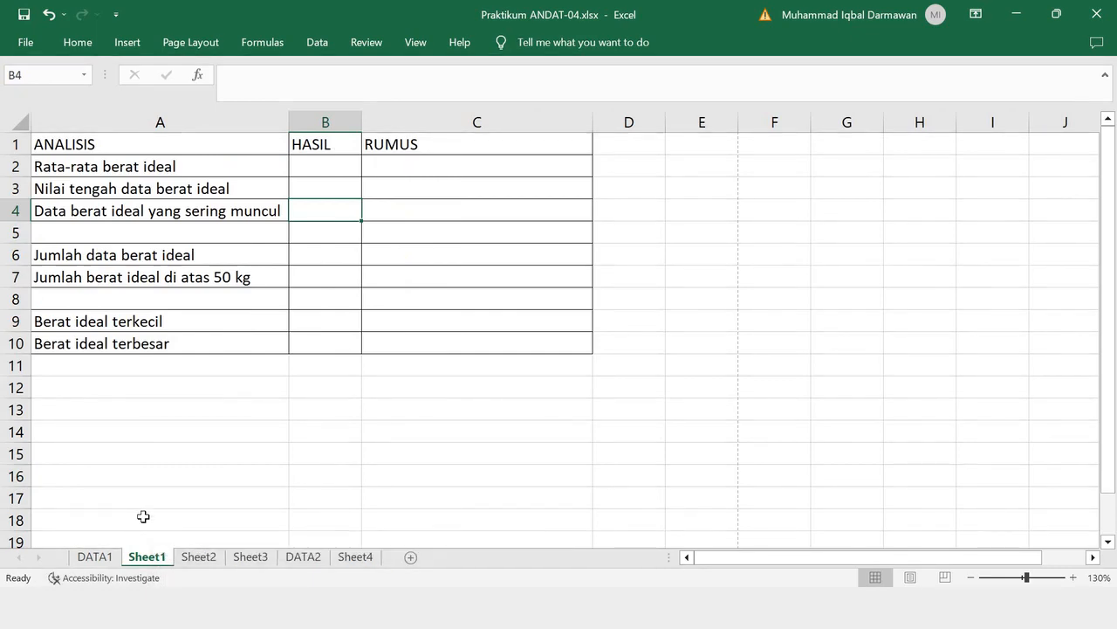
click(98, 557)
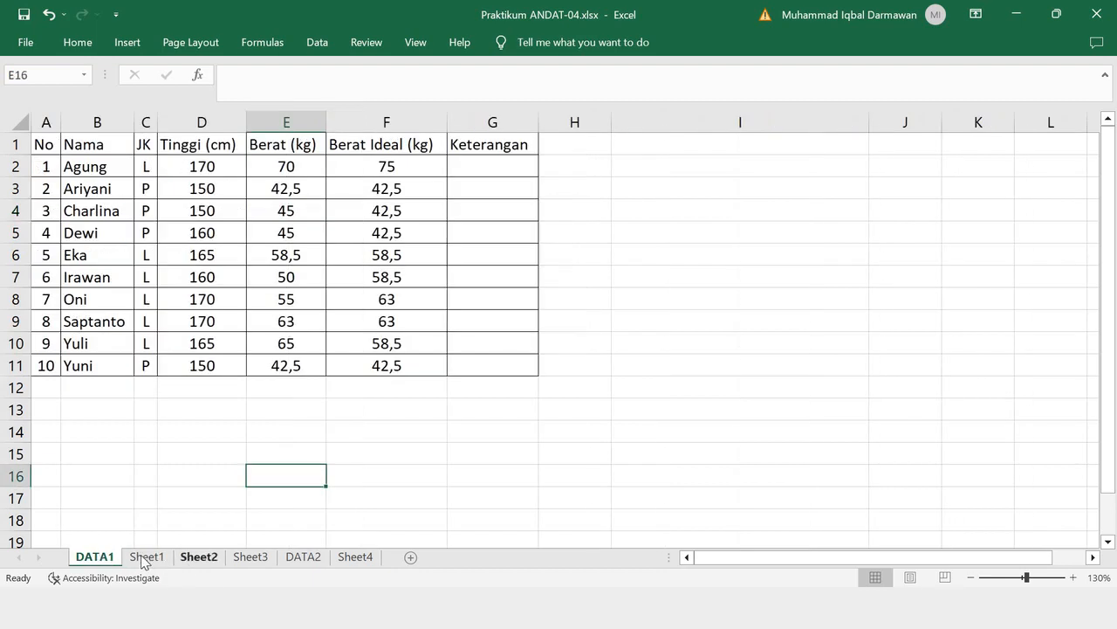
click(147, 557)
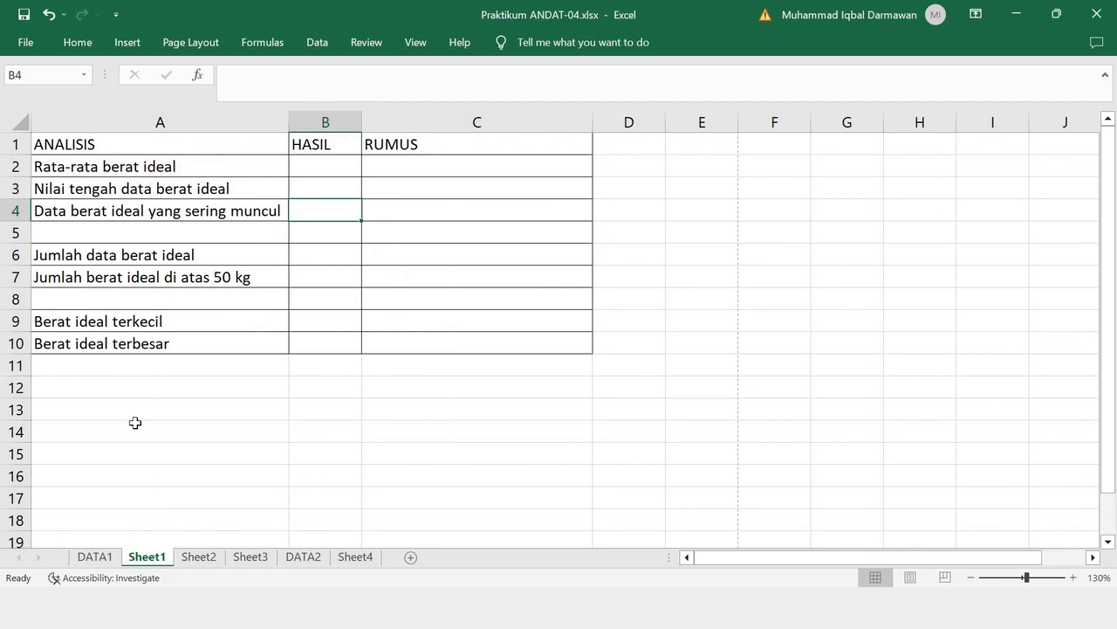
click(94, 559)
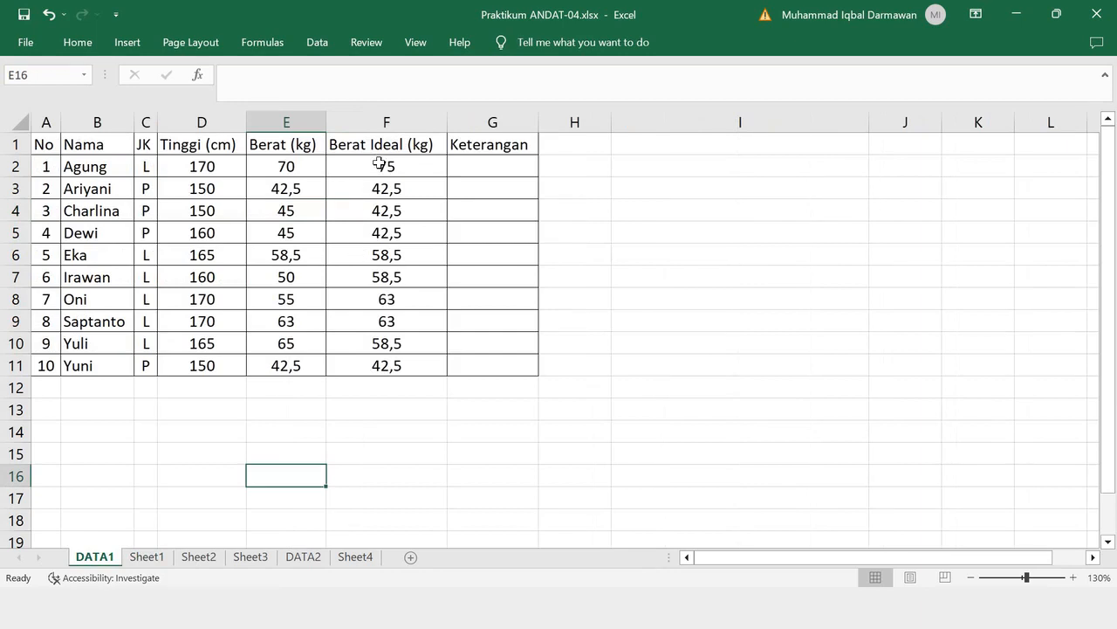
drag(374, 160, 367, 371)
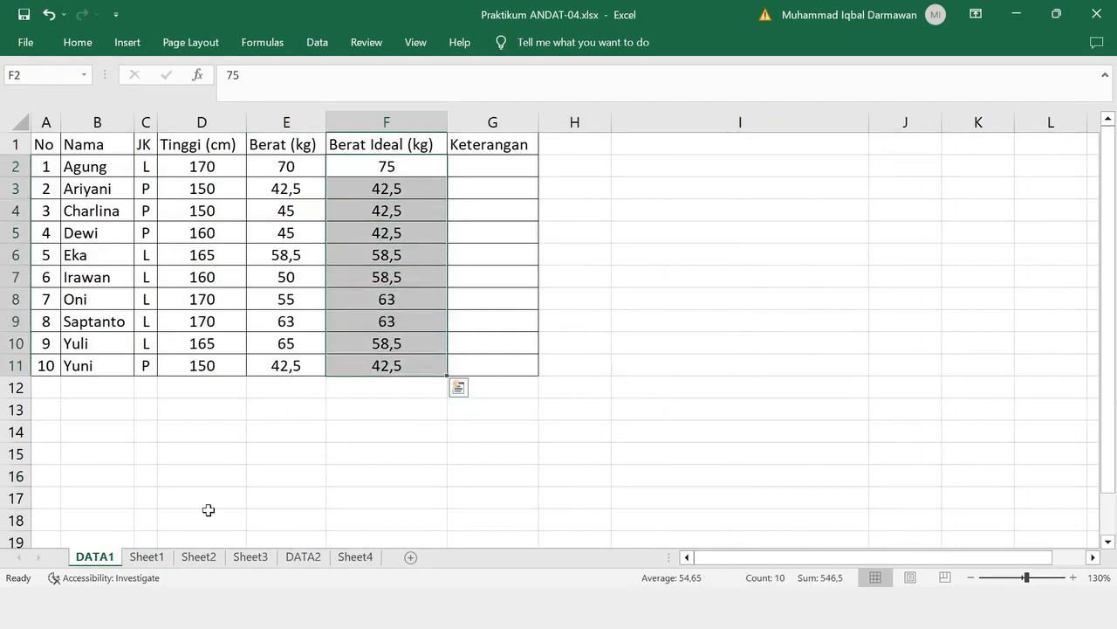
key(ctrl+Page_Down)
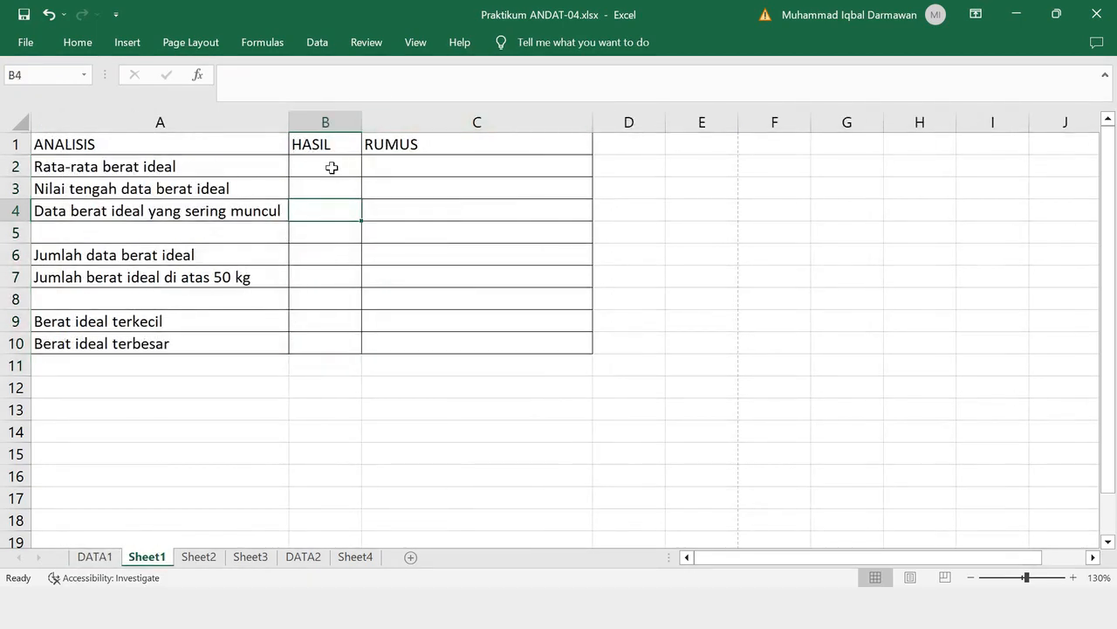
- Enter =AVERAGE(DATA1!F2:F11) in Sheet1 cell B2 as the result for Rata-rata berat ideal
click(332, 168)
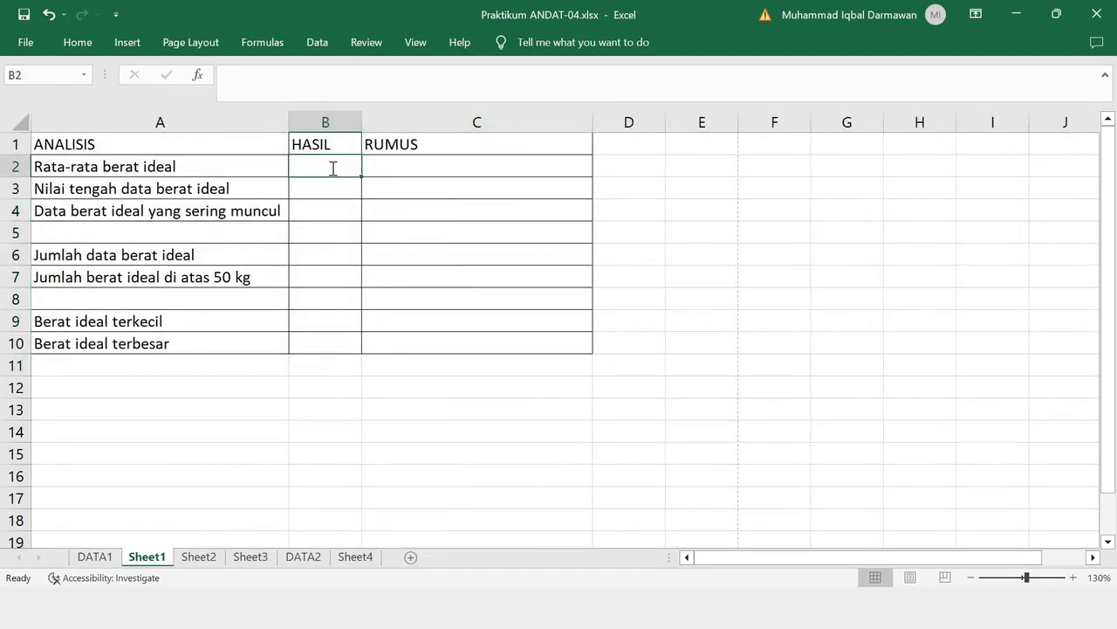
text(=avera)
key(BackSpace)
key(BackSpace)
key(BackSpace)
key(BackSpace)
key(BackSpace)
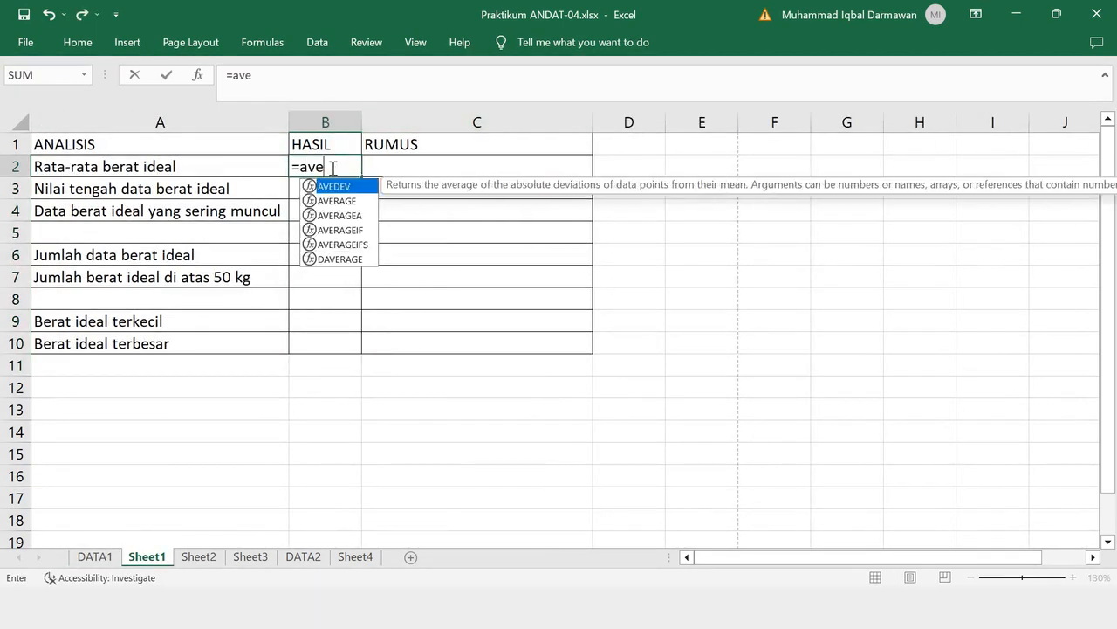
text(AVERAGE()
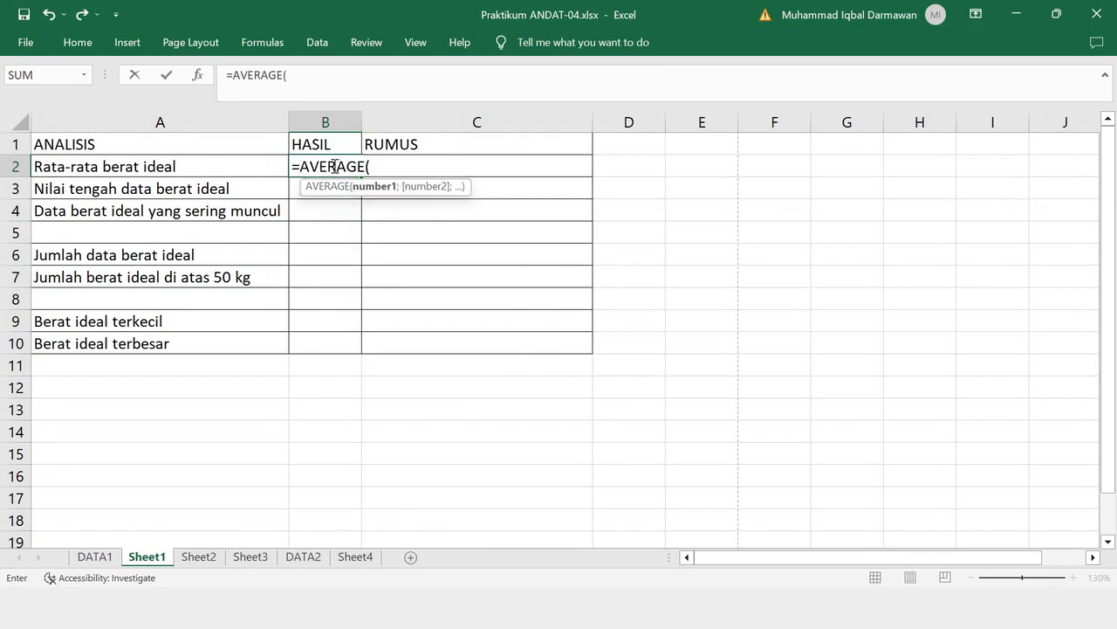
click(94, 560)
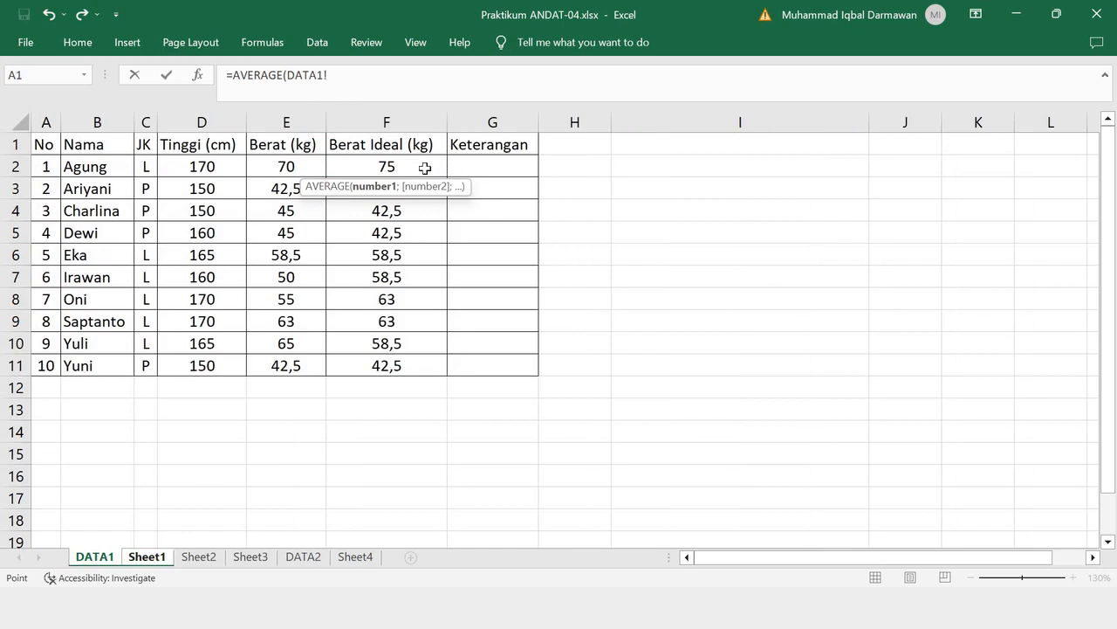
drag(425, 165, 396, 367)
click(408, 83)
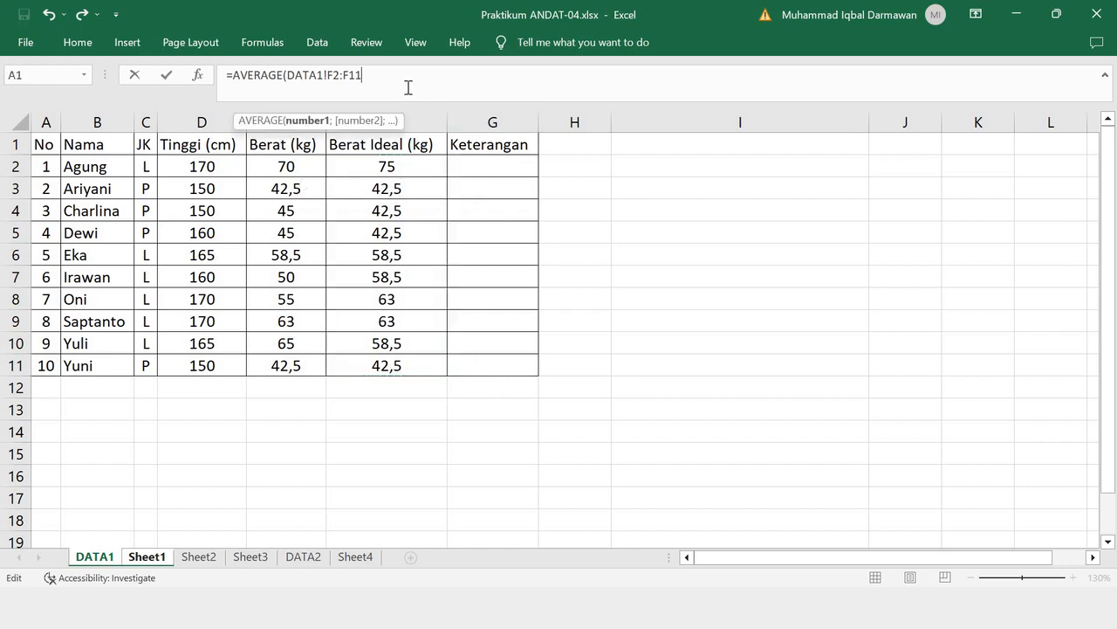
text())
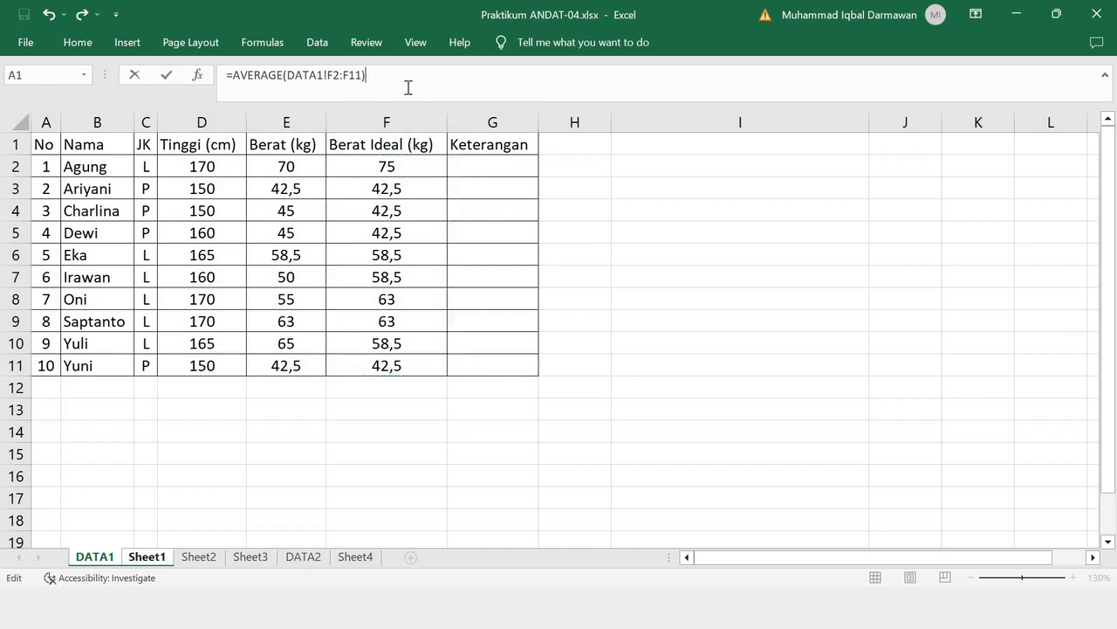
drag(402, 80, 197, 87)
key(ctrl+c)
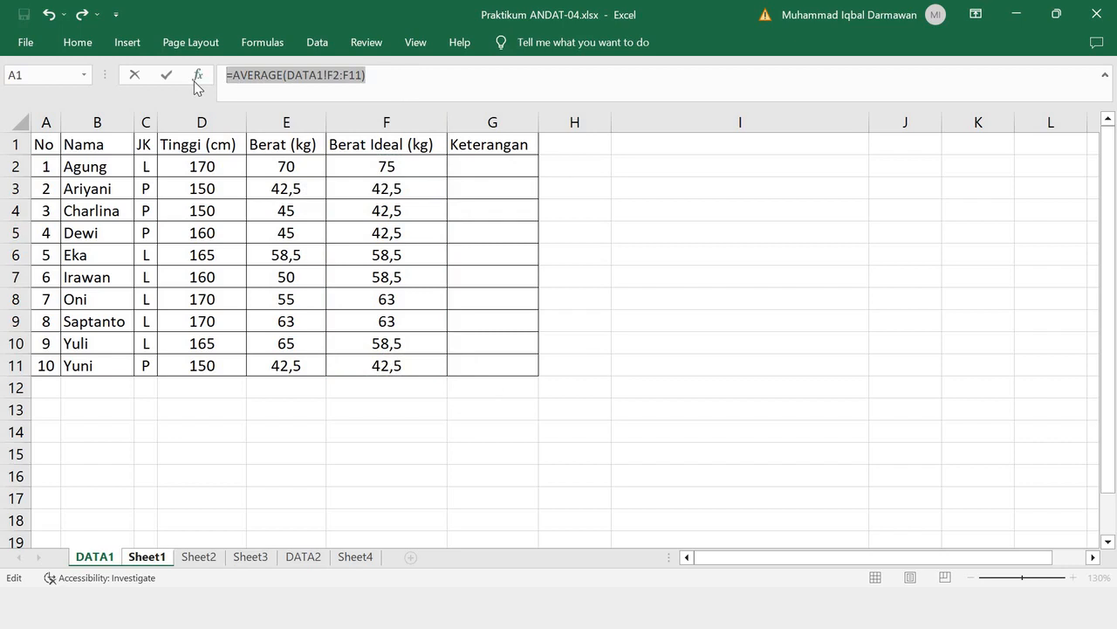
key(Return)
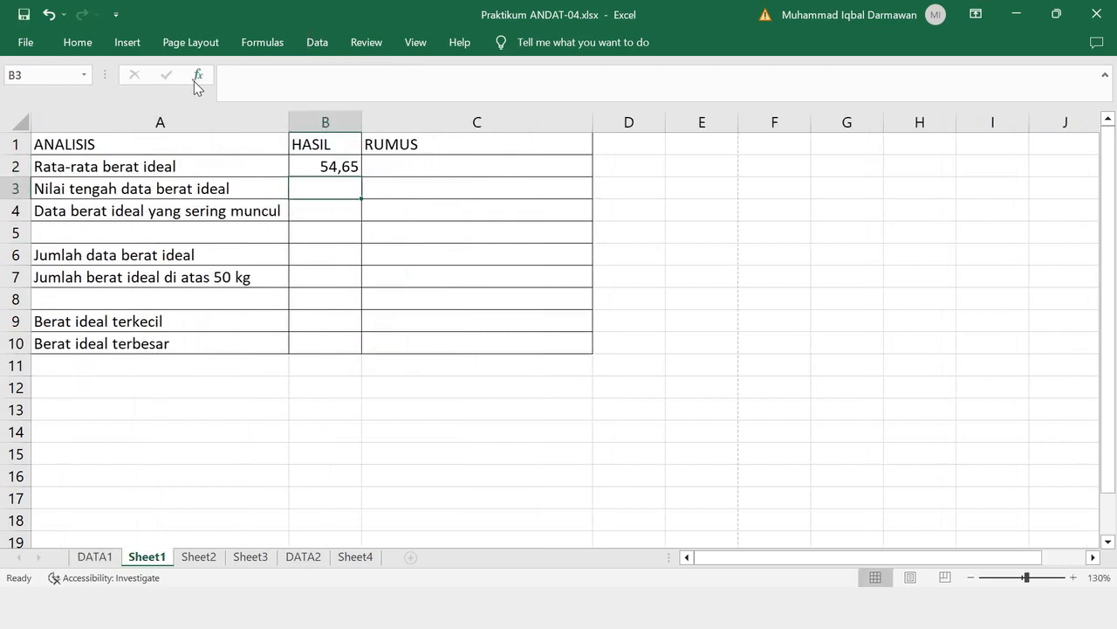
- Enter the AVERAGE formula as literal text '=AVERAGE(DATA1!F2:F11) in C2 and set its font colour to black
click(404, 166)
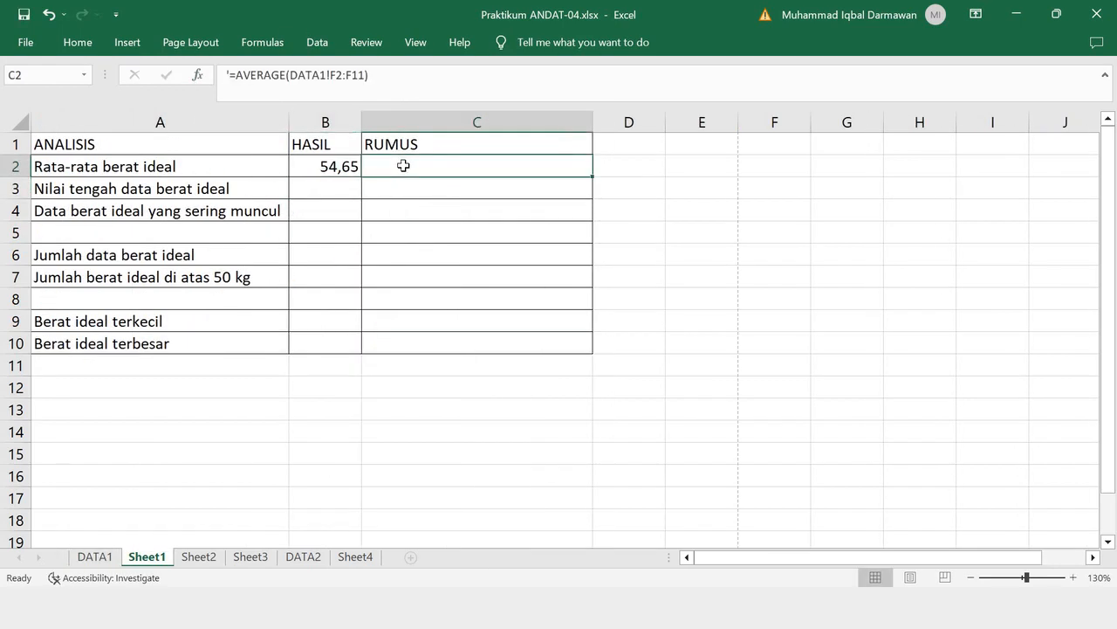
text(')
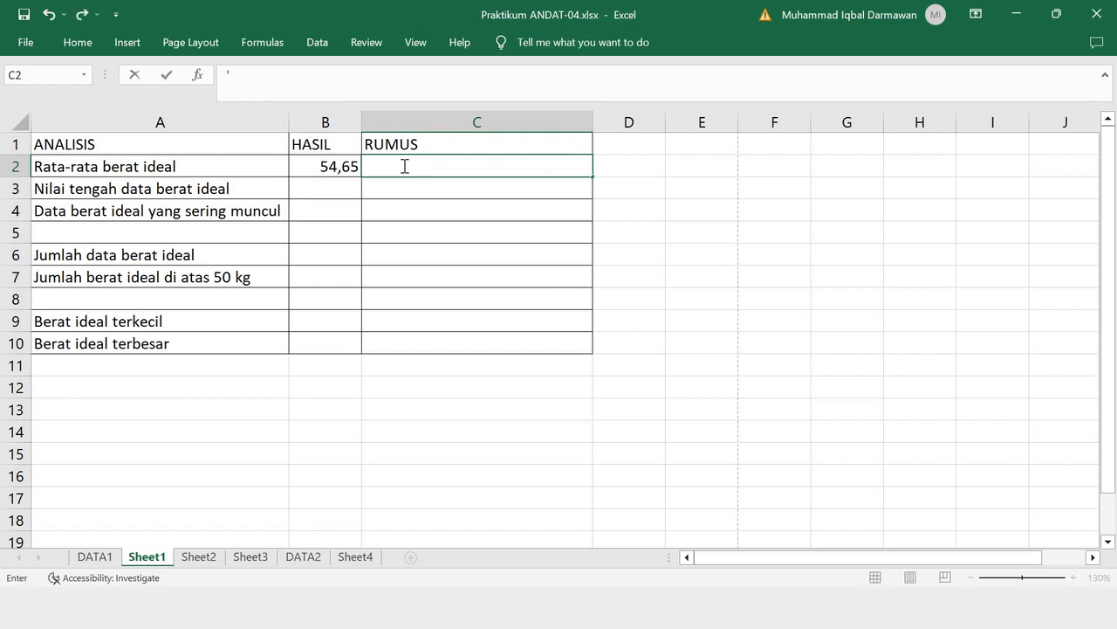
key(ctrl+v)
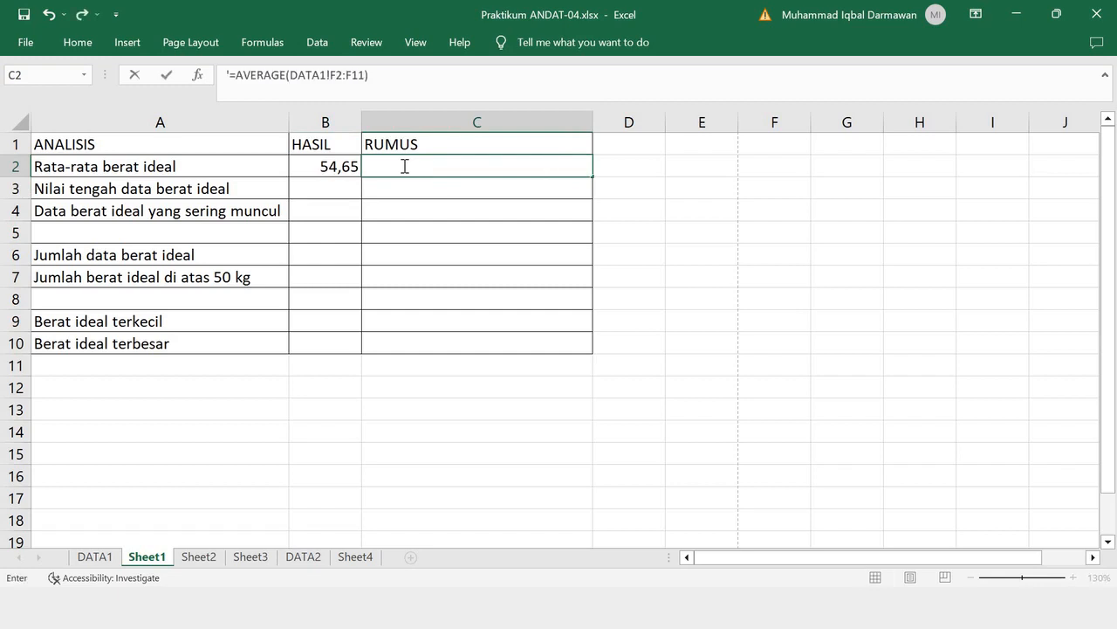
key(Return)
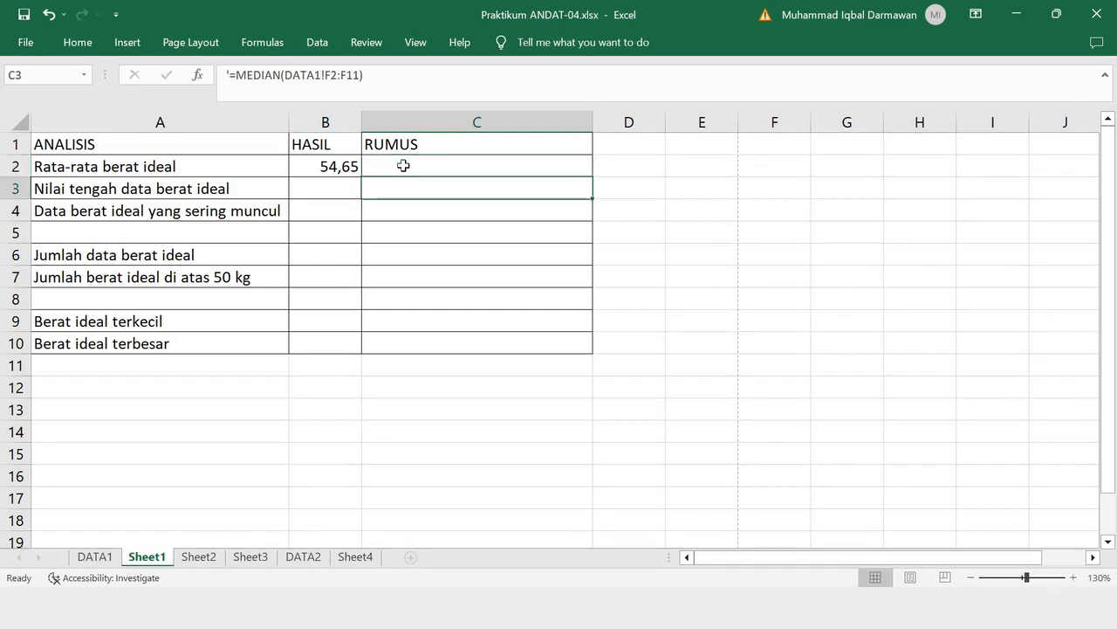
click(403, 166)
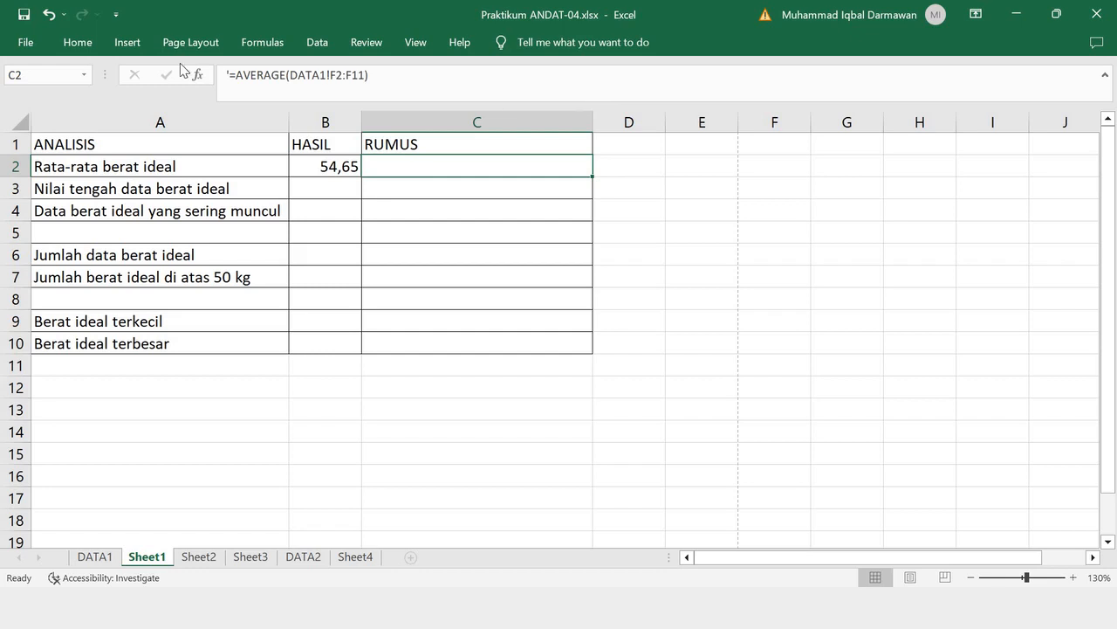
click(77, 42)
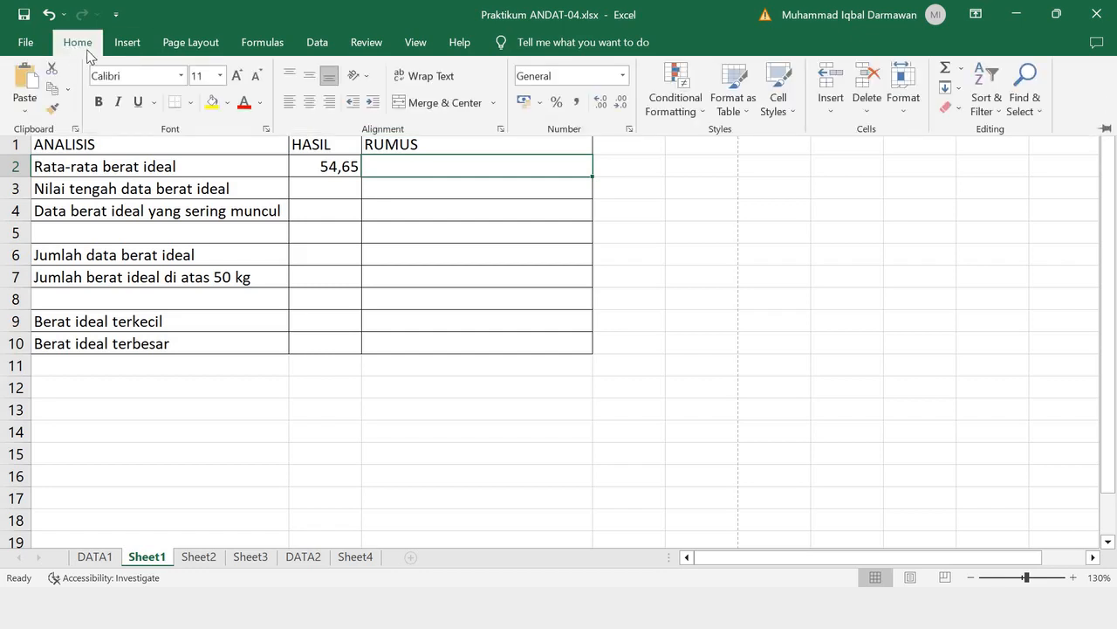
click(260, 103)
click(265, 123)
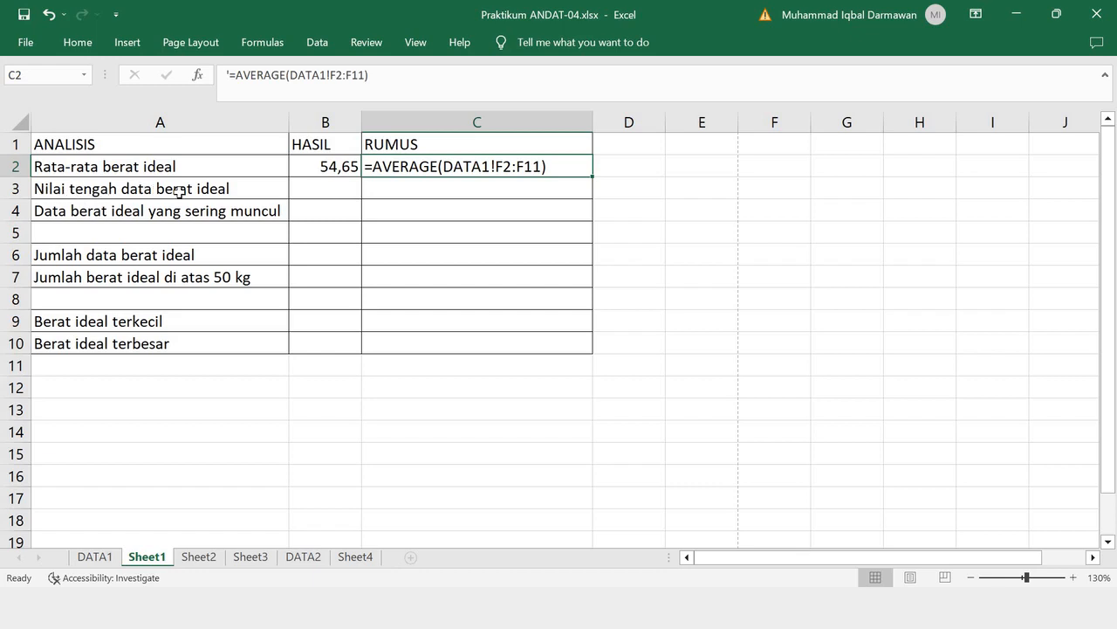
- Begin the formula for Nilai tengah data berat ideal in cell B3 with =ME
click(349, 191)
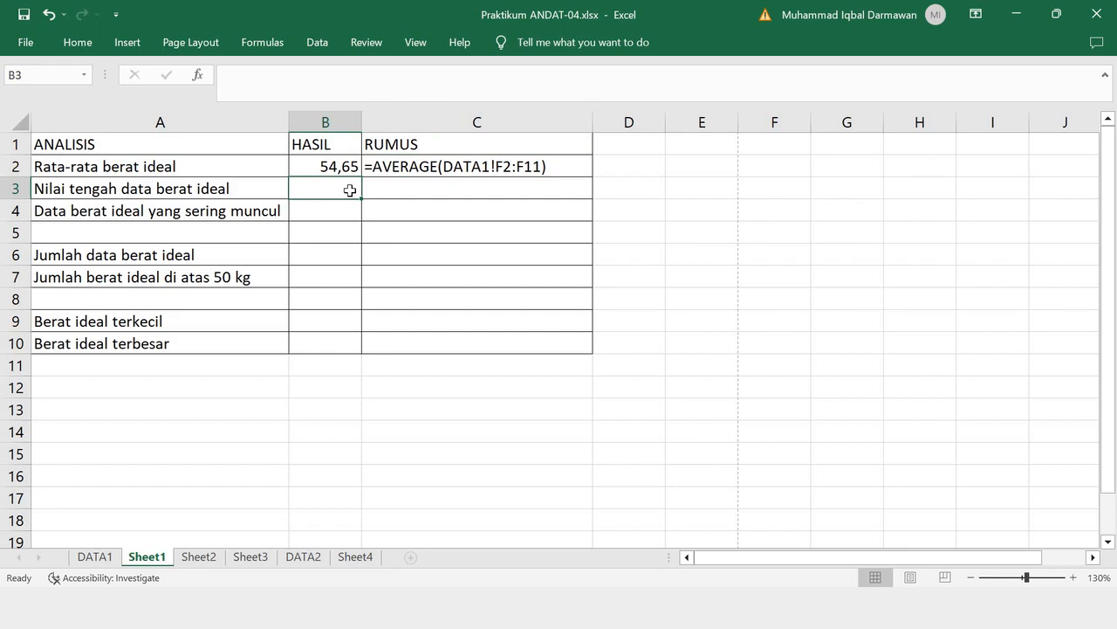
text(=MEAN)
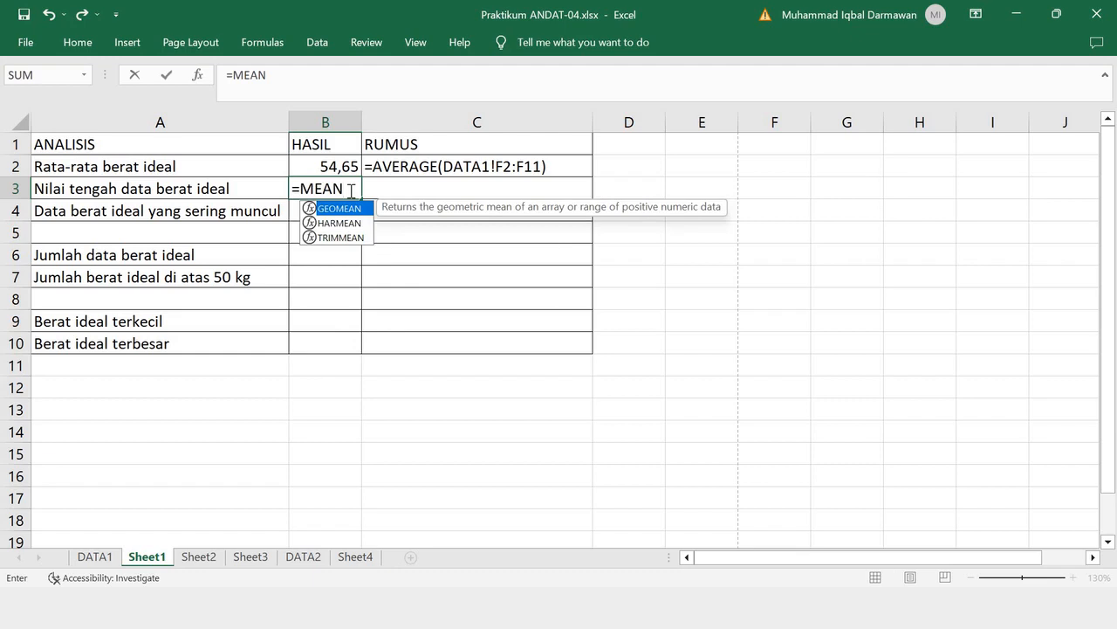
key(BackSpace)
key(BackSpace)
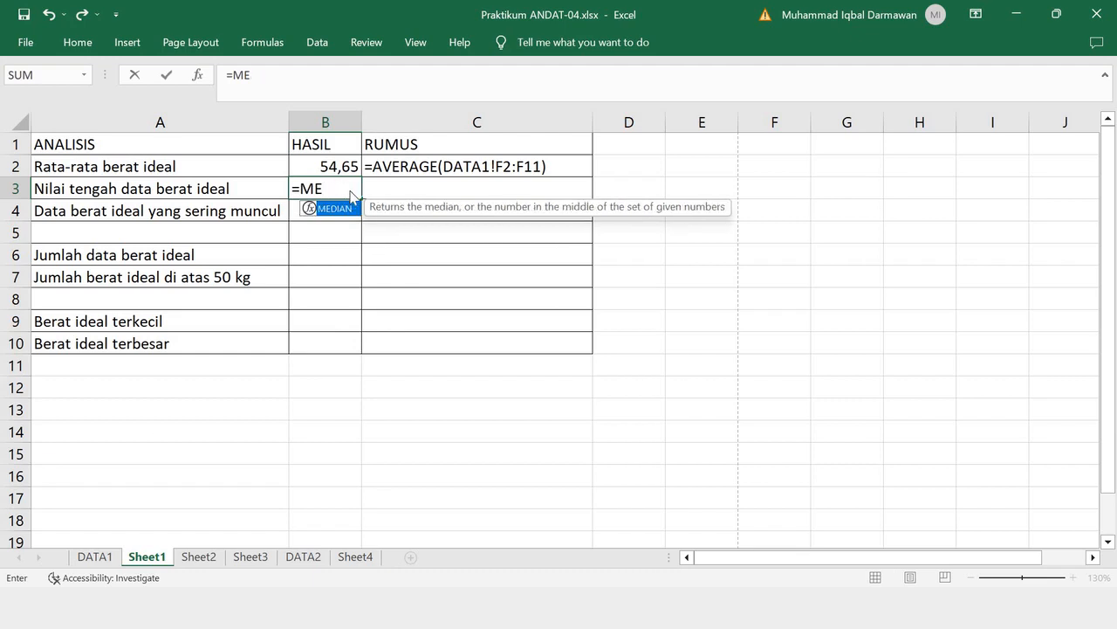
- Check the AVERAGE, MEDIAN and MODE formula examples on the reference slide and return to the workbook
key(alt+Tab)
key(Left)
key(Left)
key(Left)
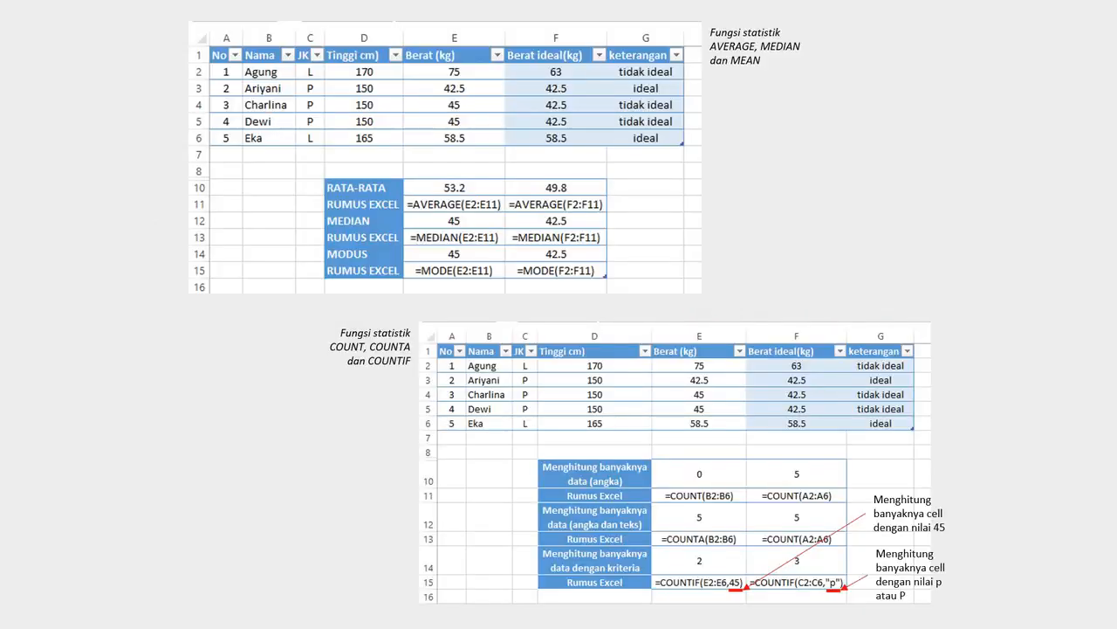
key(alt+Tab)
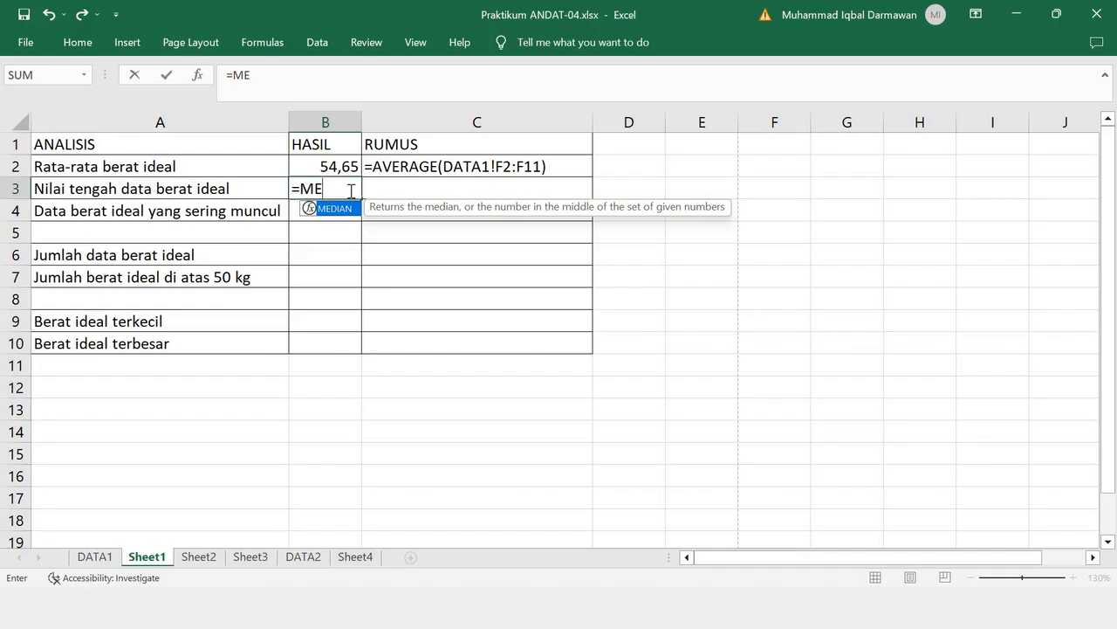
- Complete the formula in B3 as =MEDIAN(DATA1!F2:F11), using the Berat Ideal values on DATA1
text(DIAN()
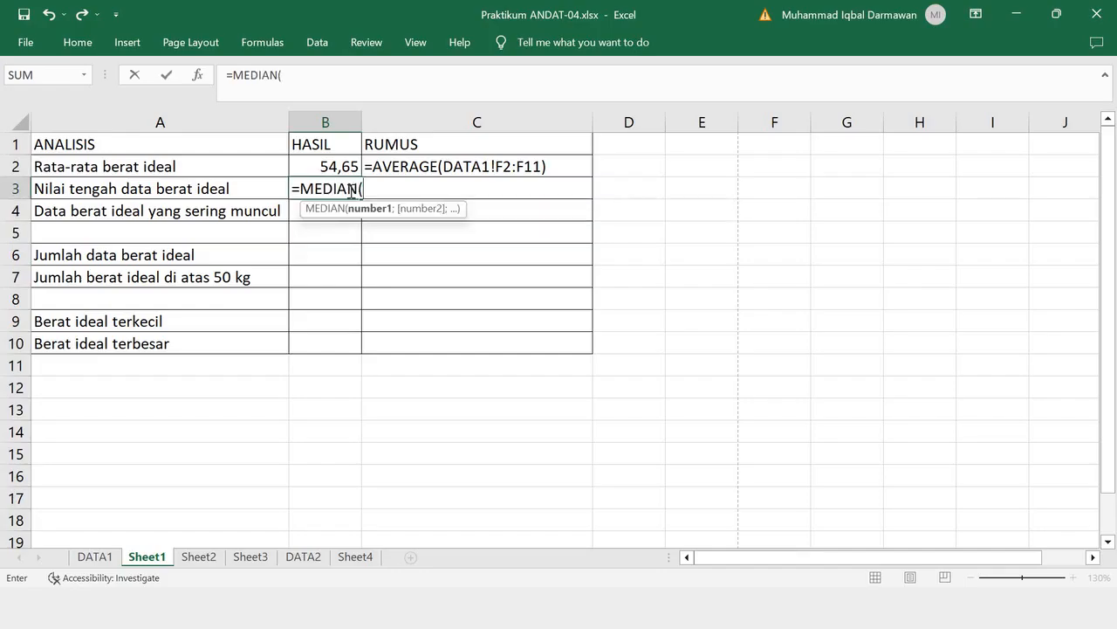
click(92, 563)
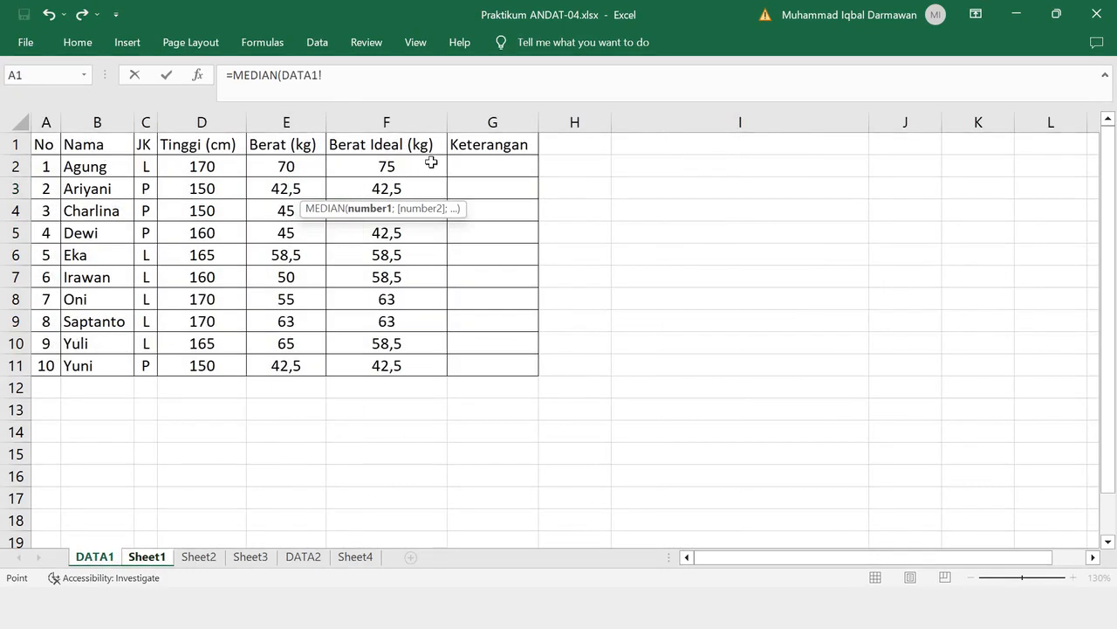
drag(431, 166, 433, 367)
click(408, 77)
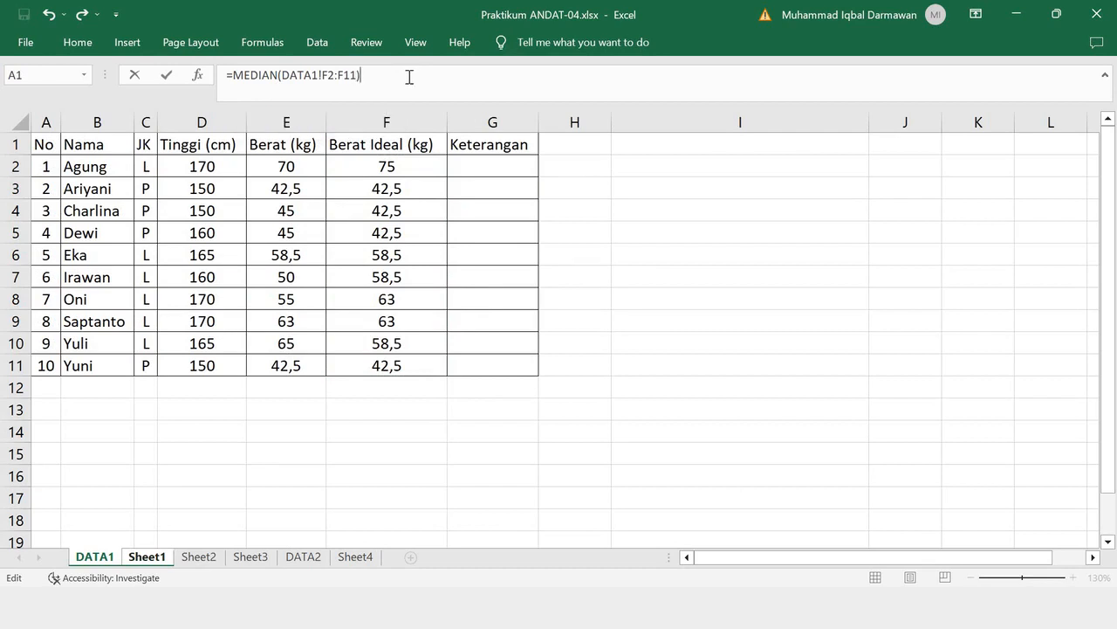
key(Return)
- Show the formula text '=MEDIAN(DATA1!F2:F11) in black in the RUMUS cell C3
click(404, 189)
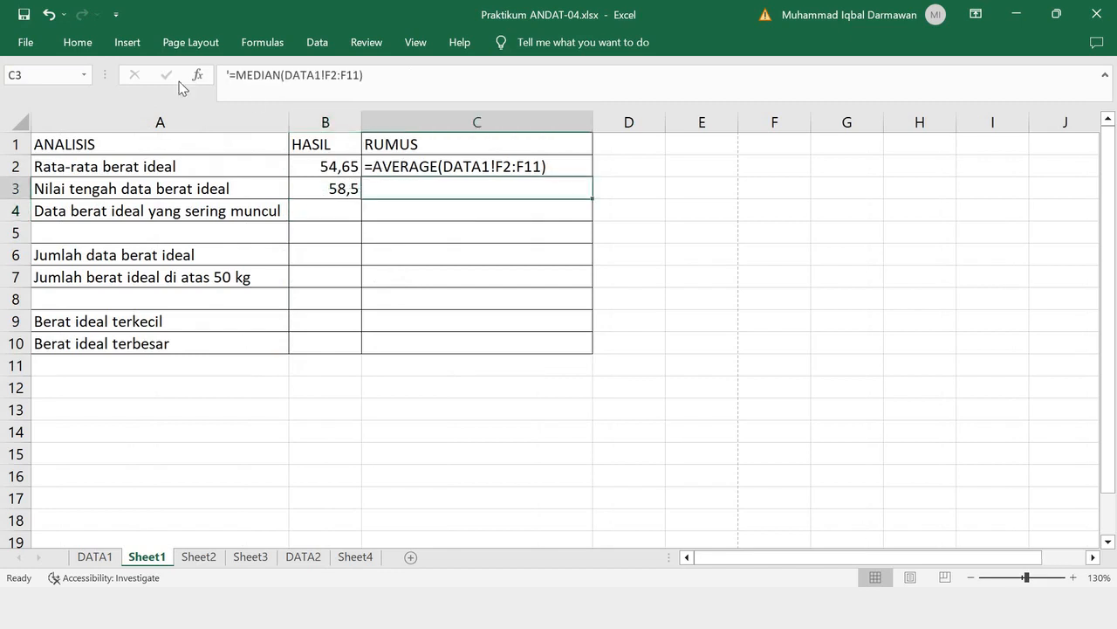
click(87, 41)
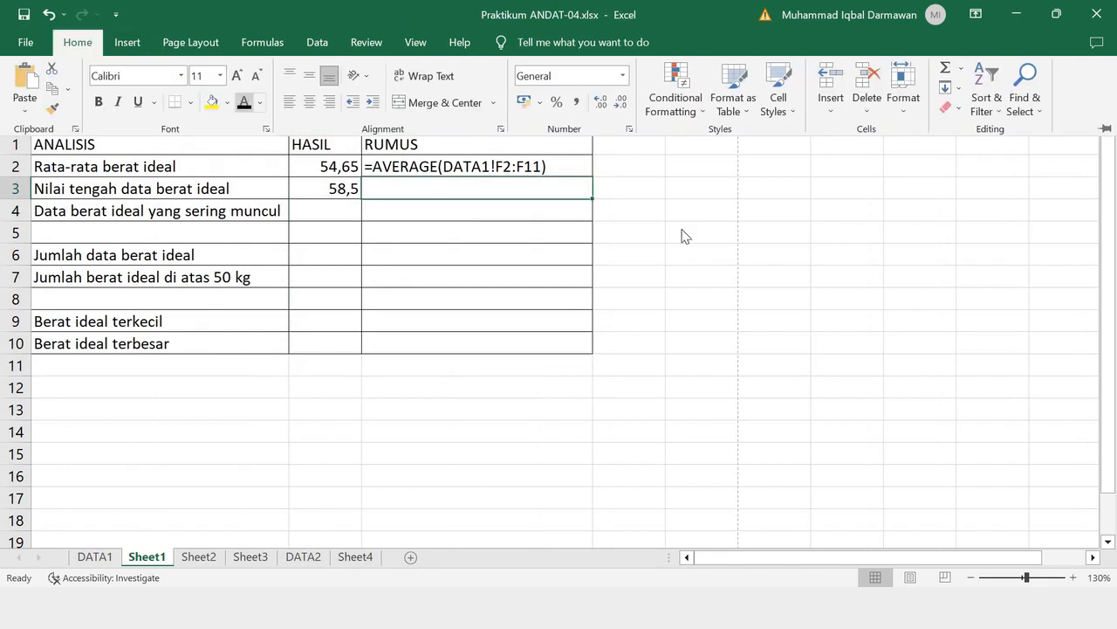
text(=MEDIAN(DATA1!F2:F11))
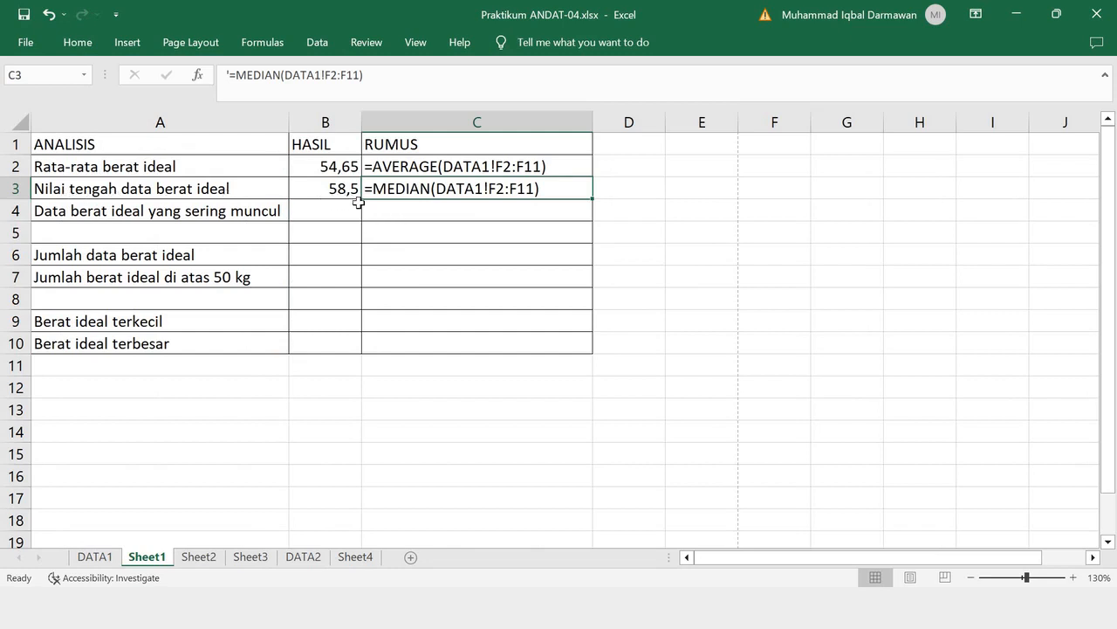
- Calculate the most frequent ideal weight in B4 with =MODE(DATA1!F2:F11), using the Berat Ideal values on DATA1
click(94, 556)
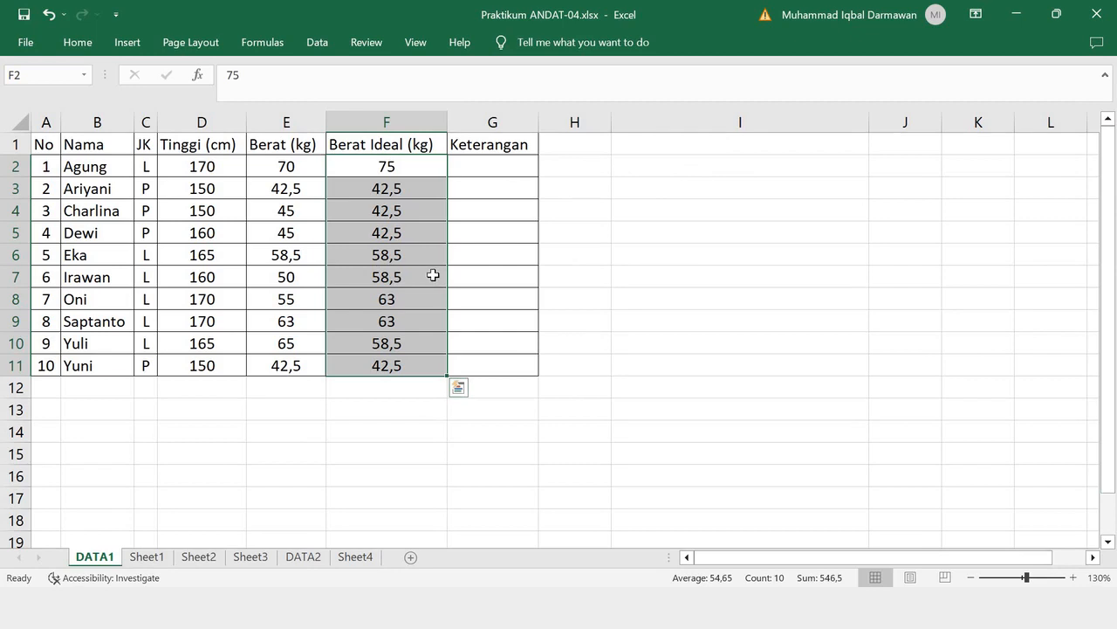
click(146, 557)
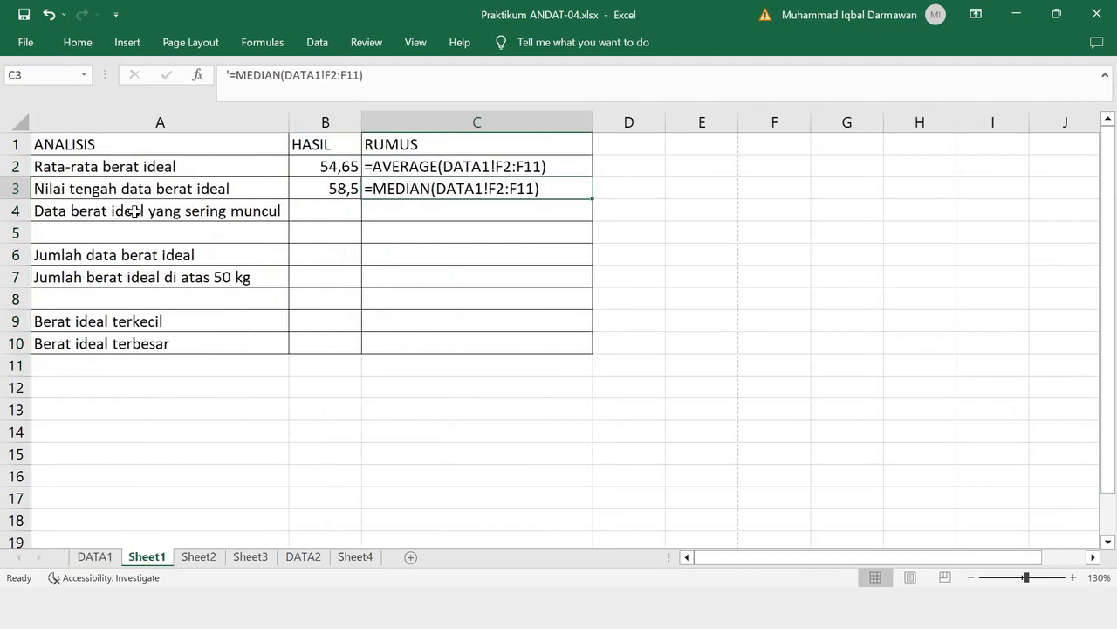
click(338, 213)
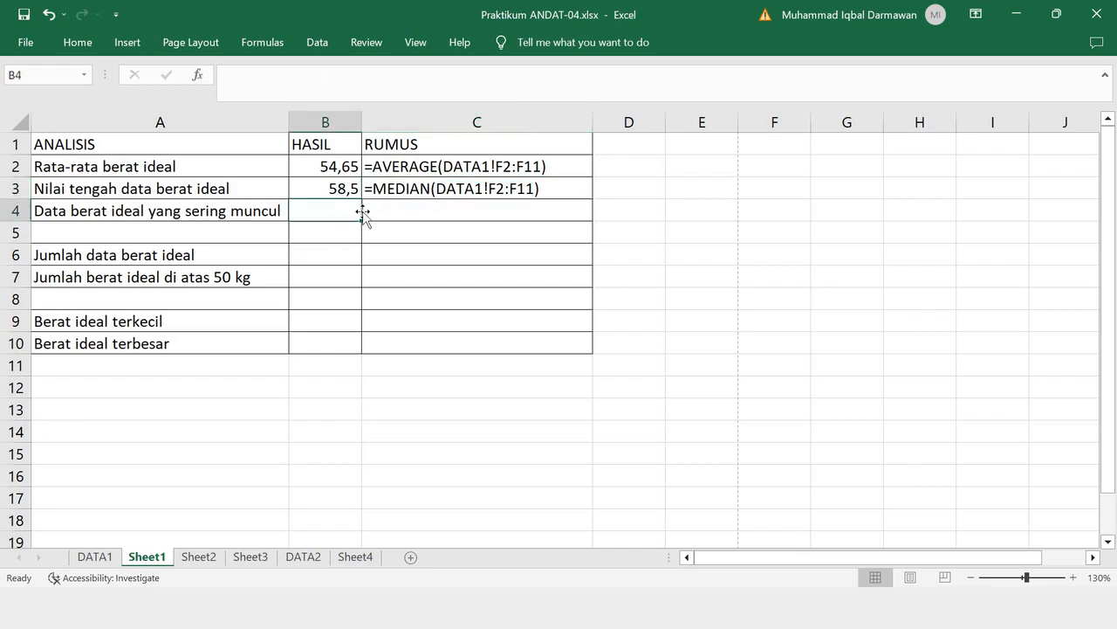
text(=MODE)
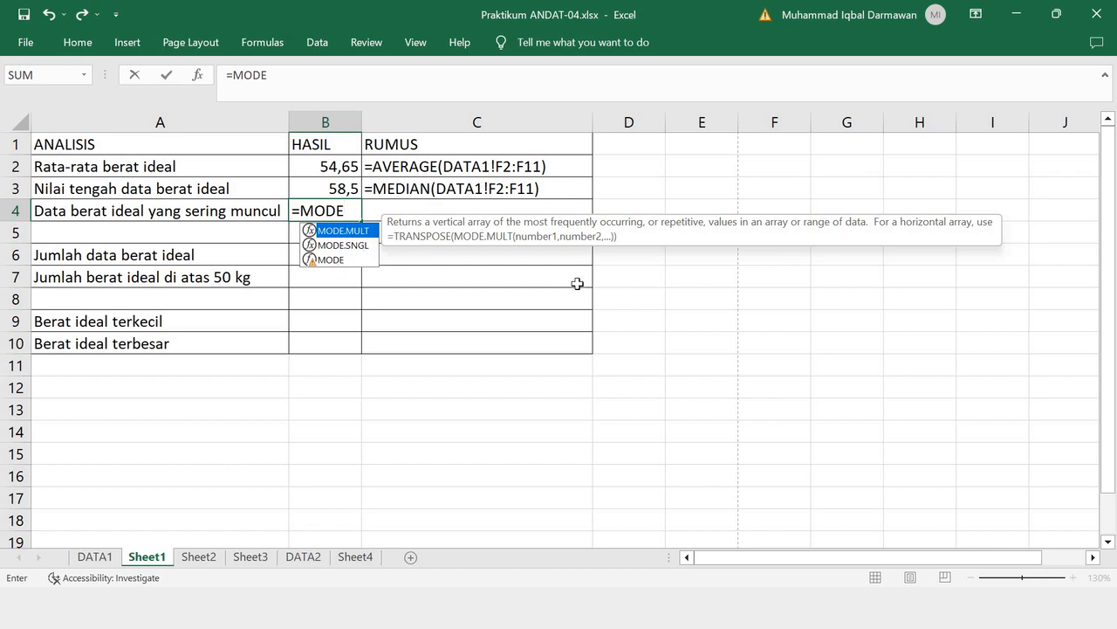
double_click(329, 260)
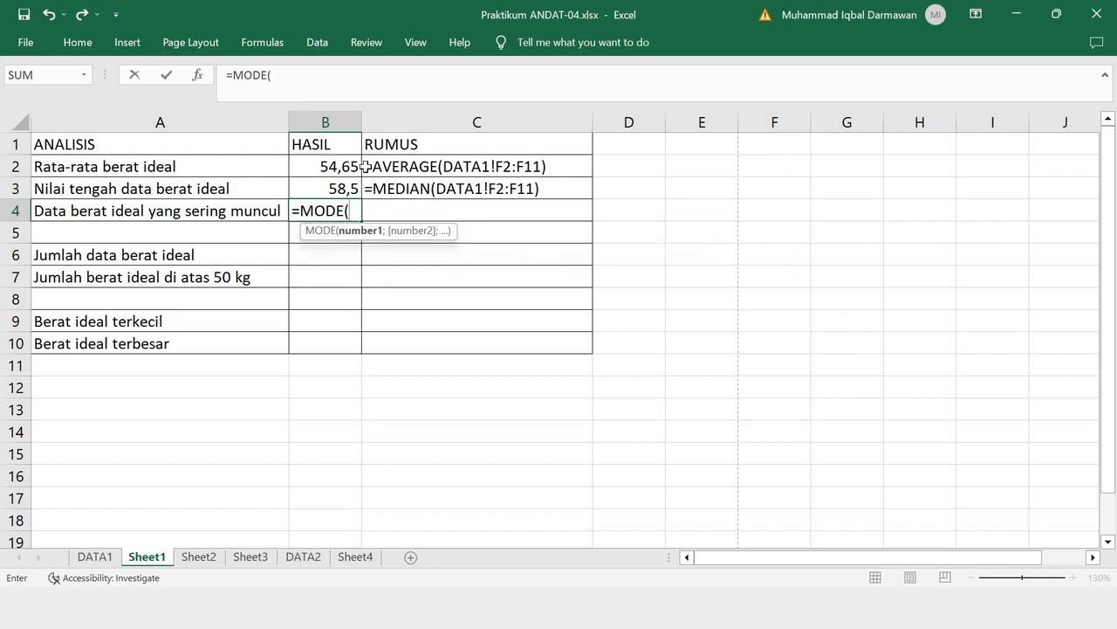
click(91, 556)
drag(395, 169, 392, 365)
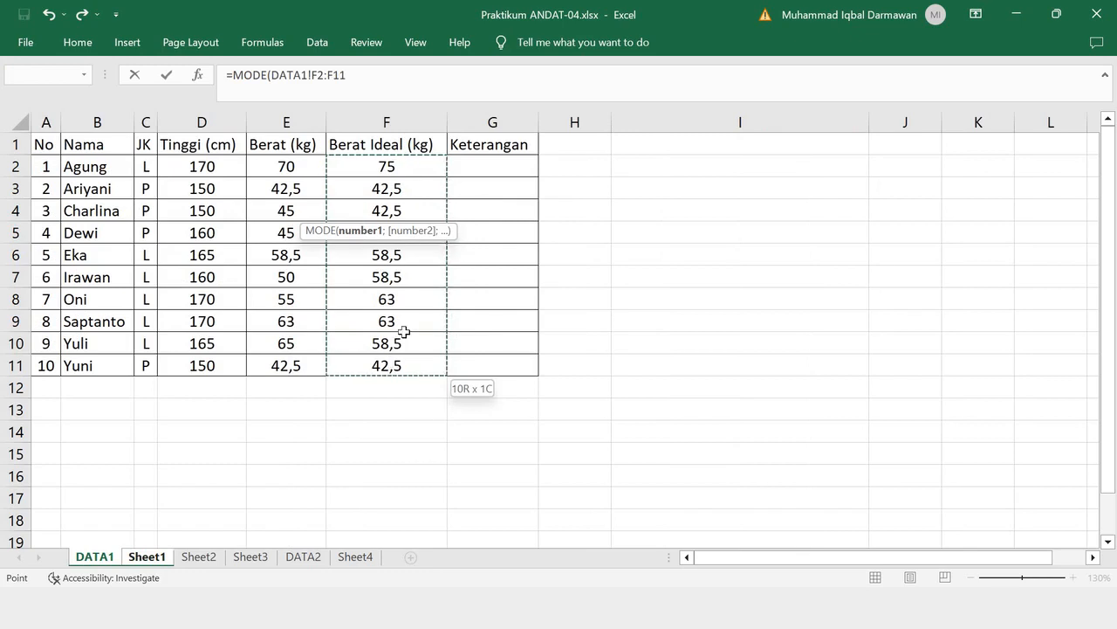
click(364, 77)
text())
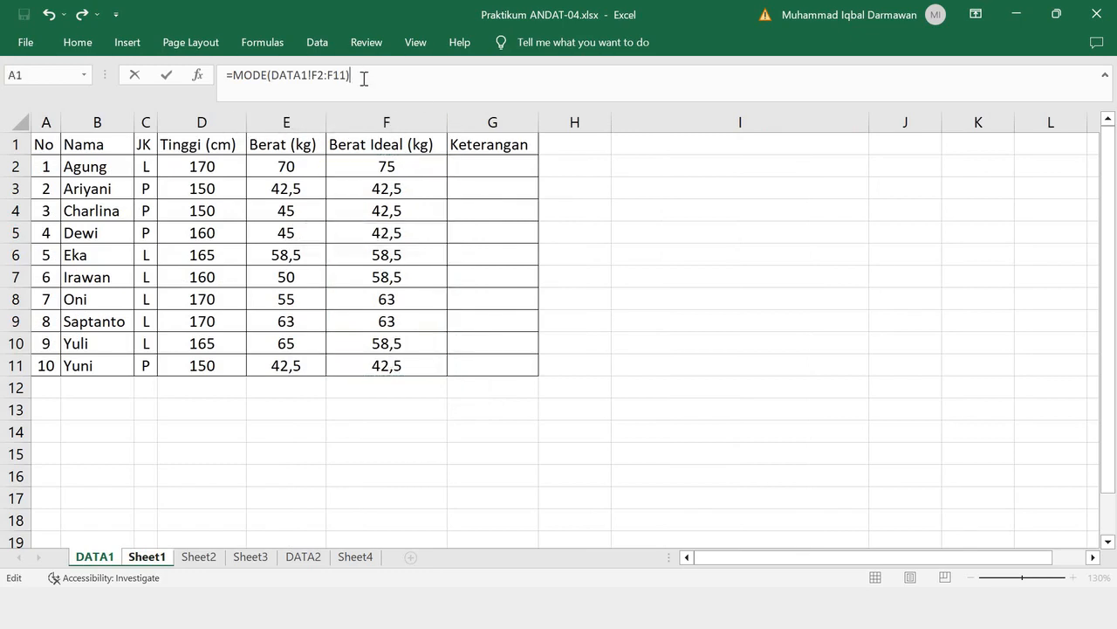
key(Return)
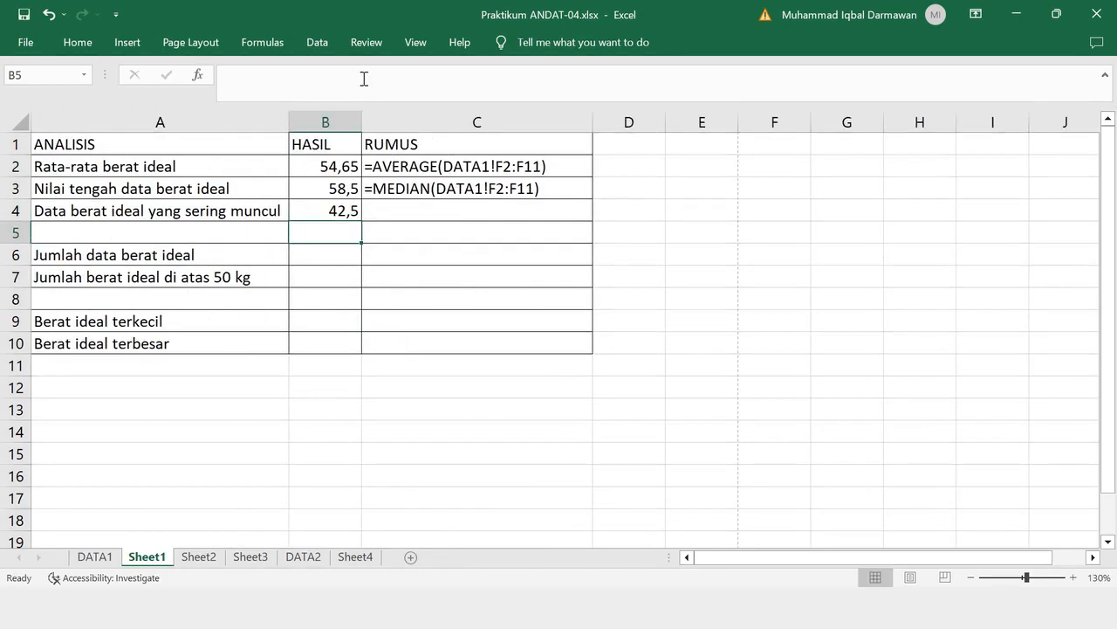
- Show the formula text '=MODE(DATA1!F2:F11) in black in the RUMUS cell C4
click(414, 209)
click(77, 44)
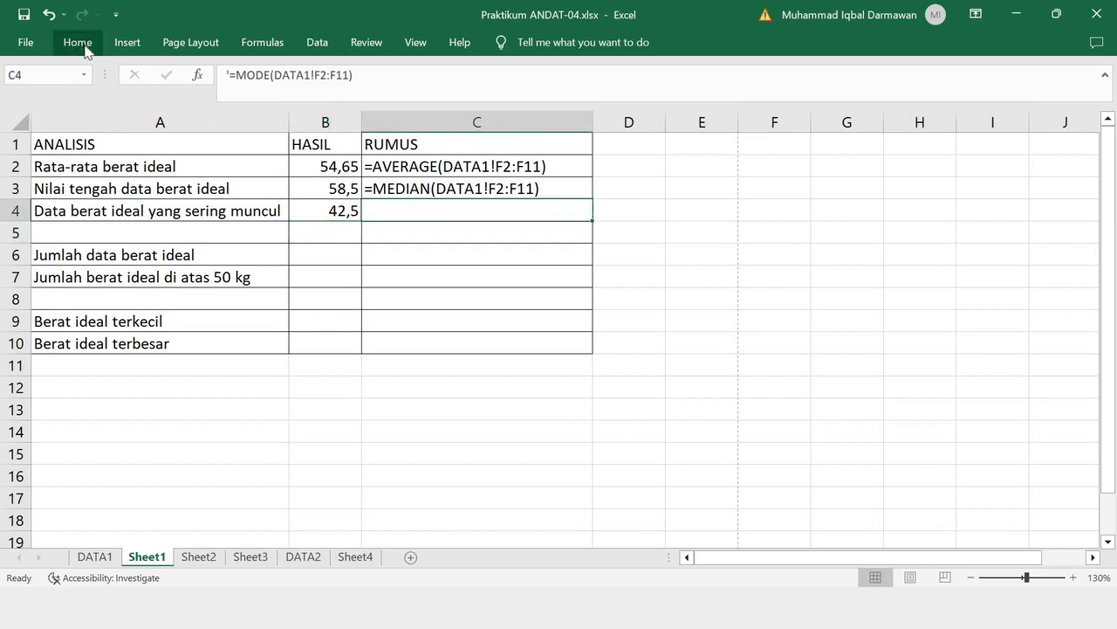
text(=MODE(DATA1!F2:F11))
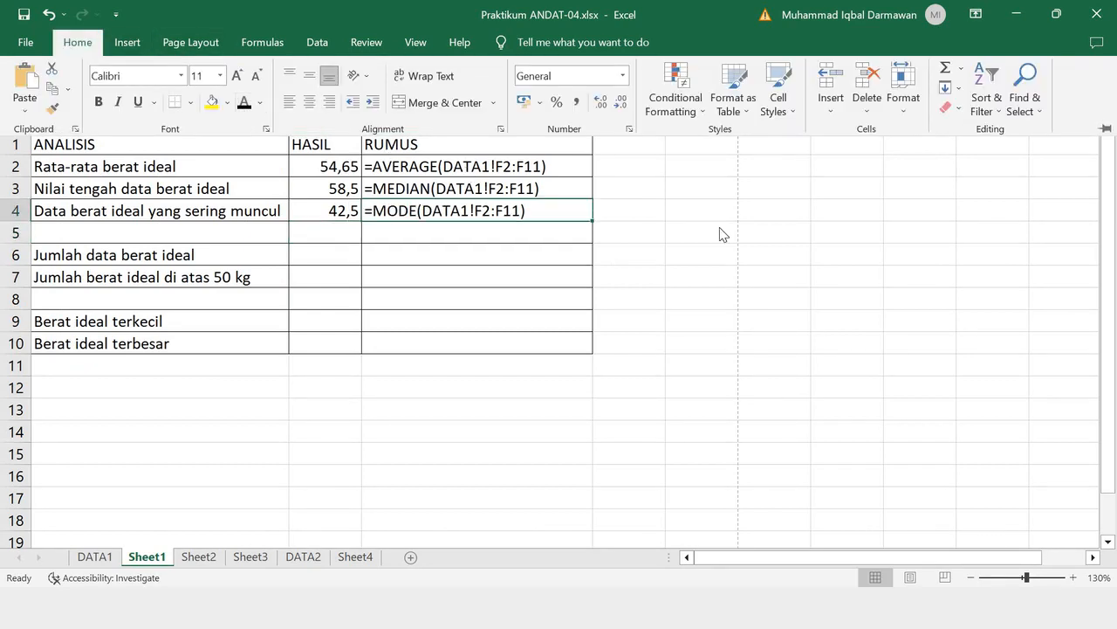
click(698, 226)
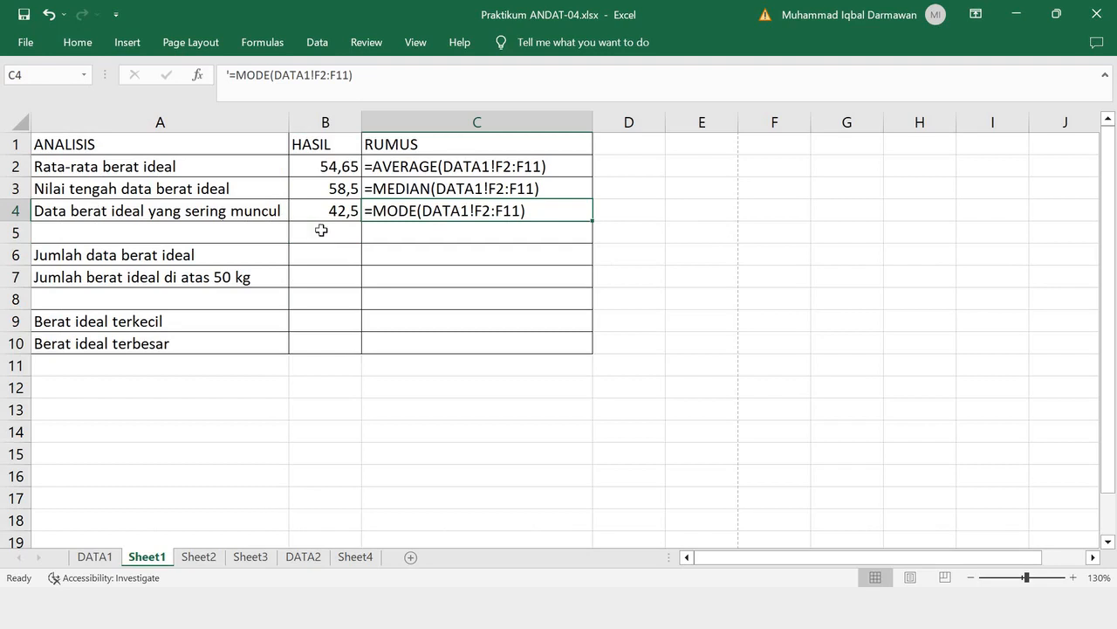
- Examine the repeated values in the Berat Ideal column on DATA1 and return to Sheet1
click(93, 559)
click(397, 197)
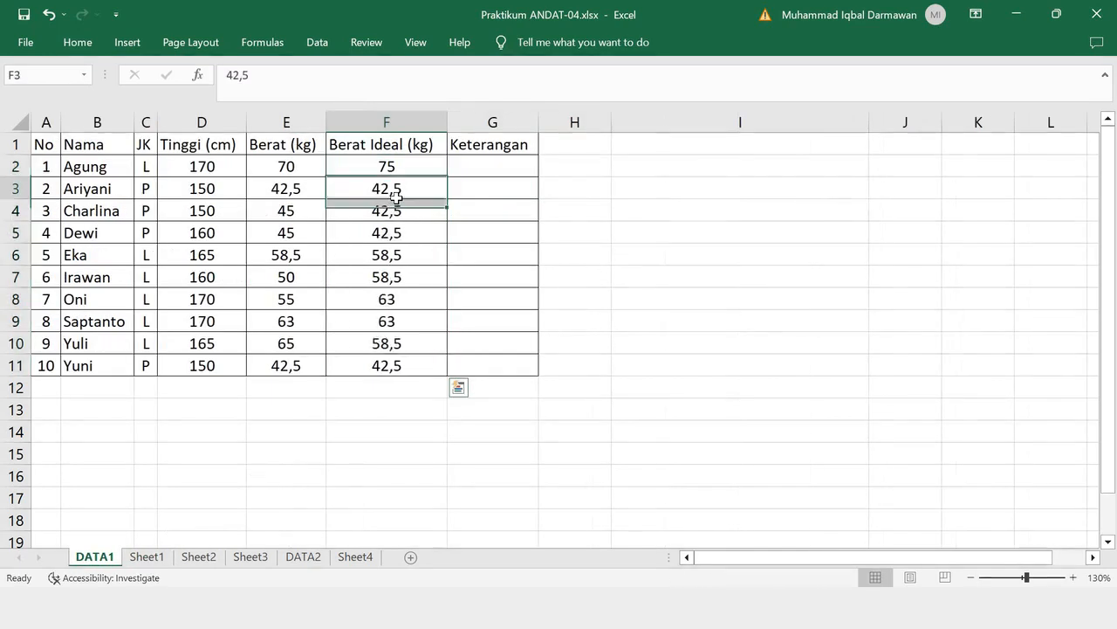
drag(396, 197, 395, 232)
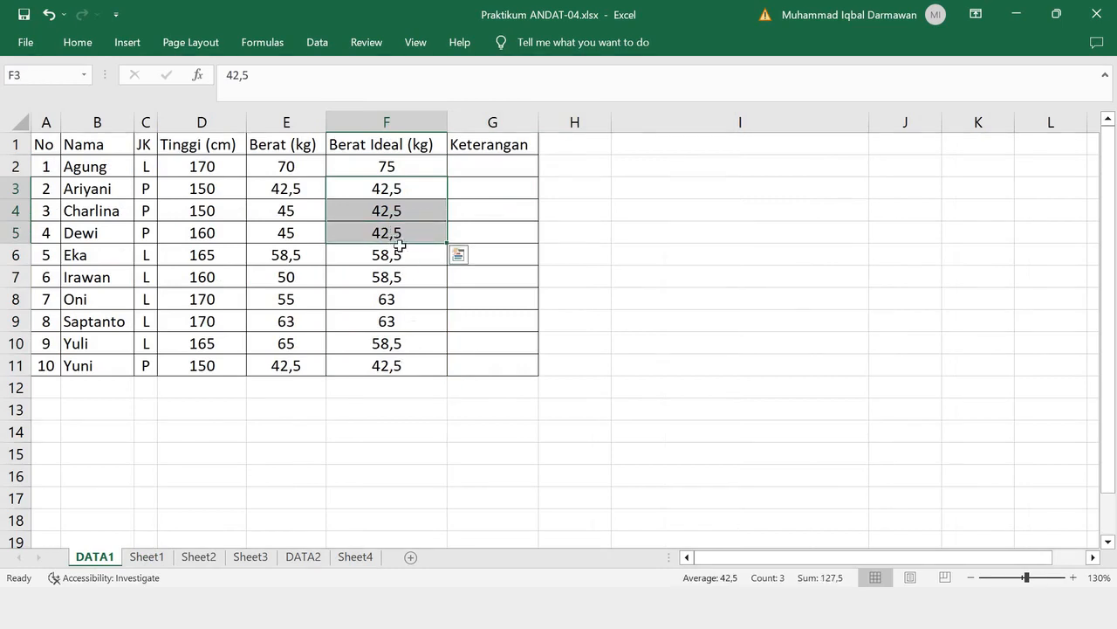
key(ctrl+Down)
drag(400, 195, 407, 321)
drag(412, 256, 405, 321)
key(ctrl+v)
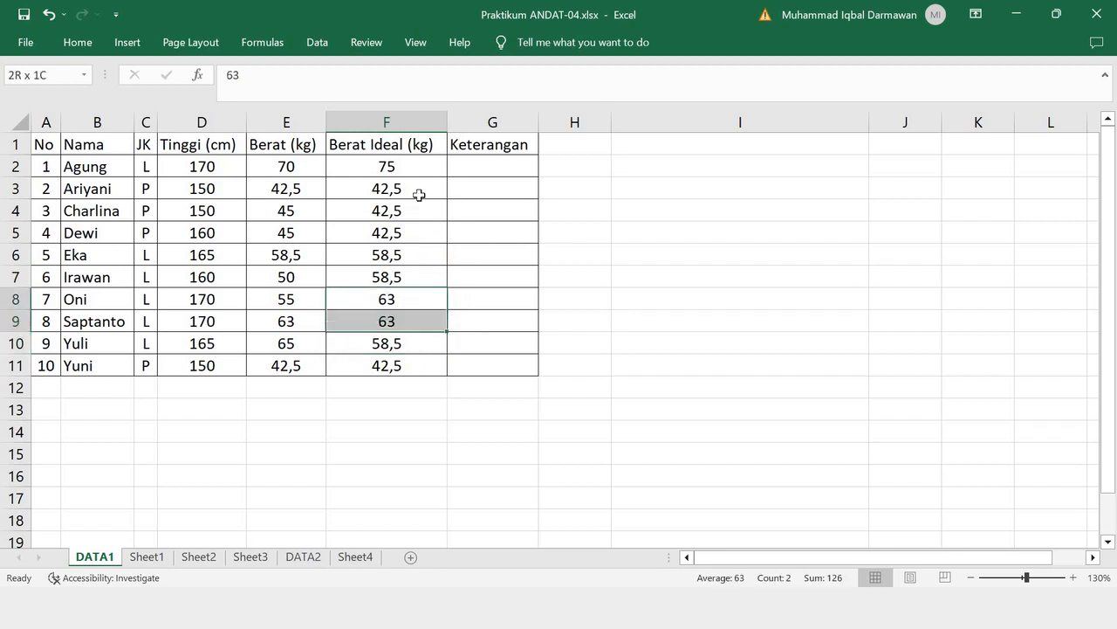
key(ctrl+v)
click(412, 174)
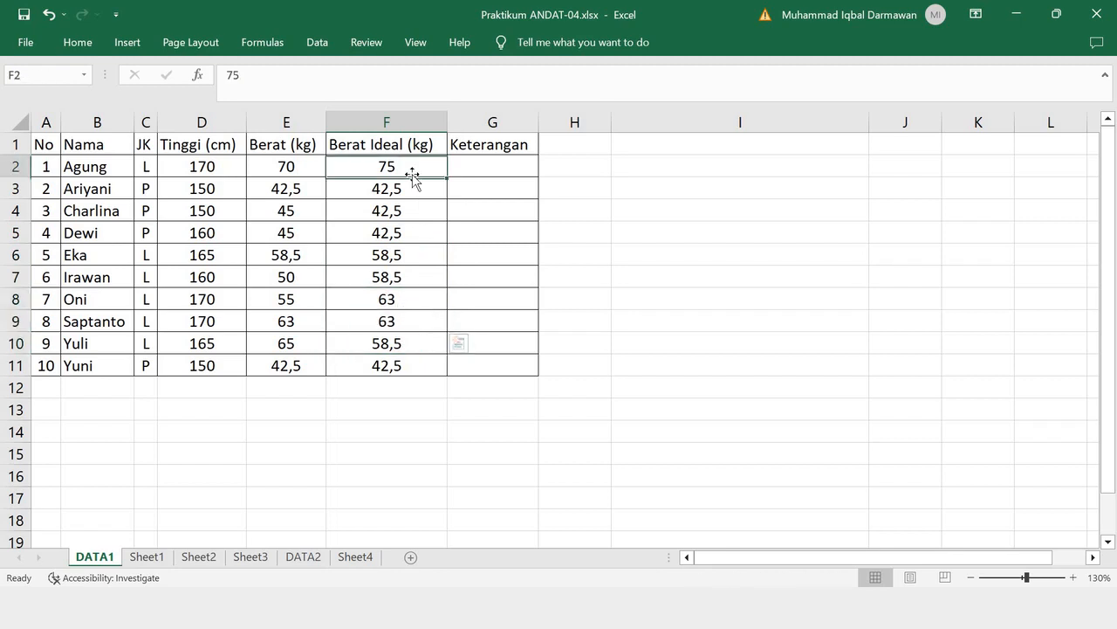
click(146, 556)
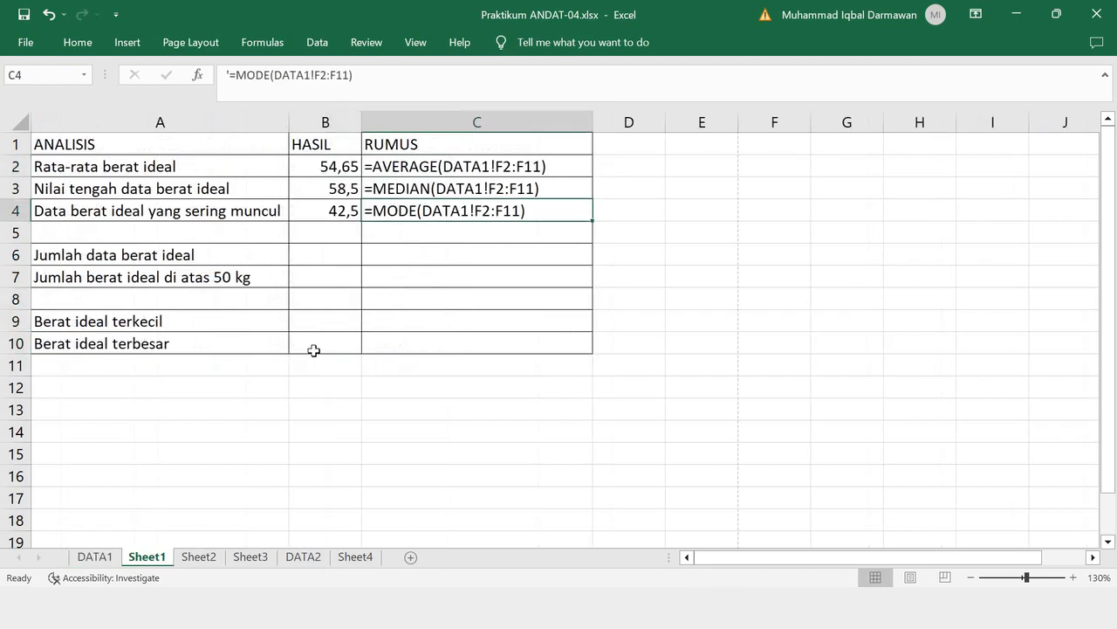
- Count the ideal weight entries for Jumlah data berat ideal in B6 with =COUNT(DATA1!F2:F11)
click(44, 258)
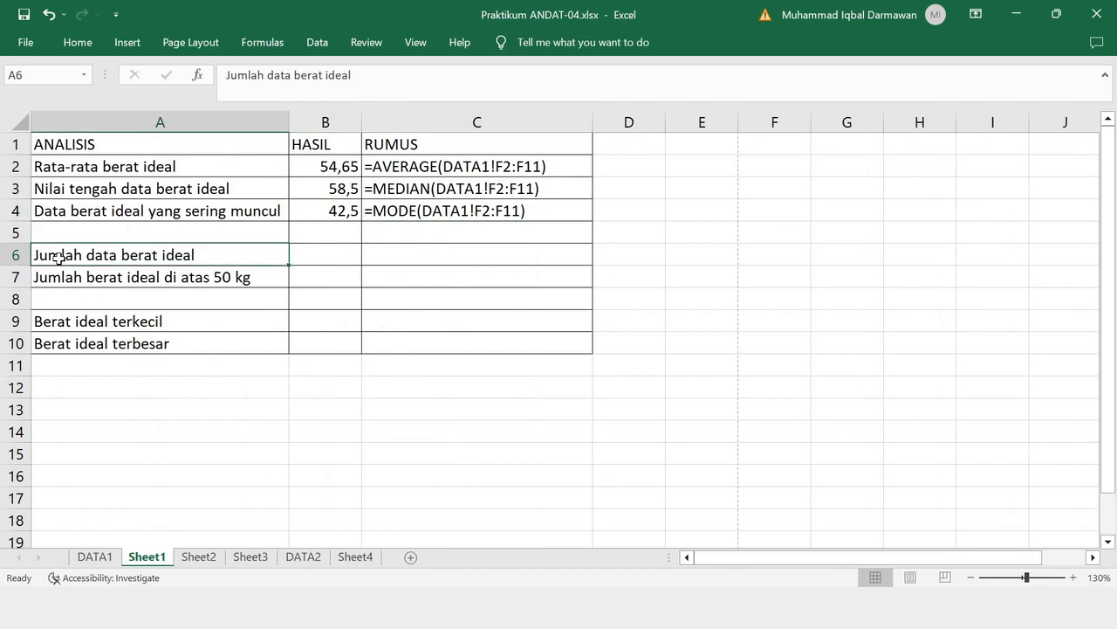
click(319, 260)
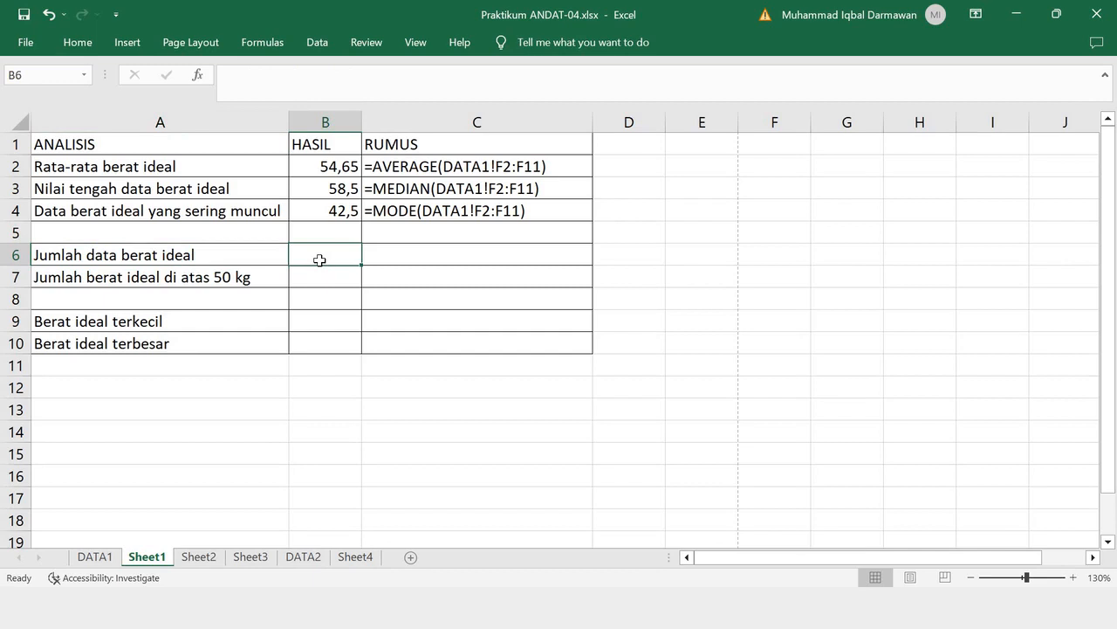
text(=COUNT)
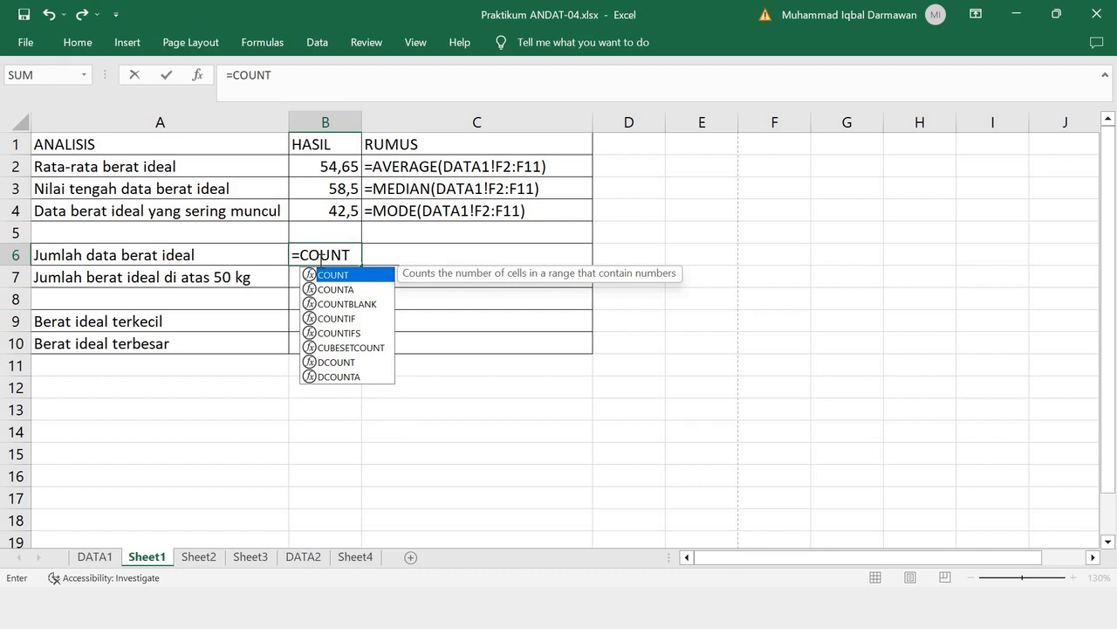
text(()
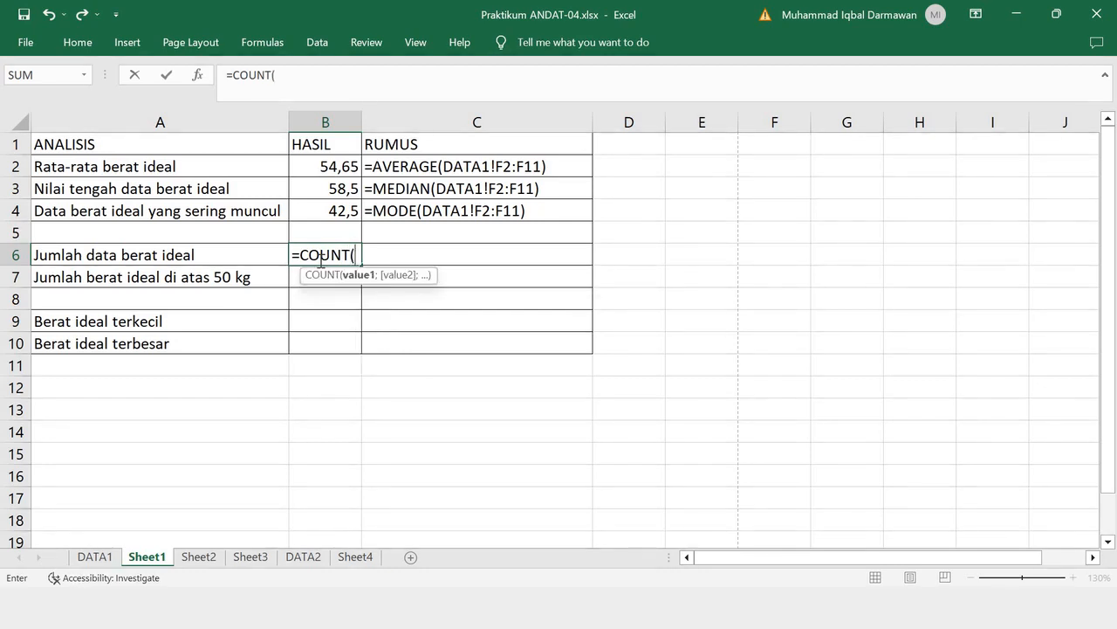
click(95, 556)
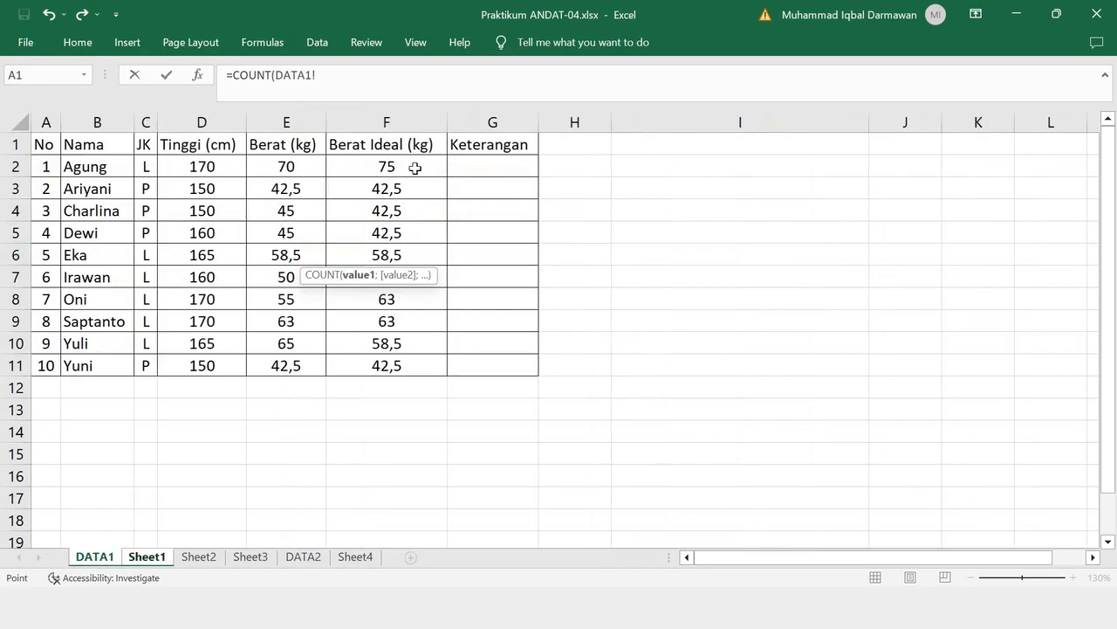
drag(417, 166, 412, 367)
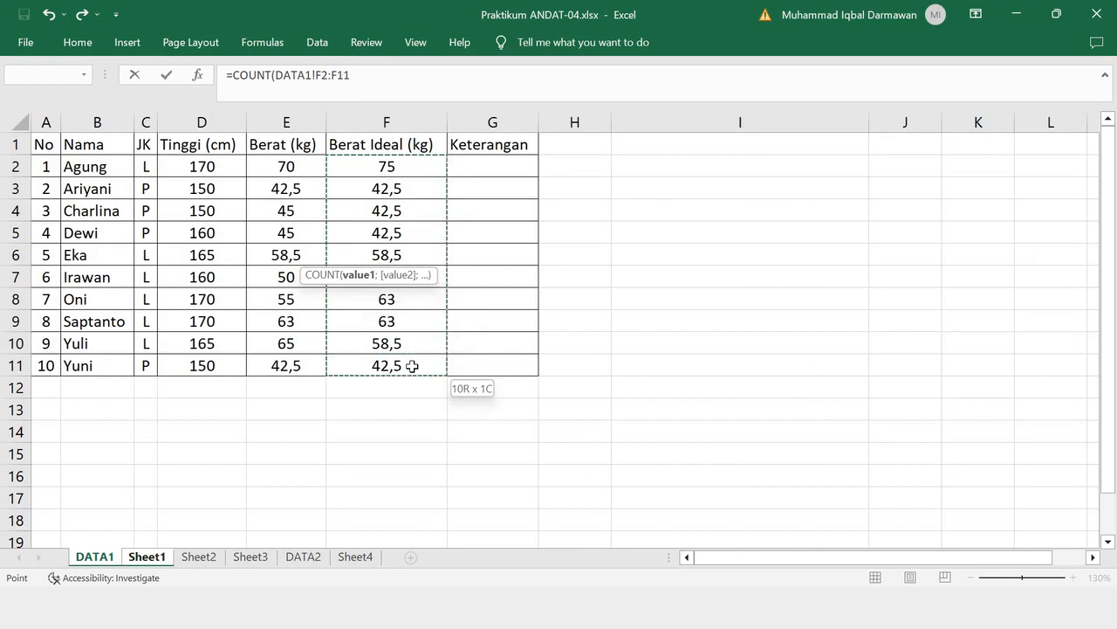
text())
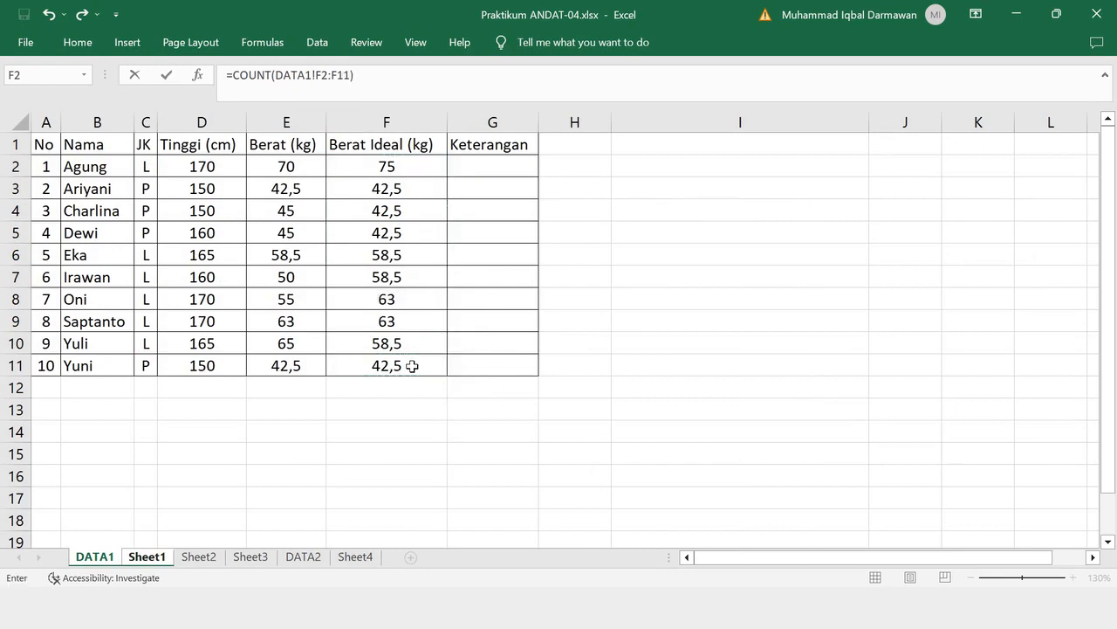
key(Return)
- Show the formula text '=COUNT(DATA1!F2:F11) in black in the RUMUS cell C6
click(415, 263)
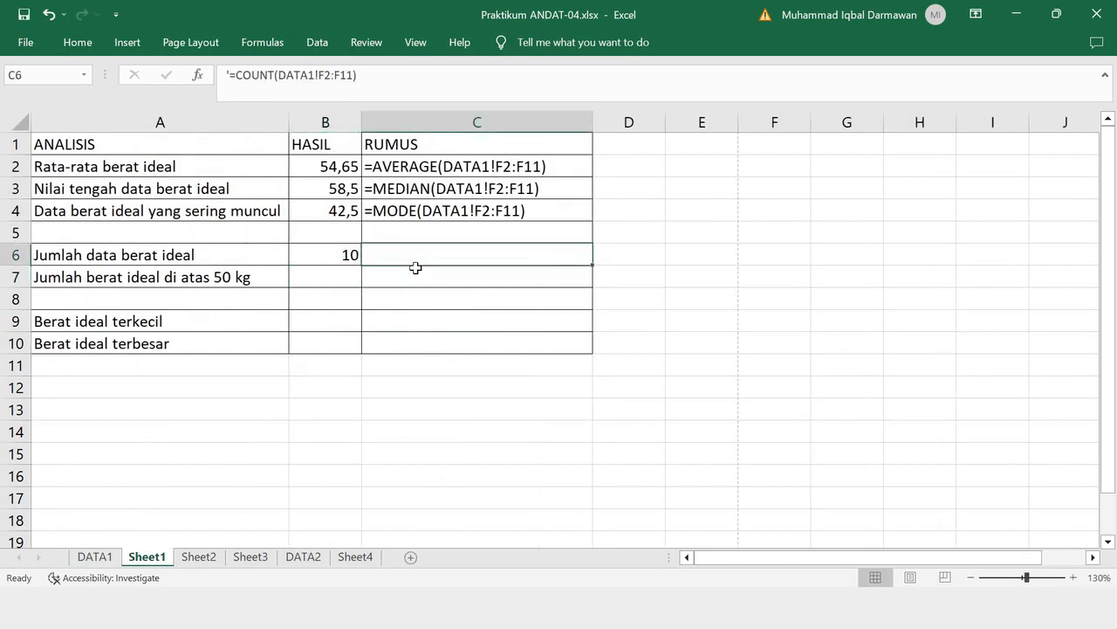
click(77, 42)
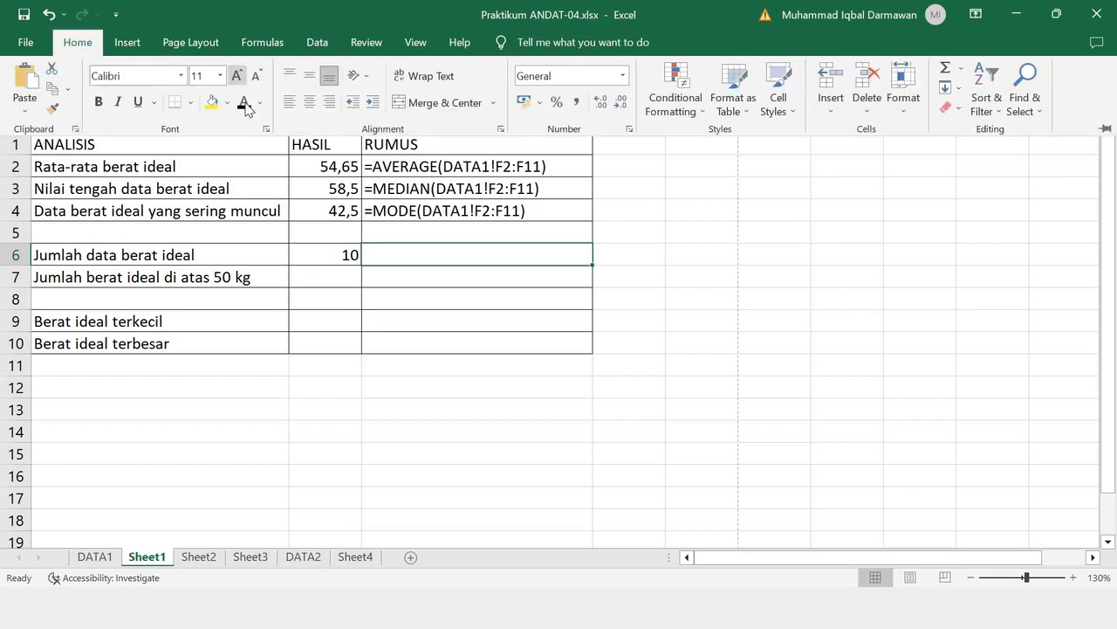
text(=COUNT(DATA1!F2:F11))
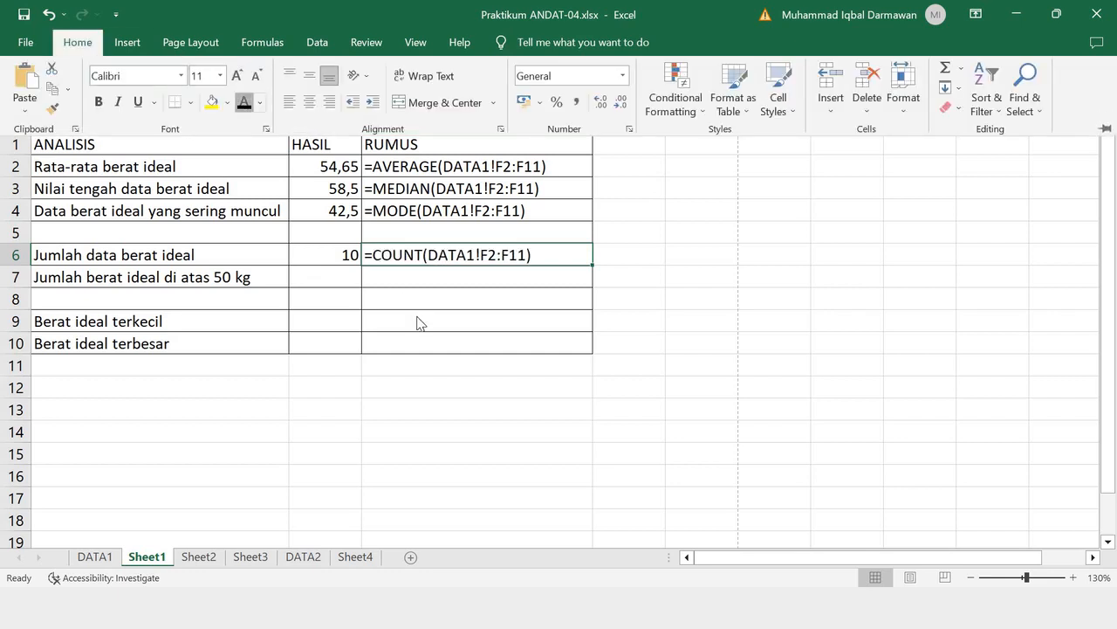
click(341, 276)
- Begin a COUNTIF formula in B7 for Jumlah berat ideal di atas 50 kg, with DATA1!F2:F11 as its range
click(340, 277)
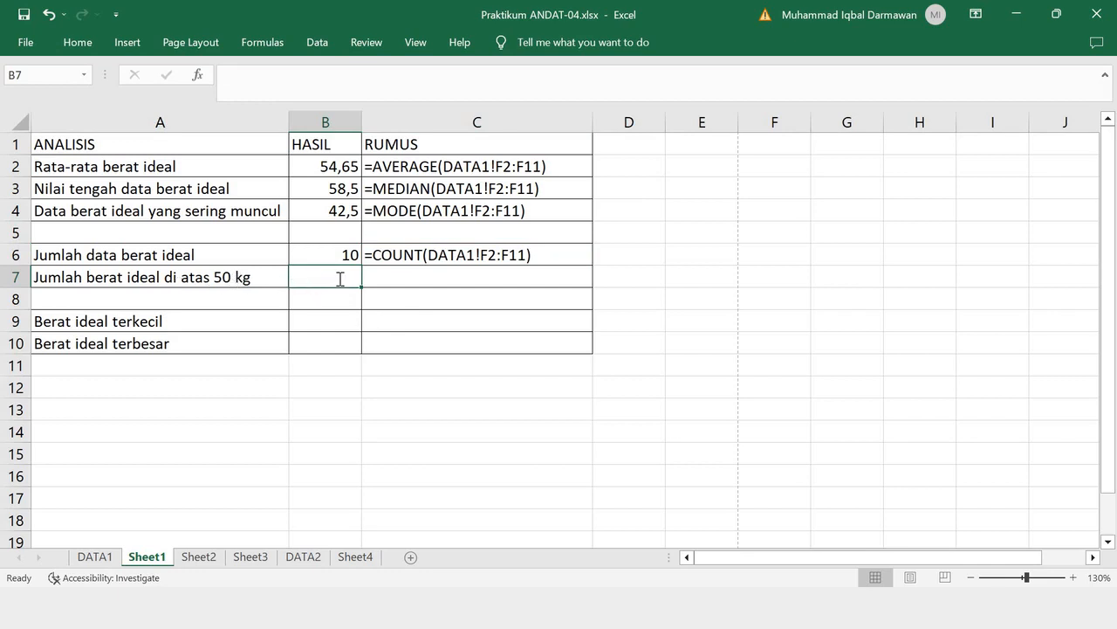
text(=COUN)
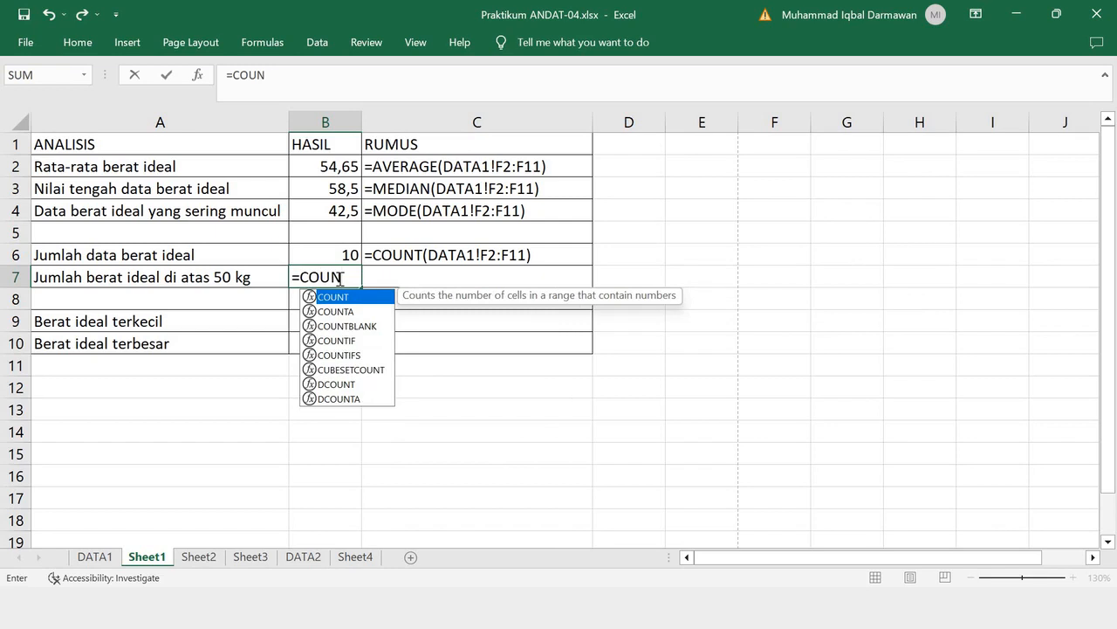
text(TIF()
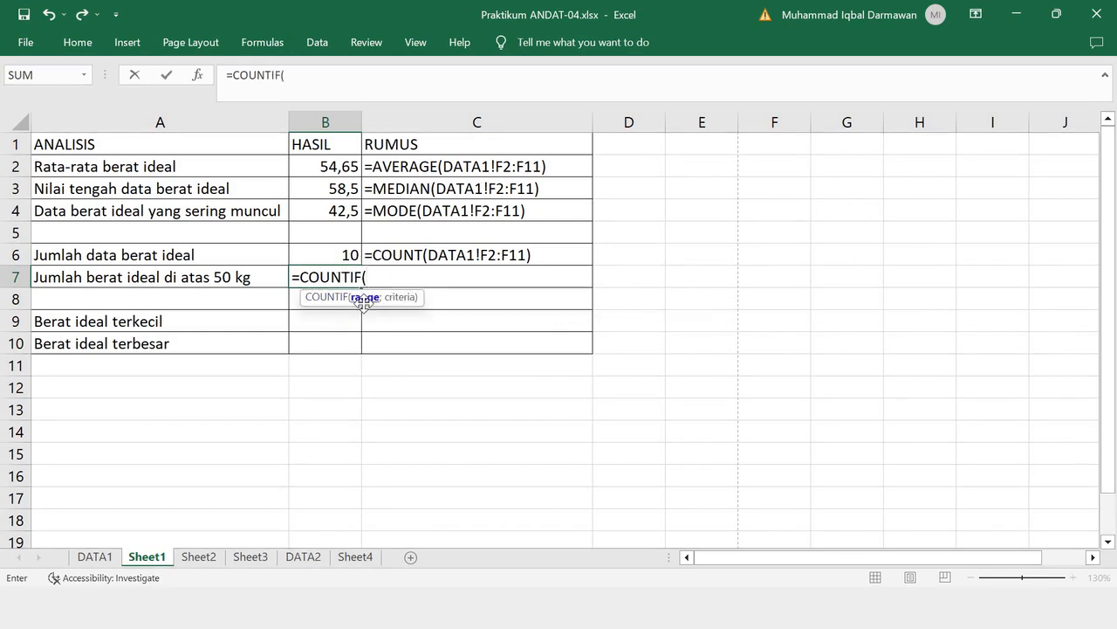
click(94, 556)
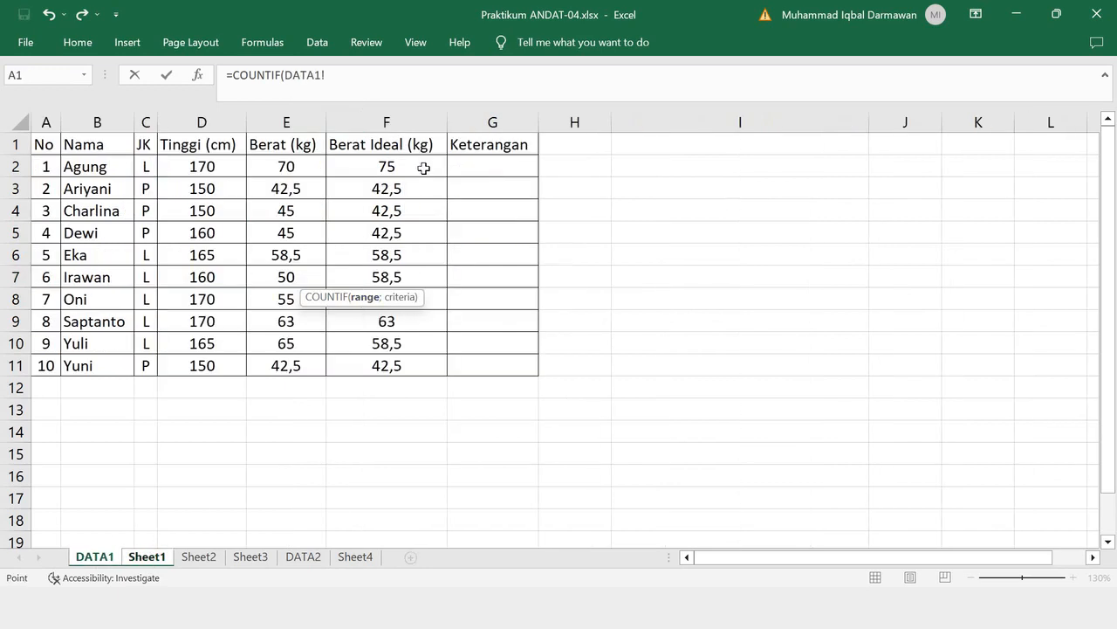
drag(424, 166, 399, 361)
text(;)
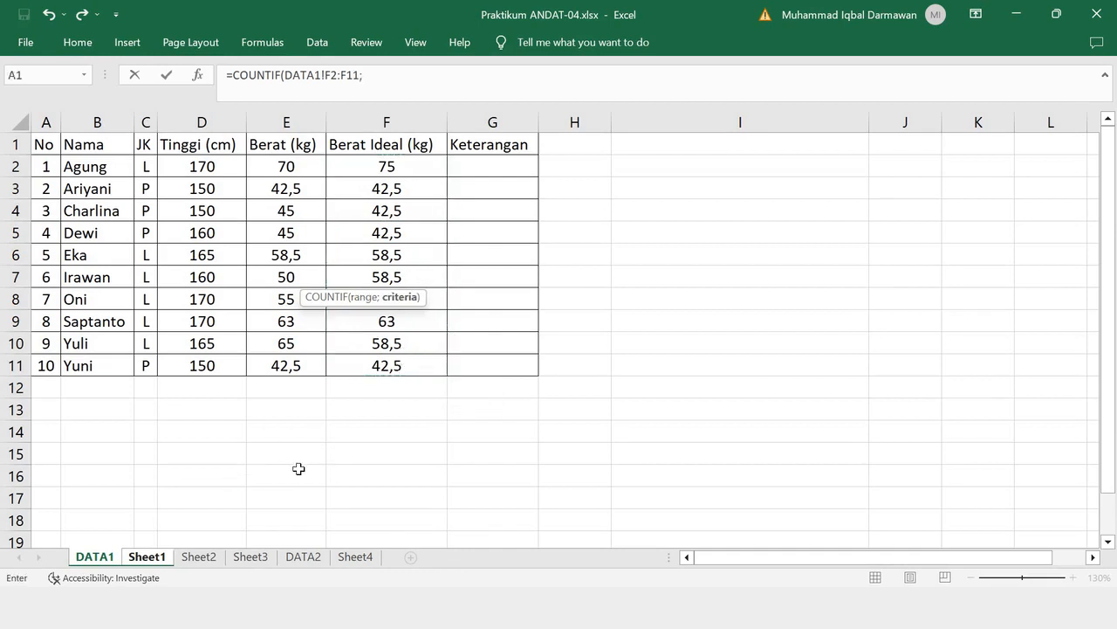
- Add the criterion ">50" without a Sheet1 reference and complete B7 as =COUNTIF(DATA1!F2:F11;">50")
click(399, 78)
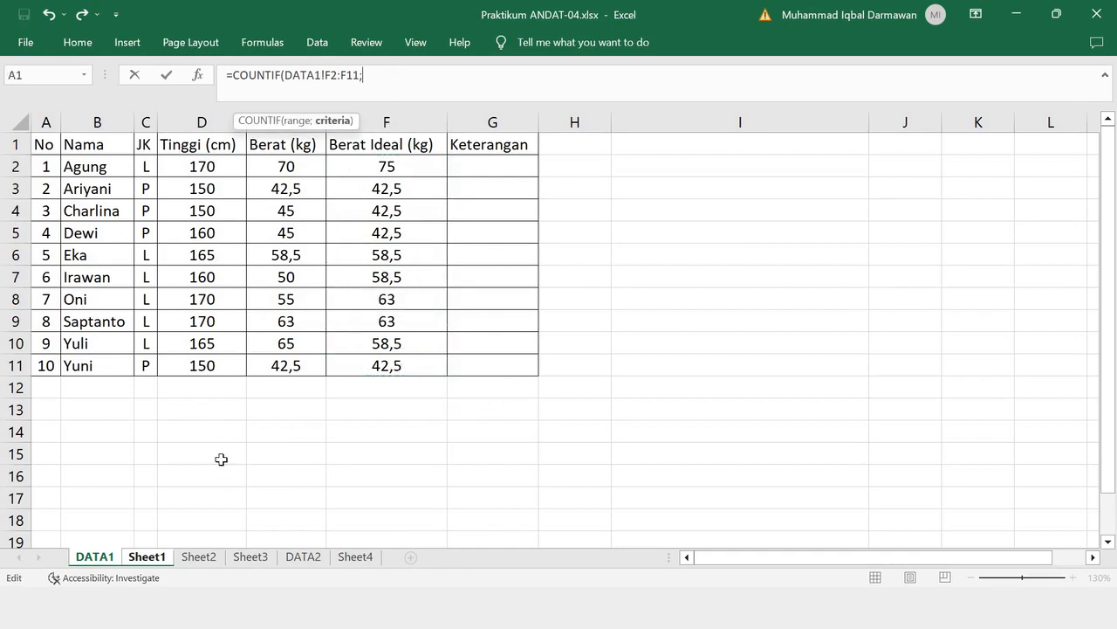
click(135, 560)
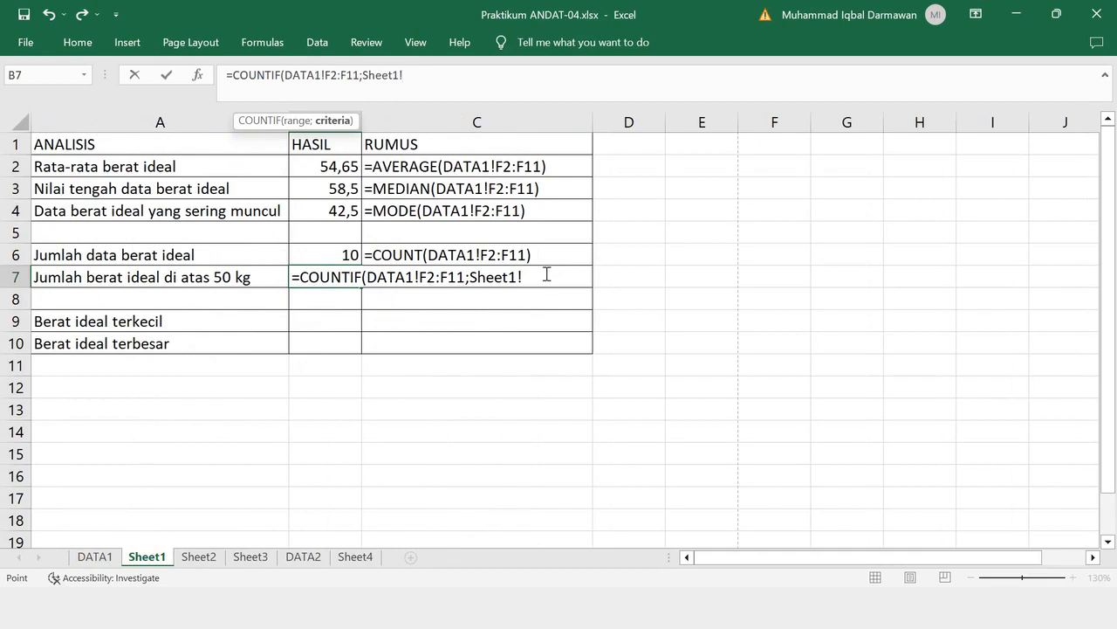
double_click(382, 78)
text(")
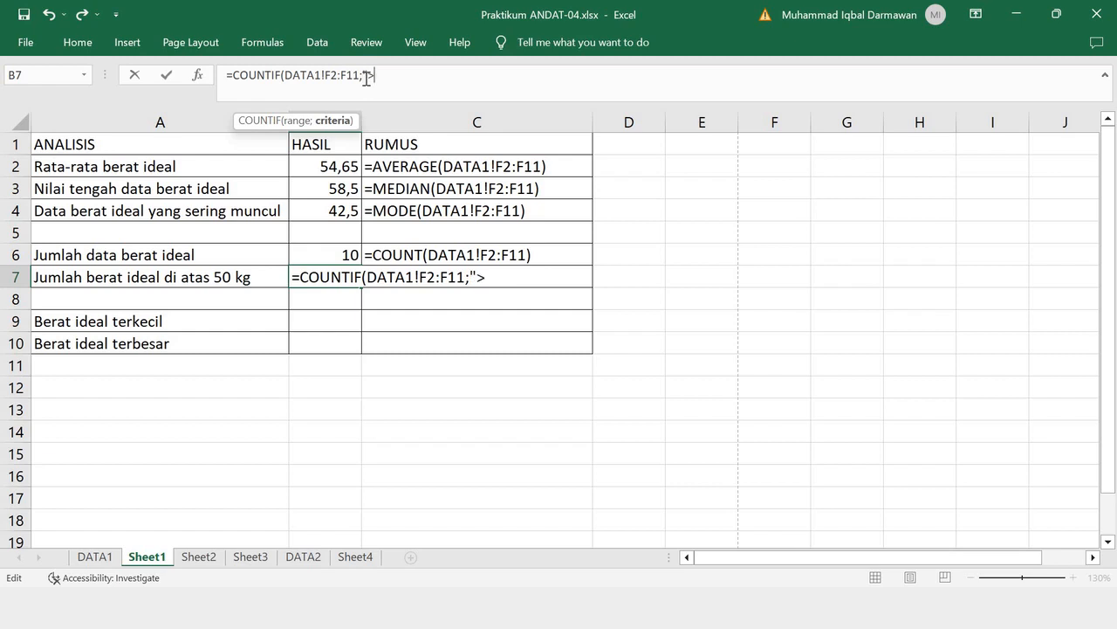
text(>50)
text())
key(Return)
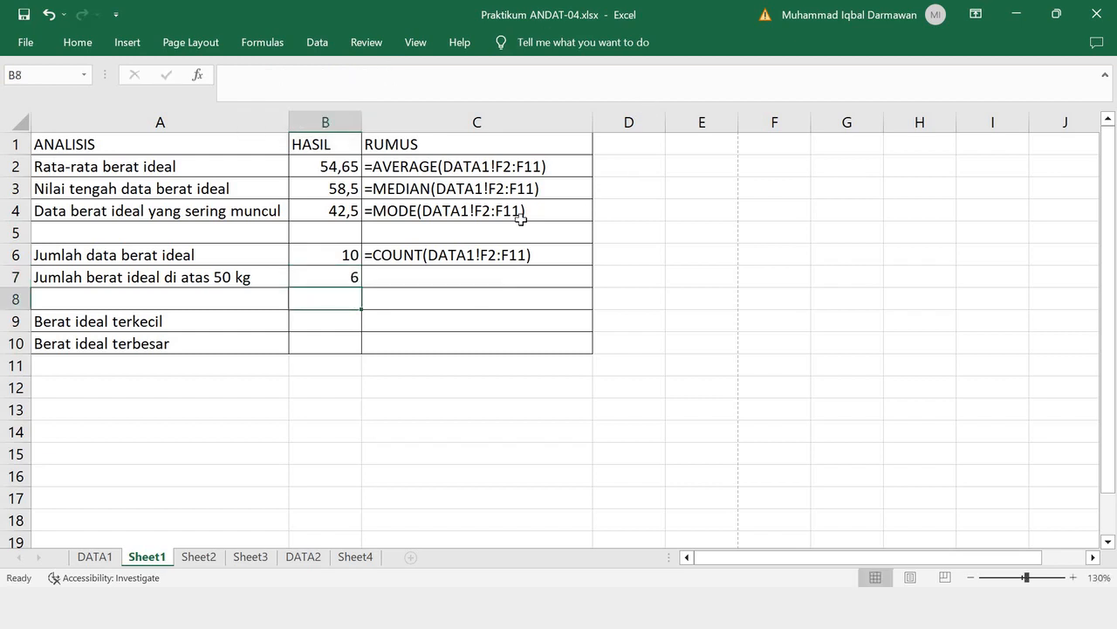
- Show the formula text '=COUNTIF(DATA1!F2:F11;">50") in black in the RUMUS cell C7
click(399, 274)
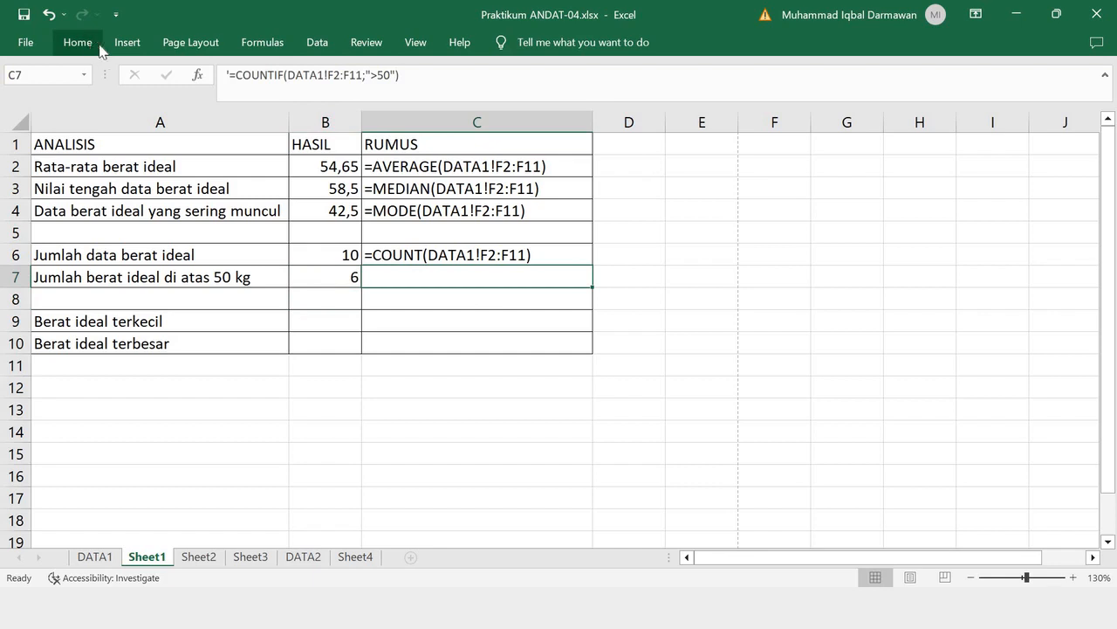
click(97, 45)
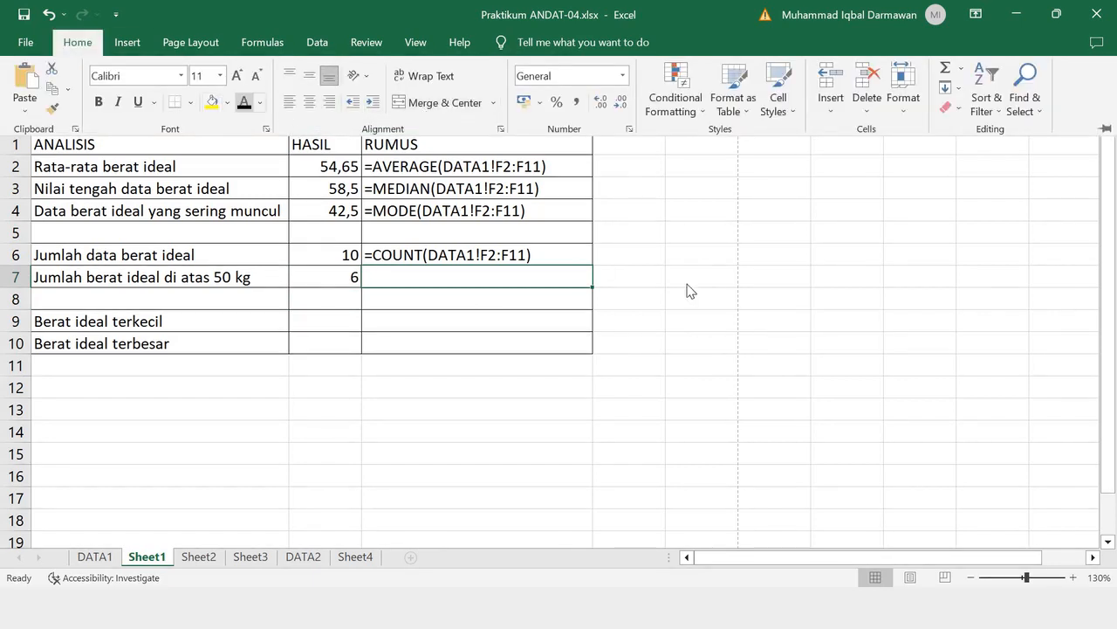
click(454, 281)
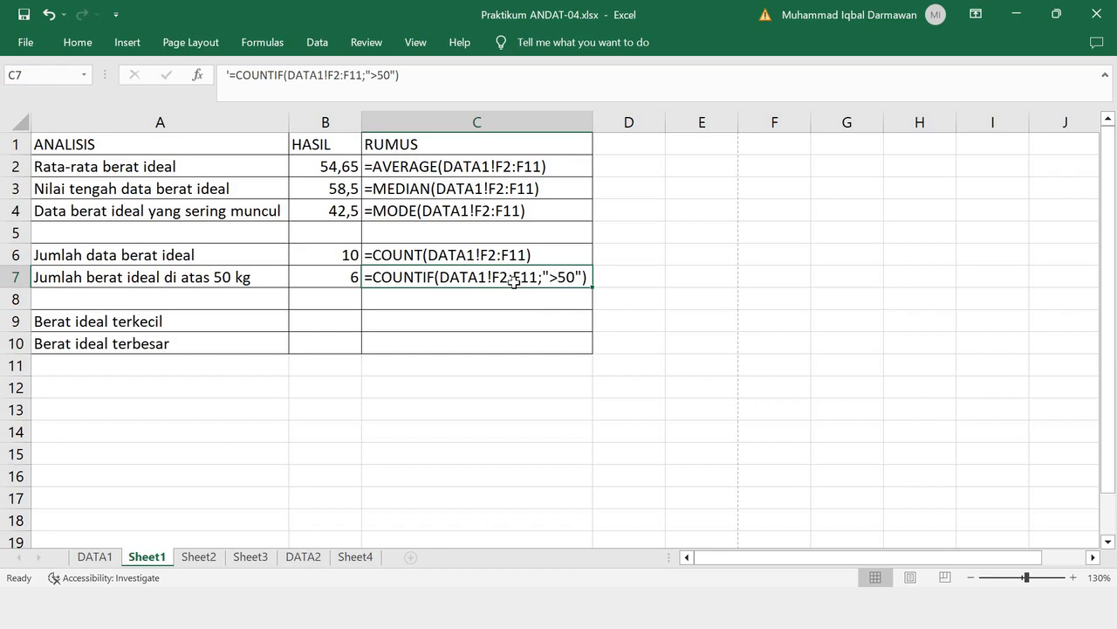
- Check the COUNTIF result in B7 against the Berat Ideal values above 50 in DATA1 F2:F11
click(99, 560)
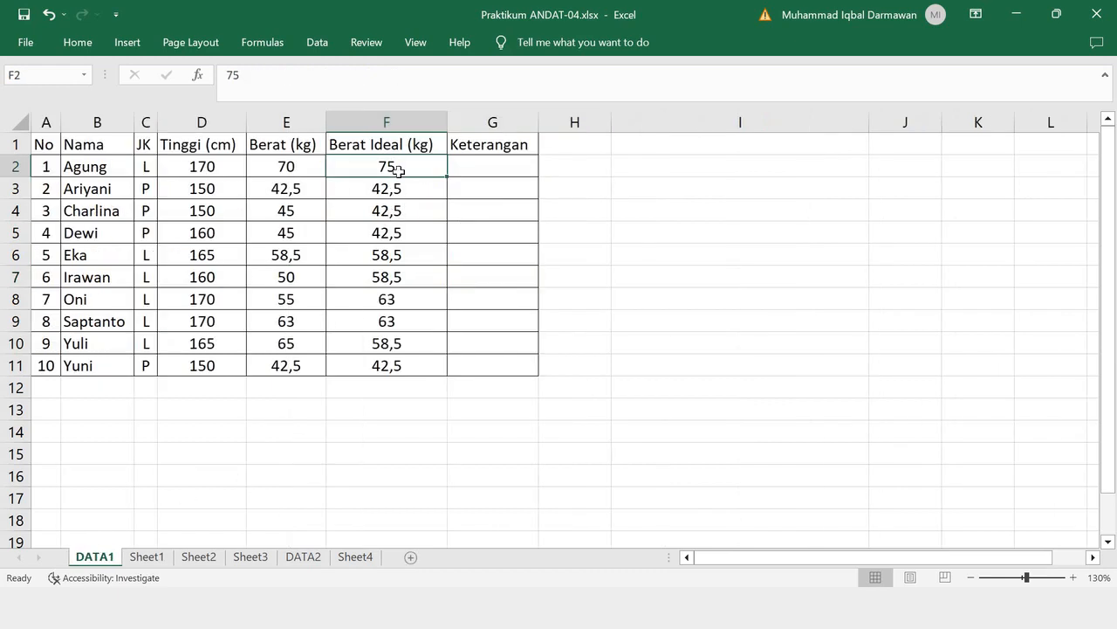
shift+click(399, 365)
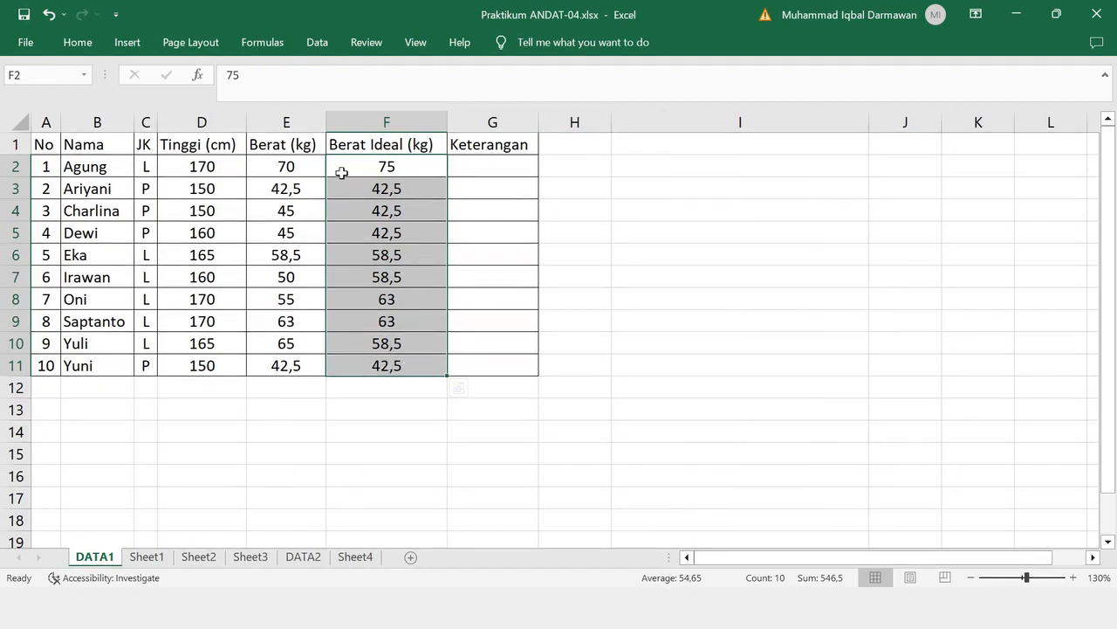
click(147, 559)
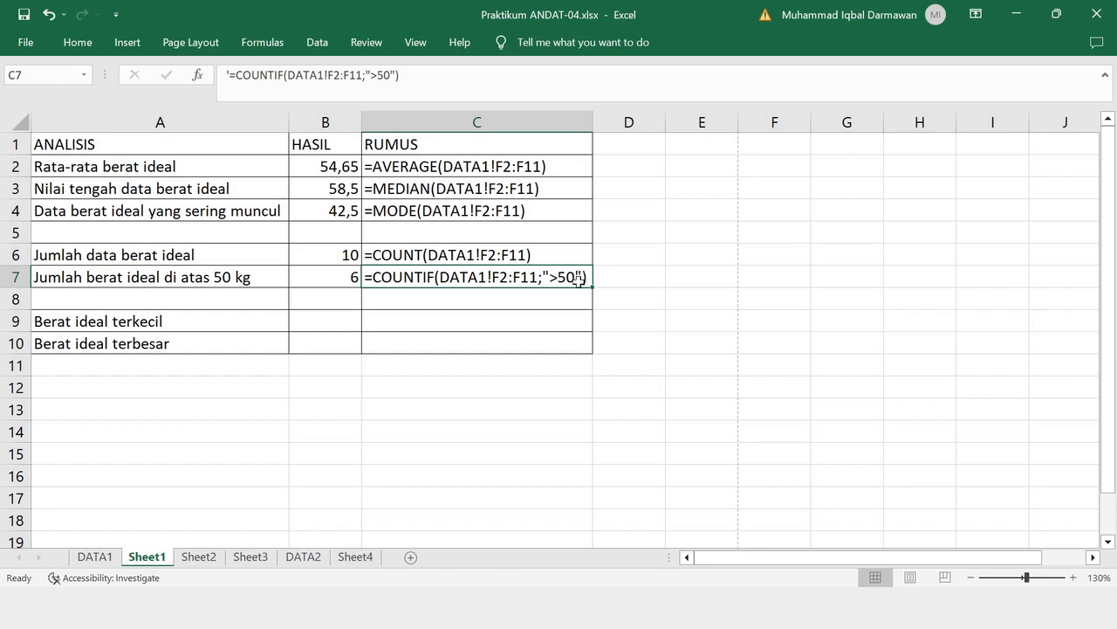
click(92, 556)
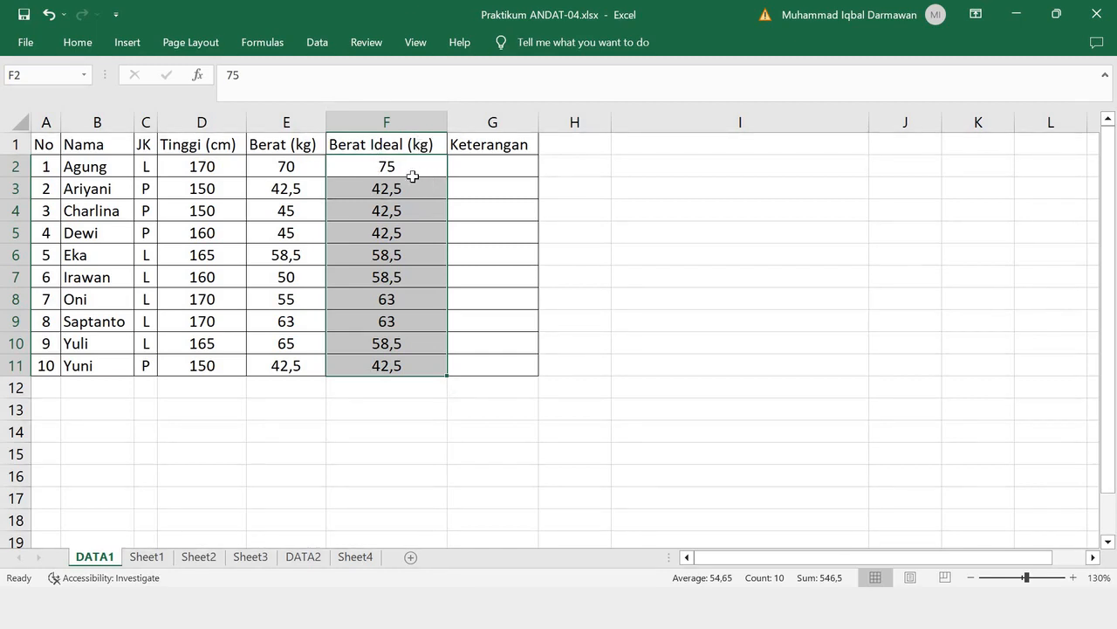
drag(417, 254, 423, 345)
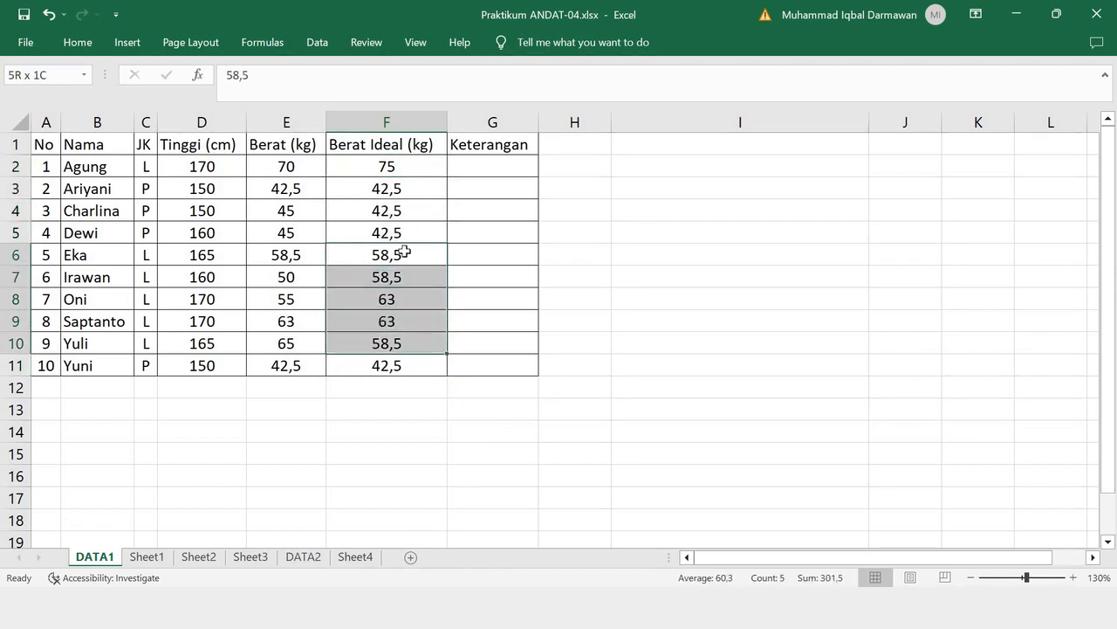
click(147, 556)
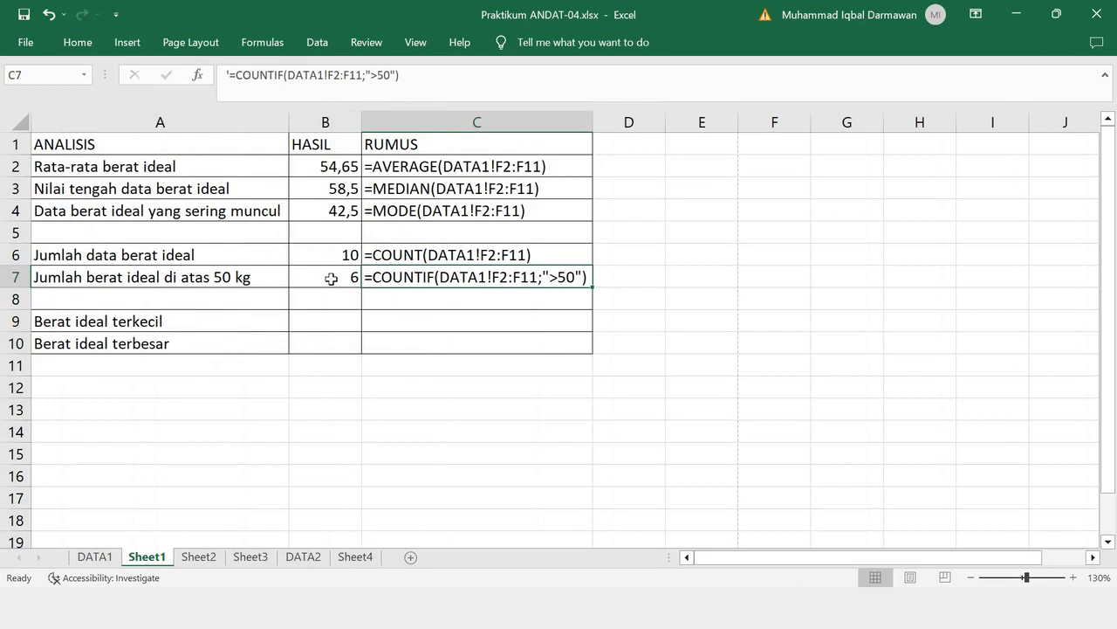
click(331, 277)
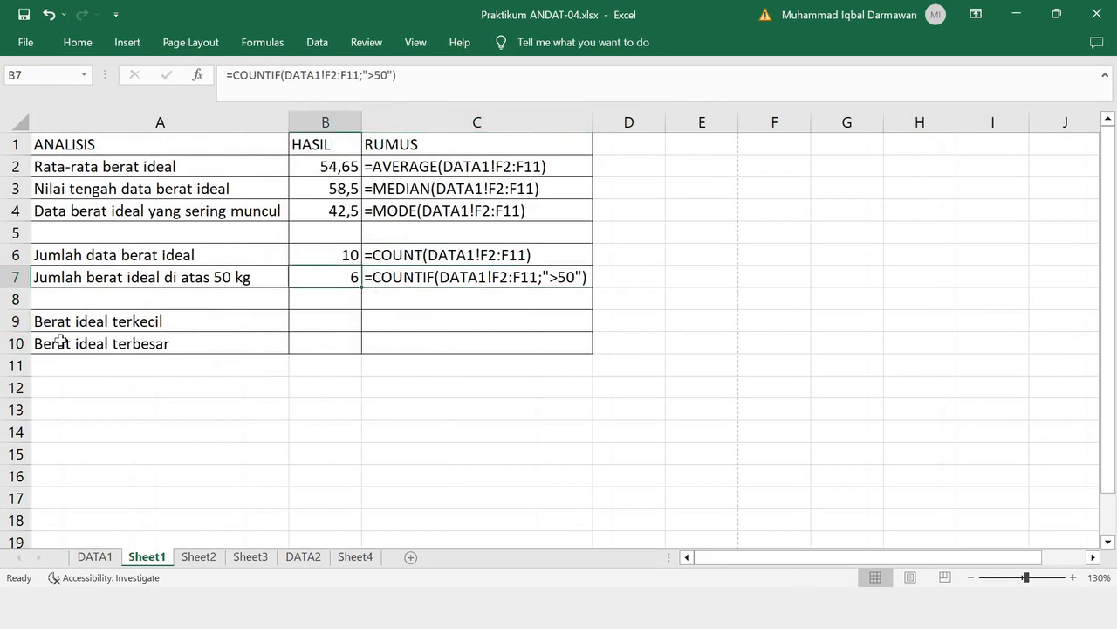
- Calculate Berat ideal terkecil in B9 with =MIN(DATA1!F2:F11)
click(316, 322)
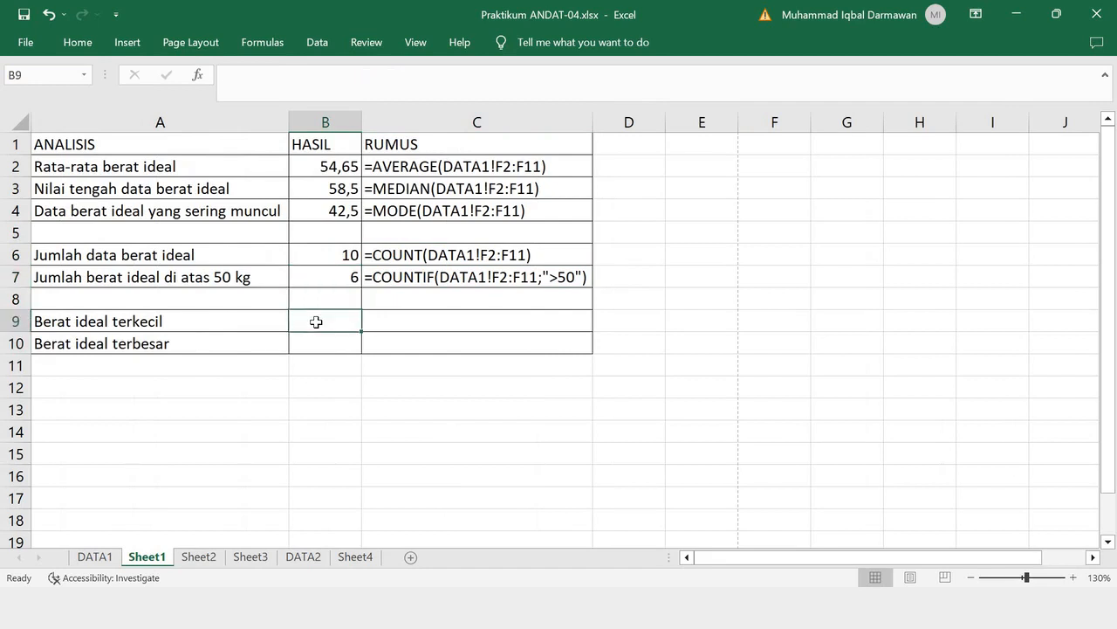
text(=)
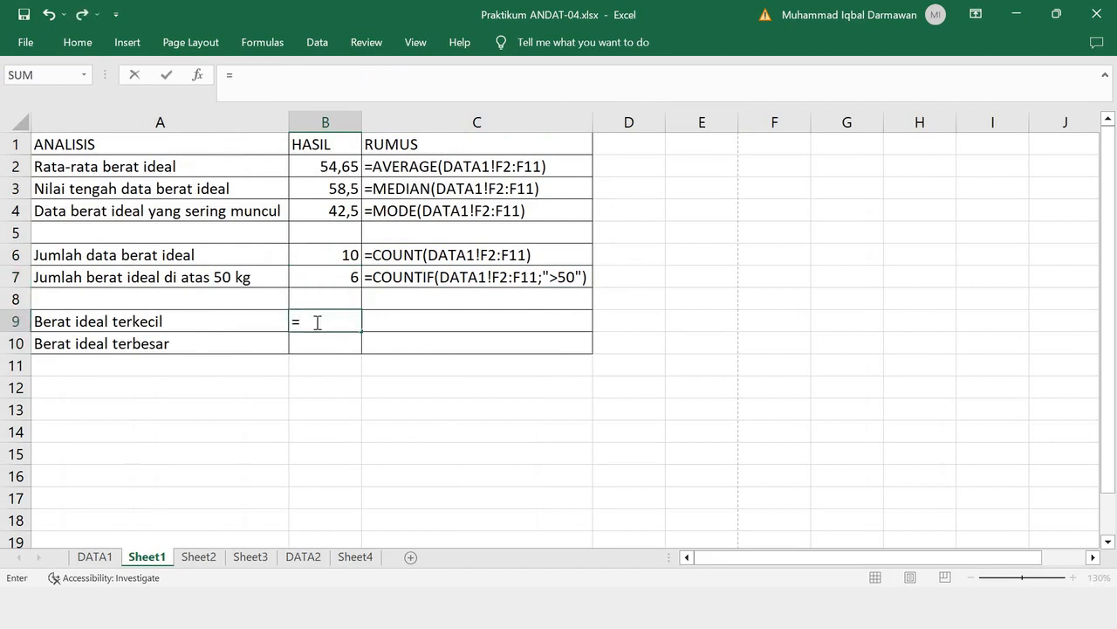
text(MIN()
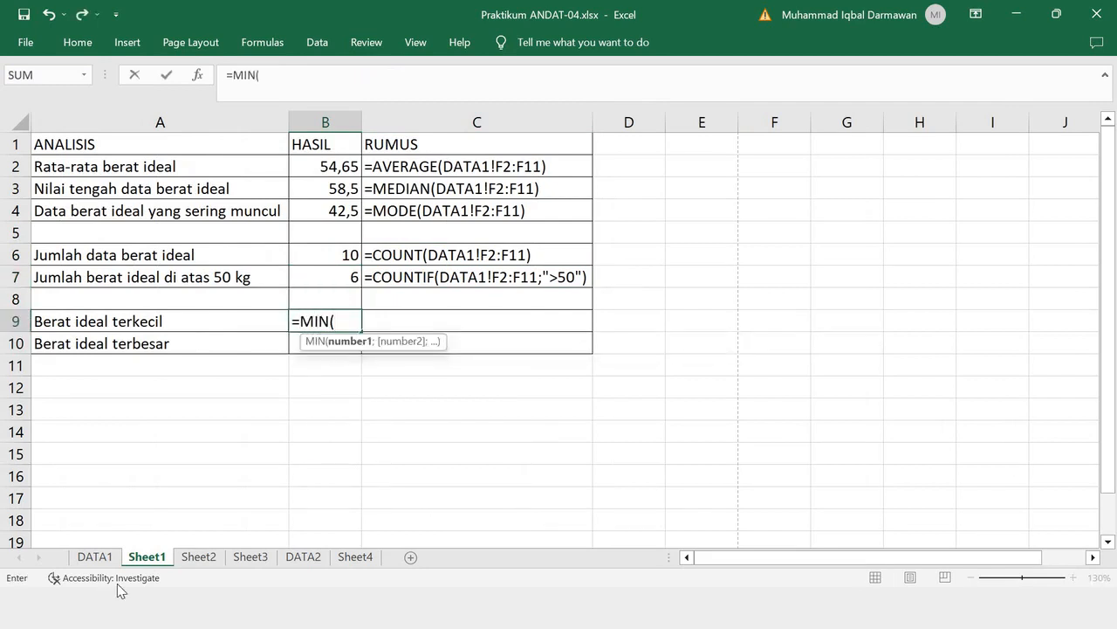
click(94, 556)
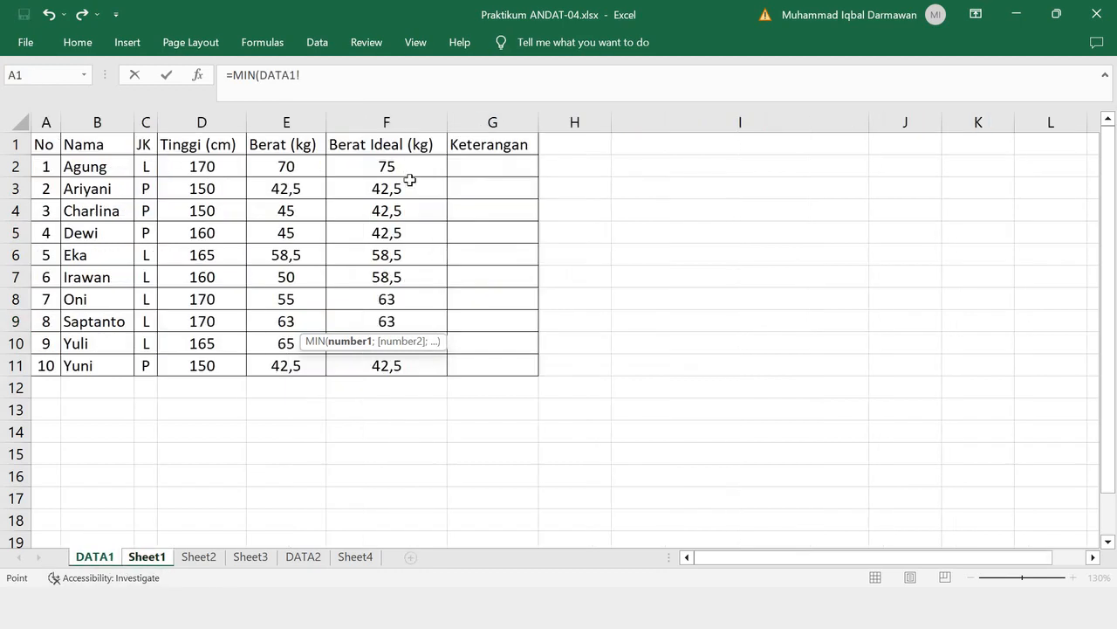
drag(409, 179, 407, 349)
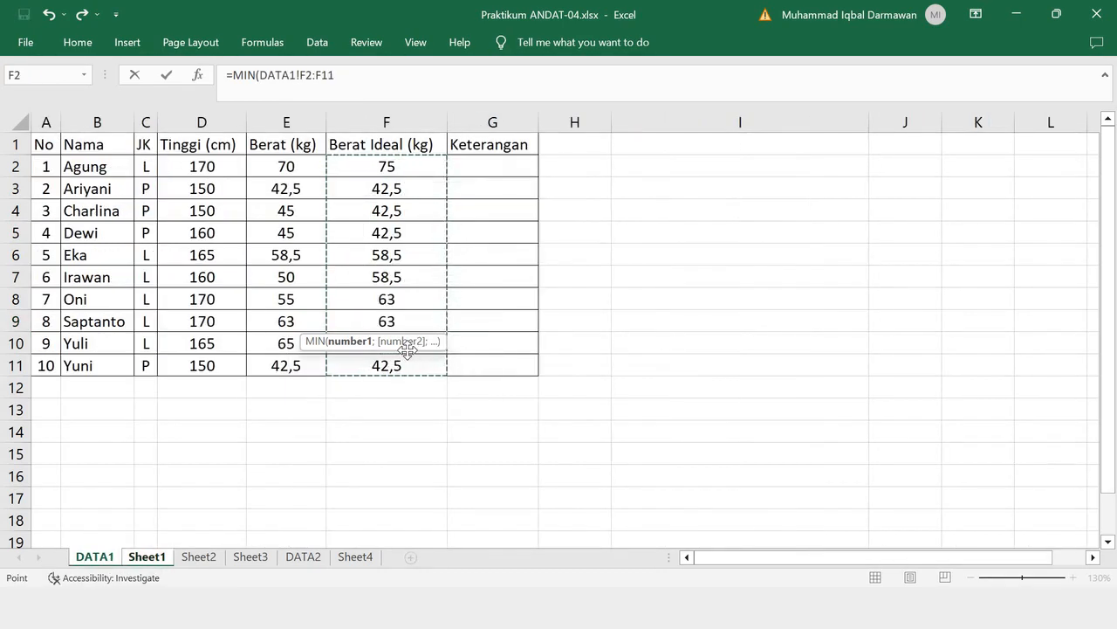
key(Return)
- Show the formula text '=MIN(DATA1!F1:F11) in black in the RUMUS cell C9
click(409, 323)
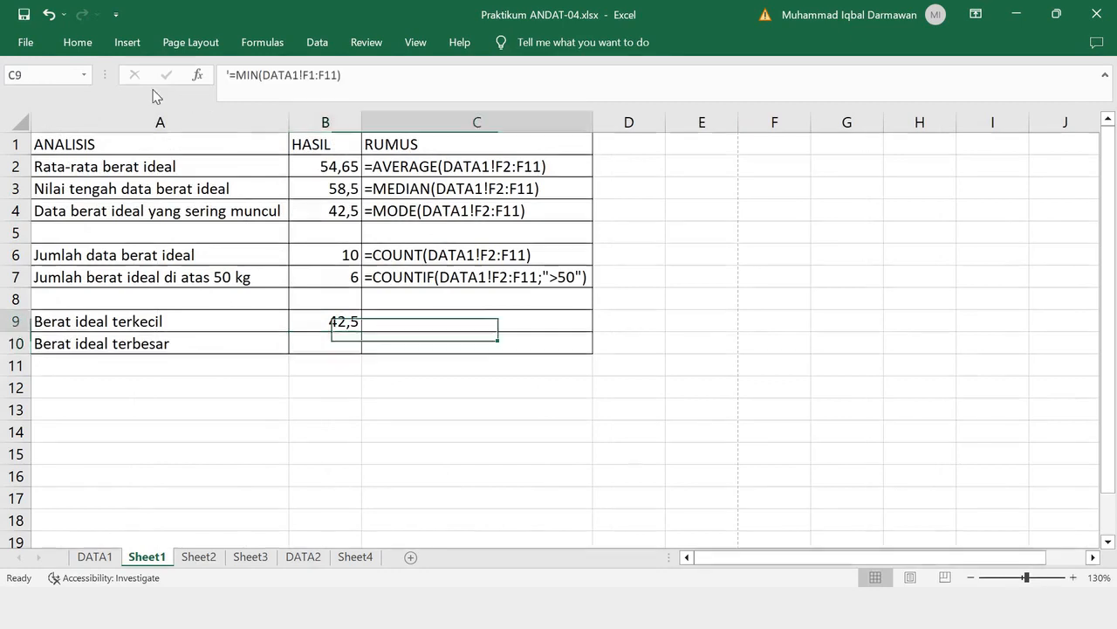
click(91, 46)
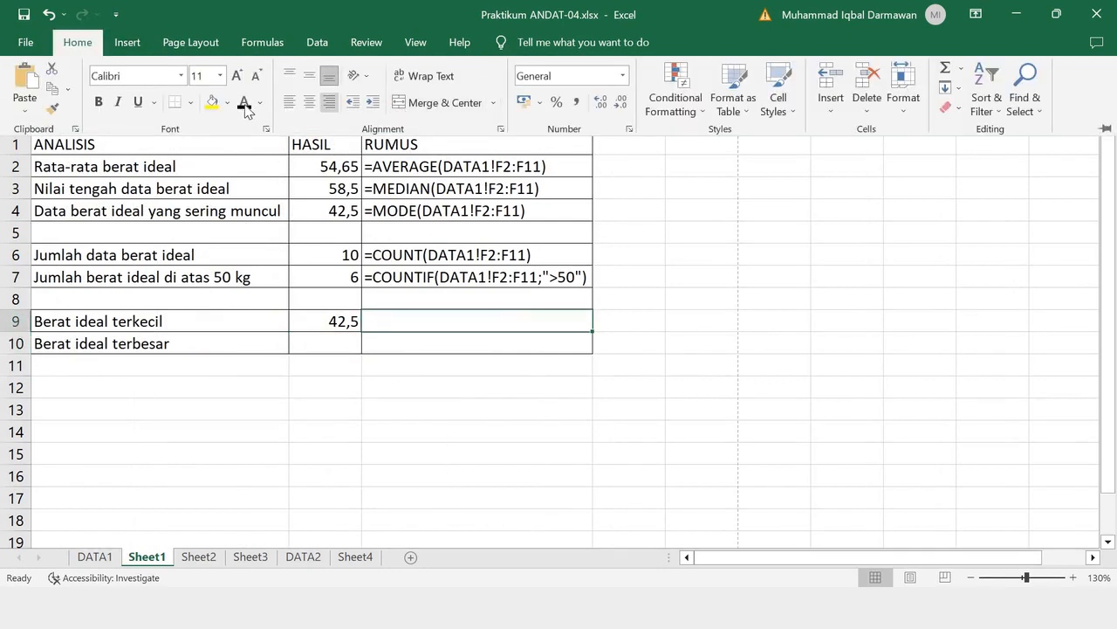
click(245, 106)
- Calculate Berat ideal terbesar in B10 with =MAX(DATA1!F2:F11)
click(343, 340)
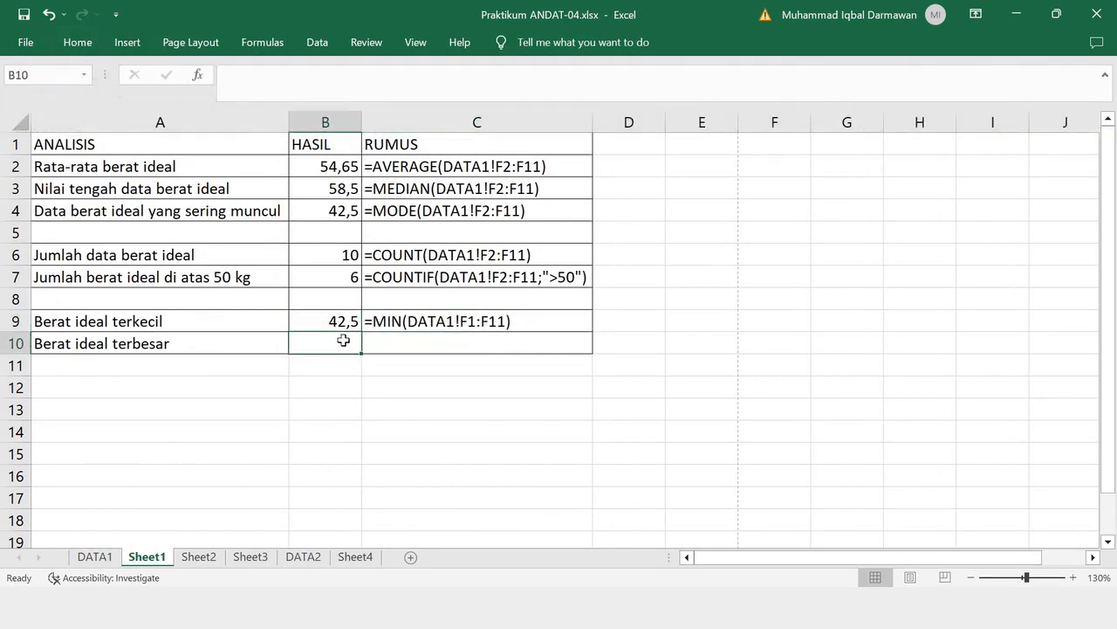
text(=MAX()
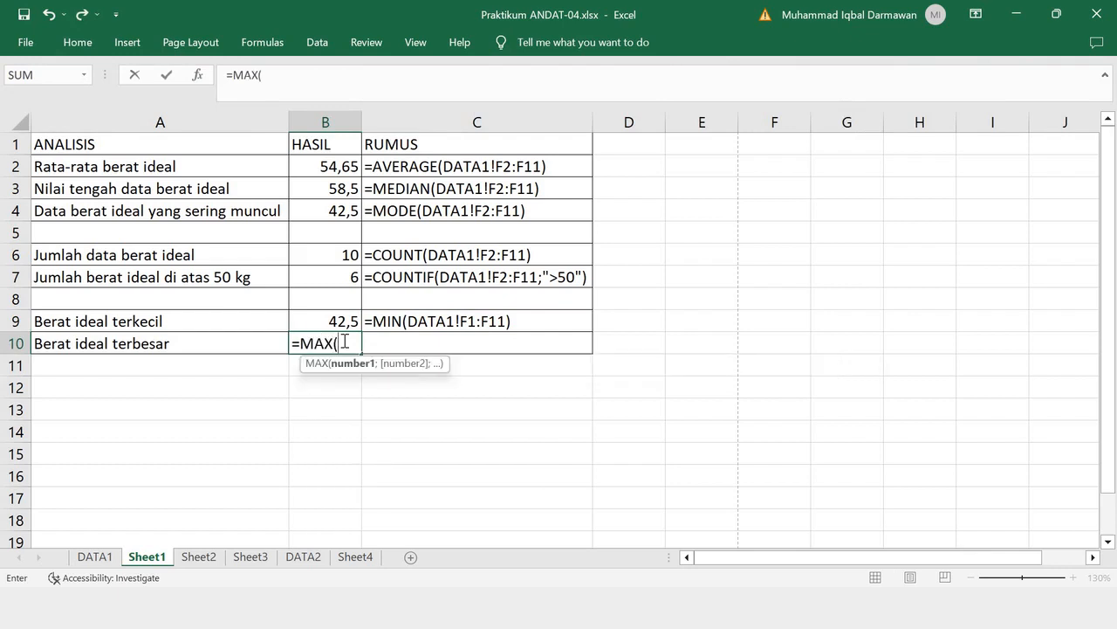
click(98, 556)
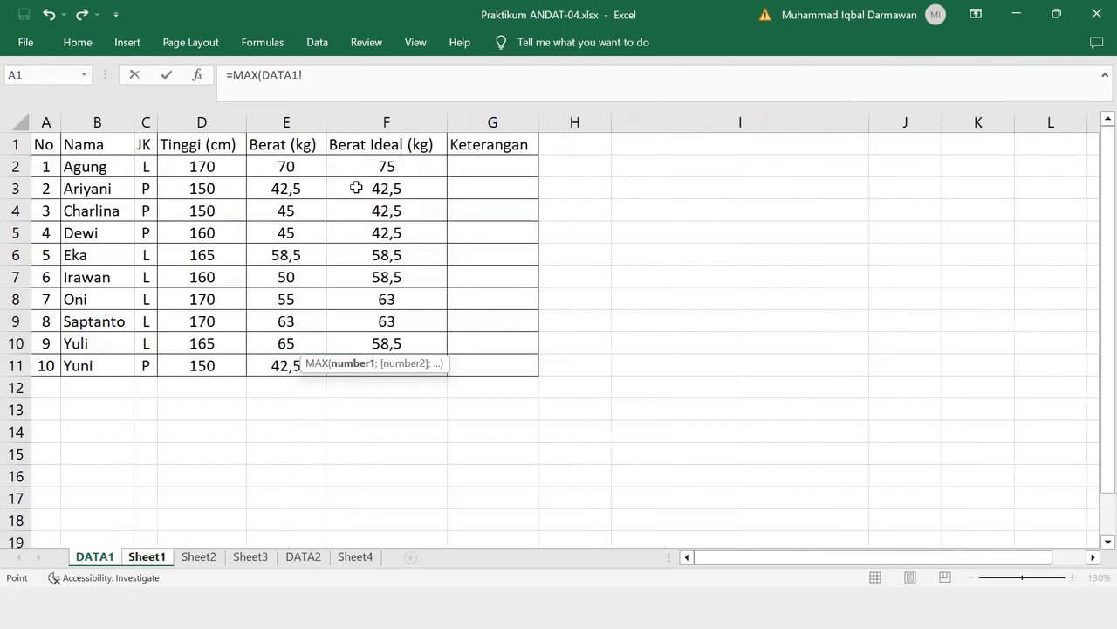
drag(382, 173, 385, 364)
key(Return)
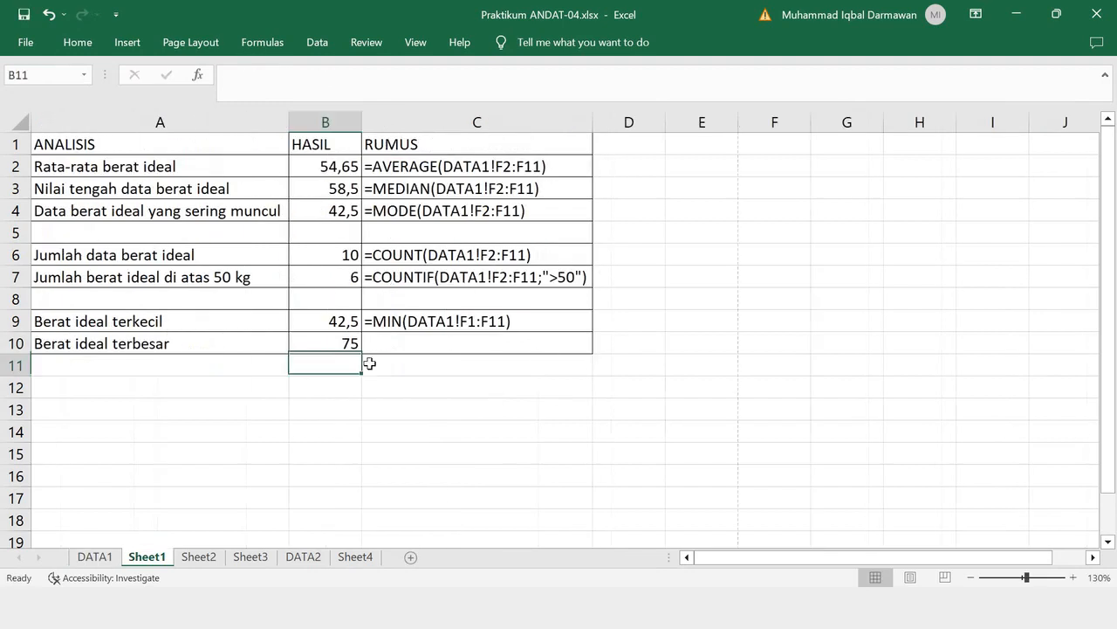
- Show the formula text '=MAX(DATA1!F2:F11) in black in the RUMUS cell C10
click(409, 344)
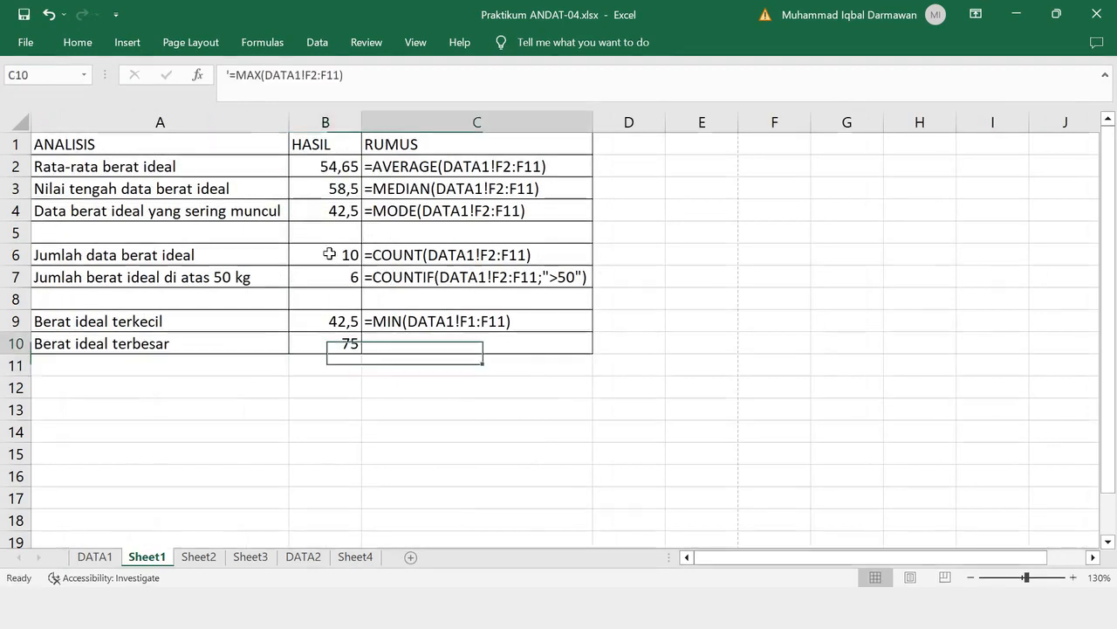
click(79, 42)
text('=MAX(DATA1!F2:F11))
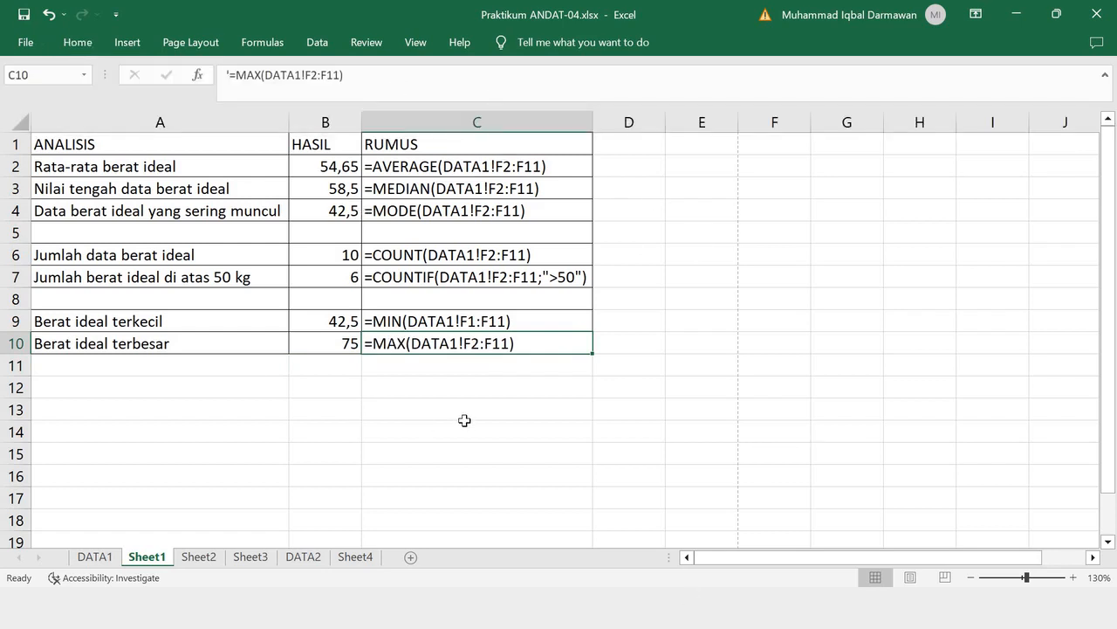
- Open Sheet2 and read the instructions for filling the Keterangan column with an IF function
click(196, 557)
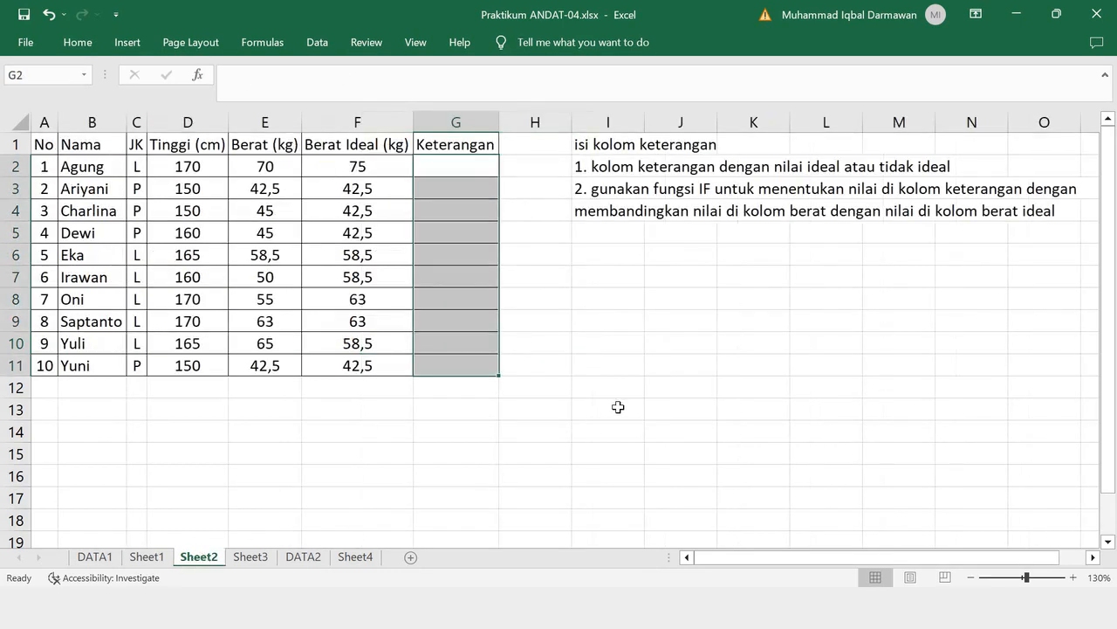
click(618, 407)
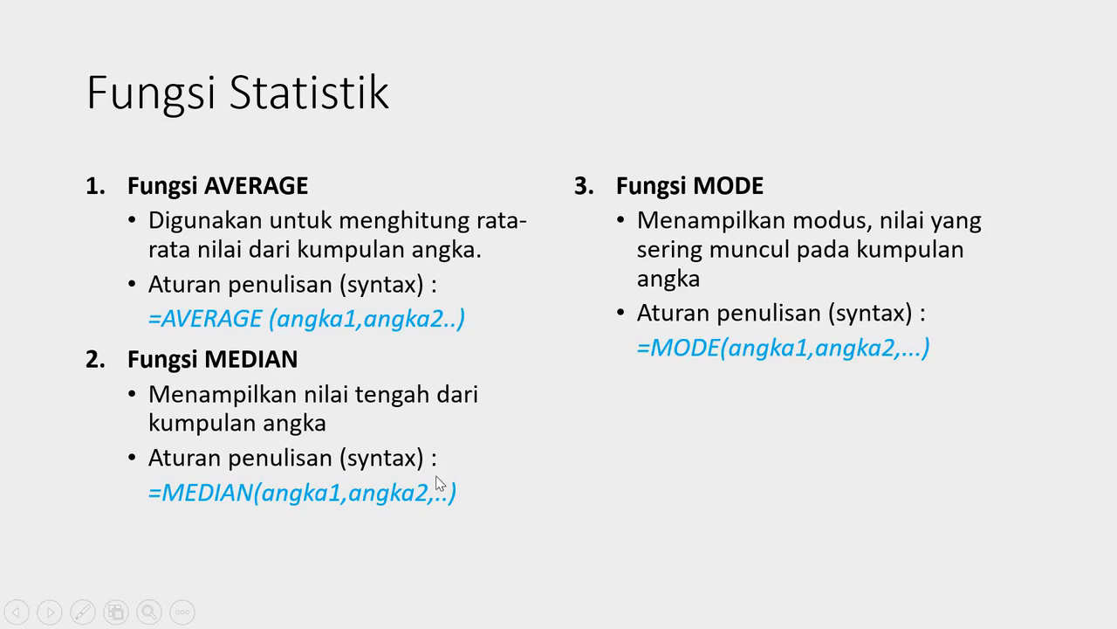
click(436, 476)
click(436, 476)
click(437, 475)
click(436, 476)
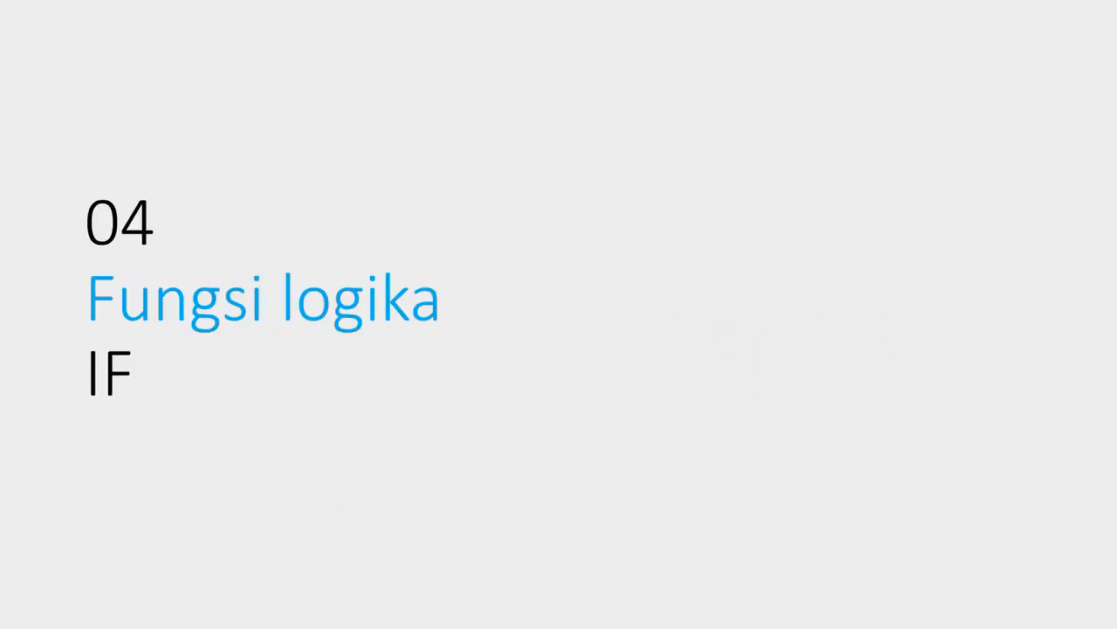
key(Right)
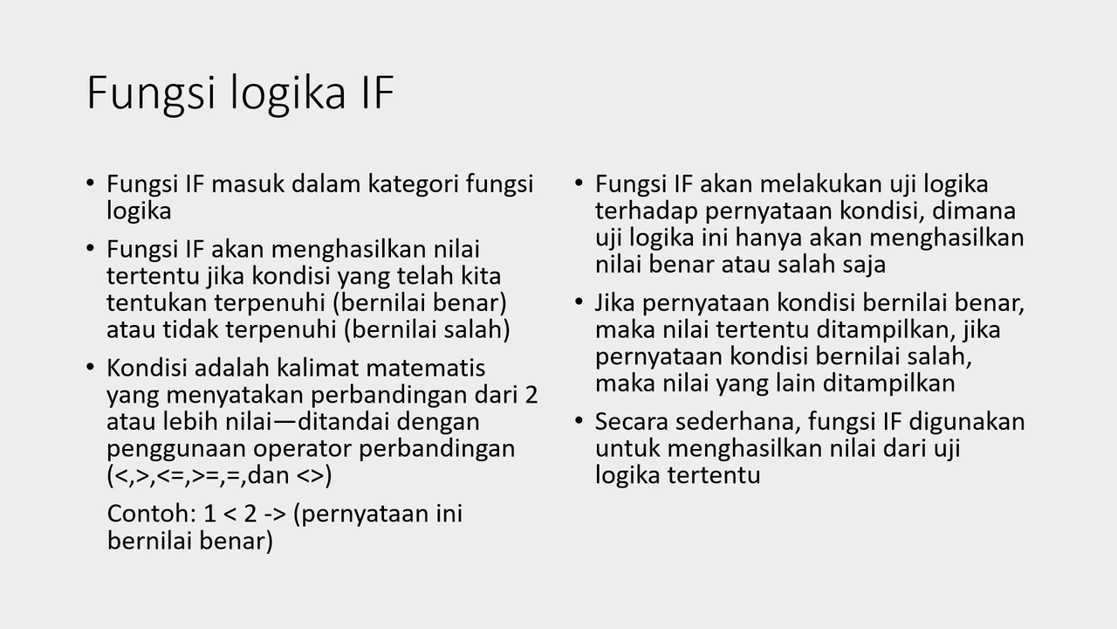
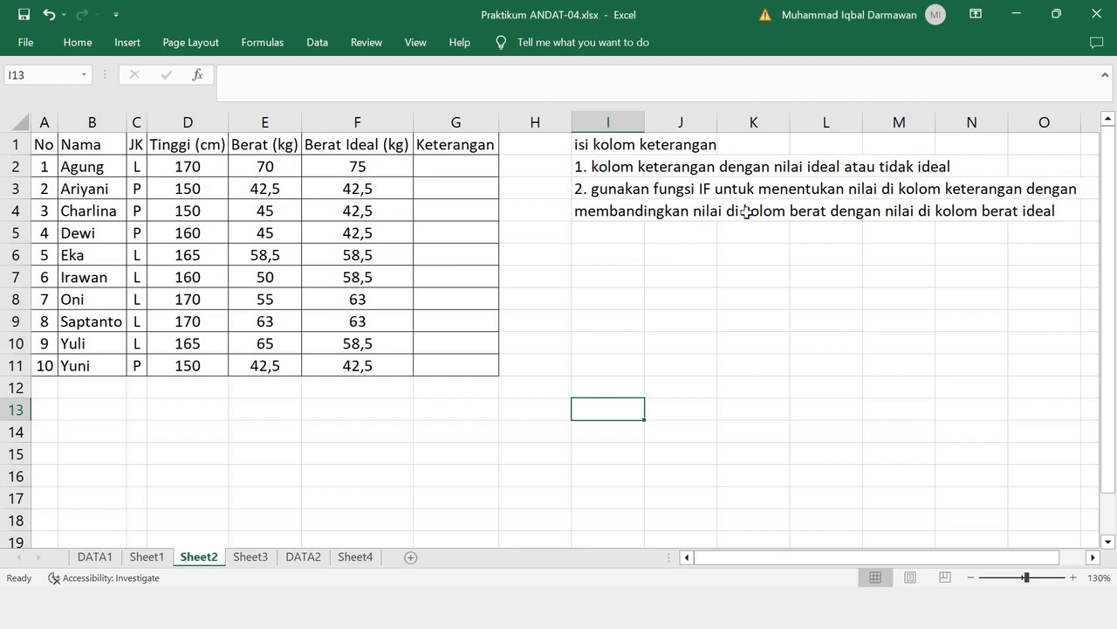
- Fill Keterangan cell G2 by comparing Berat with Berat Ideal using =IF(E2=F2;"ideal";"tidak ideal")
click(258, 166)
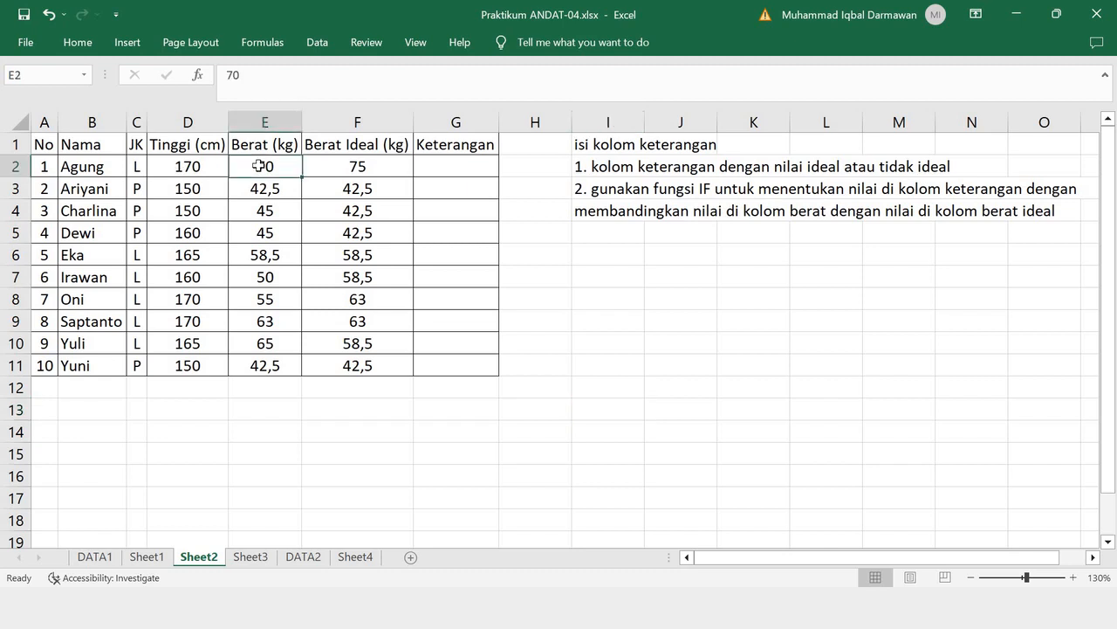
click(331, 146)
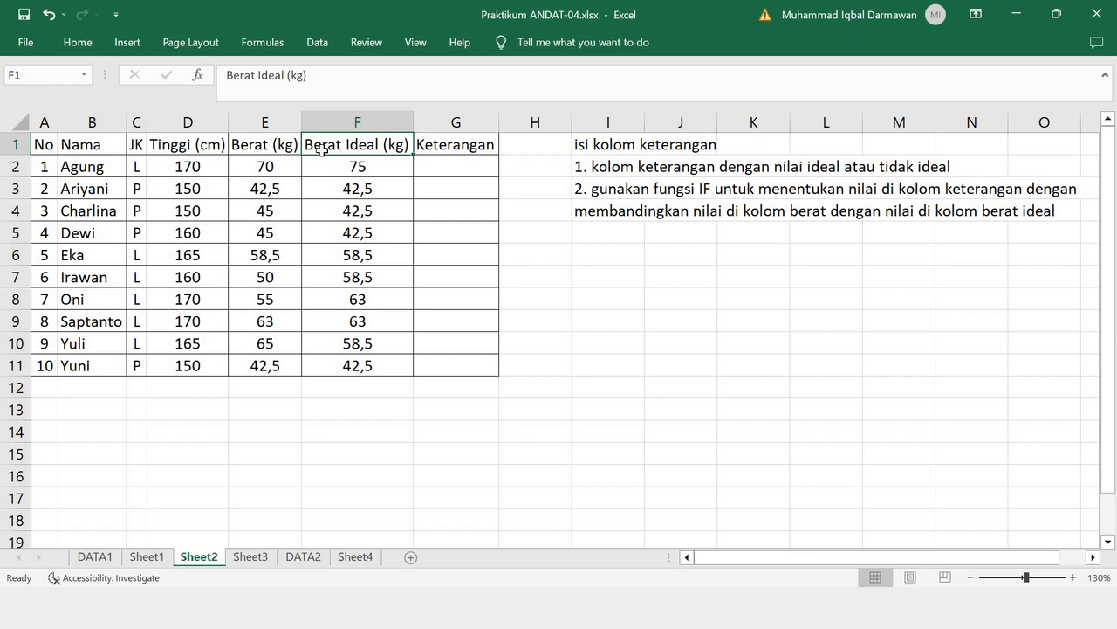
click(452, 167)
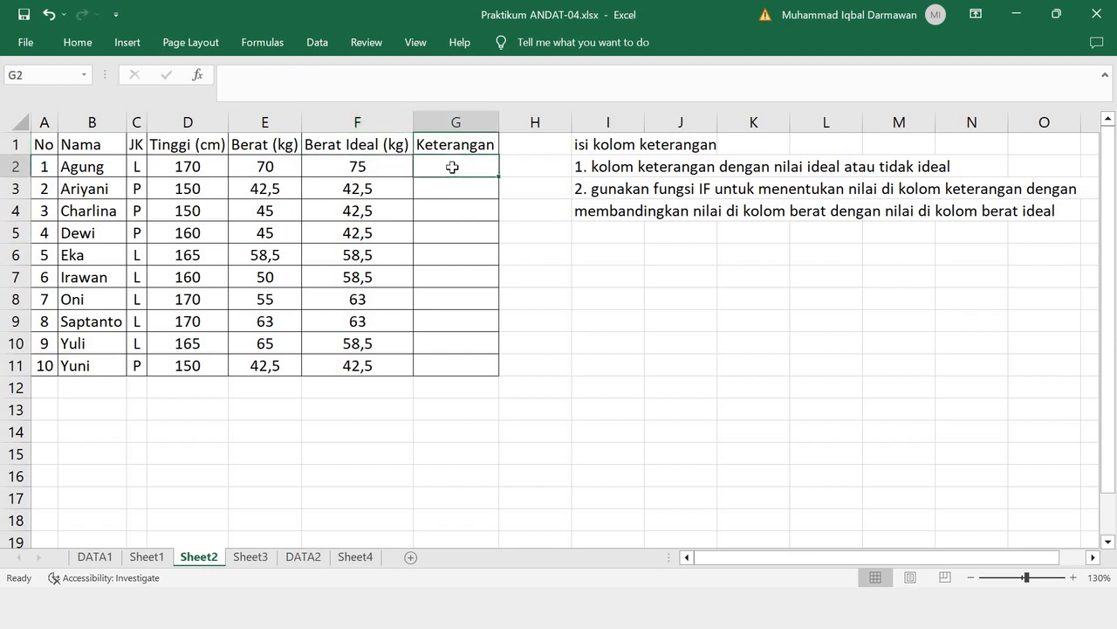
text(=)
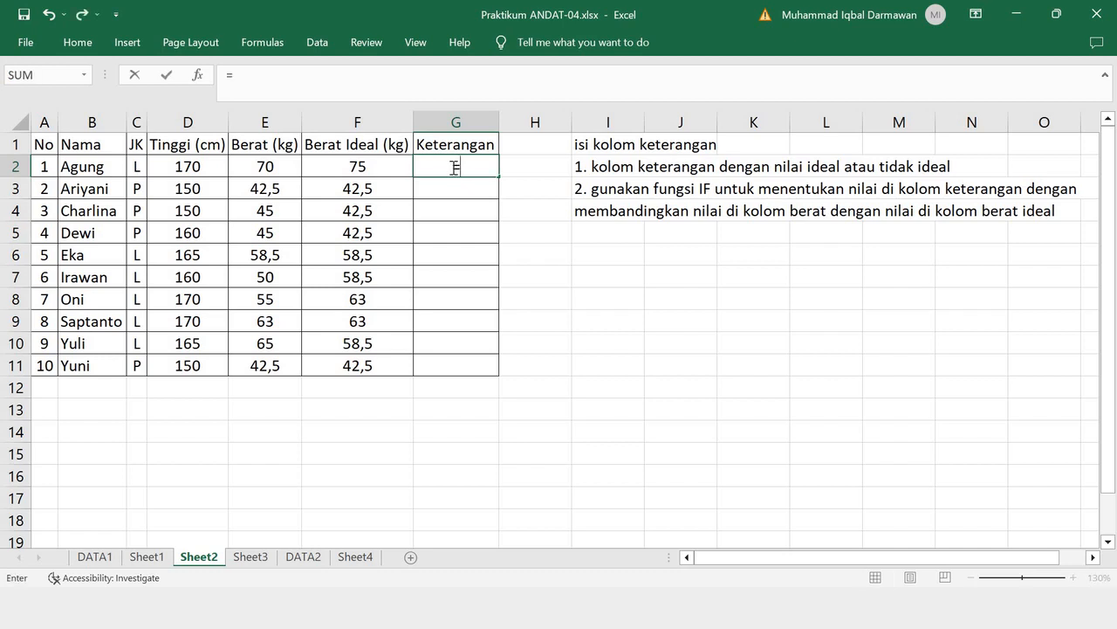
text(IF)
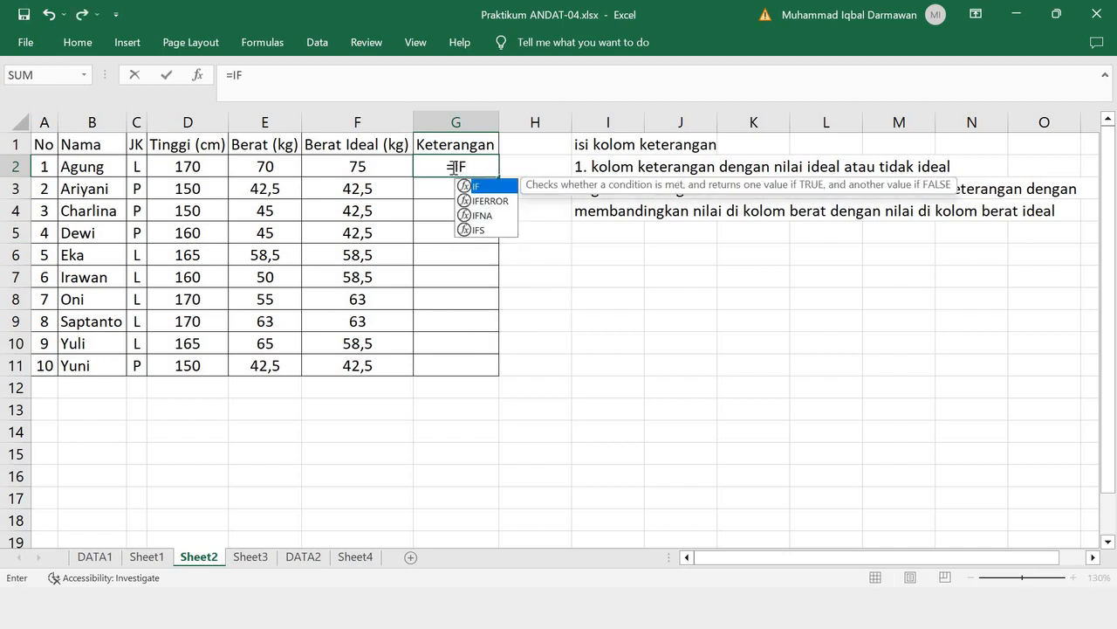
text(()
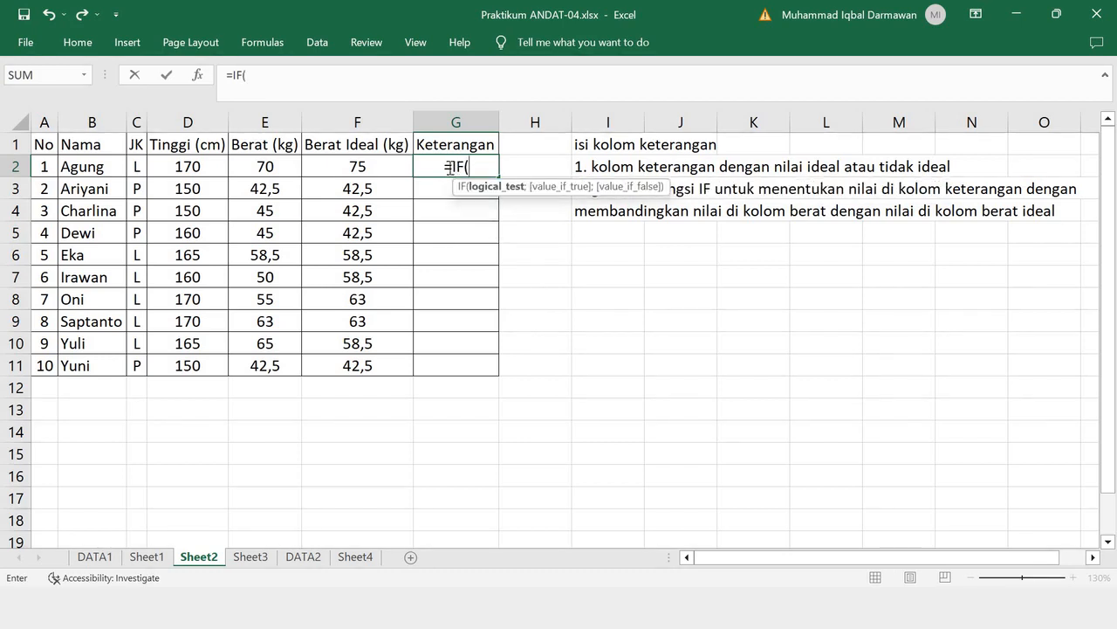
click(265, 168)
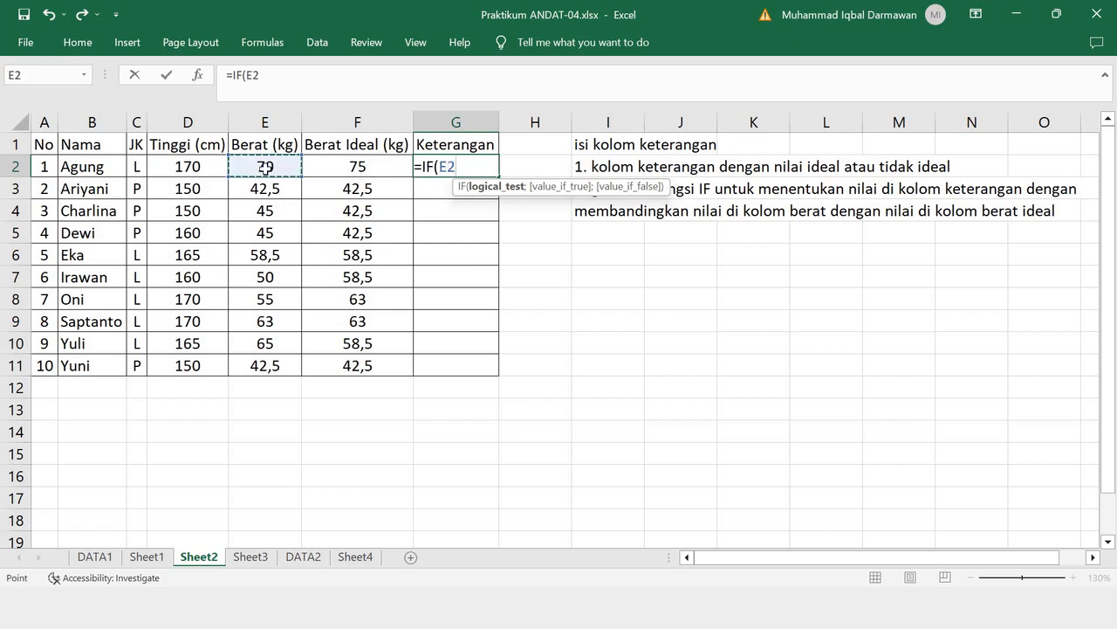
text(=)
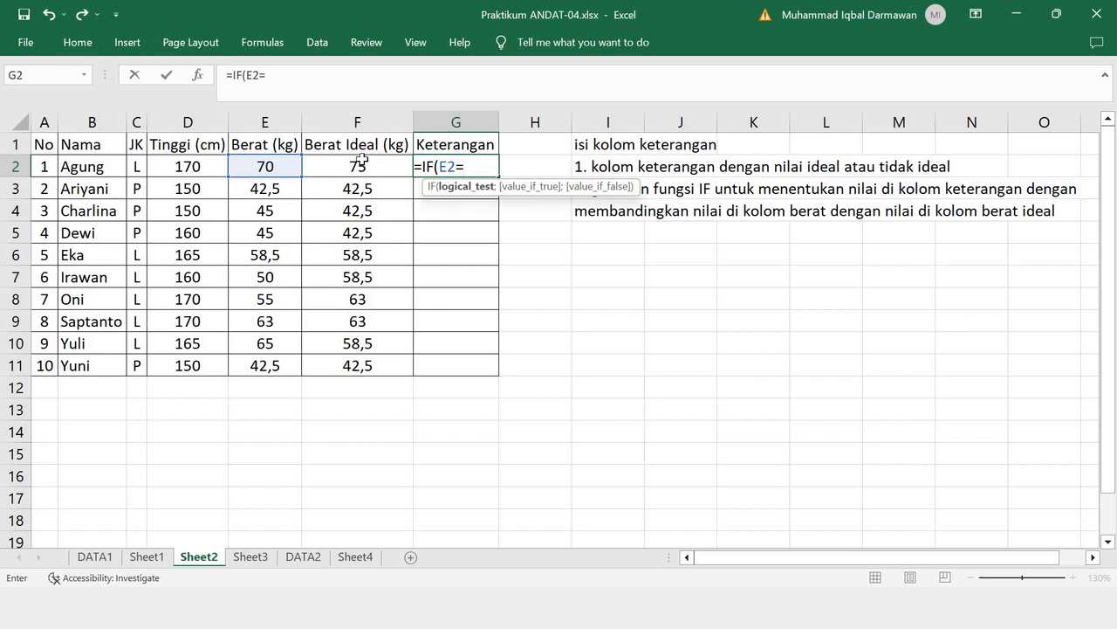
click(361, 159)
text(;)
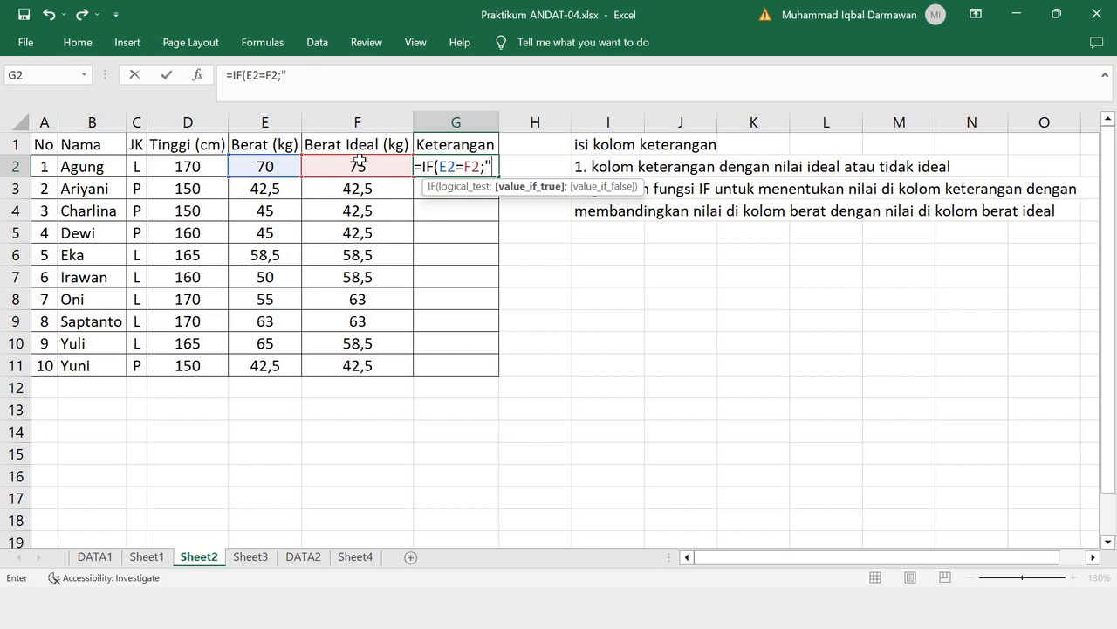
text("IDEAL)
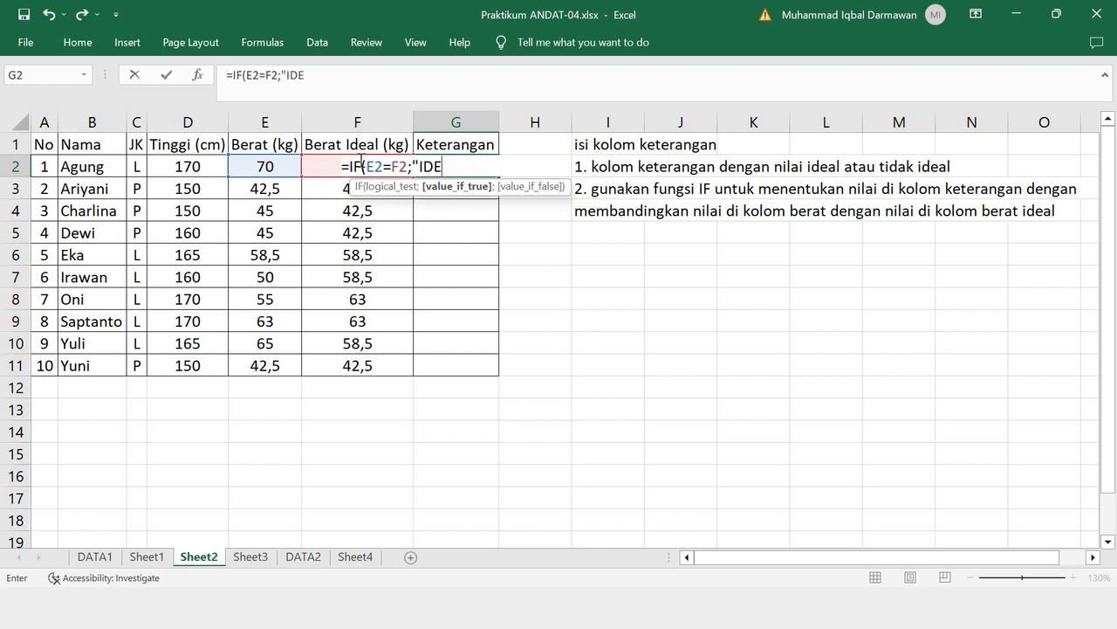
key(BackSpace)
key(BackSpace)
key(BackSpace)
key(BackSpace)
key(BackSpace)
text(ideal";)
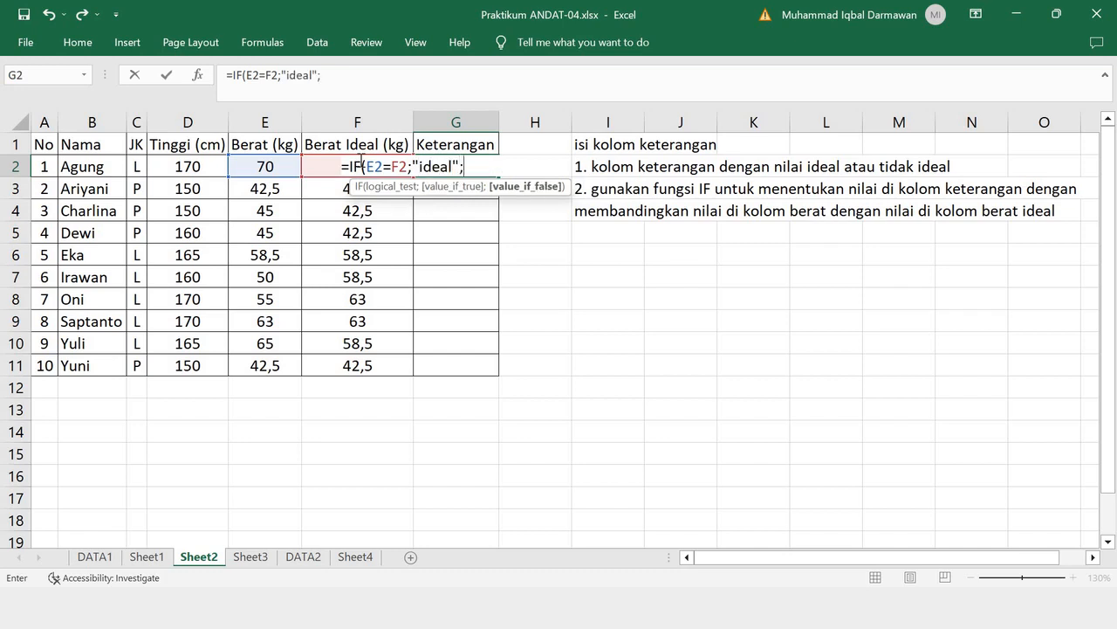
text("tidak )
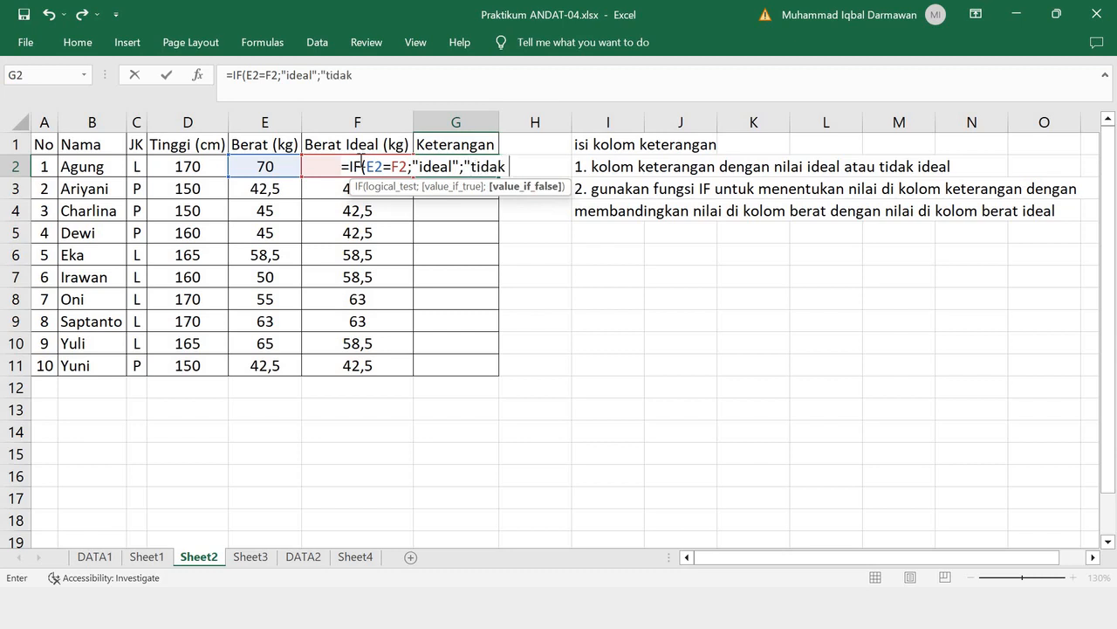
text(ideal"))
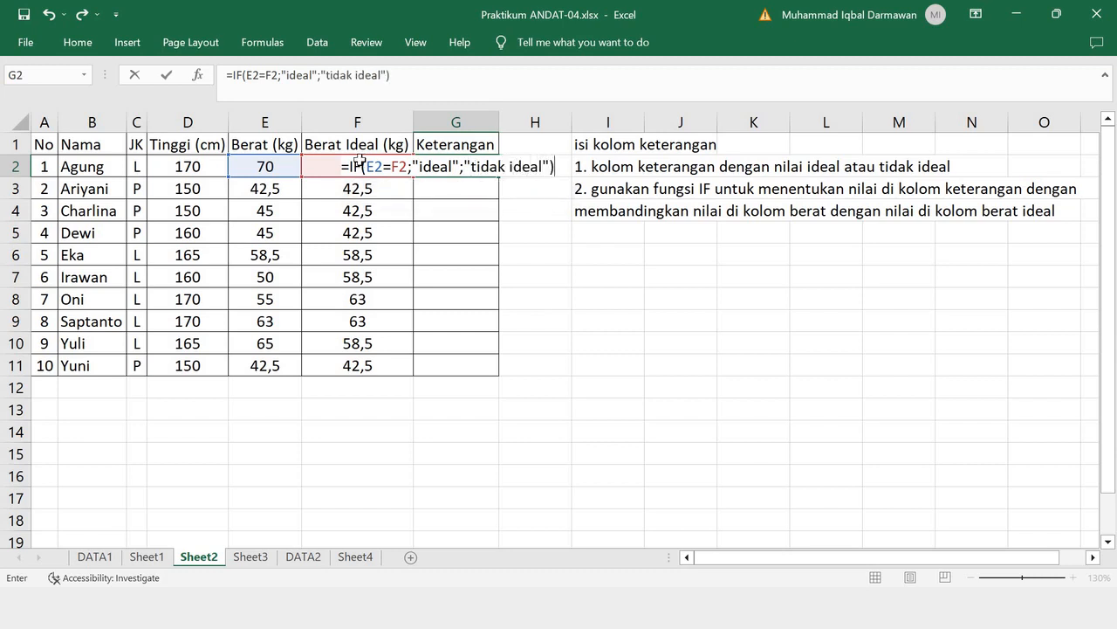
key(Return)
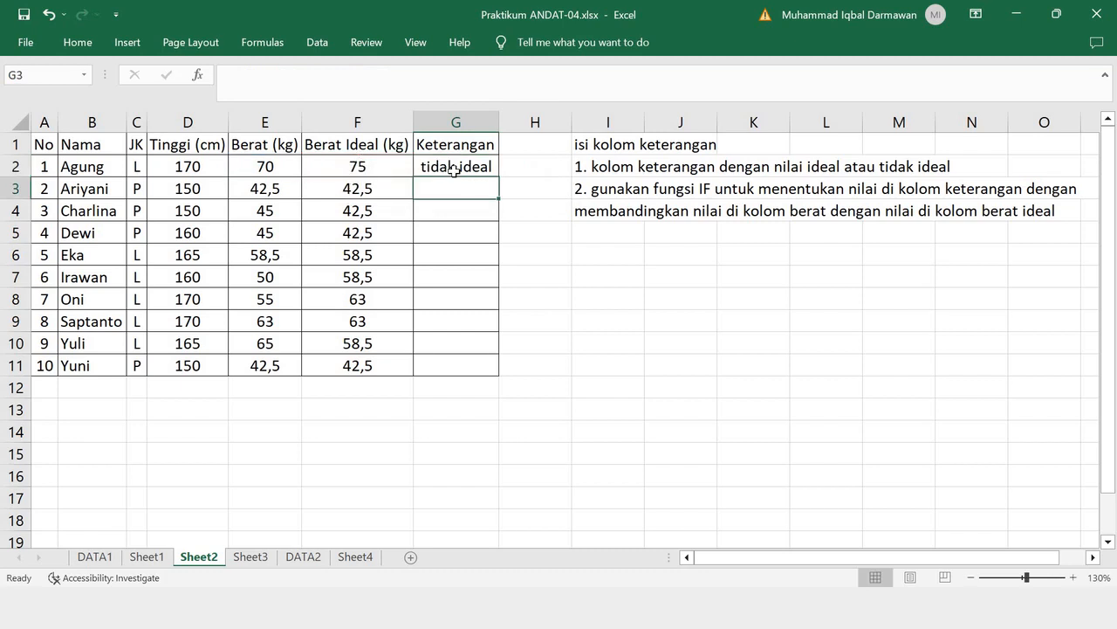
- Copy the IF formula from G2 down to G11 and check the rows marked ideal against their weights
click(485, 171)
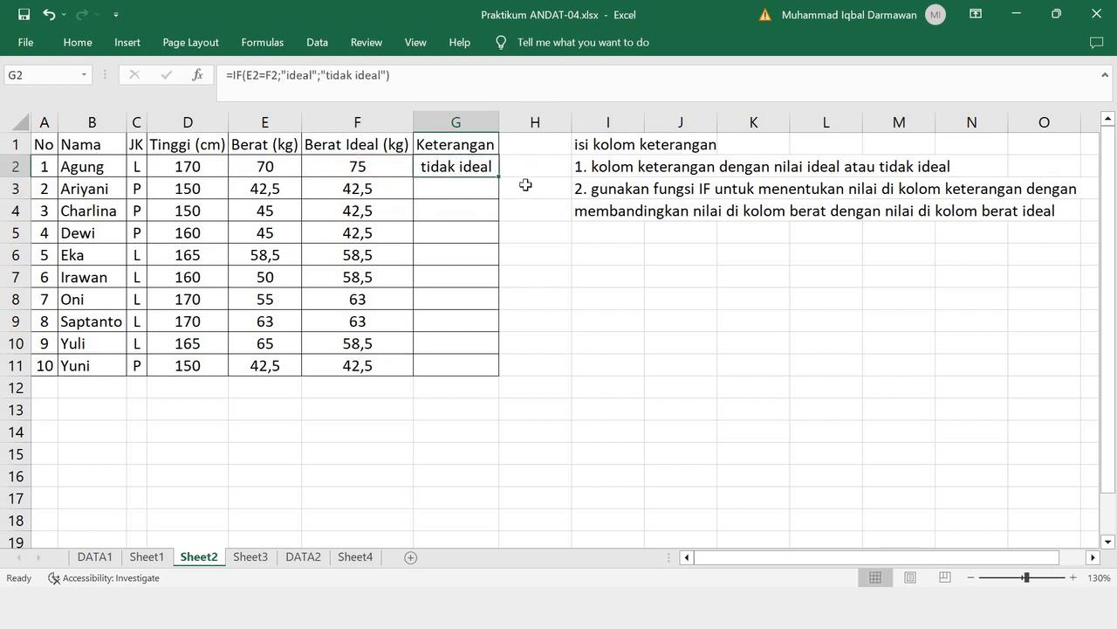
drag(498, 179, 501, 379)
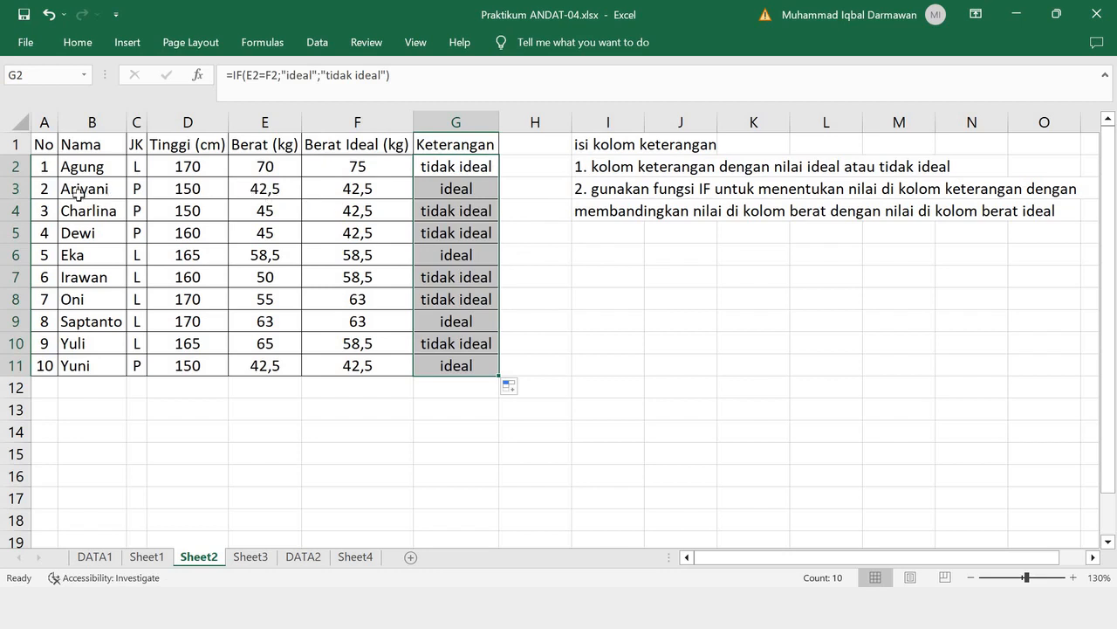
drag(60, 192, 439, 194)
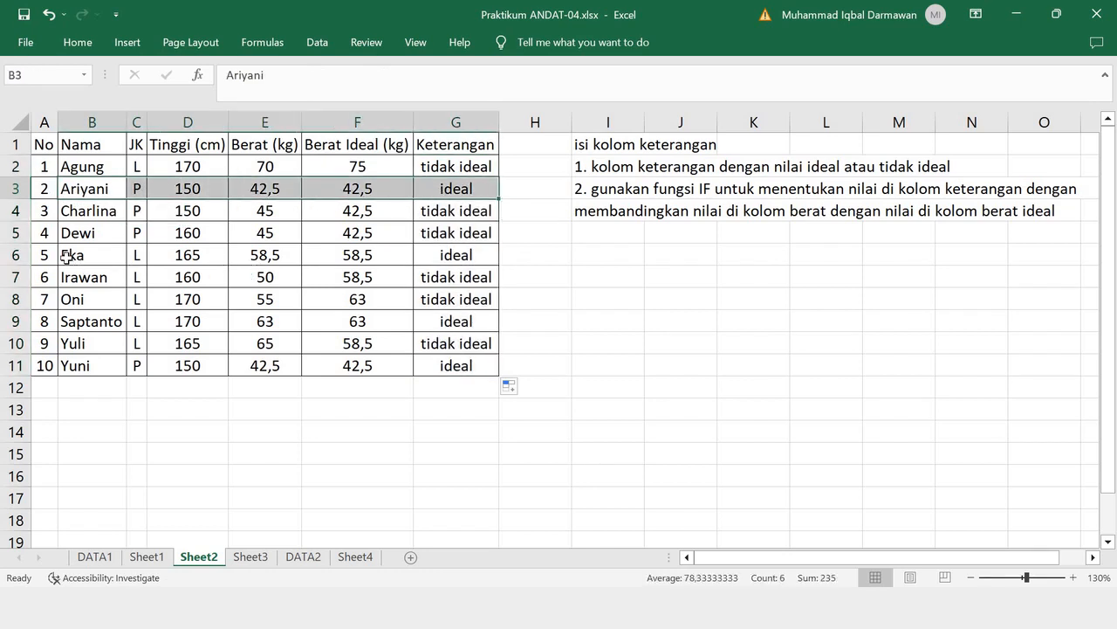
drag(87, 255, 441, 262)
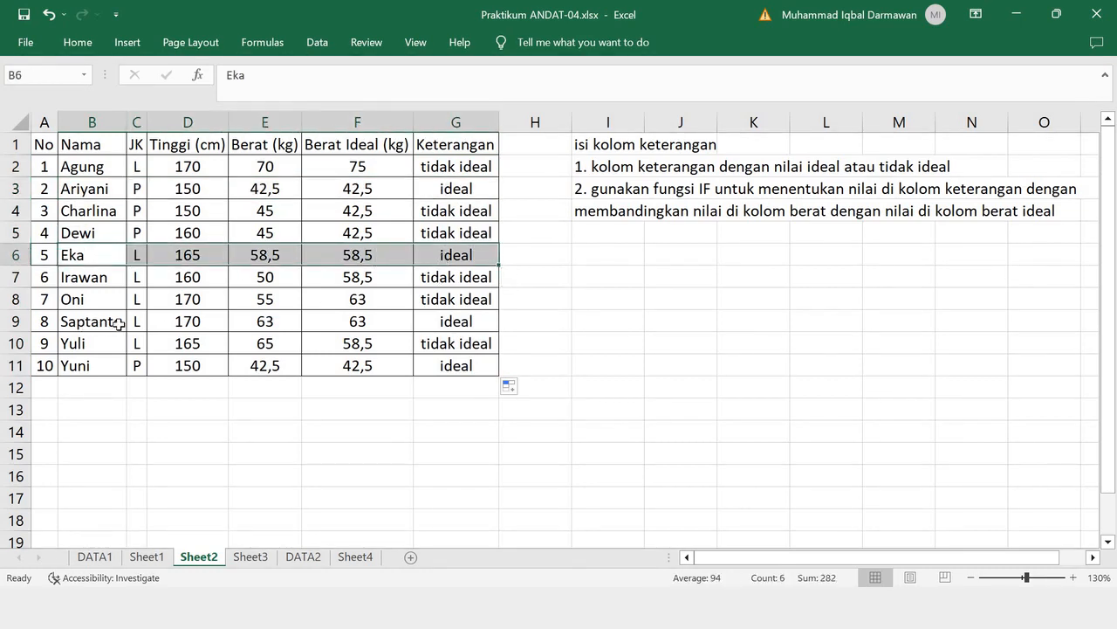
click(118, 324)
drag(295, 324, 442, 323)
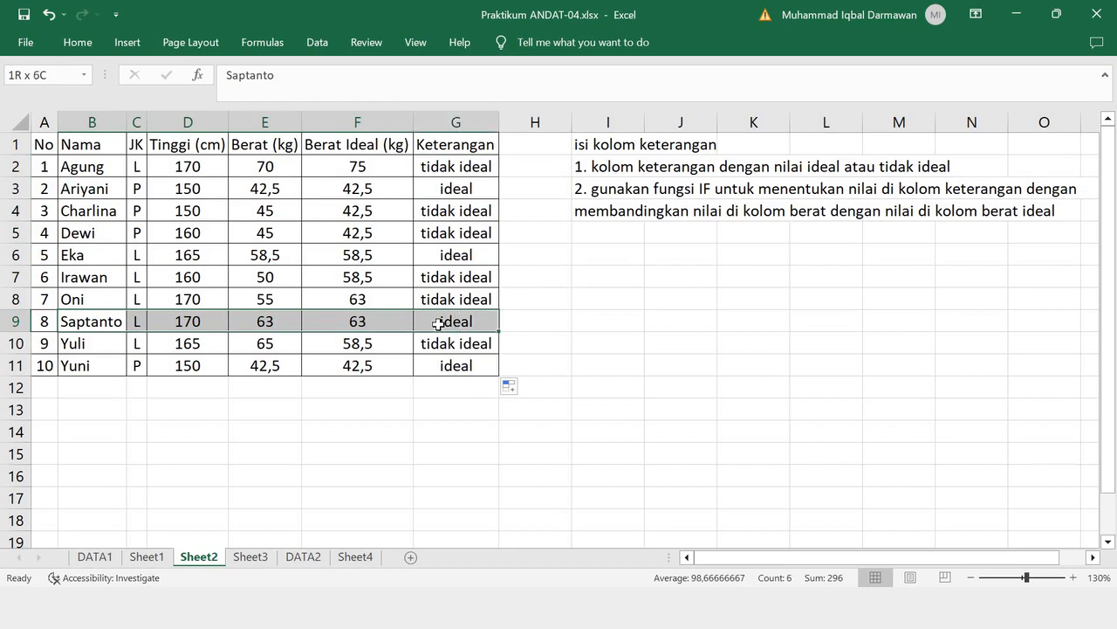
drag(87, 366, 430, 365)
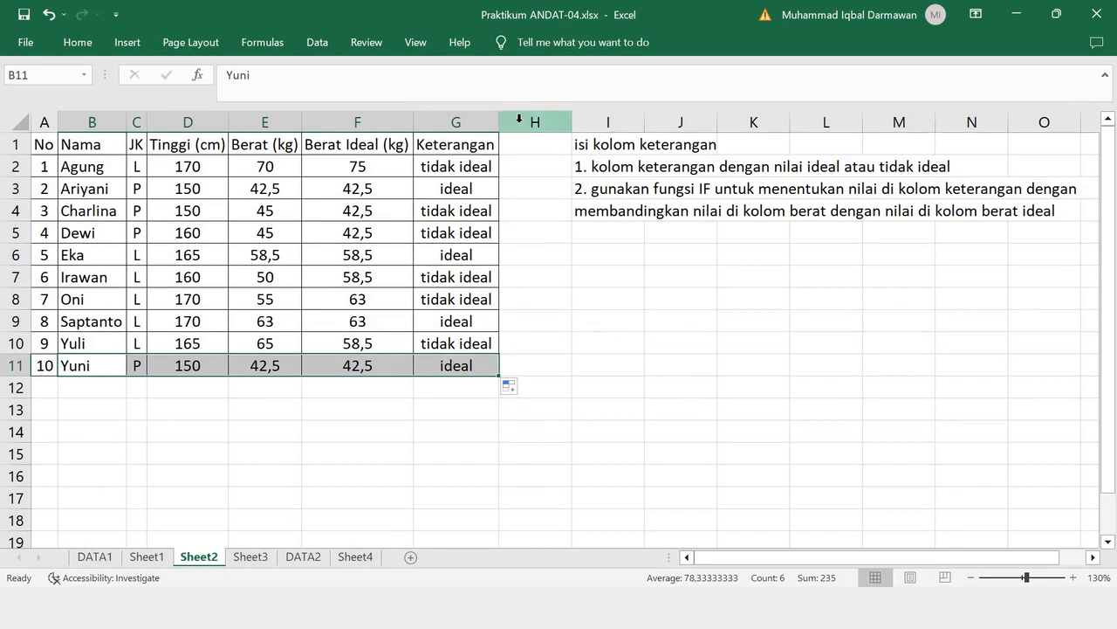
- Insert a new column H beside Keterangan and extend cells G1:G2 into it
click(517, 121)
right_click(523, 123)
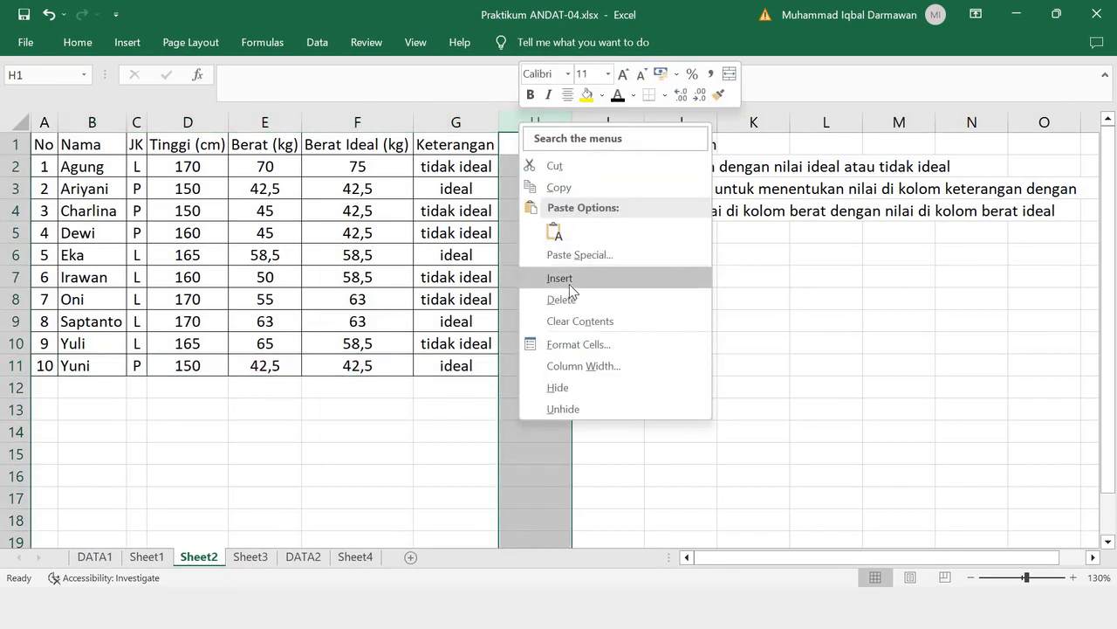
click(567, 280)
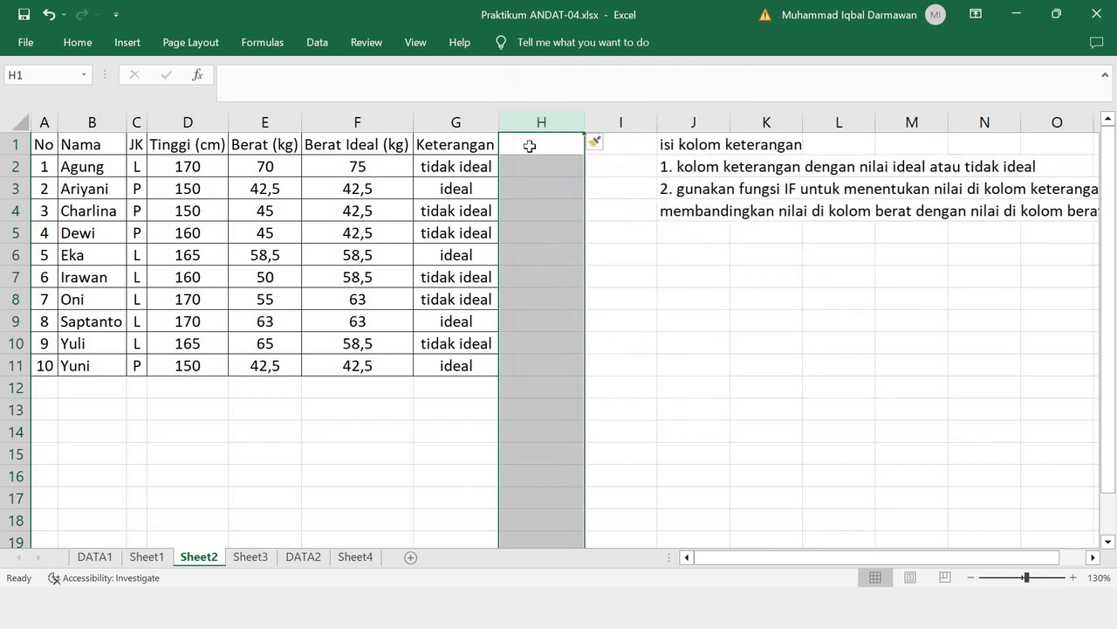
click(561, 151)
text(RUMU)
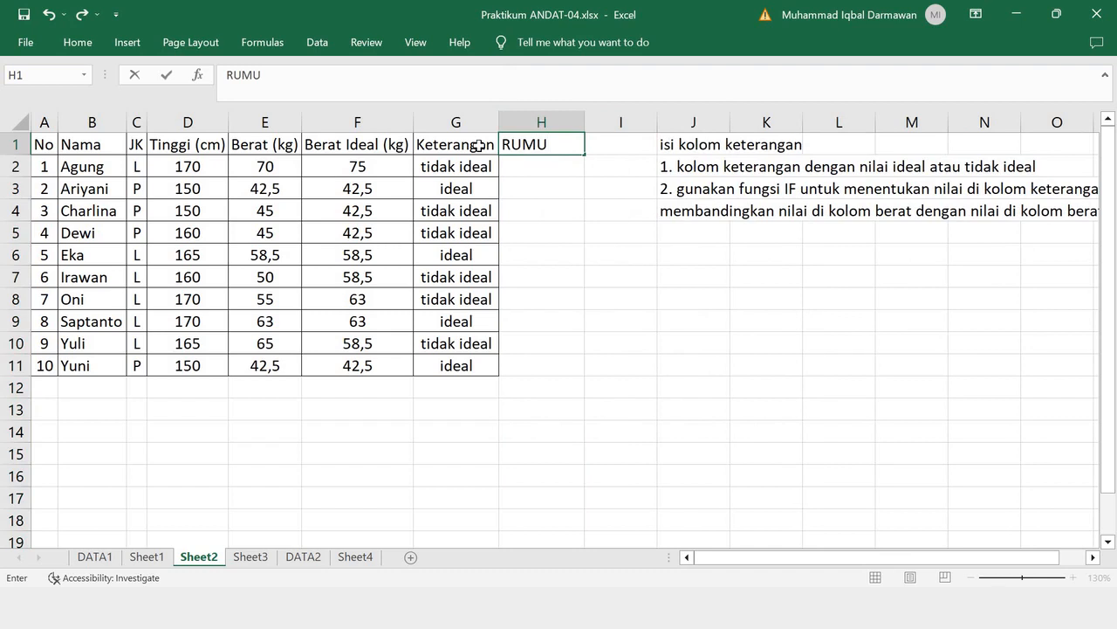
drag(479, 145, 564, 150)
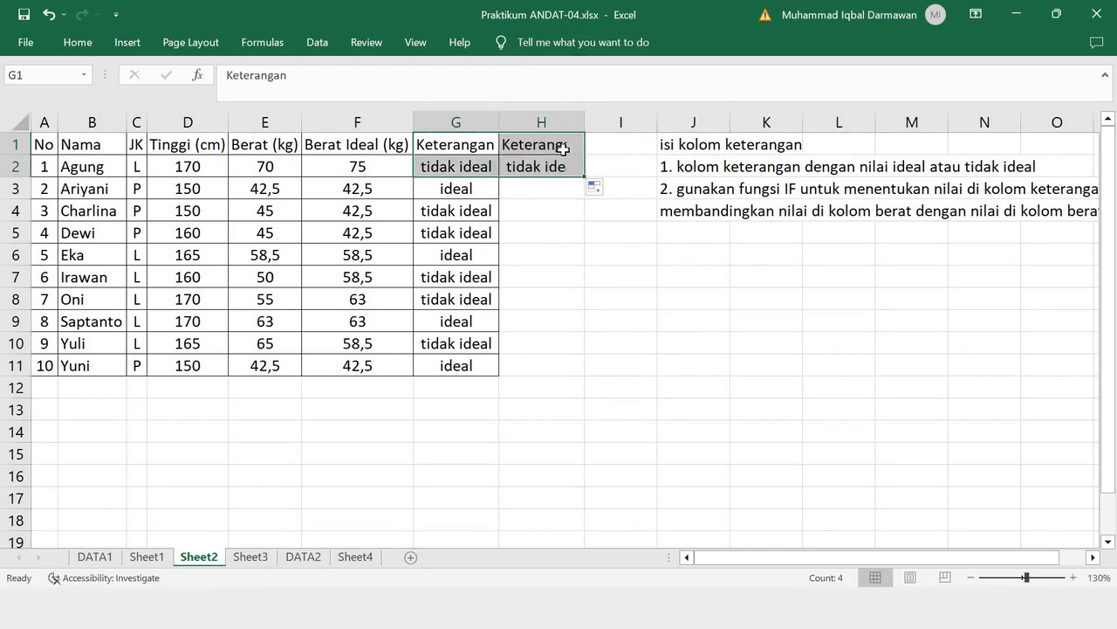
- Change the H1 heading to RUMUS EXCEL and fit column H's width to it
click(565, 150)
text(RUMUM)
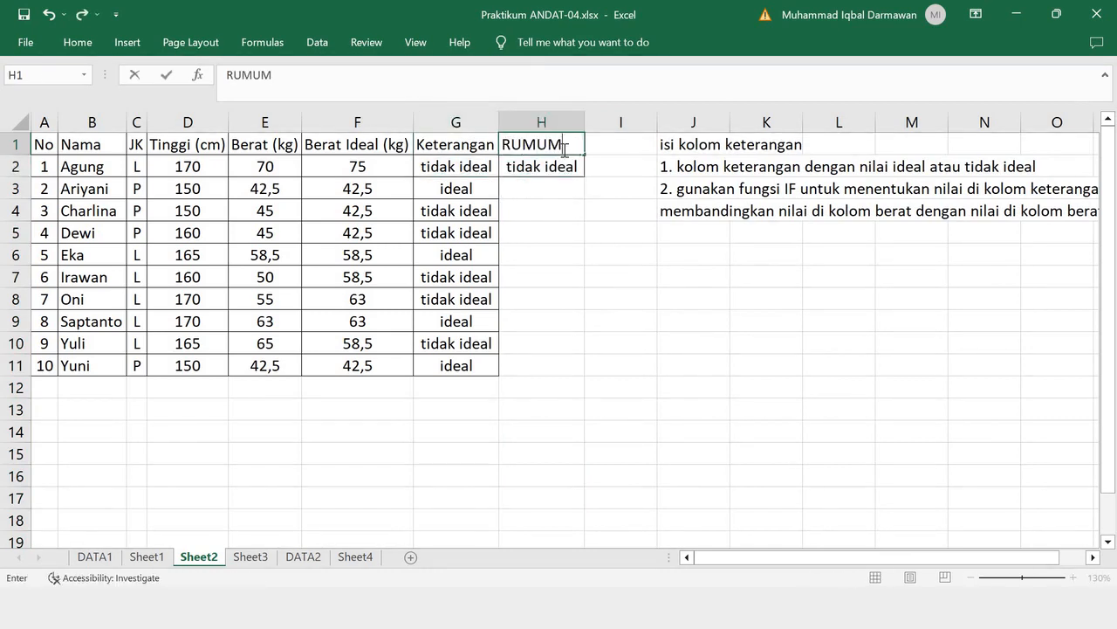
key(BackSpace)
text(S EXCEL)
click(630, 232)
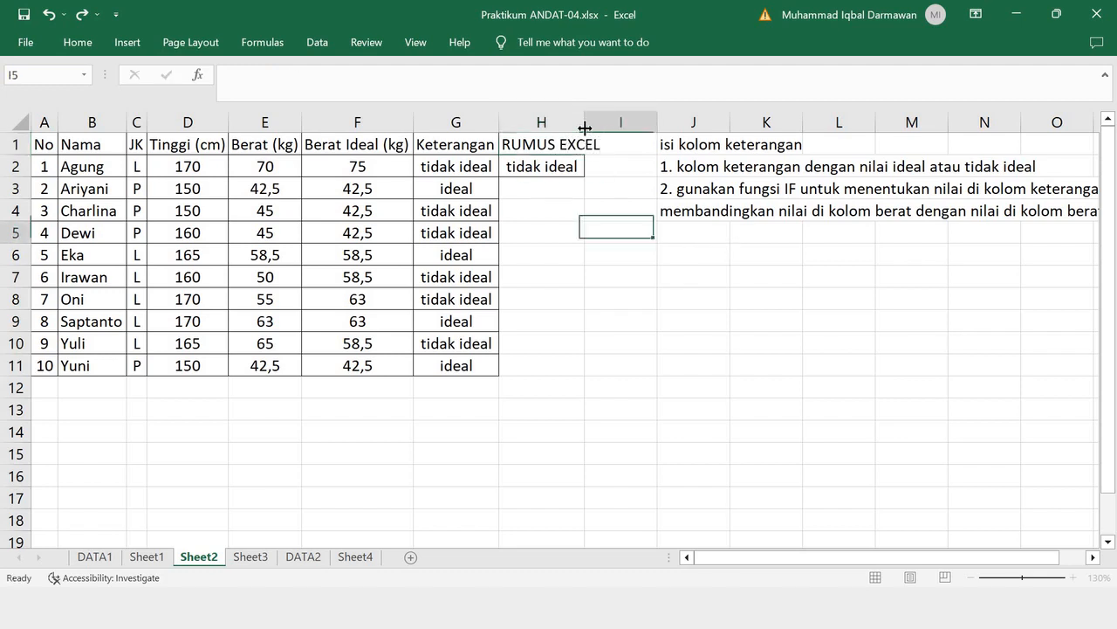
double_click(585, 128)
- Show H2's formula as the text '=IF(F2=G2;"ideal";"tidak ideal") and fit column H's width to it
click(564, 166)
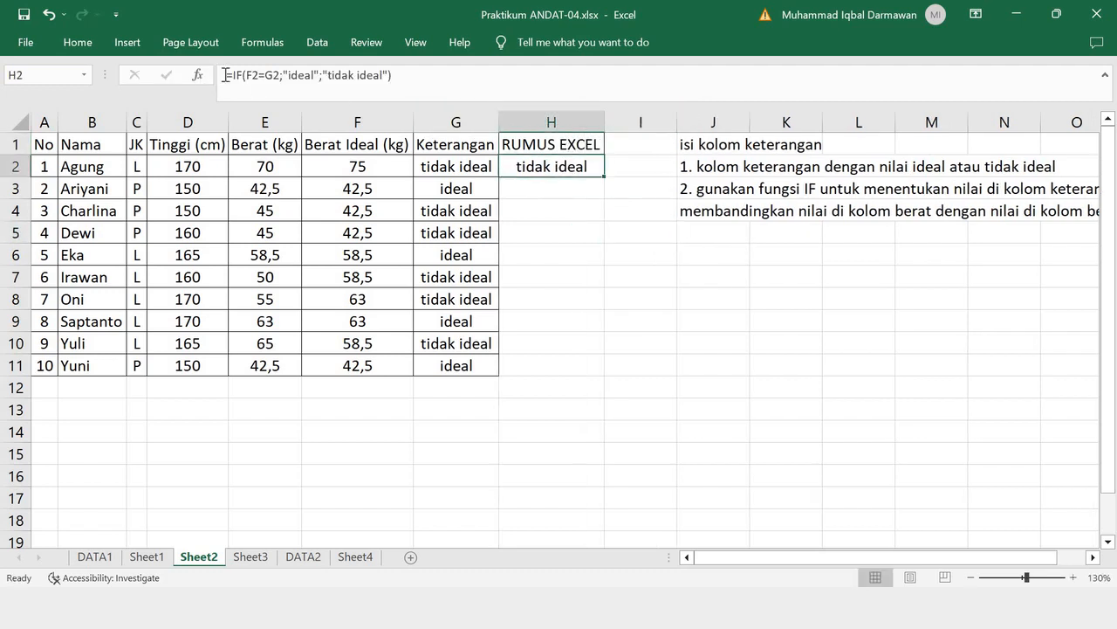
click(305, 81)
key(Home)
text(')
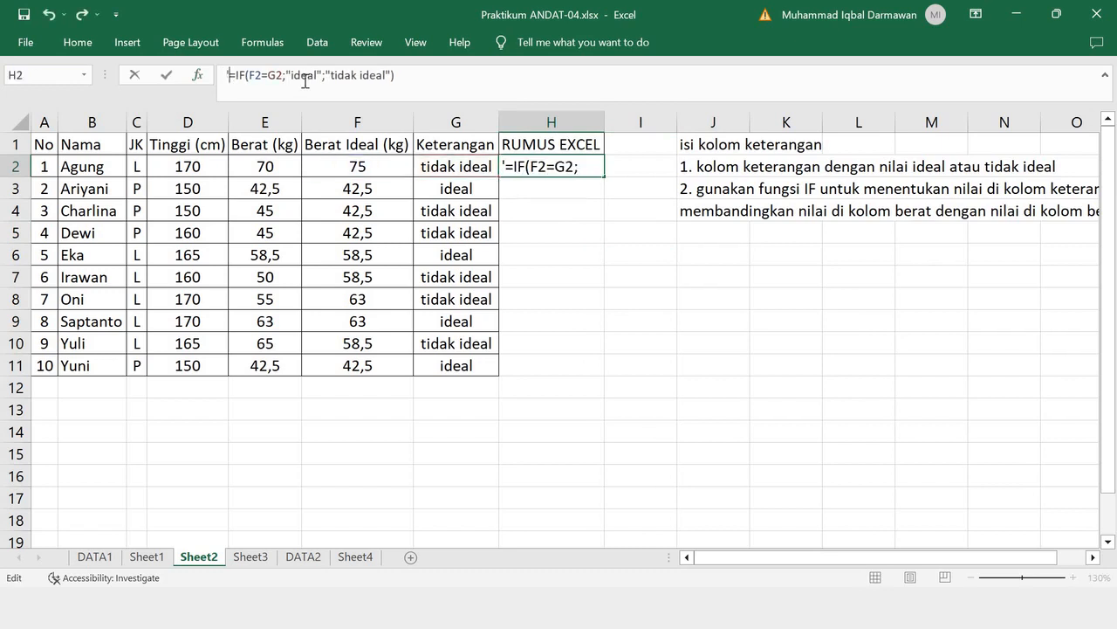
key(Return)
double_click(605, 120)
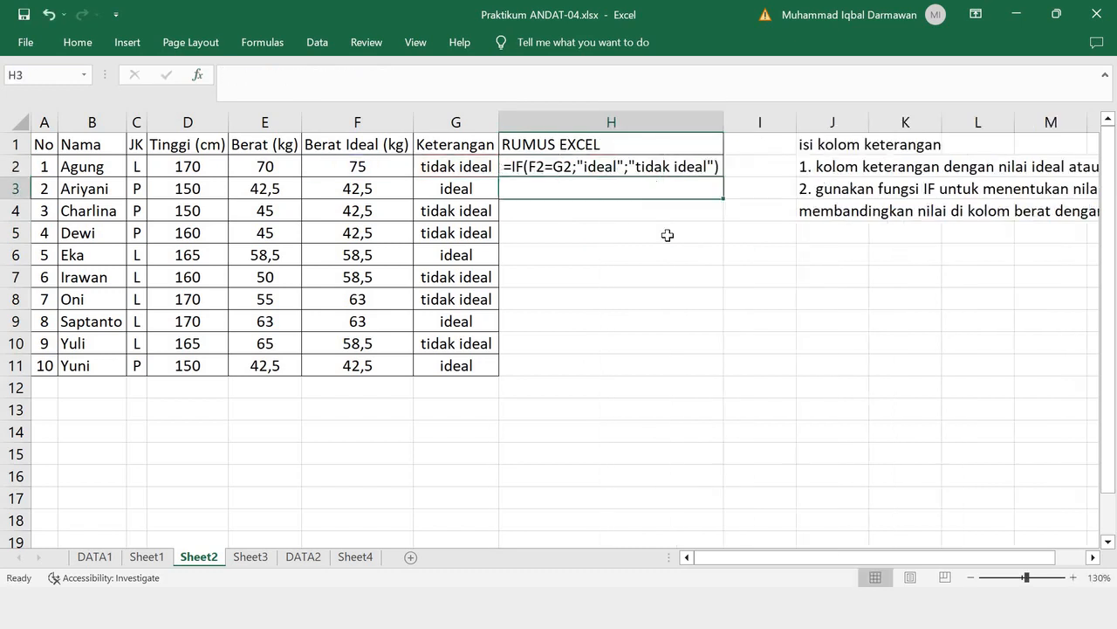
click(677, 260)
click(663, 169)
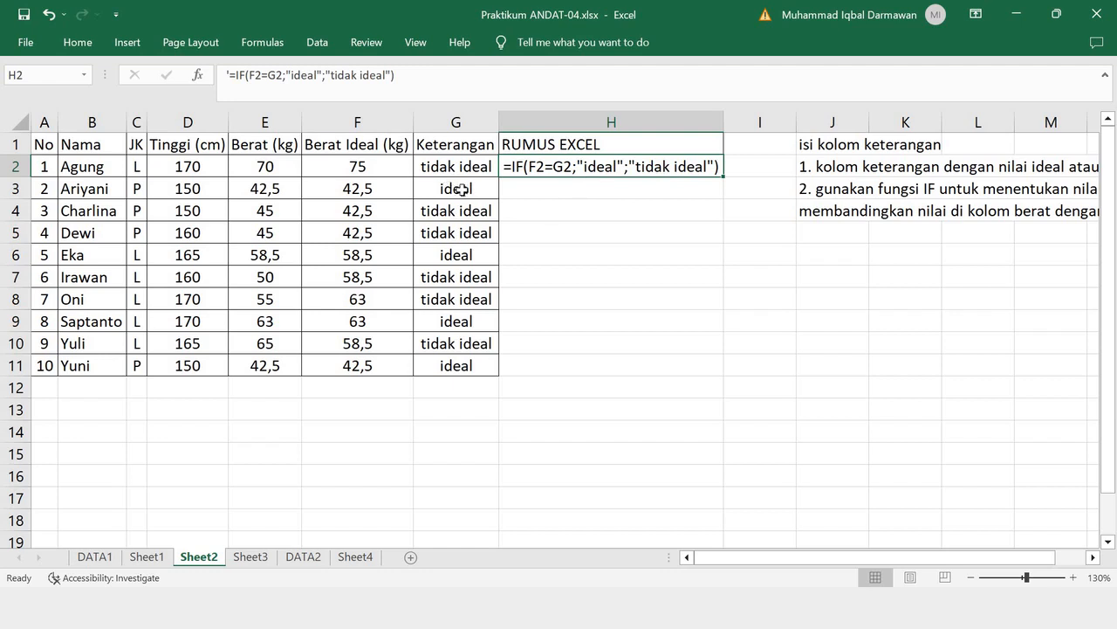
- Copy G3's formula into H3 and correct its references so it reads =IF(E3=F3;"ideal";"tidak ideal")
click(489, 192)
drag(498, 199, 590, 186)
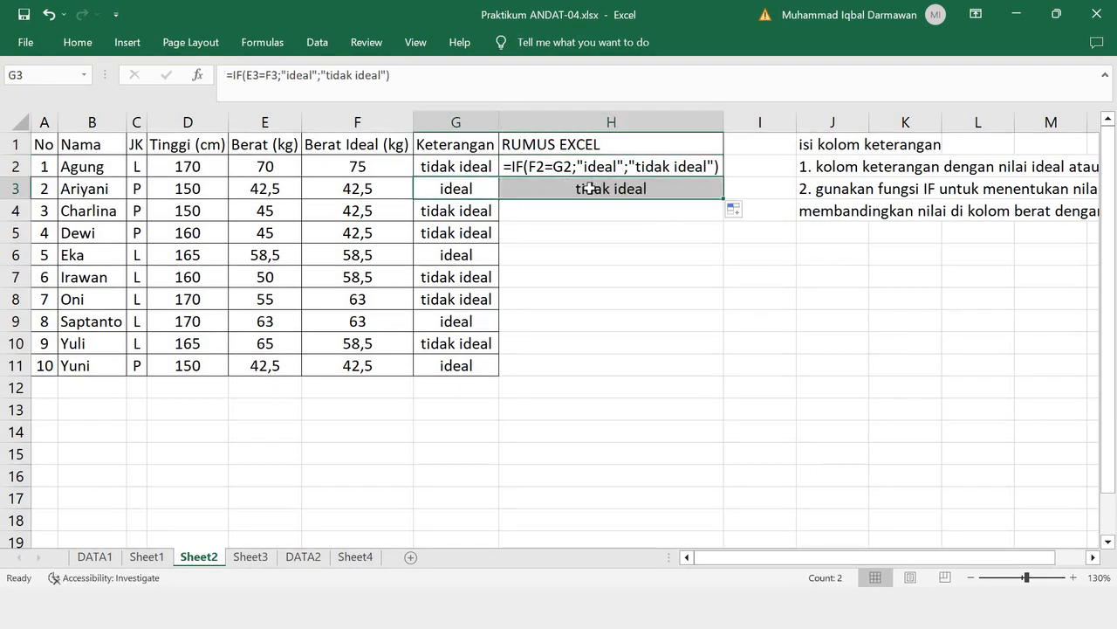
click(590, 188)
double_click(590, 187)
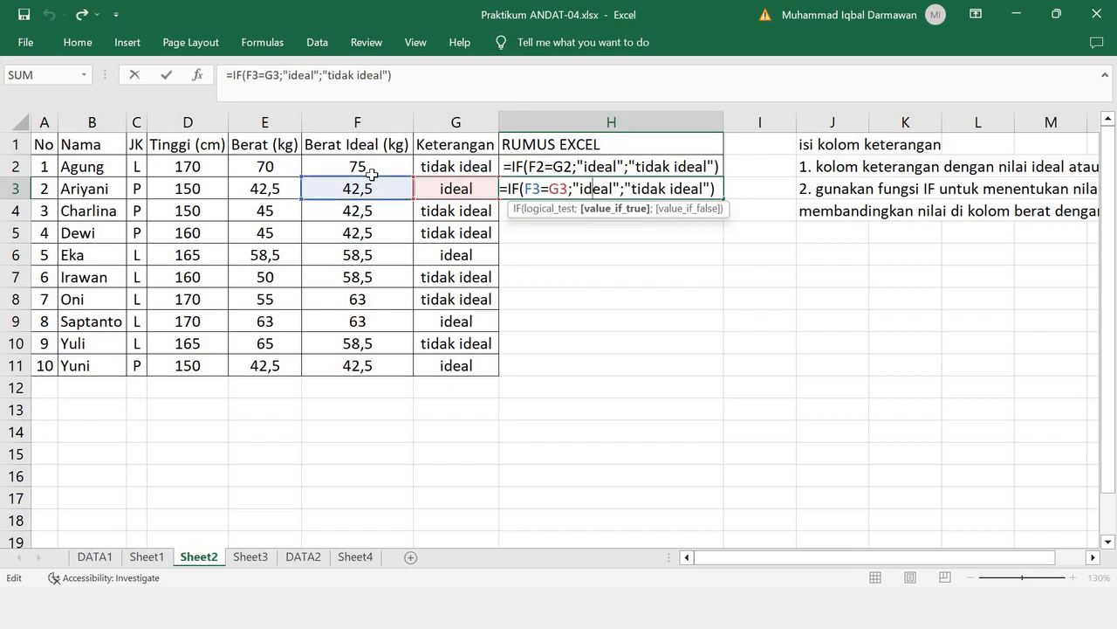
drag(372, 174, 279, 184)
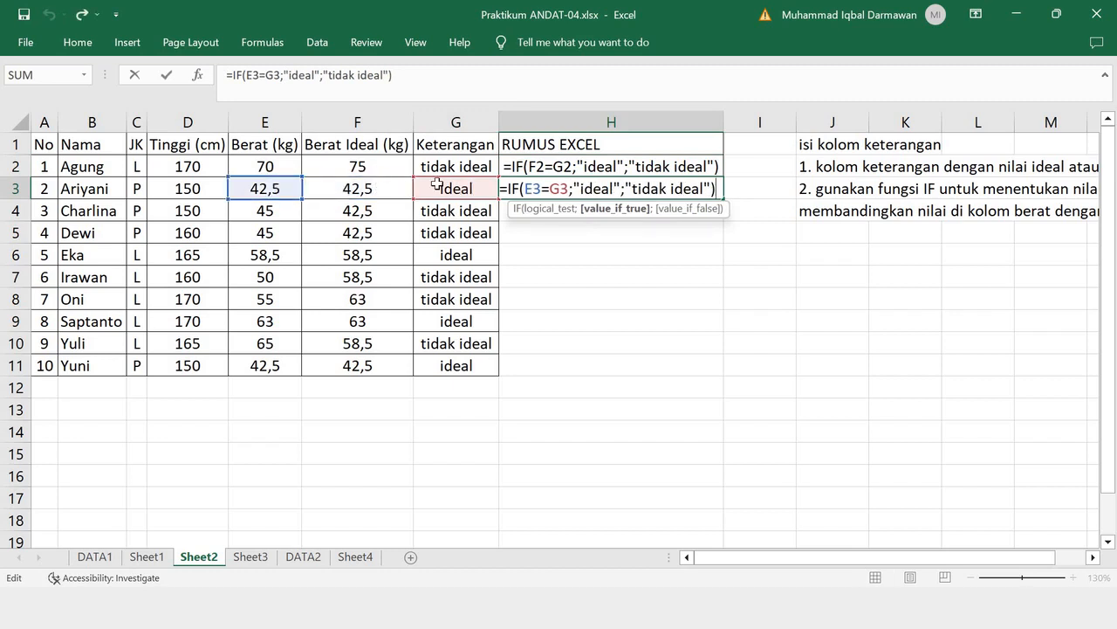
drag(436, 183, 366, 186)
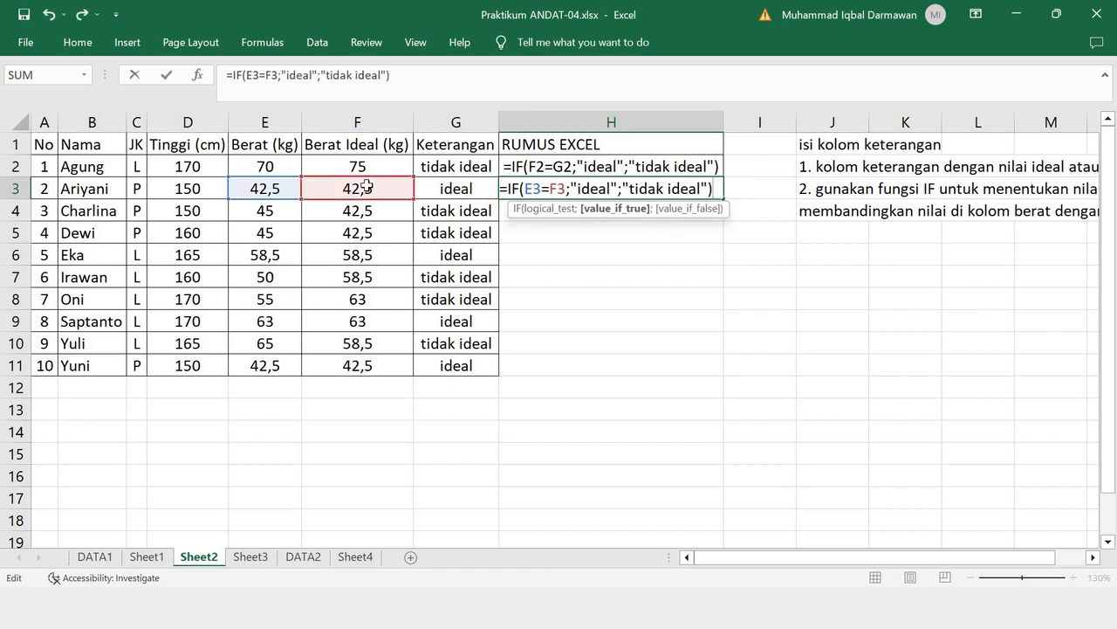
key(Return)
key(Up)
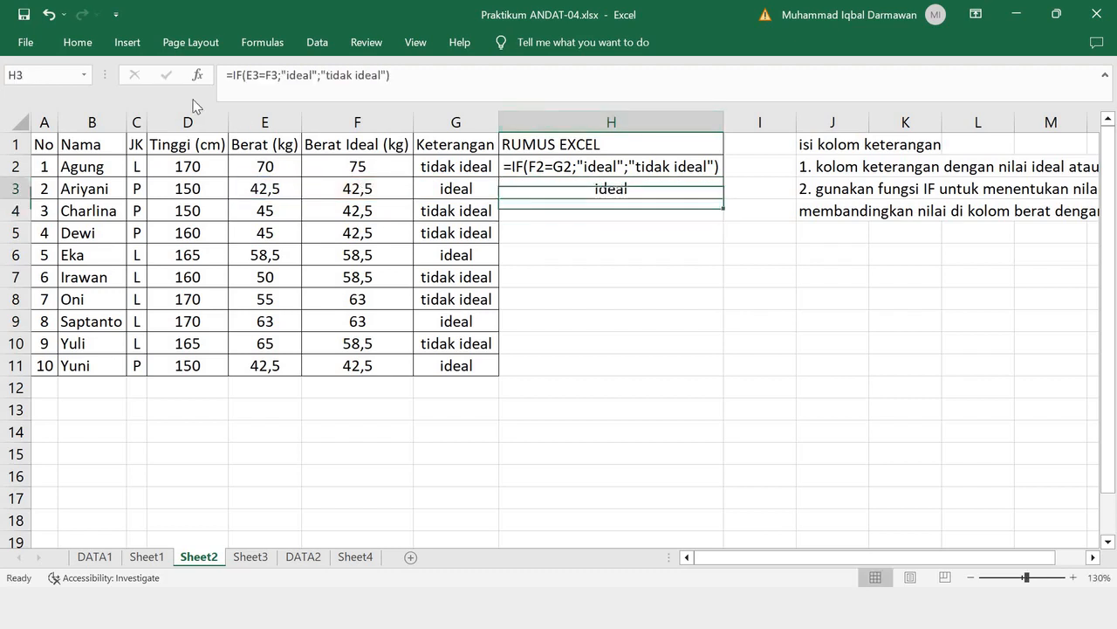
- Show H3's formula as the text =IF(E3=F3;"ideal";"tidak ideal") in the RUMUS EXCEL column
click(311, 68)
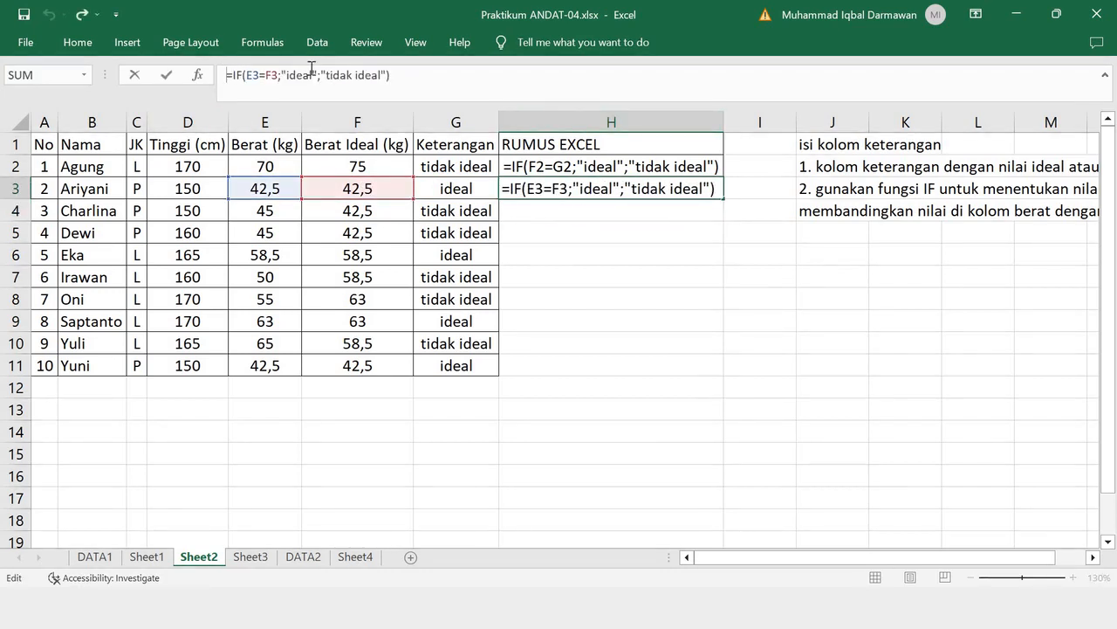
text(')
key(Return)
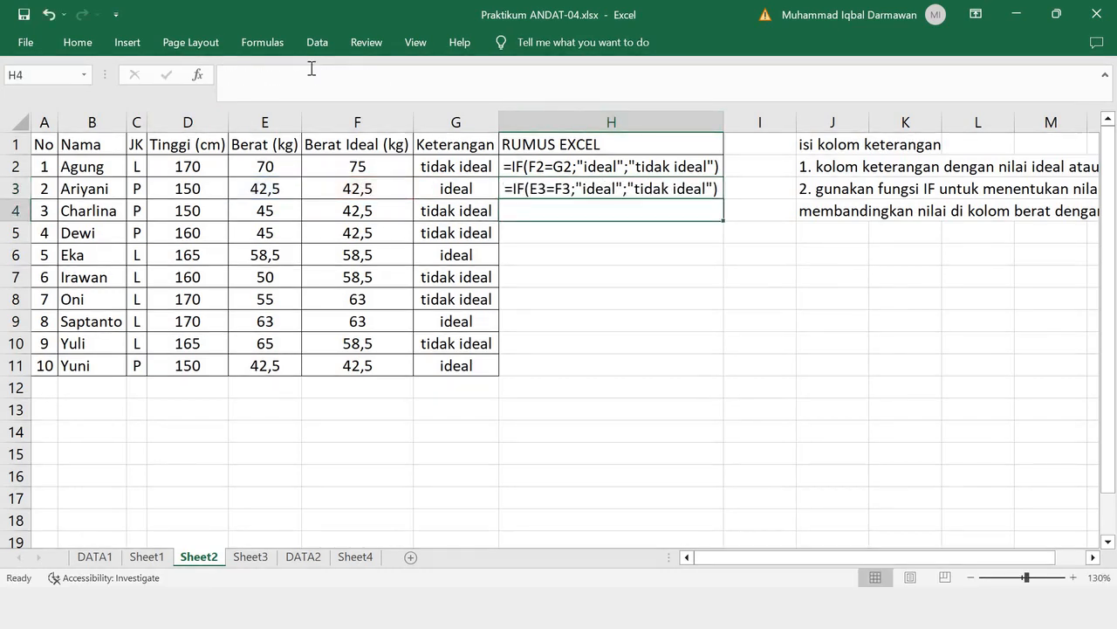
click(595, 187)
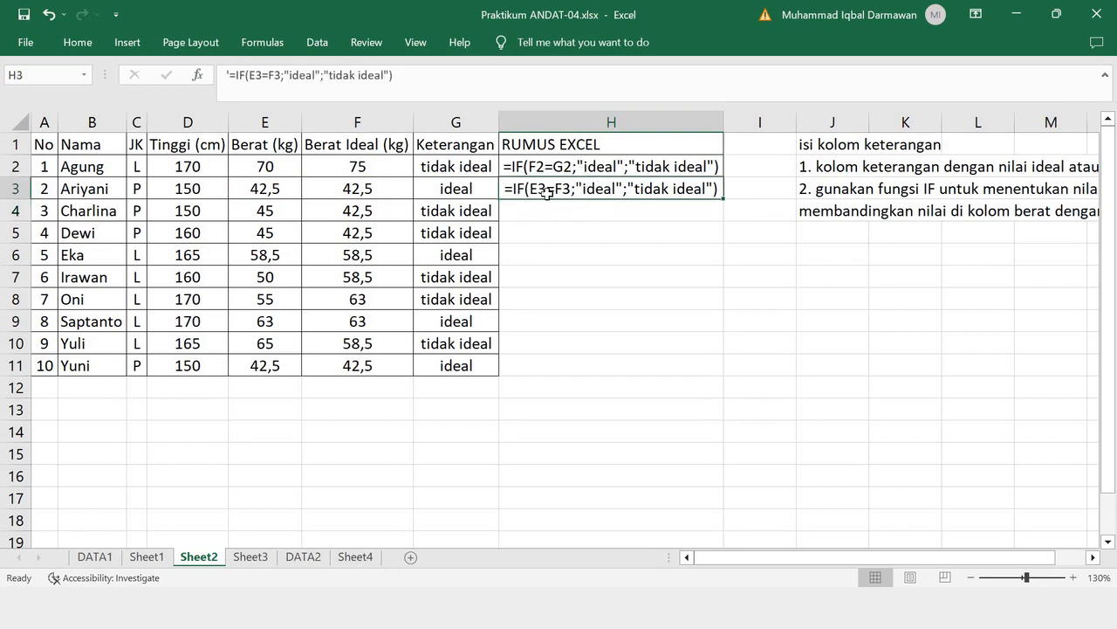
click(268, 187)
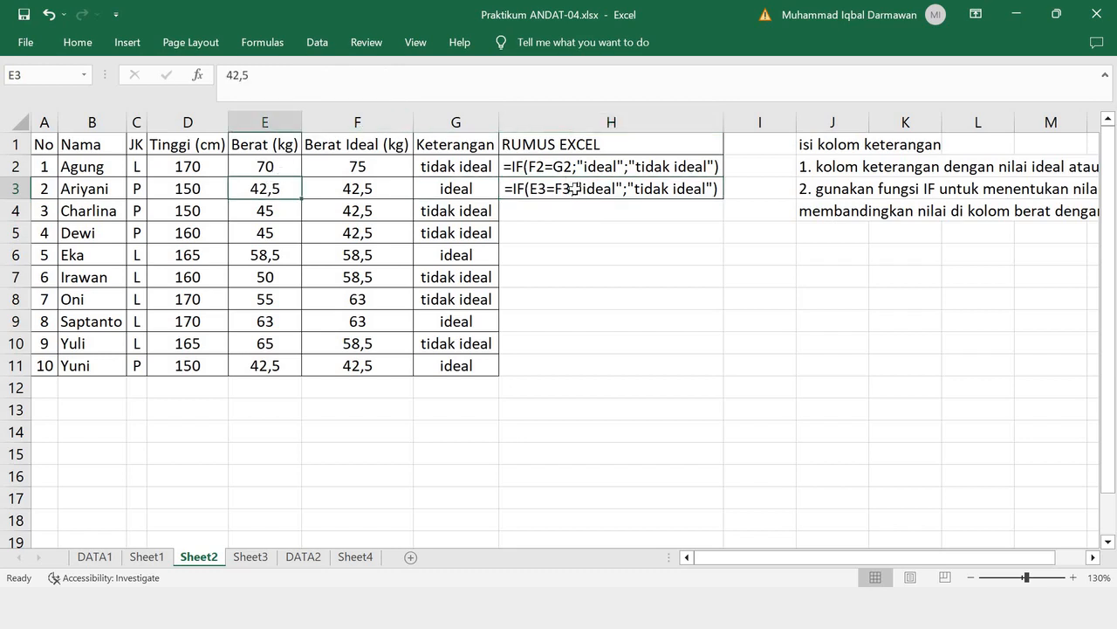
click(345, 187)
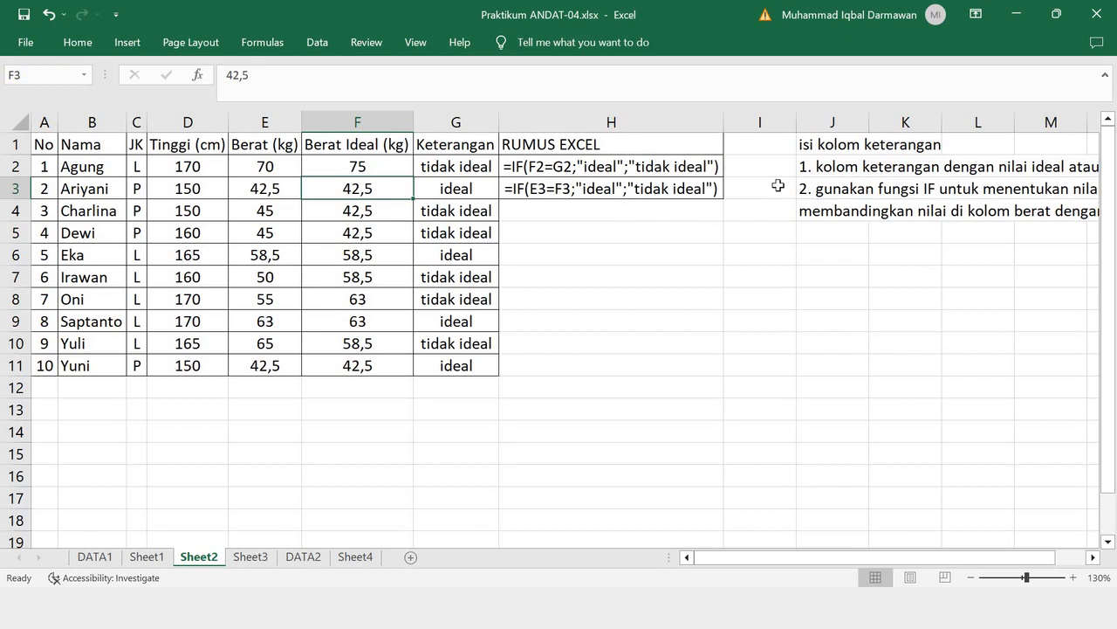
- Copy the table A1:G11 from Sheet2 and paste it as values at A14 on Sheet3, below 'jawaban:'
click(251, 562)
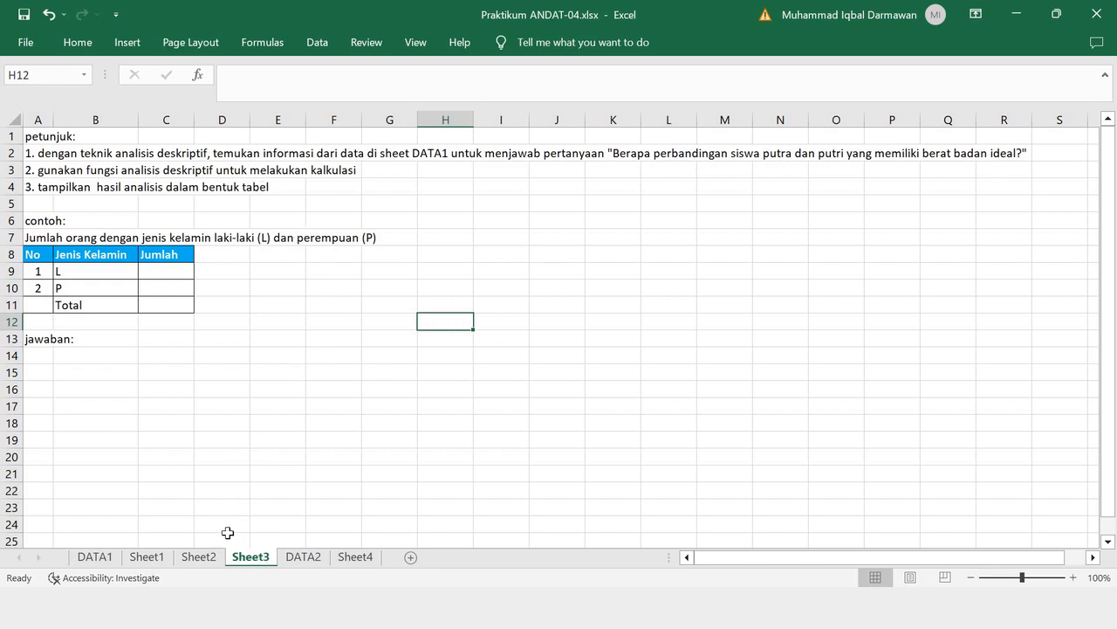
click(200, 556)
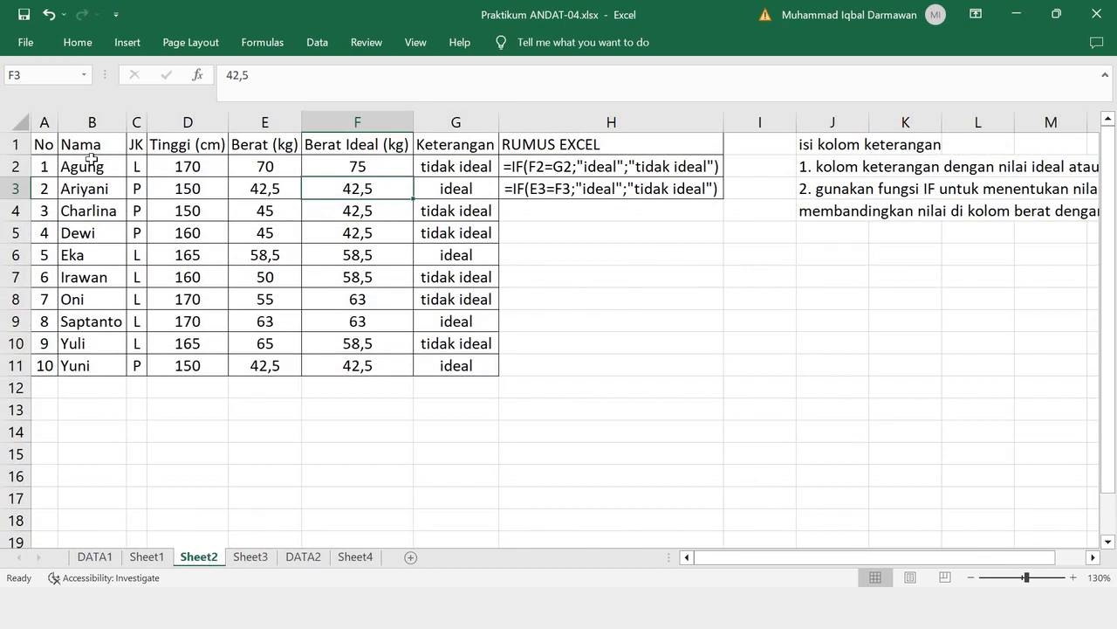
drag(42, 145, 463, 353)
key(ctrl+c)
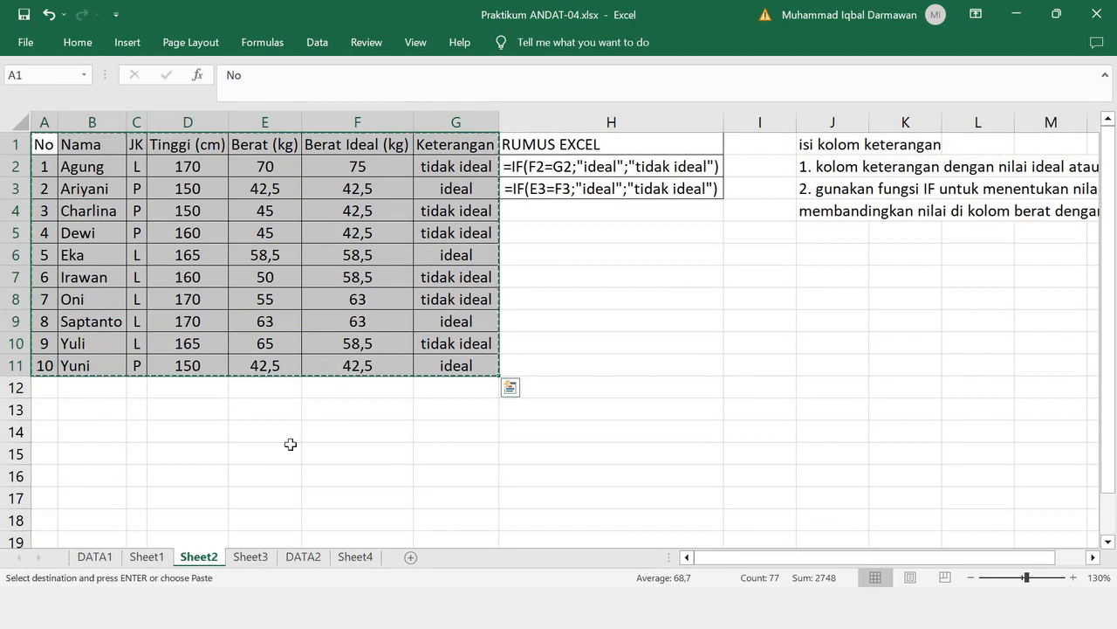
click(249, 557)
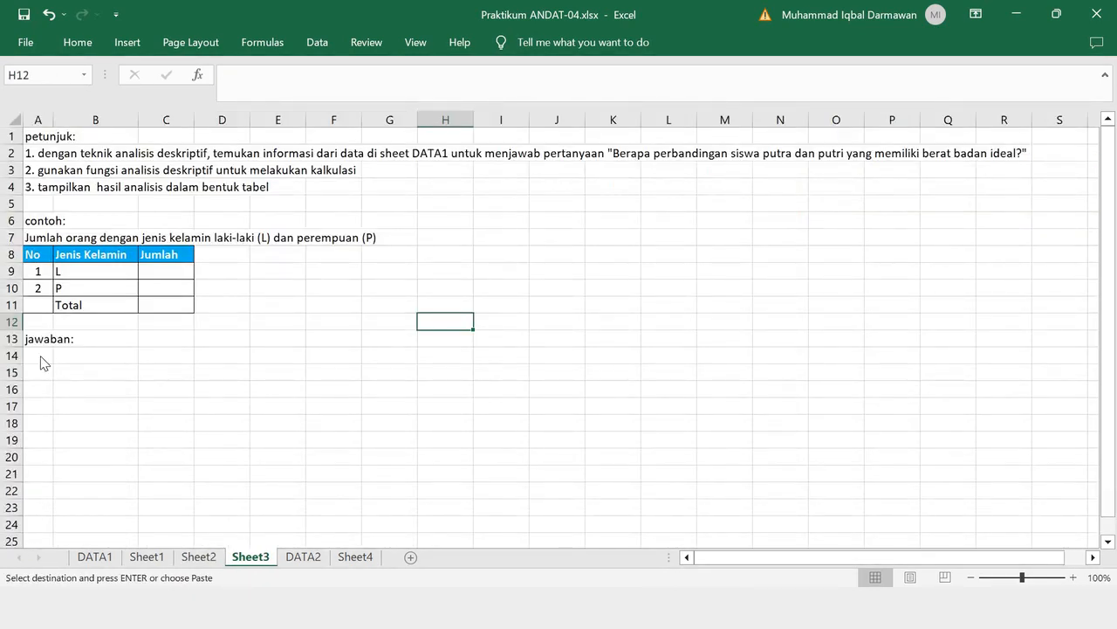
right_click(41, 358)
click(103, 259)
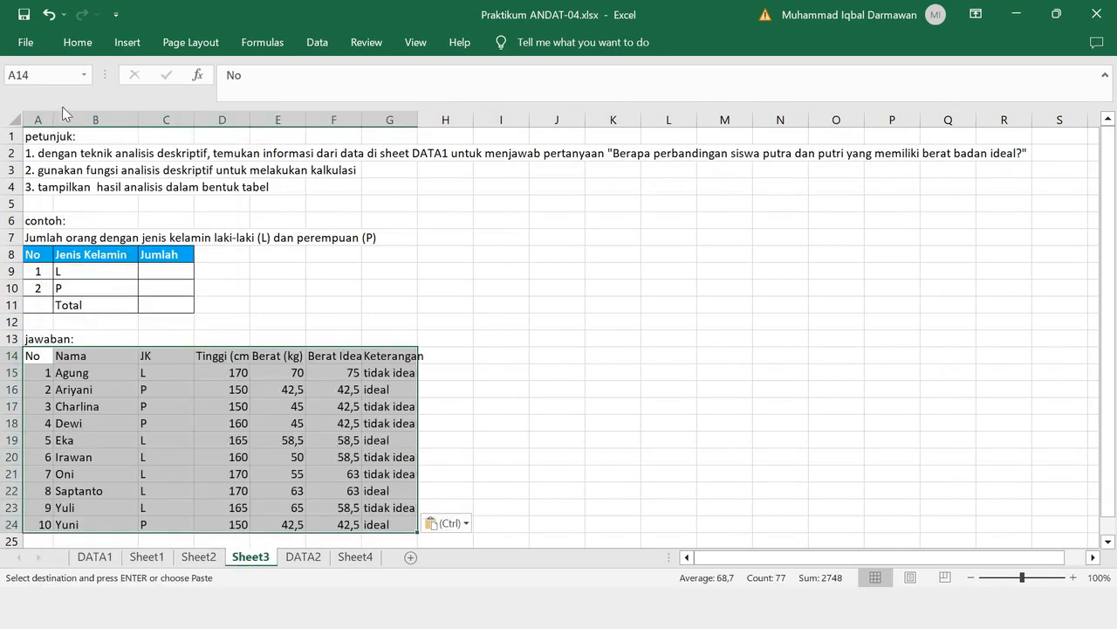
- Apply all borders to the pasted table A14:G24 and fit column G's width to its contents
click(78, 42)
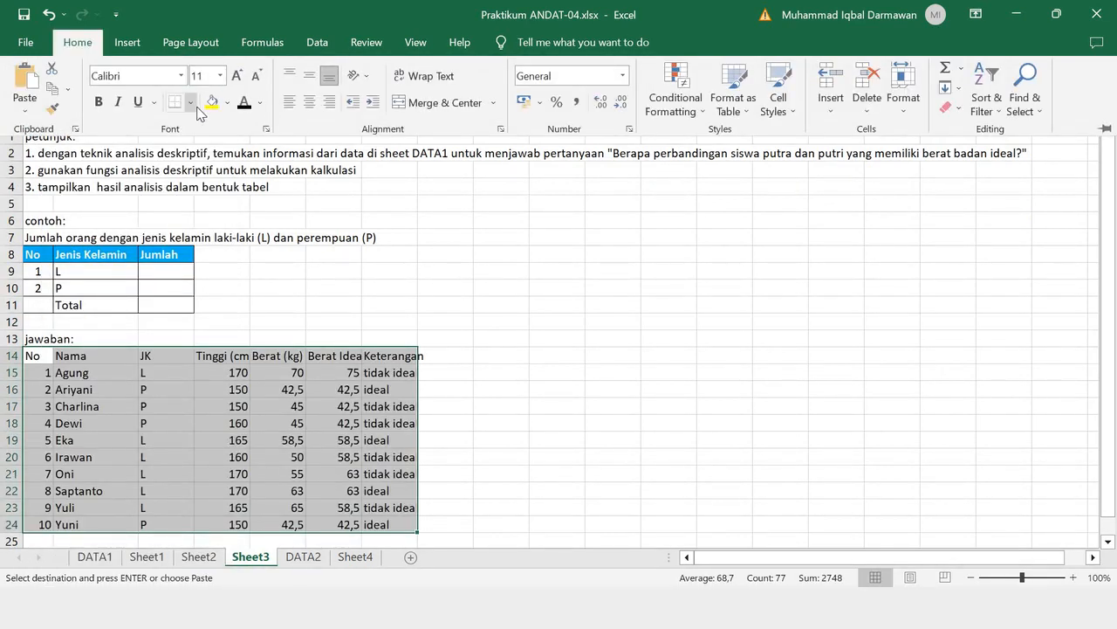
click(189, 103)
click(228, 257)
click(476, 306)
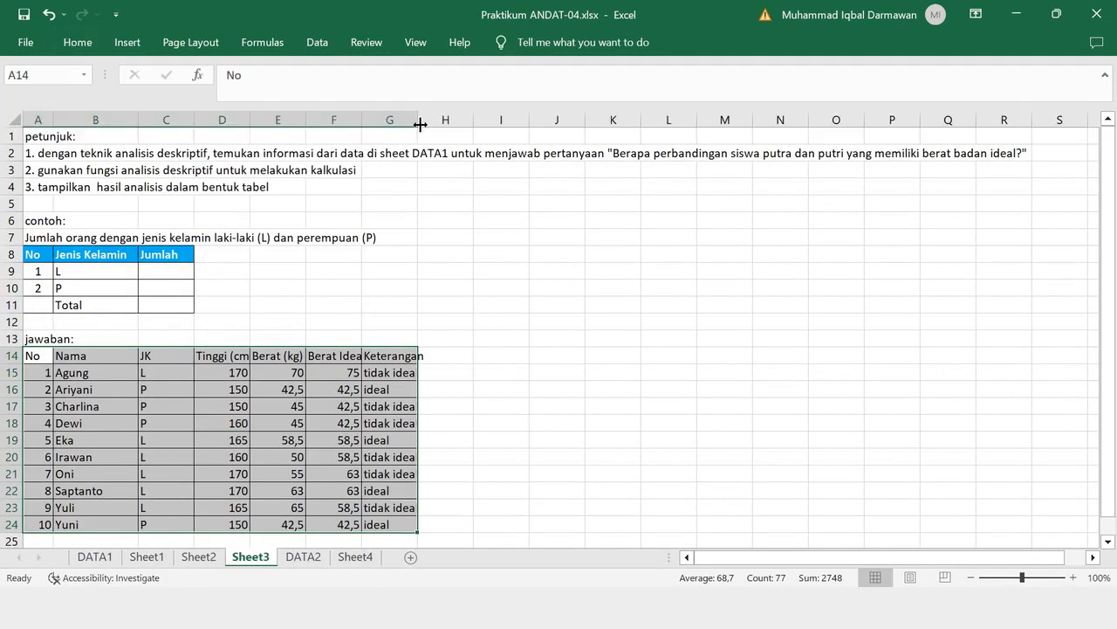
double_click(420, 120)
scroll(478, 310, down, 1)
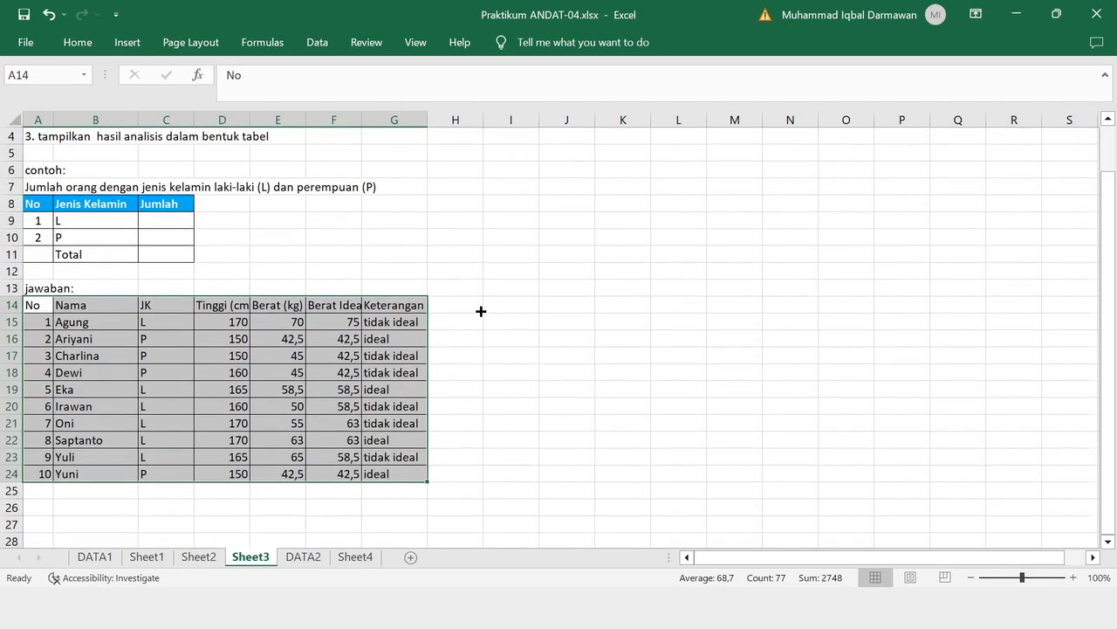
click(481, 310)
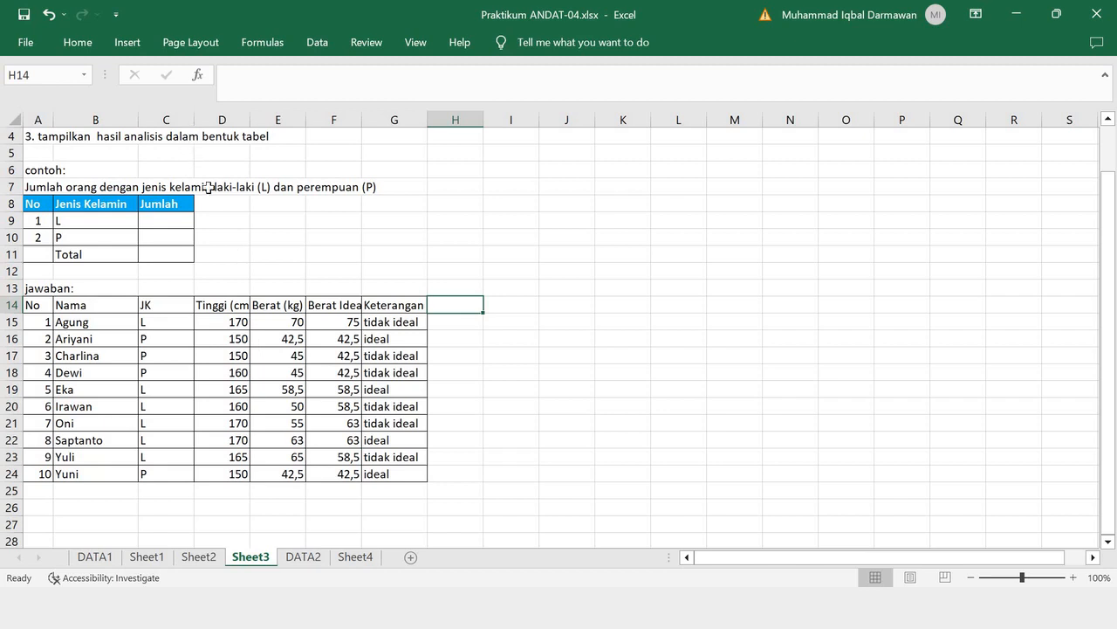
- Delete the sheet rows of the 'tidak ideal' records numbered 1, 3 and 4 in the pasted table
drag(44, 325, 340, 358)
drag(35, 305, 415, 473)
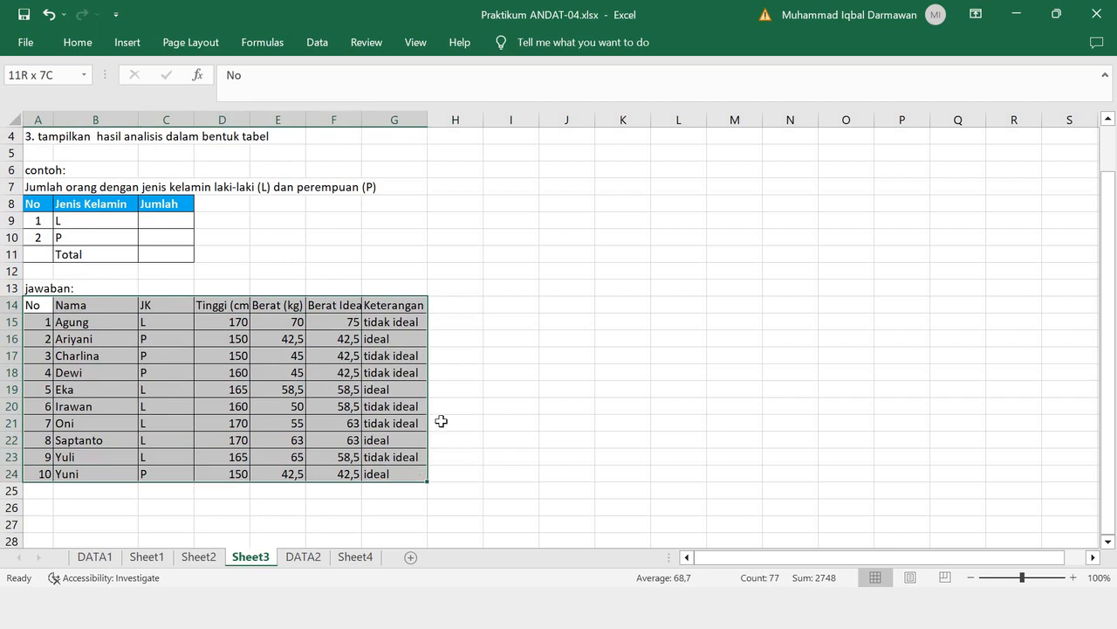
click(8, 321)
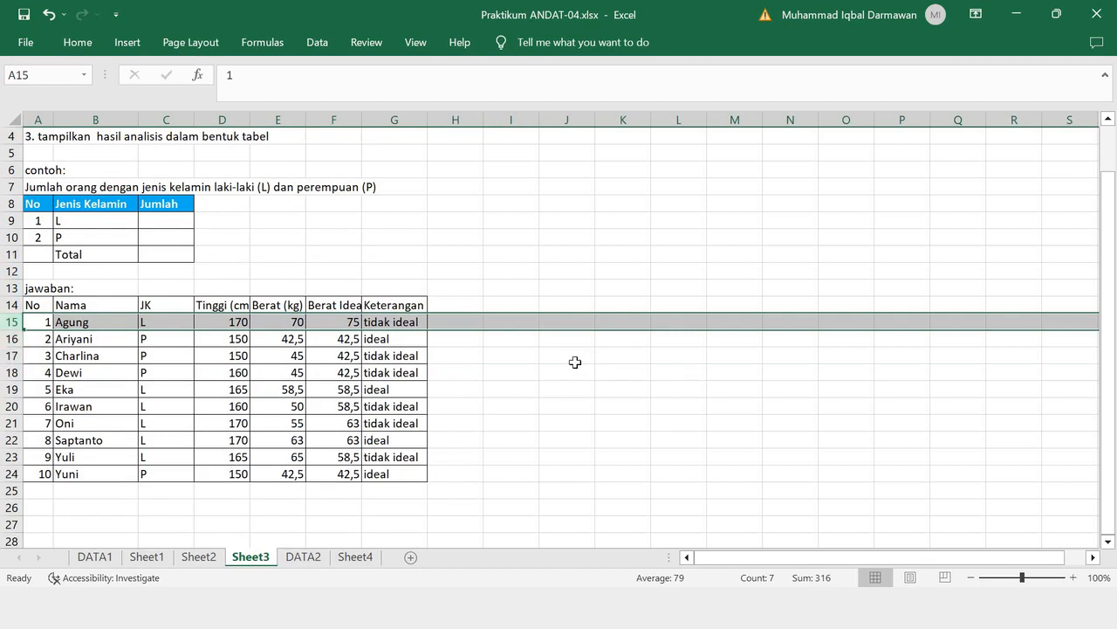
right_click(11, 323)
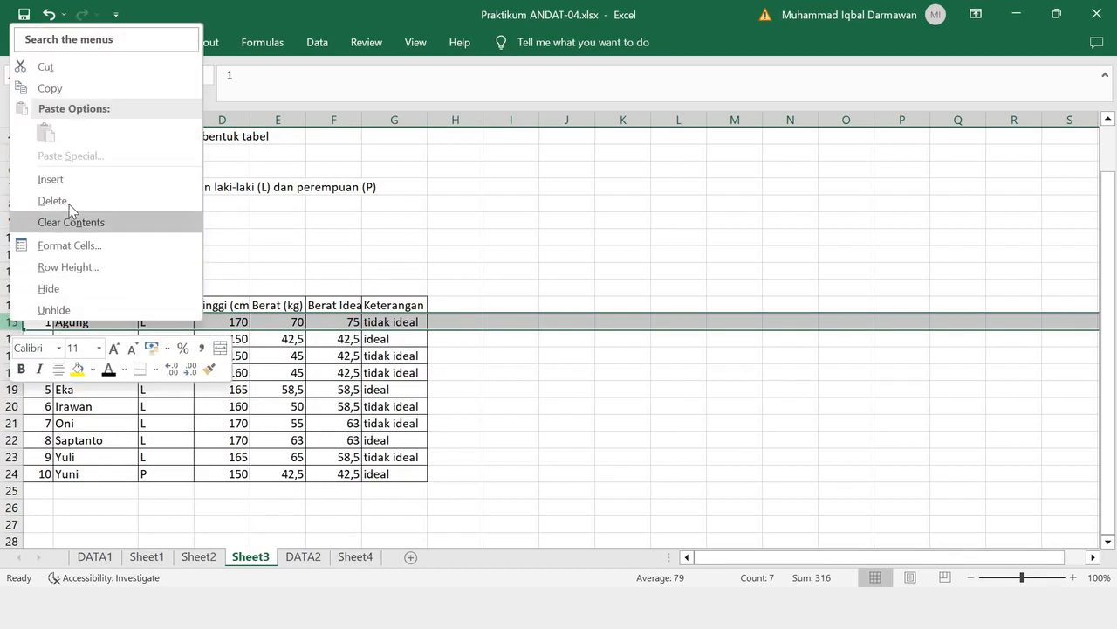
click(67, 202)
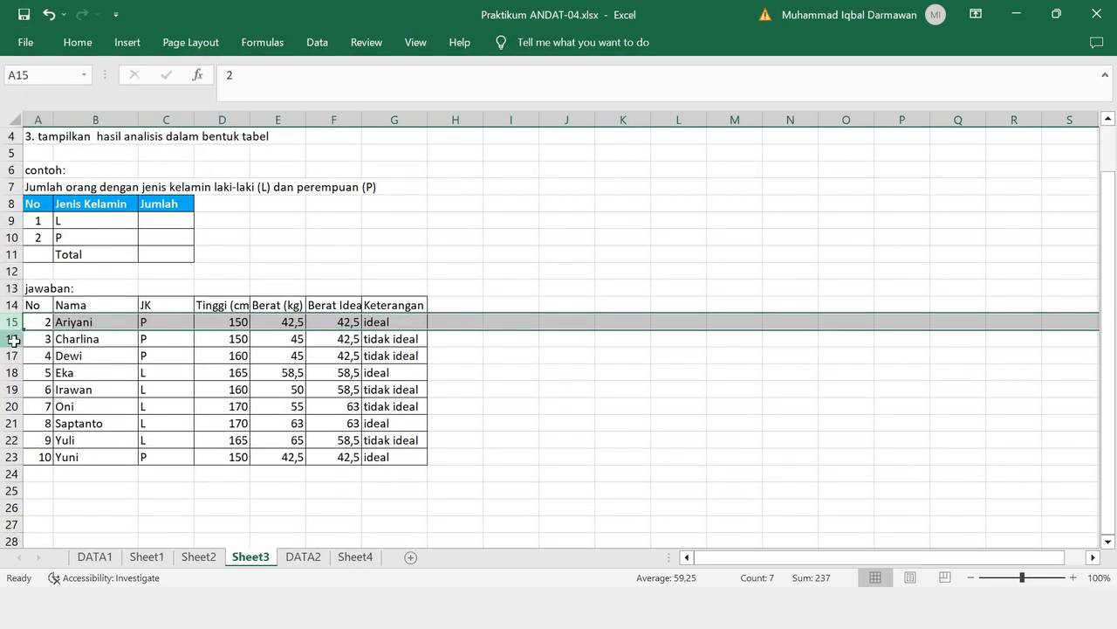
drag(12, 339, 12, 355)
right_click(11, 349)
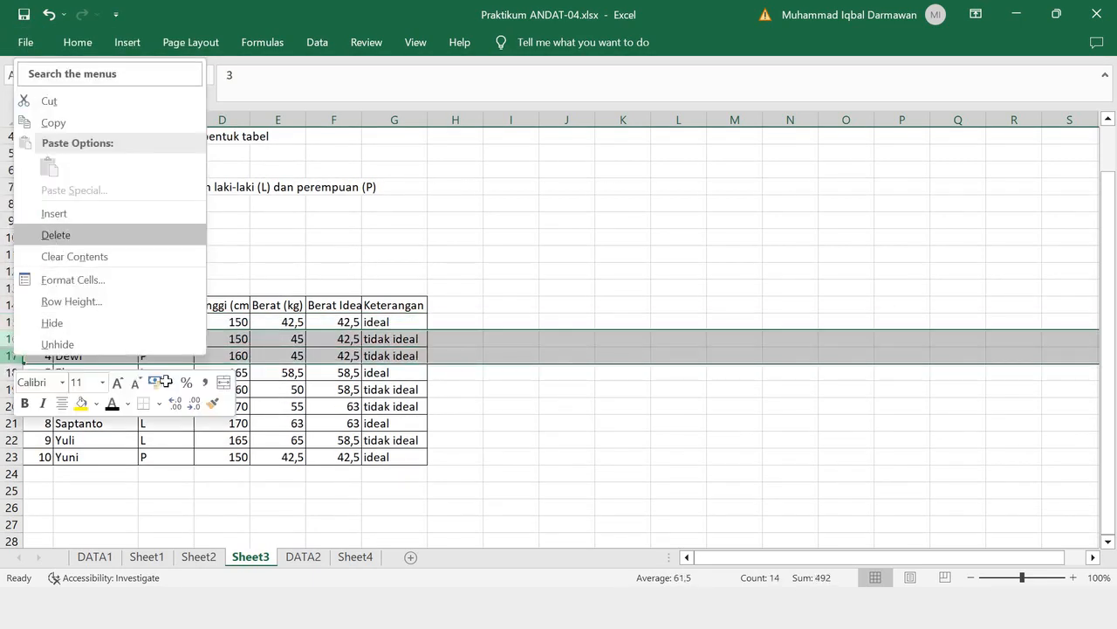
click(67, 234)
- Delete the sheet rows of the remaining 'tidak ideal' records, numbered 6, 7 and 9
drag(9, 355, 9, 372)
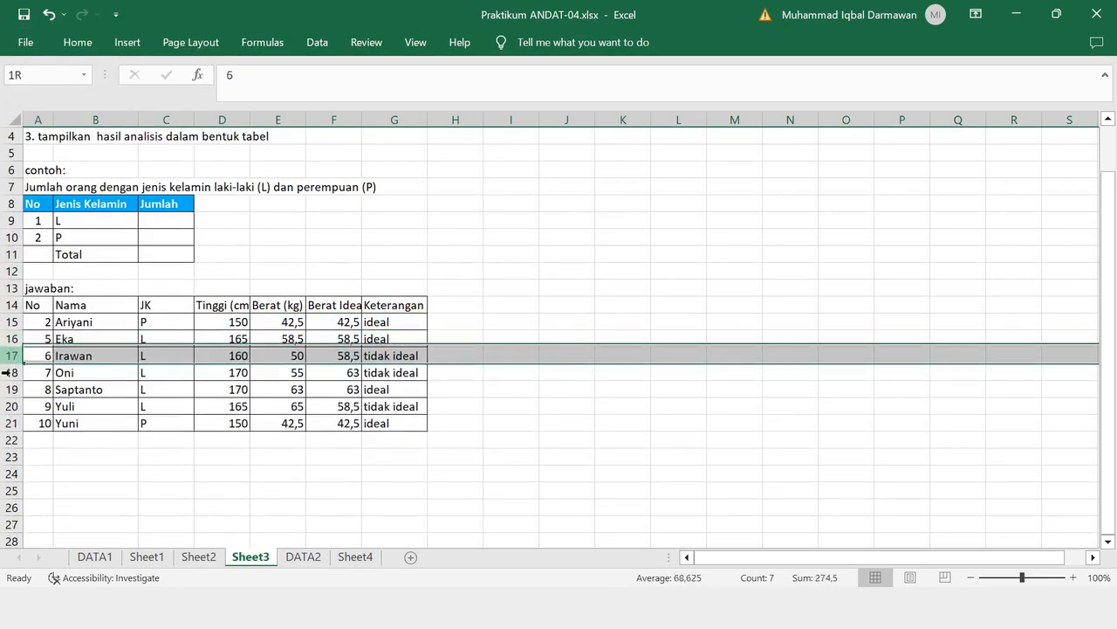
right_click(10, 372)
click(54, 252)
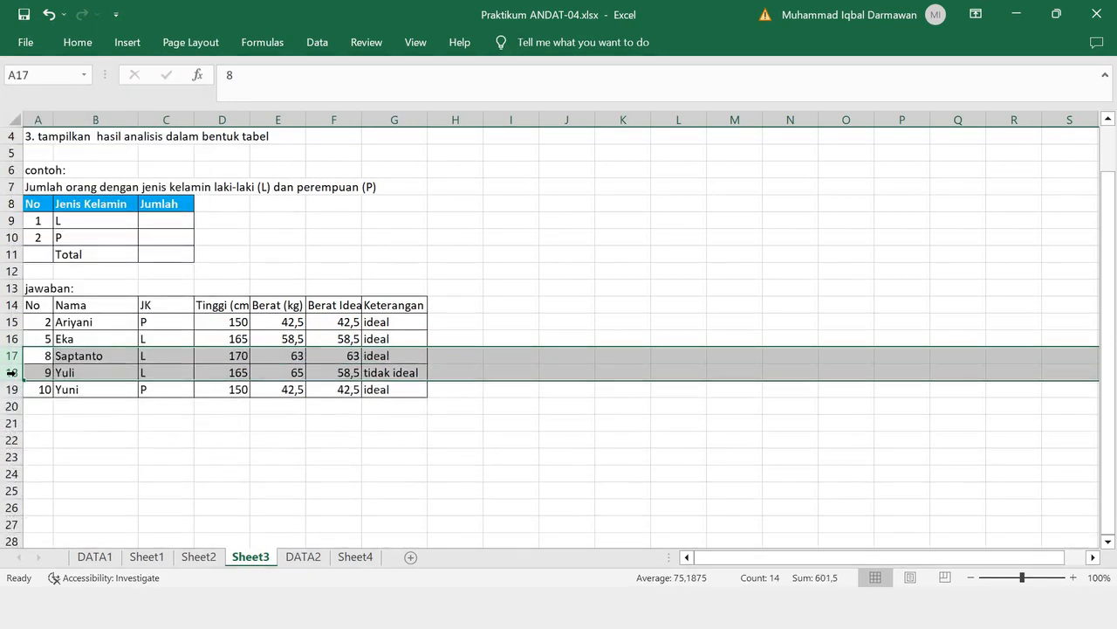
click(11, 372)
right_click(11, 372)
click(55, 254)
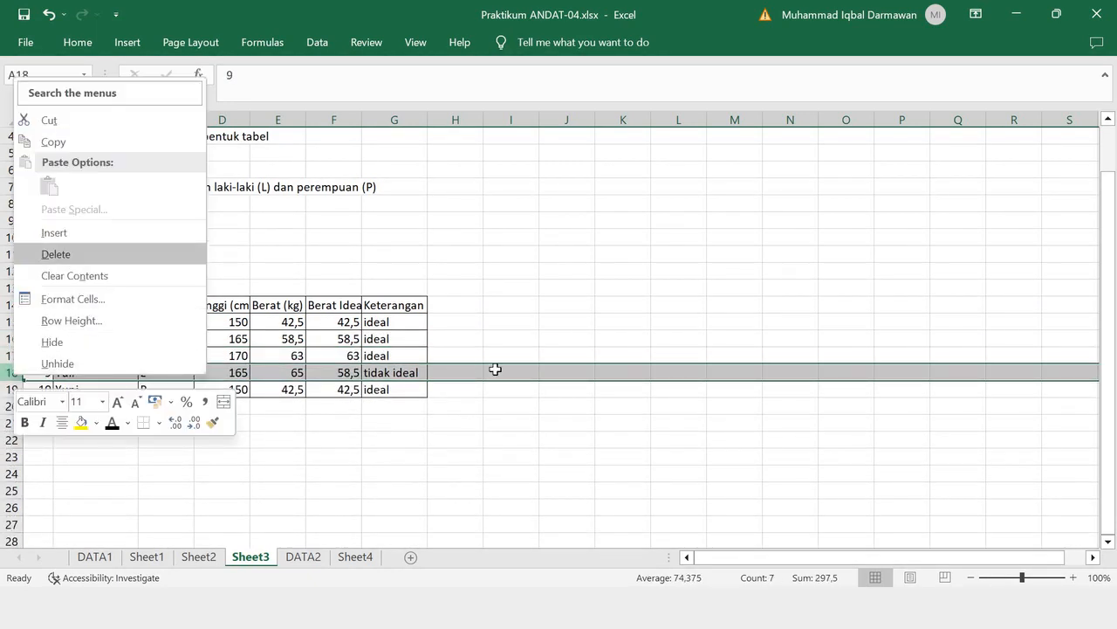
- Copy the example Jenis Kelamin table A8:C11 and paste it at A20, below the filtered records
scroll(546, 370, up, 1)
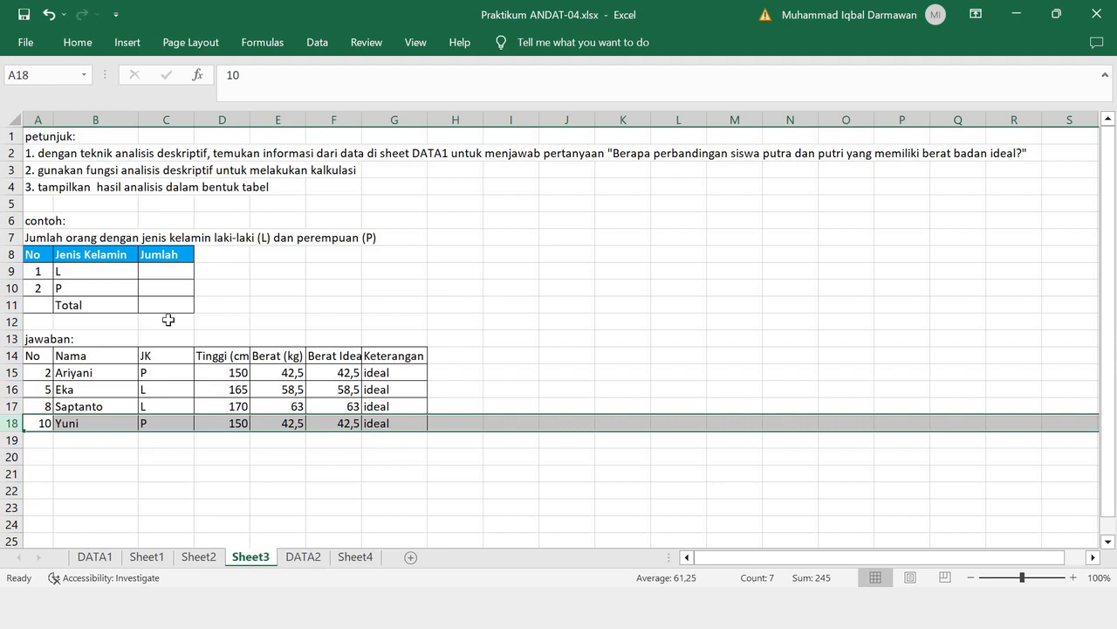
click(36, 254)
drag(90, 297, 161, 304)
key(ctrl+c)
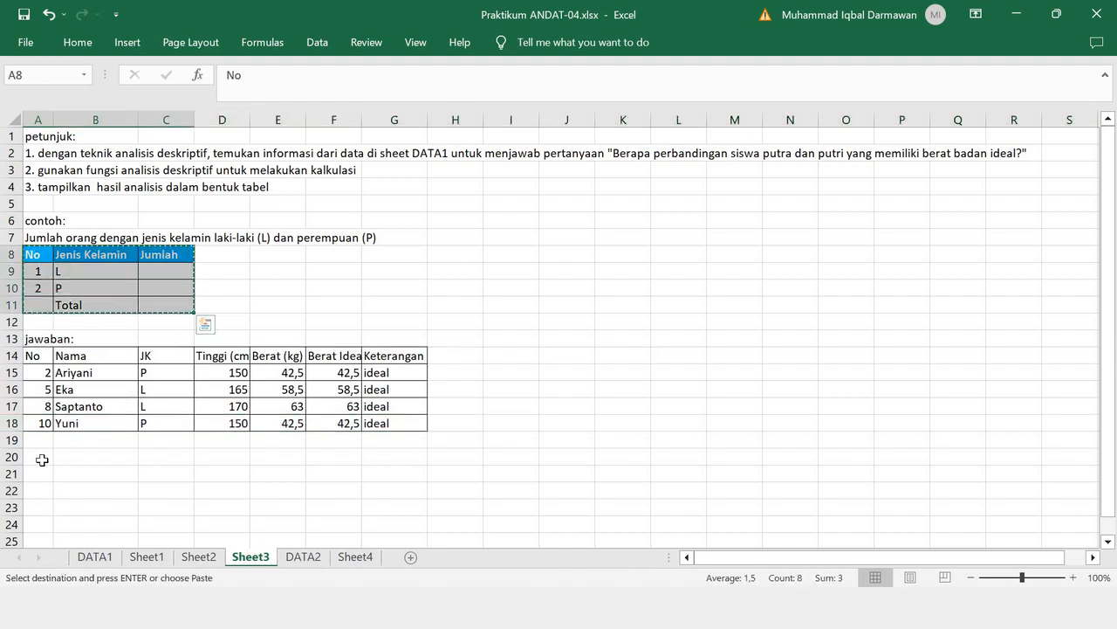
click(49, 455)
key(ctrl+v)
- Enter the formula =COUNTIF(C15:C18;"L") in C21 for the L row's Jumlah
click(174, 475)
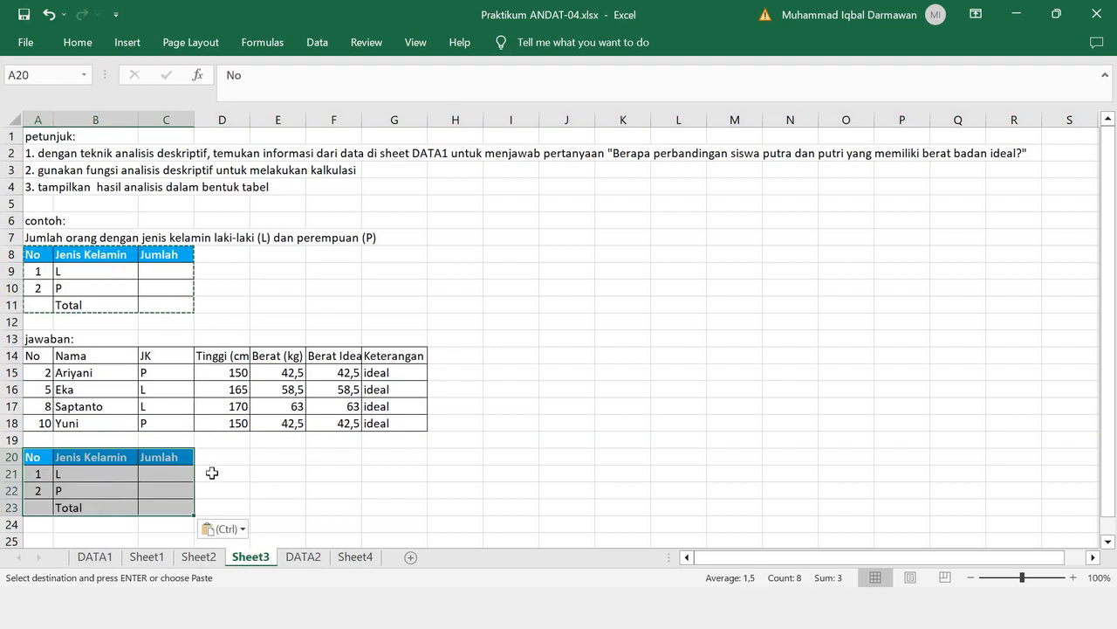
text(=)
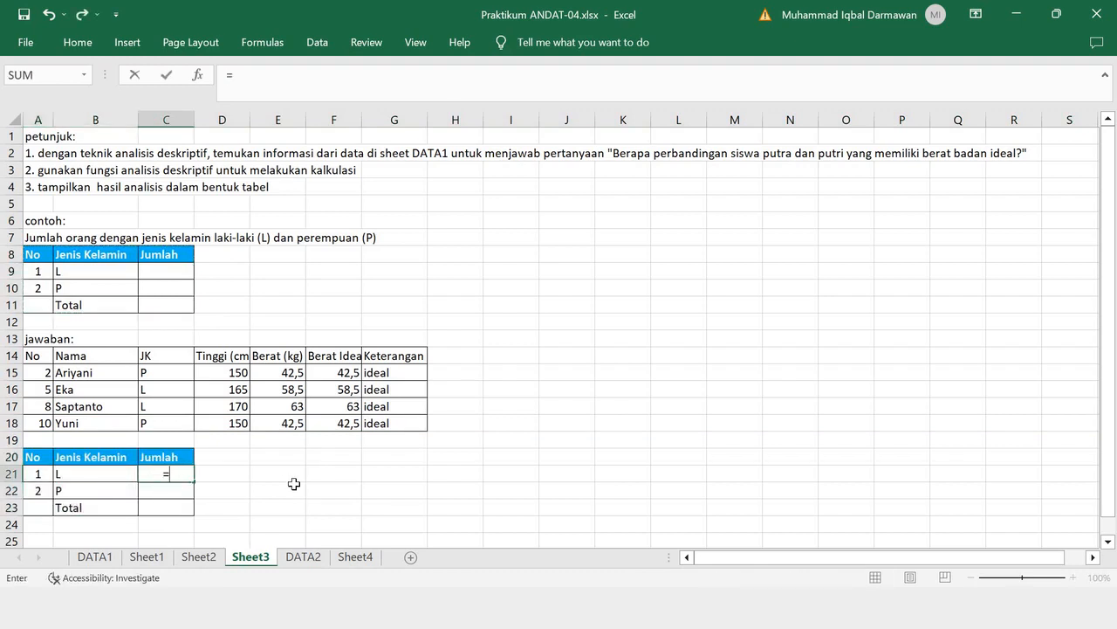
text(COUNTIF)
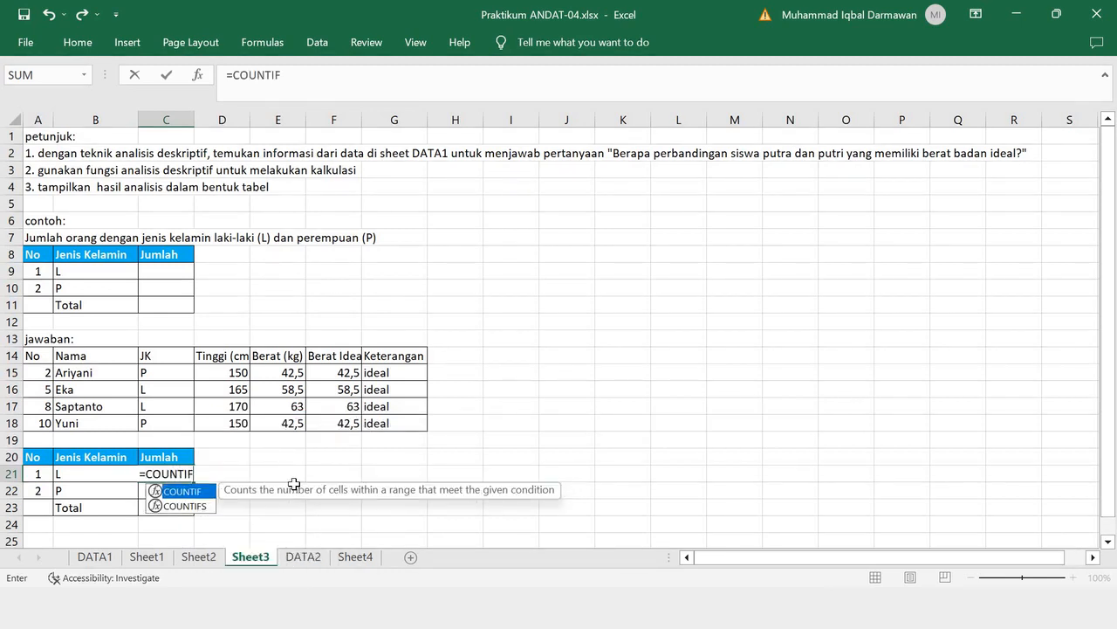
text(()
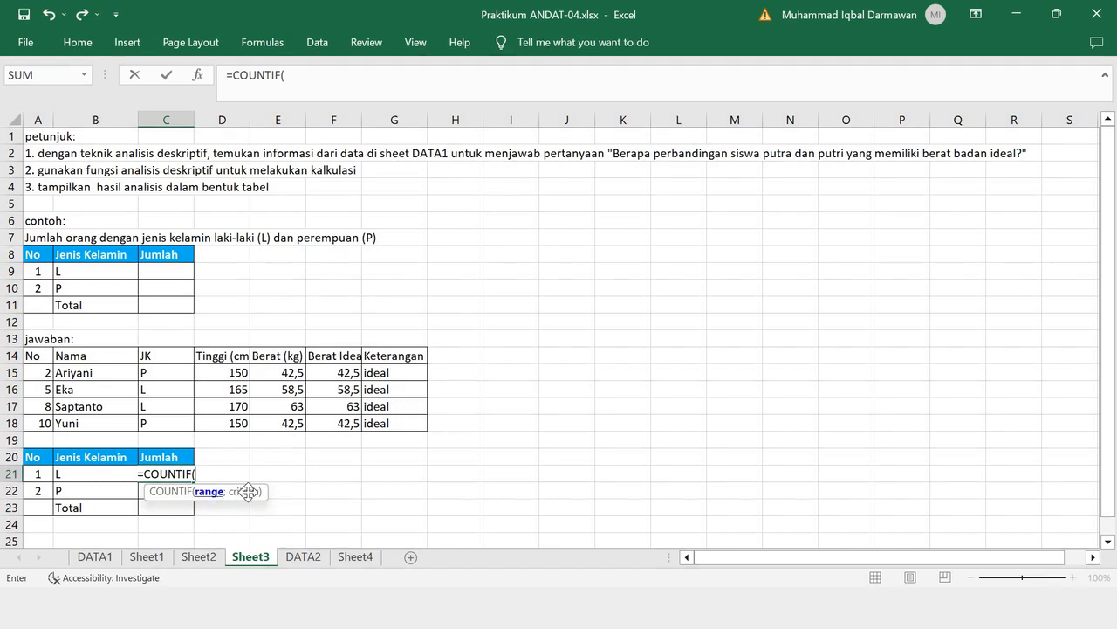
drag(174, 376, 178, 418)
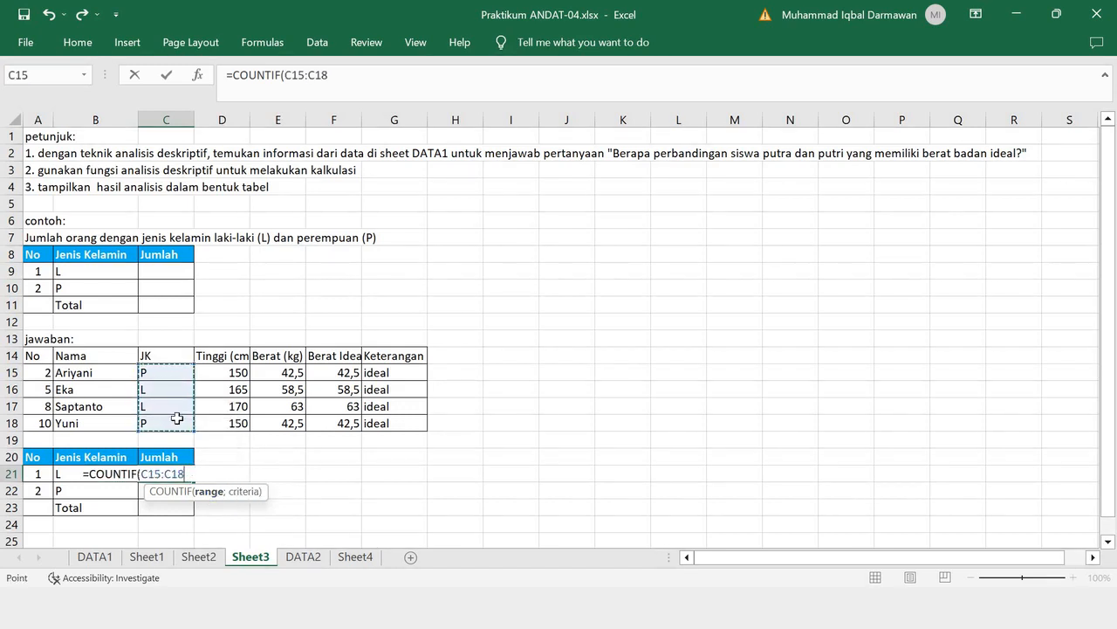
text(;)
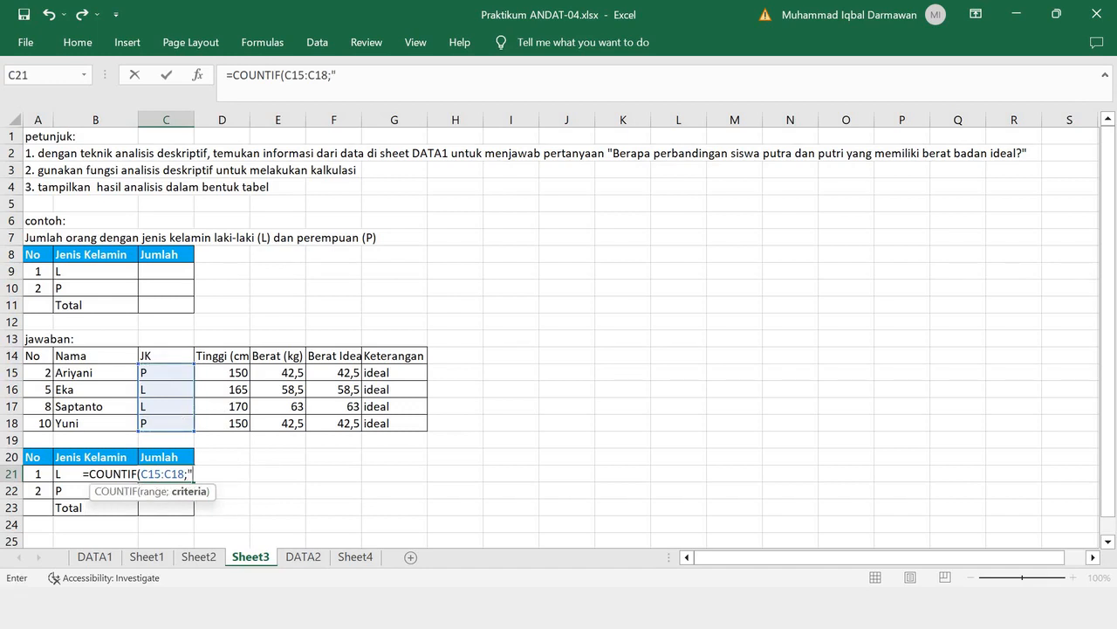
text("l"))
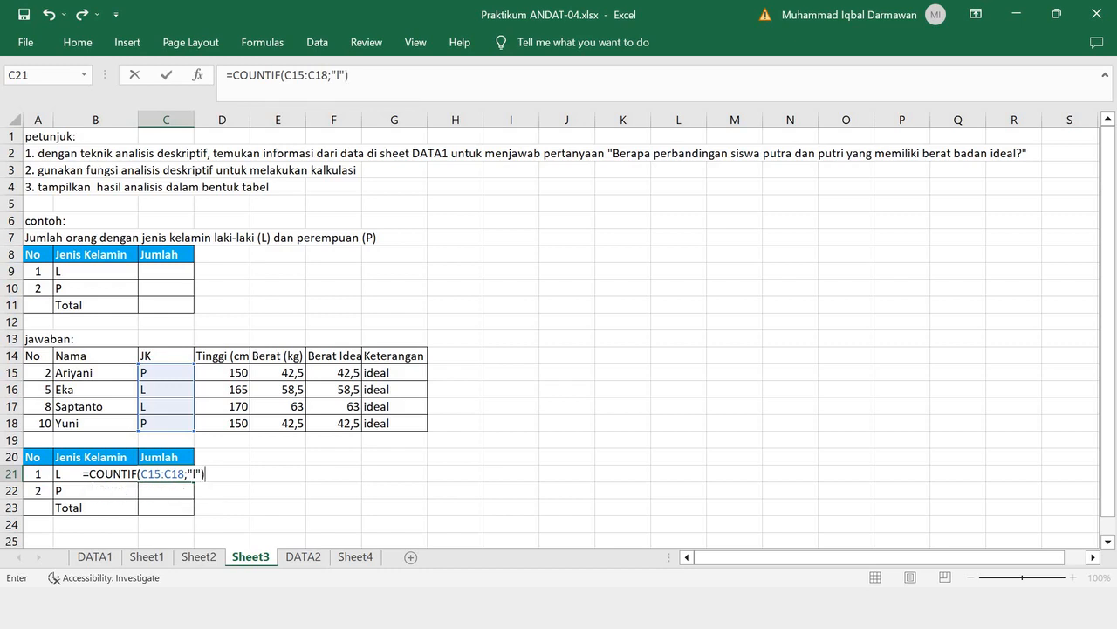
click(353, 74)
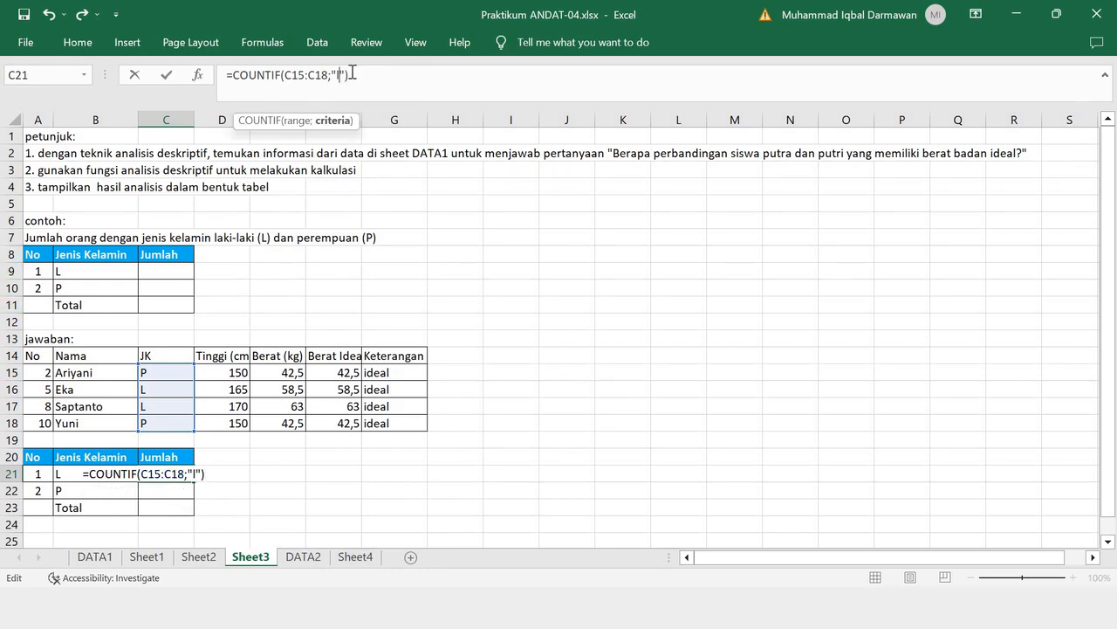
key(BackSpace)
text(L)
key(Return)
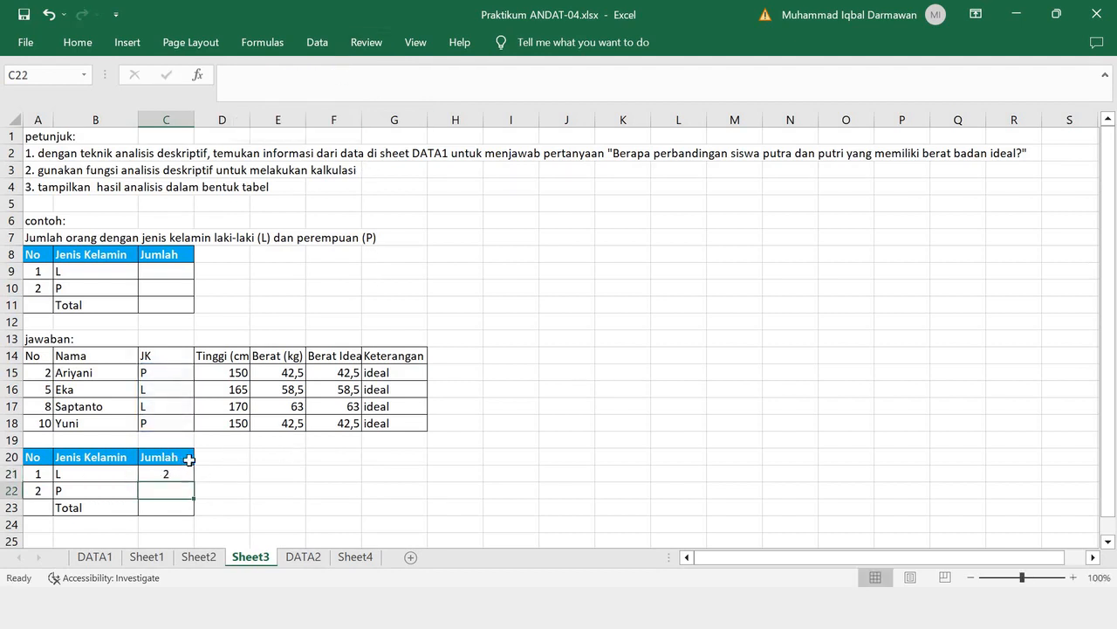
- Extend the answer table one column into D by filling the Jumlah column across, and title D20 RUMUS
drag(189, 460, 222, 456)
click(222, 451)
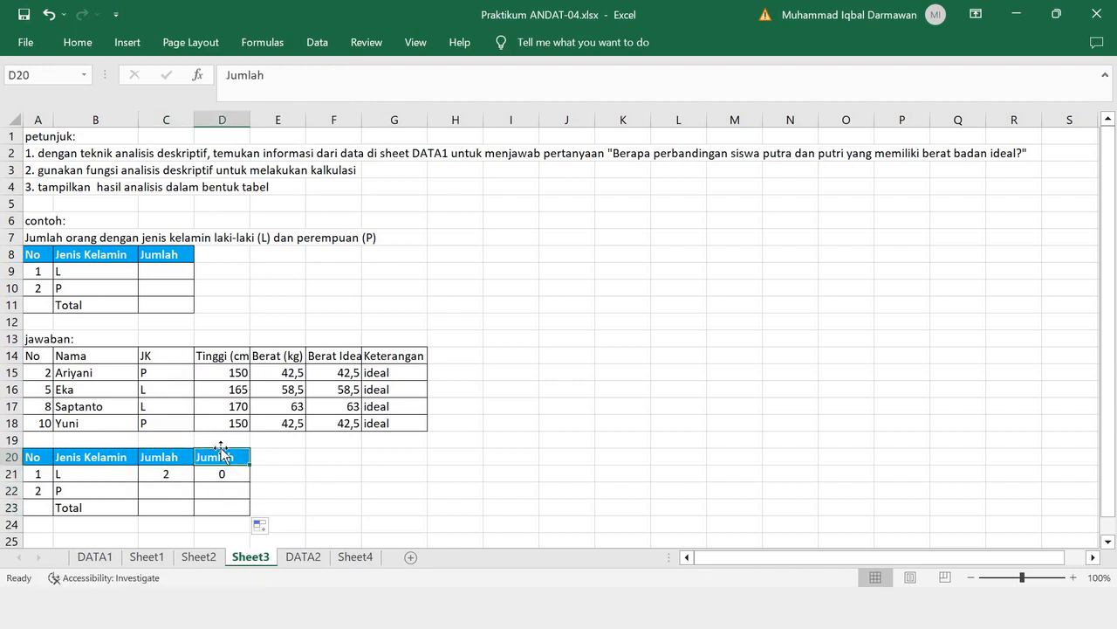
text(RUMUS)
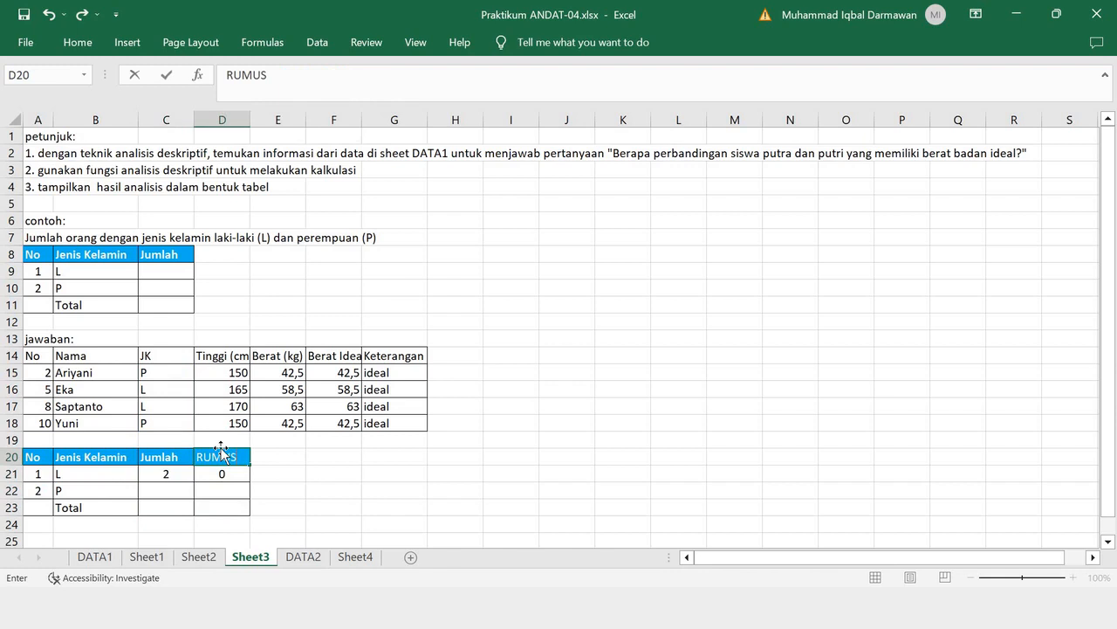
click(309, 490)
- Copy the L row's formula from C21 and record it in D21 as plain text, =COUNTIF(C15:C18;"L")
key(Up)
key(Left)
key(Left)
key(Left)
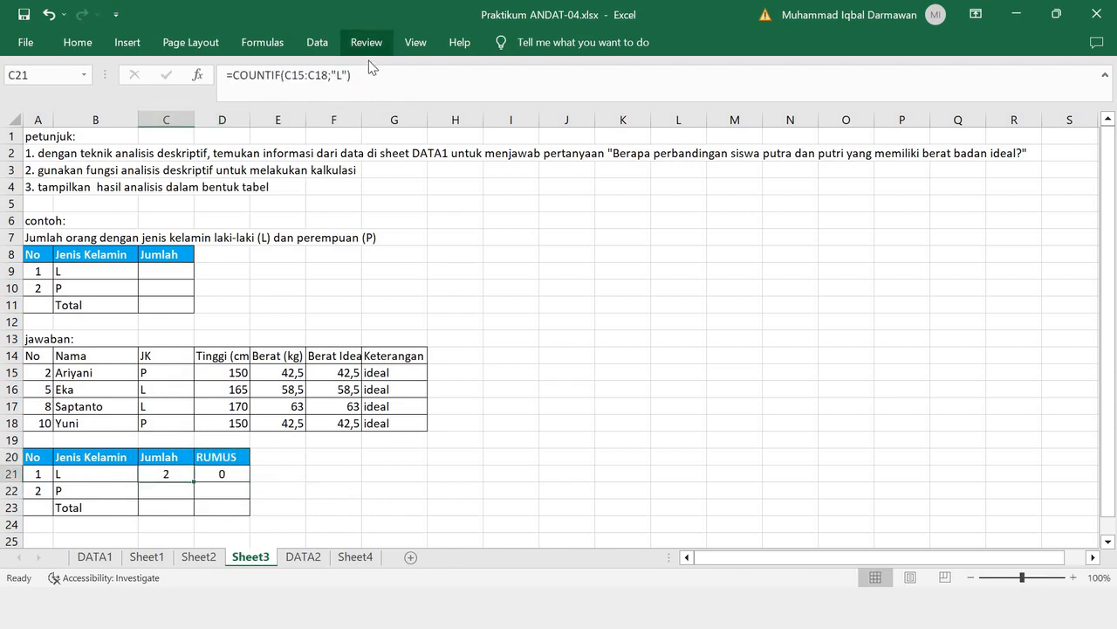
drag(353, 77, 197, 86)
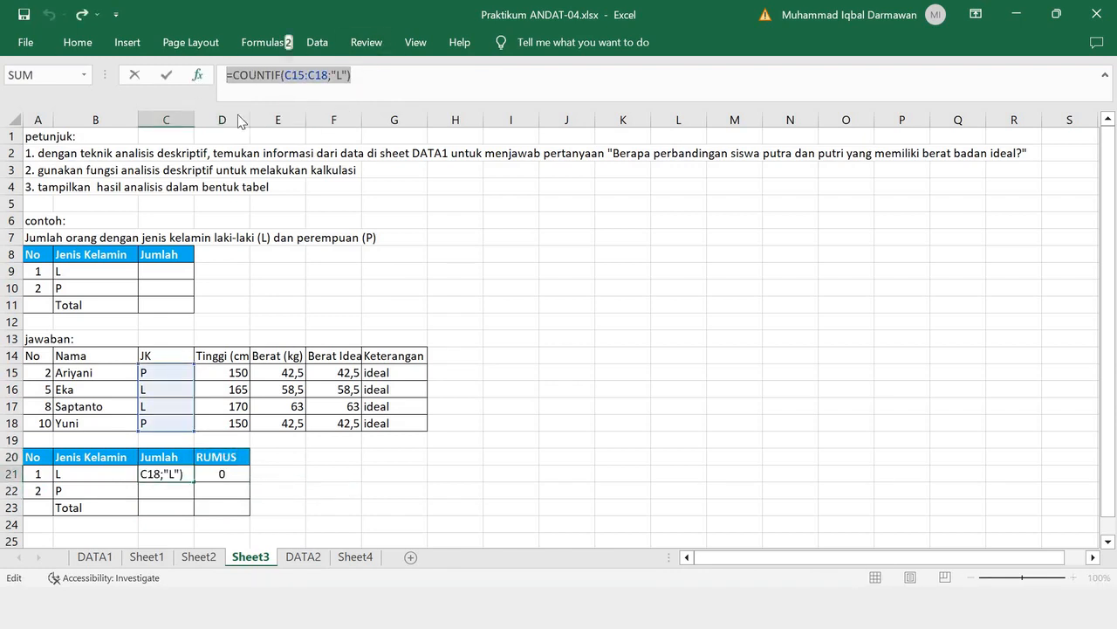
key(Return)
double_click(248, 478)
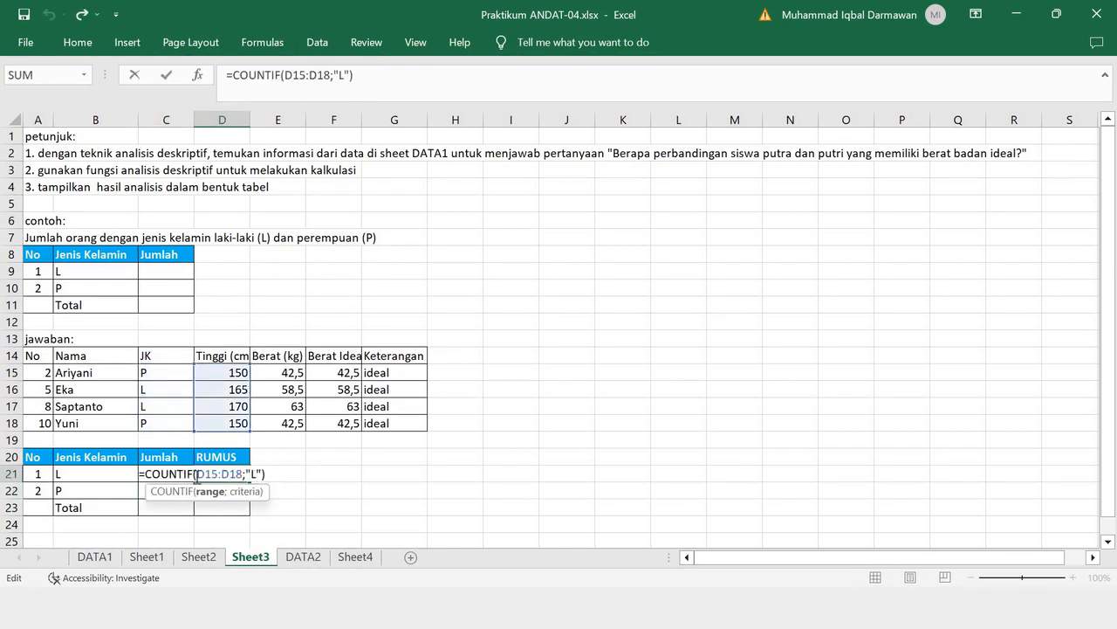
drag(198, 476, 124, 461)
key(BackSpace)
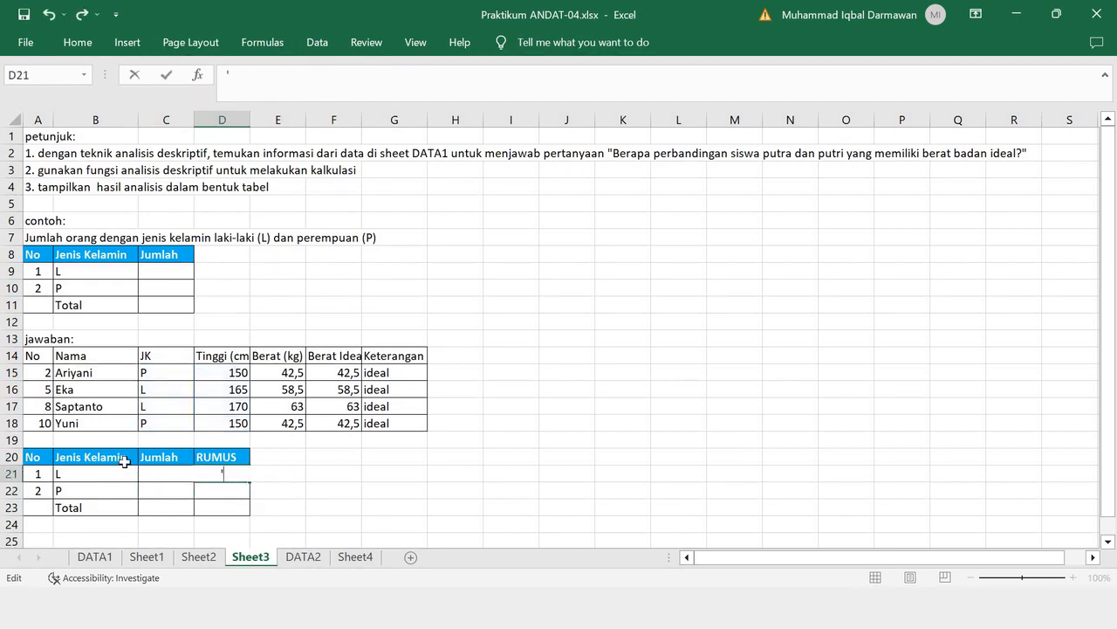
key(ctrl+v)
key(Return)
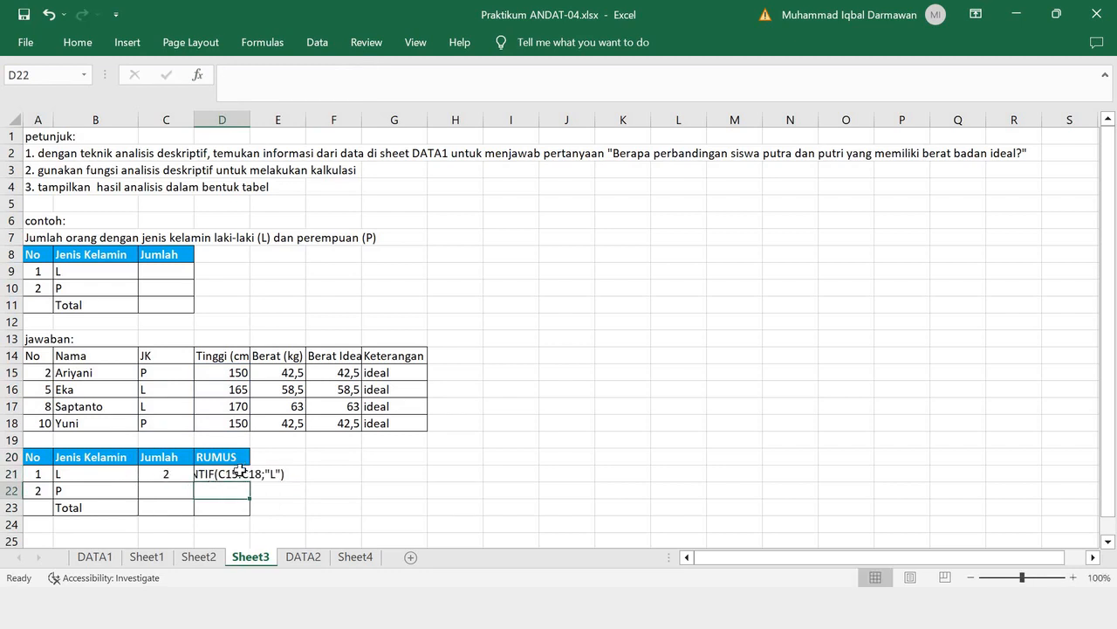
- Left-align the RUMUS cells D21 and D22
key(Up)
click(78, 41)
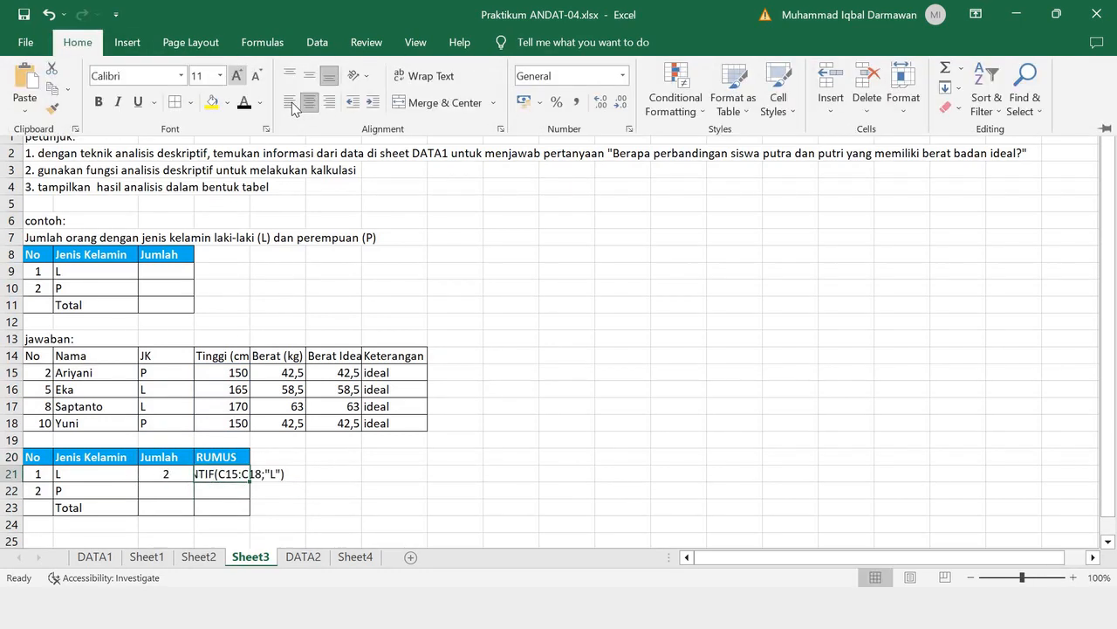
click(291, 103)
click(231, 490)
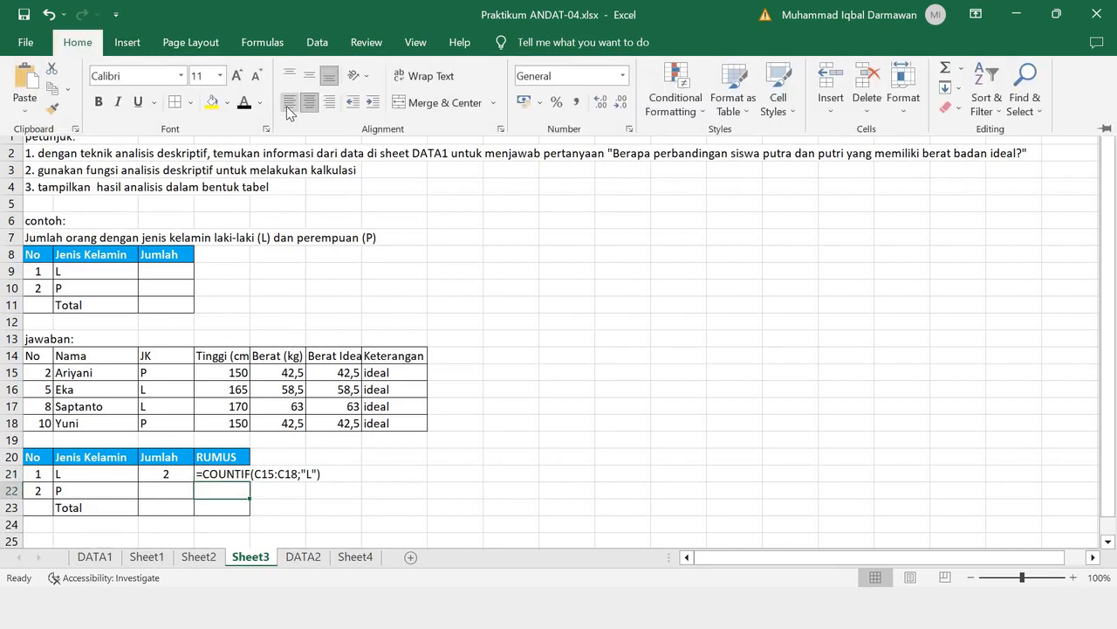
click(285, 106)
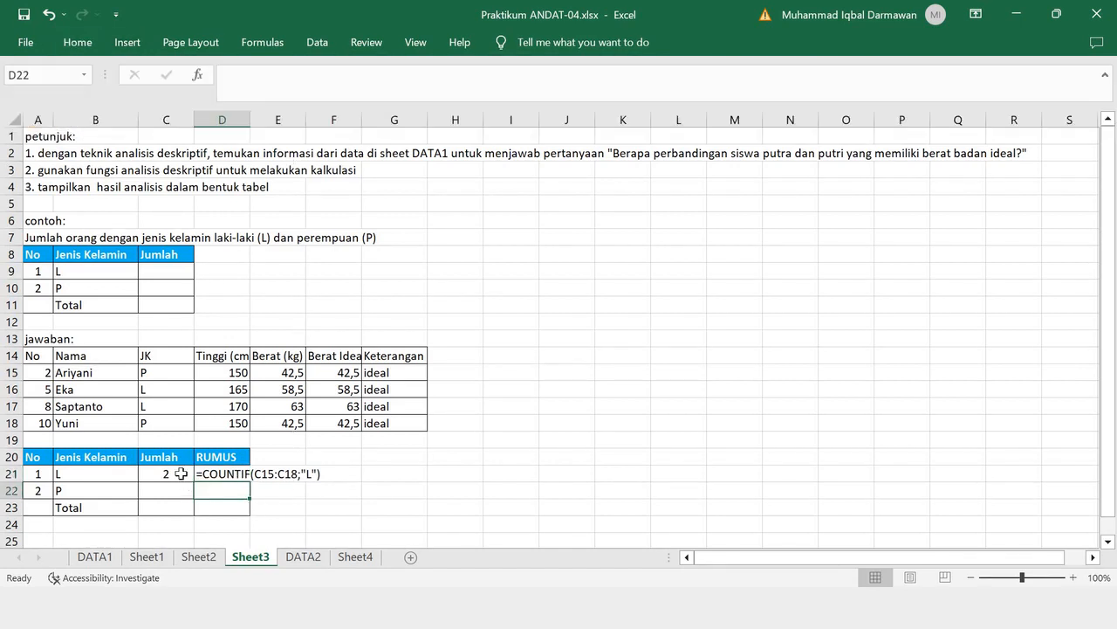
- Enter the formula =COUNTIF(C15:C18;"P") in C22 for the P row's Jumlah and copy its text
click(180, 473)
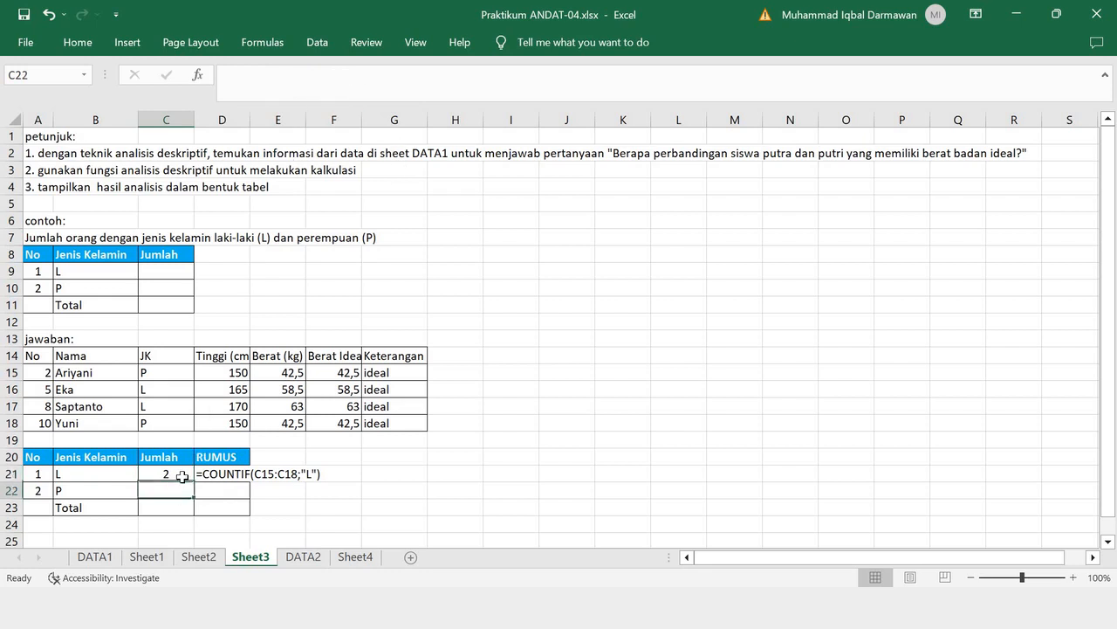
key(Down)
text(=)
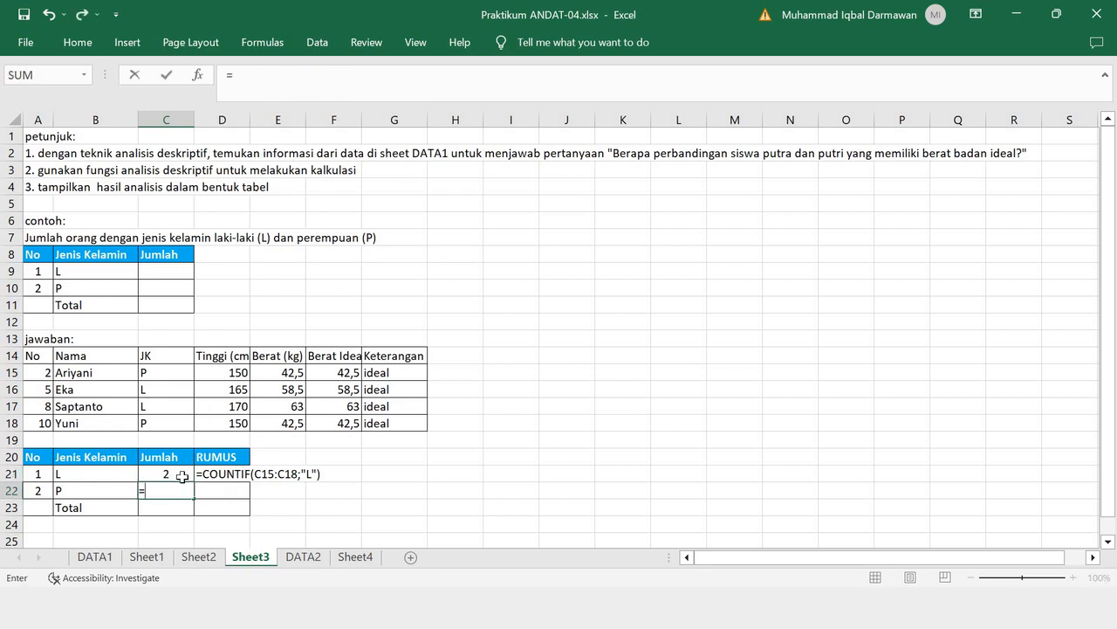
text(COUNTIF()
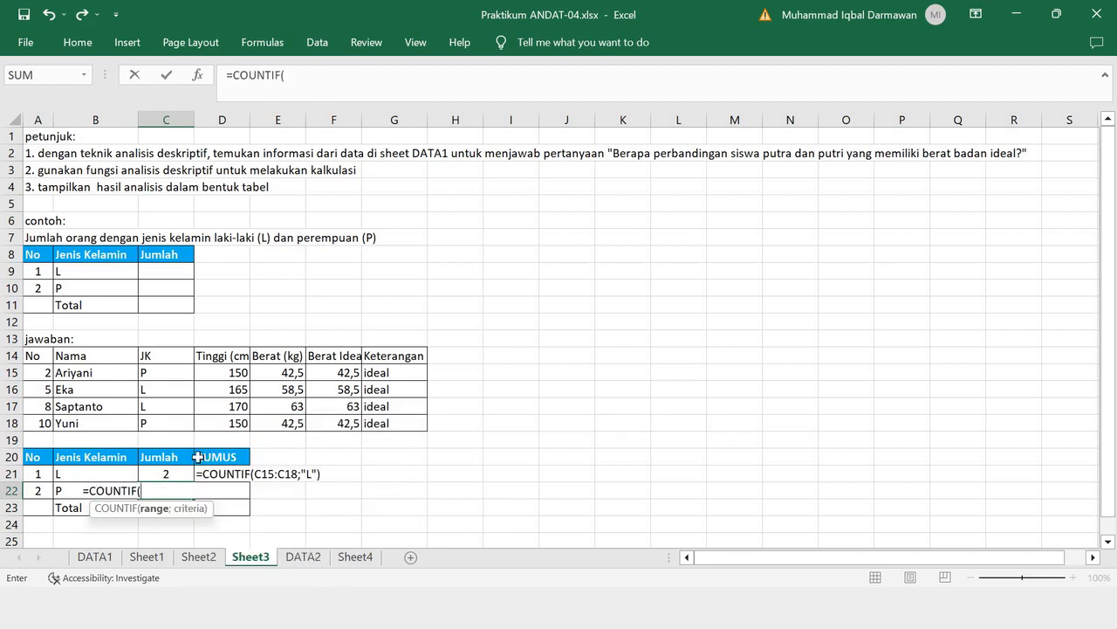
drag(165, 372, 168, 419)
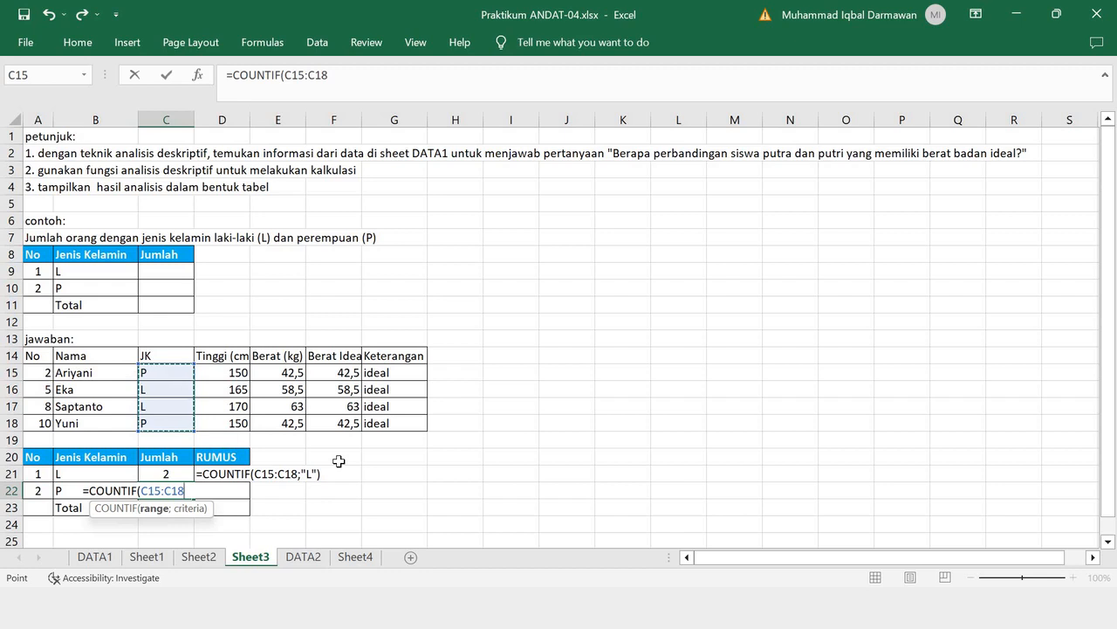
text(;"P)
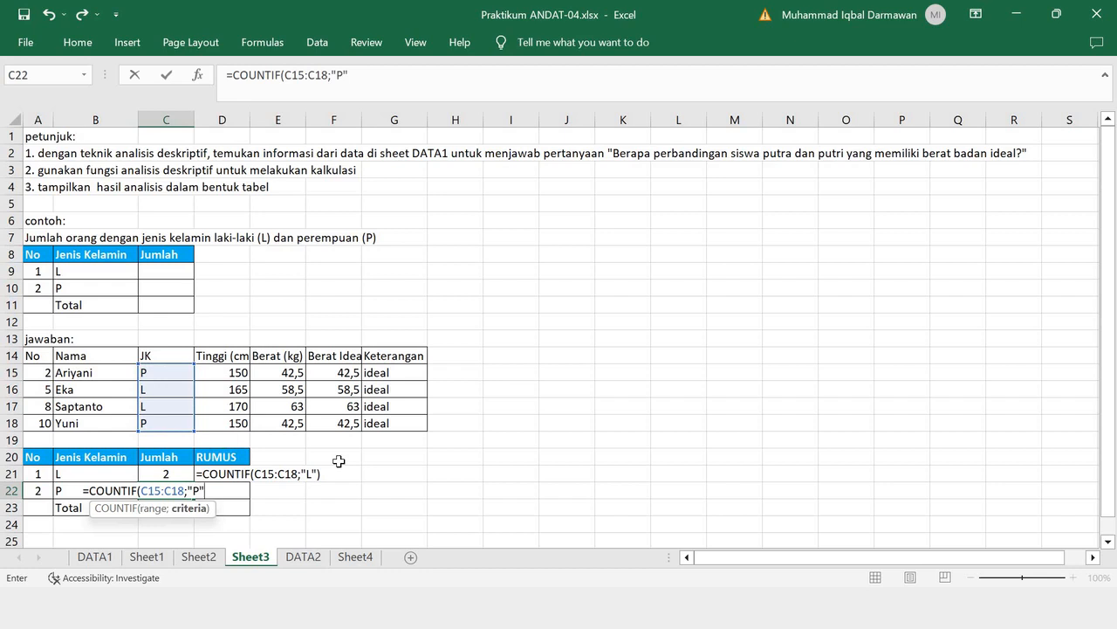
text("))
drag(364, 75, 157, 81)
key(ctrl+c)
key(Return)
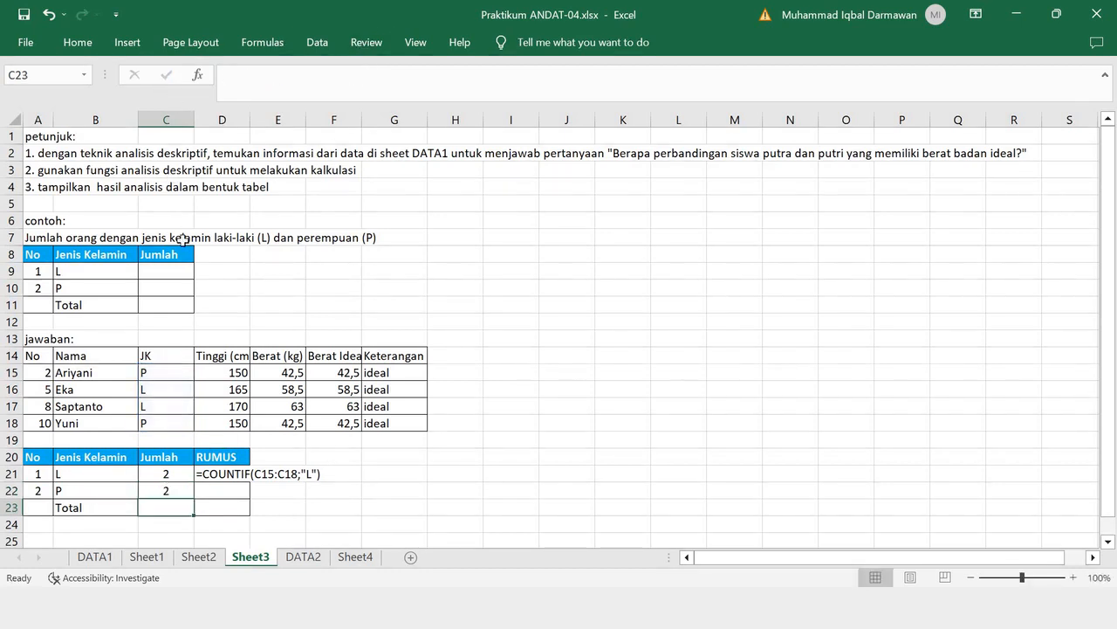
- Record the P row's formula in D22 as plain text, =COUNTIF(C15:C18;"P")
double_click(211, 488)
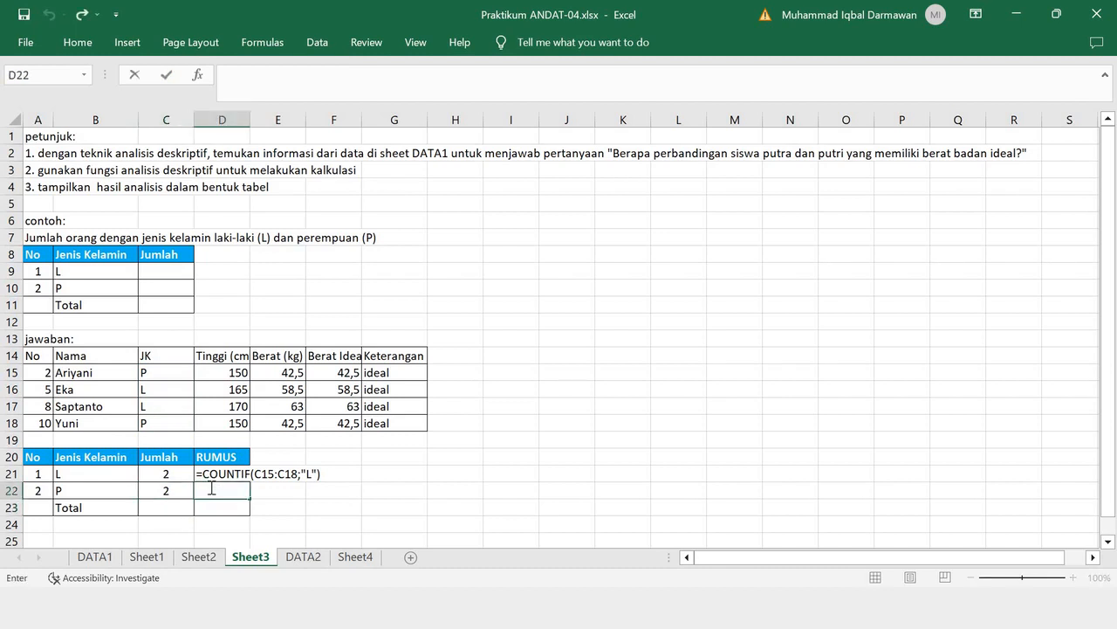
text(')
key(ctrl+v)
key(Return)
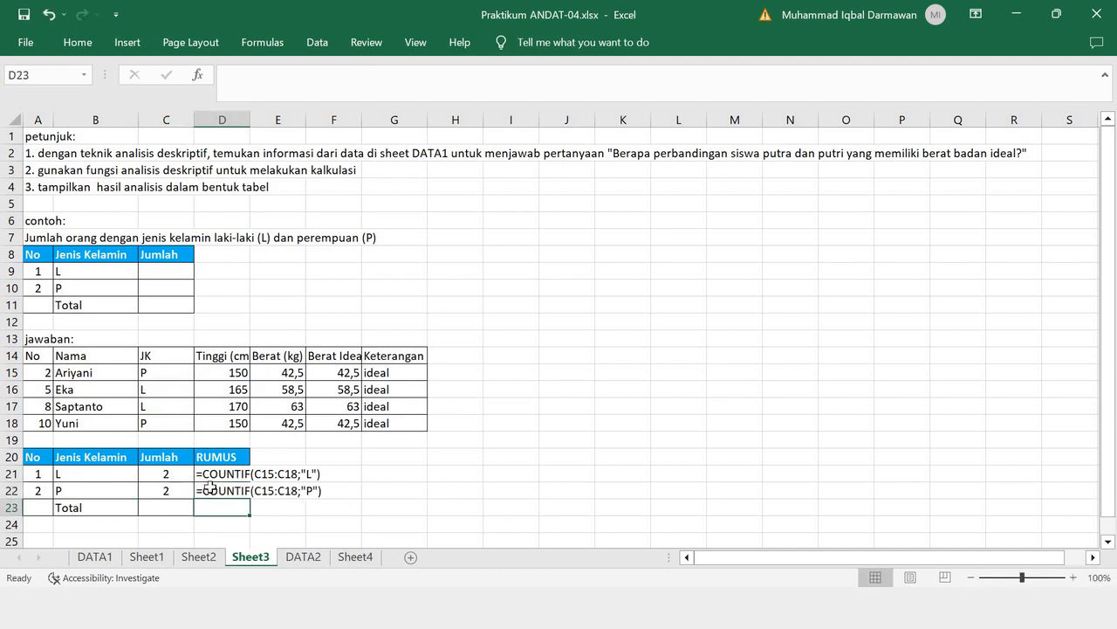
- Enter =SUM(C21:C22) in C23 to total the Jumlah column
click(172, 503)
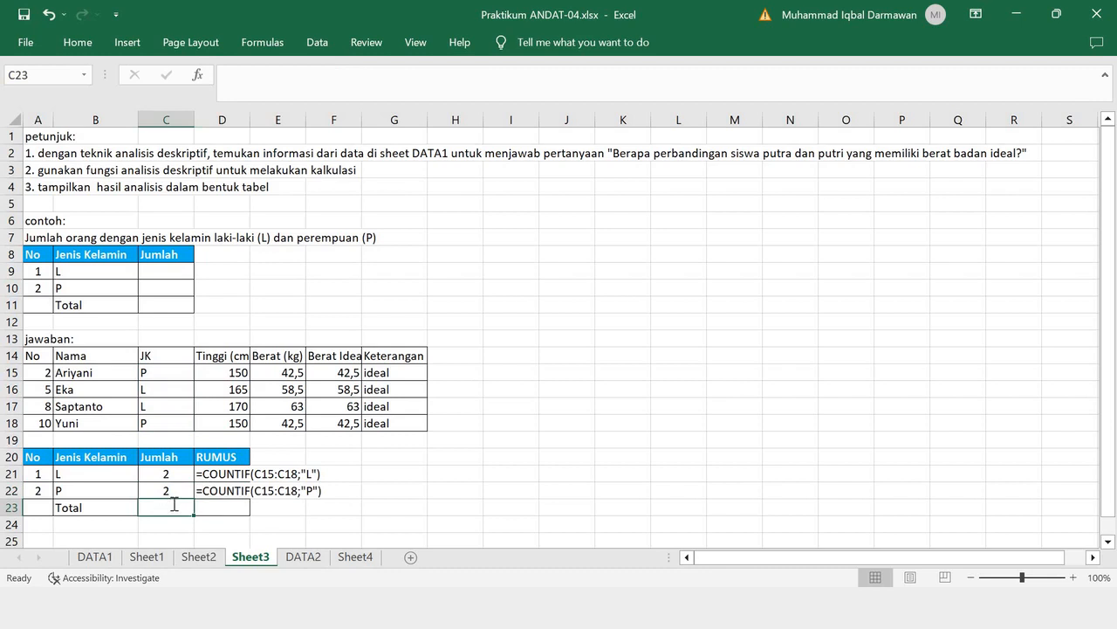
text(=SUM()
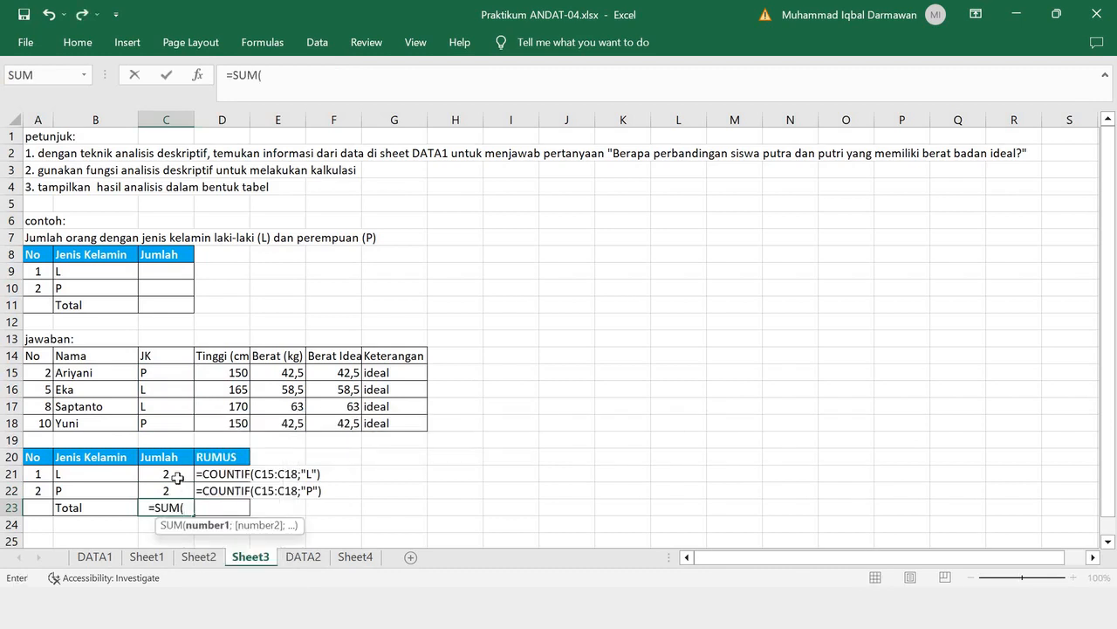
drag(174, 476, 171, 492)
key(Return)
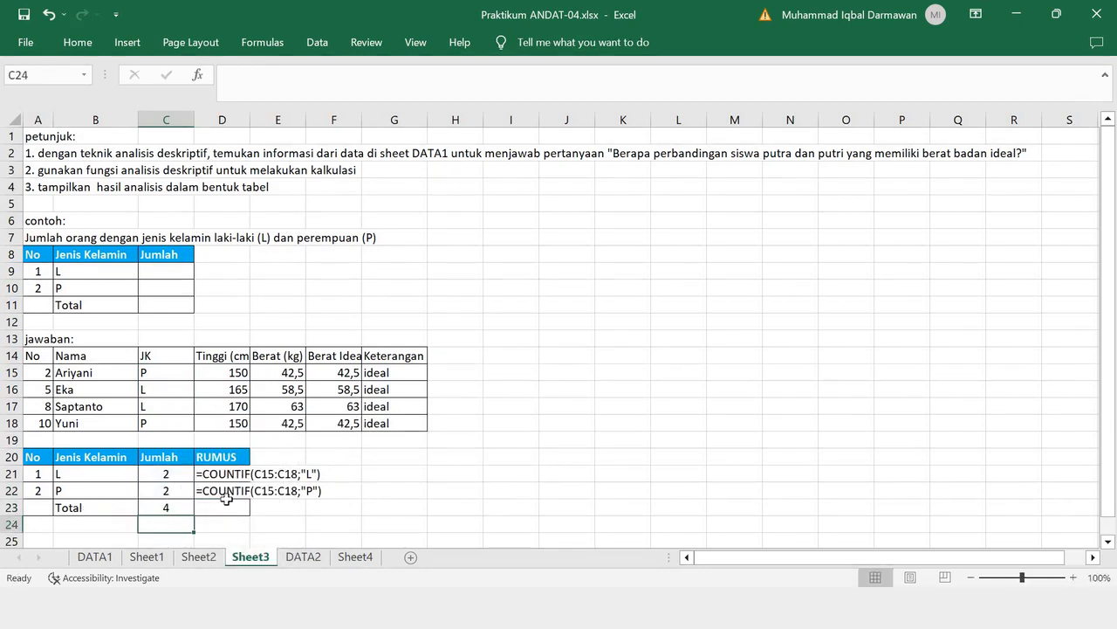
click(183, 510)
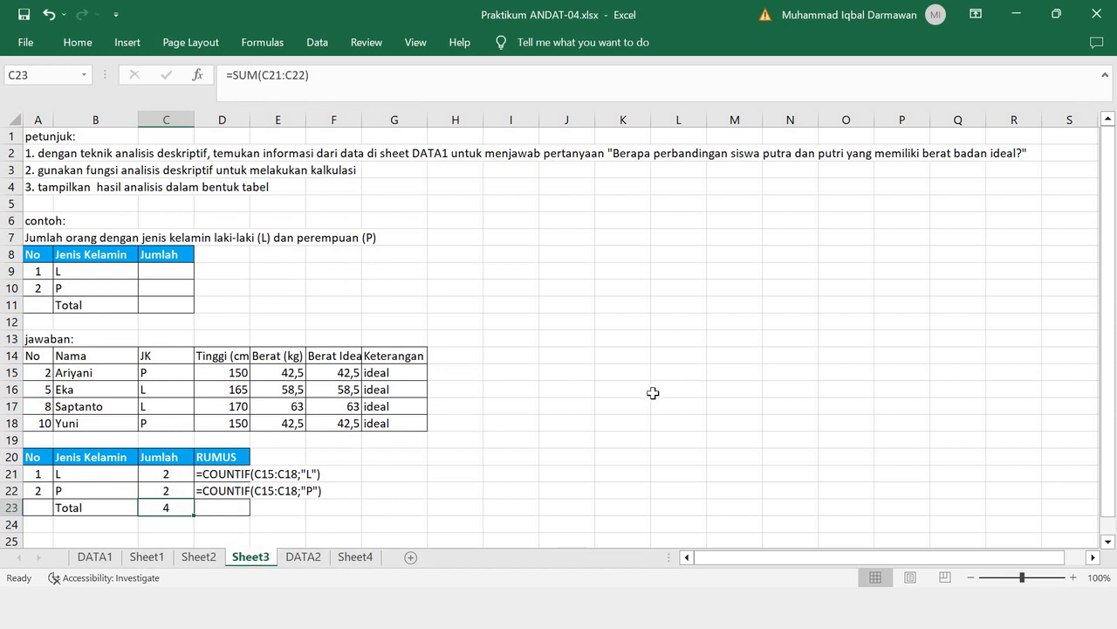
click(164, 474)
click(168, 492)
key(ctrl+v)
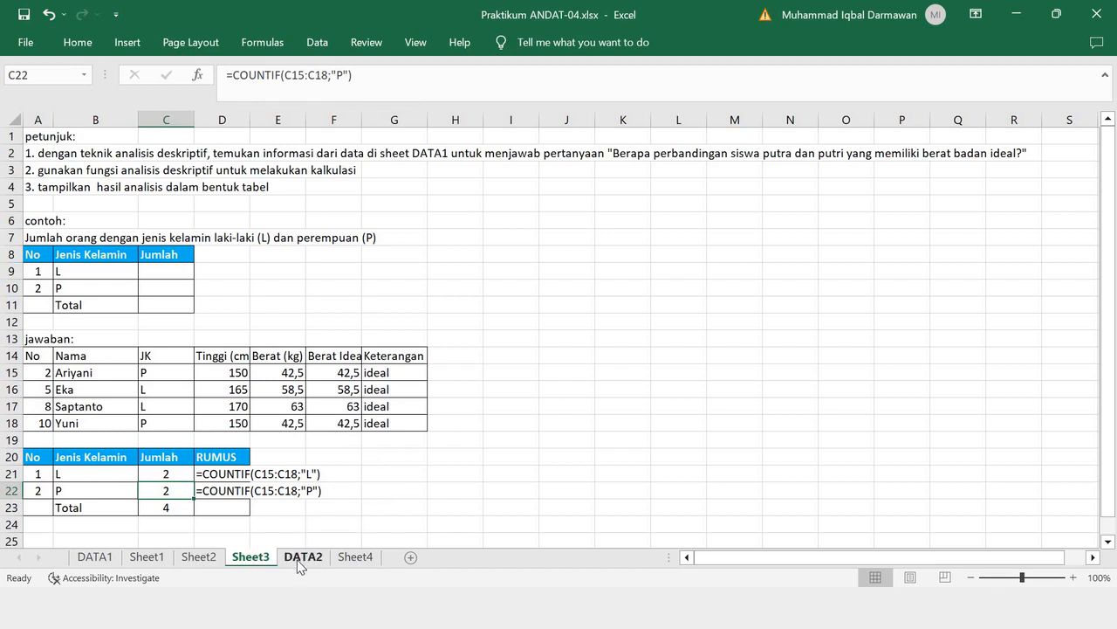
- On Sheet4, correct the sheet reference in the first instruction in A2 to DATA2
click(355, 558)
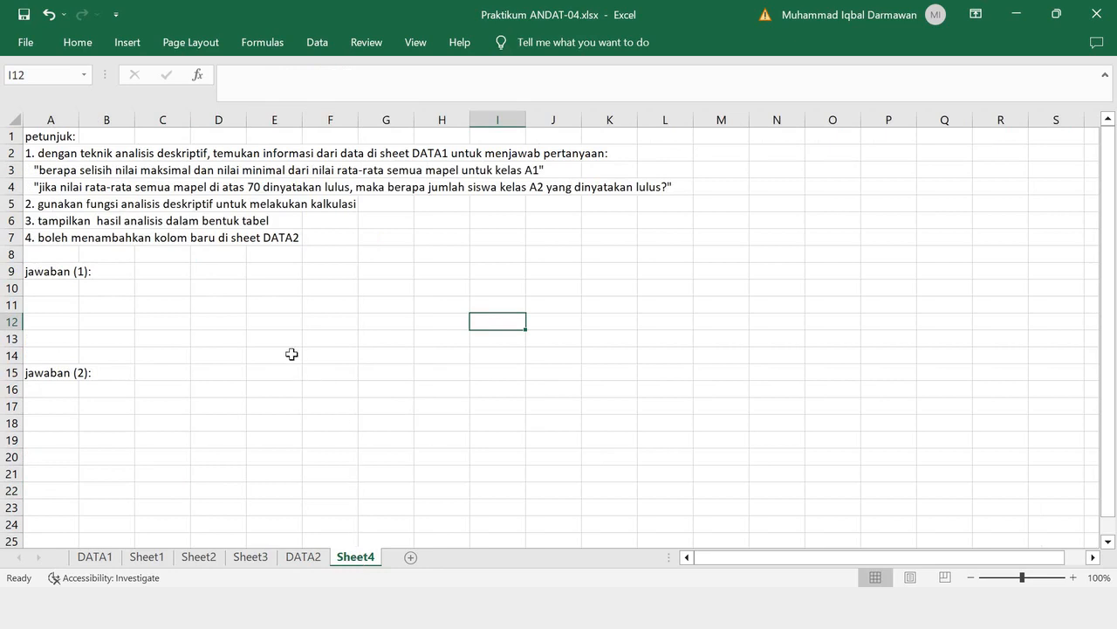
click(449, 152)
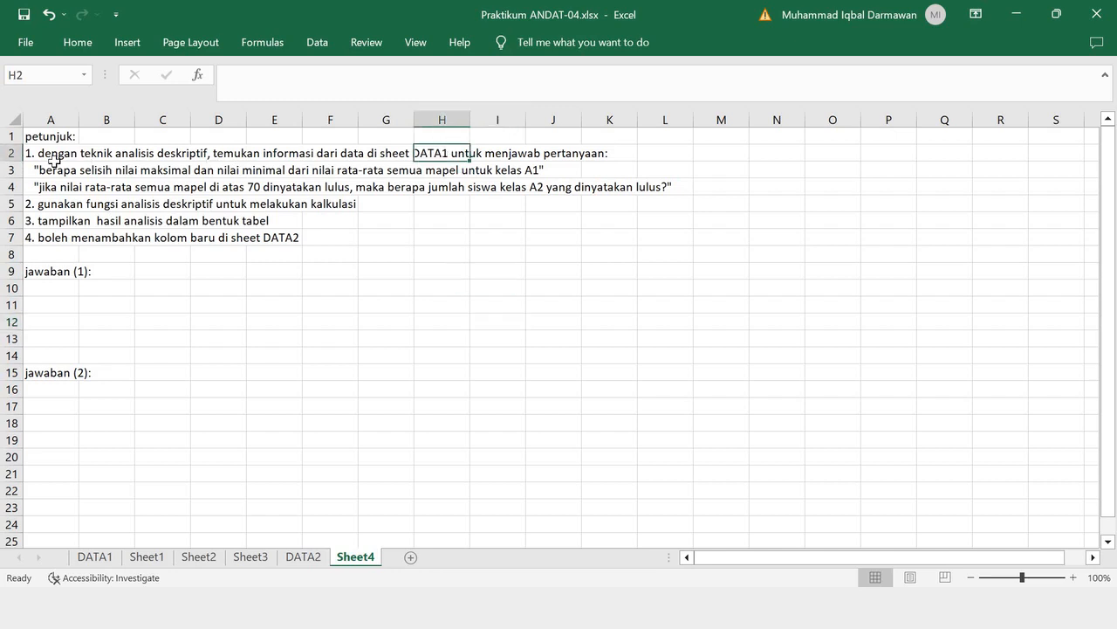
click(50, 153)
click(659, 75)
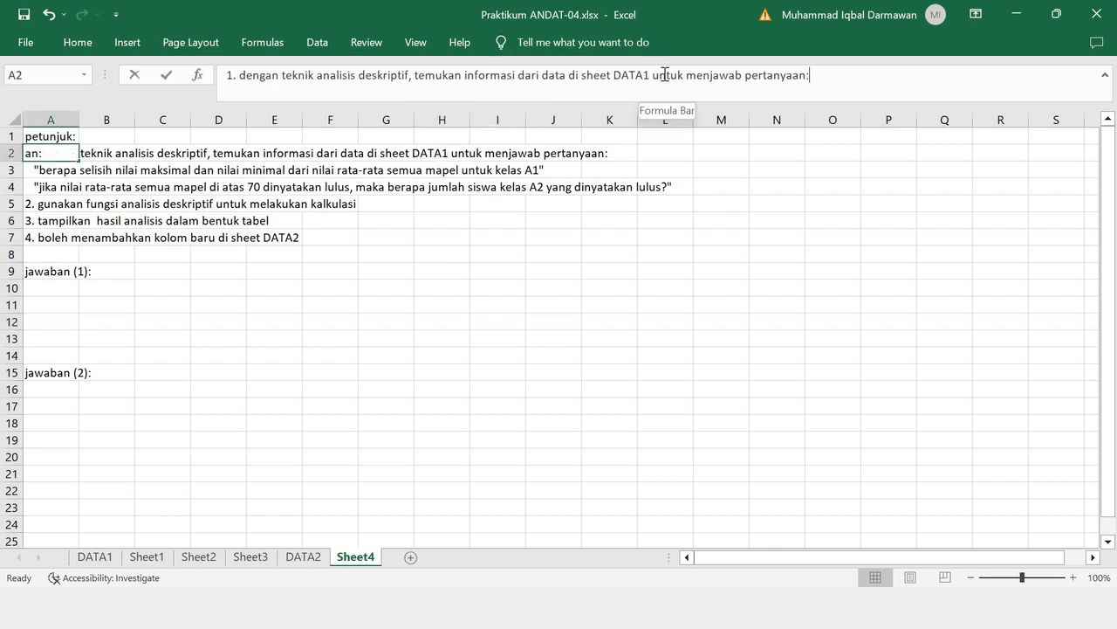
key(BackSpace)
text(2)
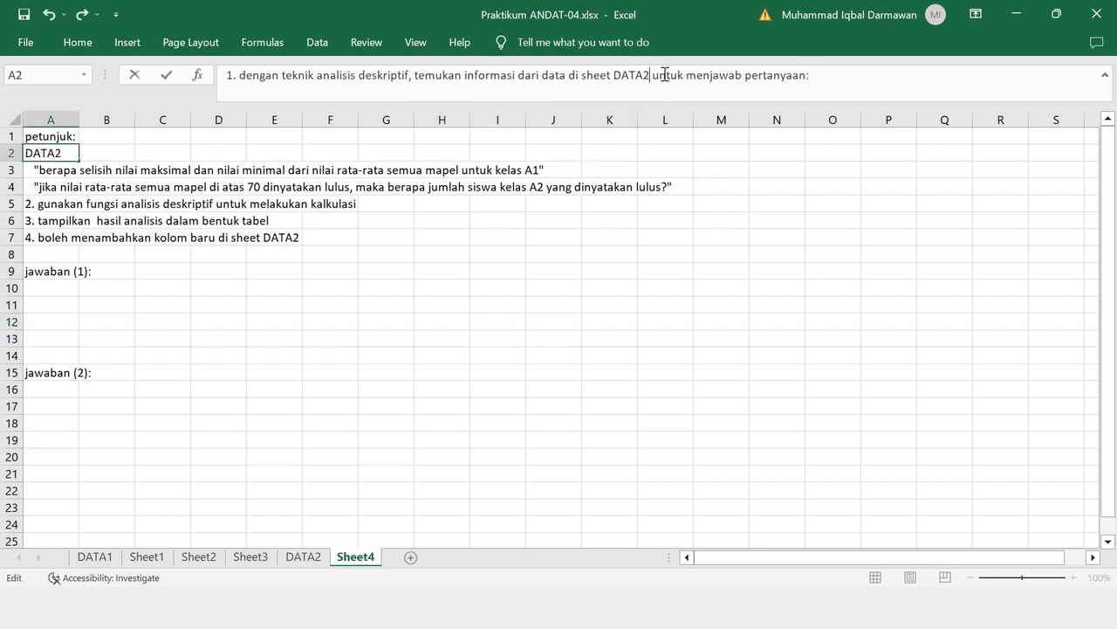
click(585, 235)
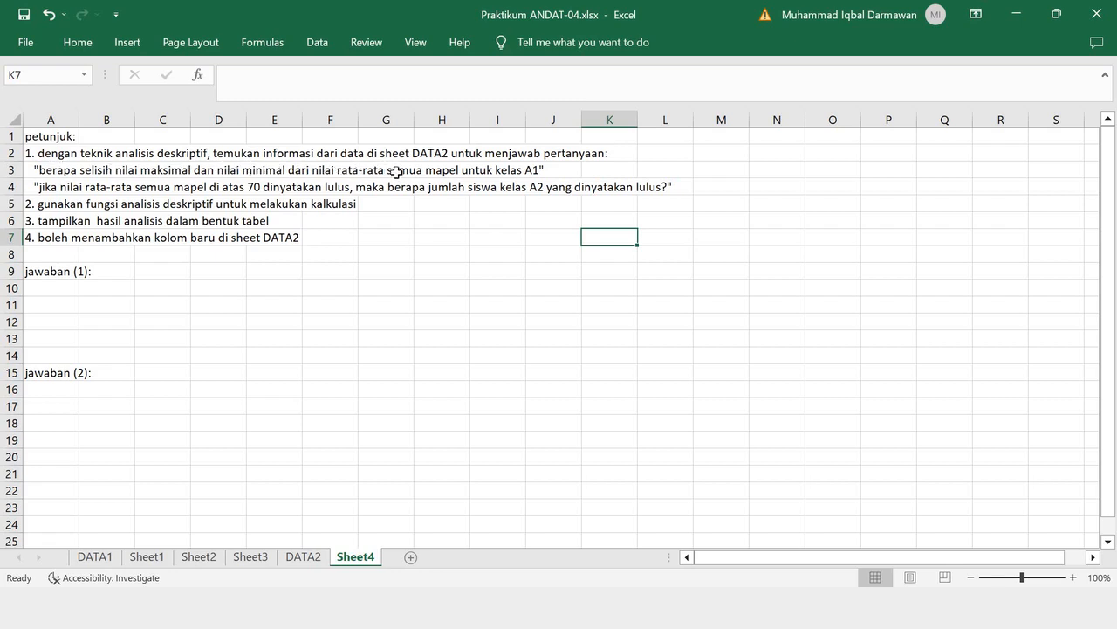
- On the DATA2 sheet, extend the score table into column G by filling the Nilai Bahasa Inggris column across
click(305, 559)
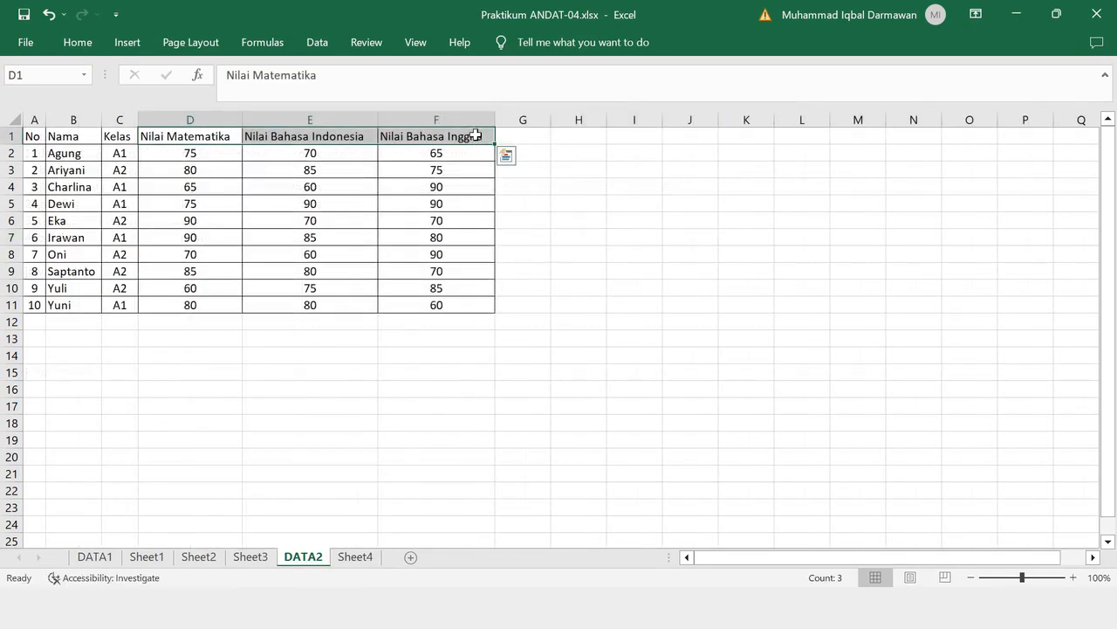
drag(437, 136, 524, 140)
- Title the new column in G1 "Nilai rata-rata" and autofit column G to its contents
click(518, 137)
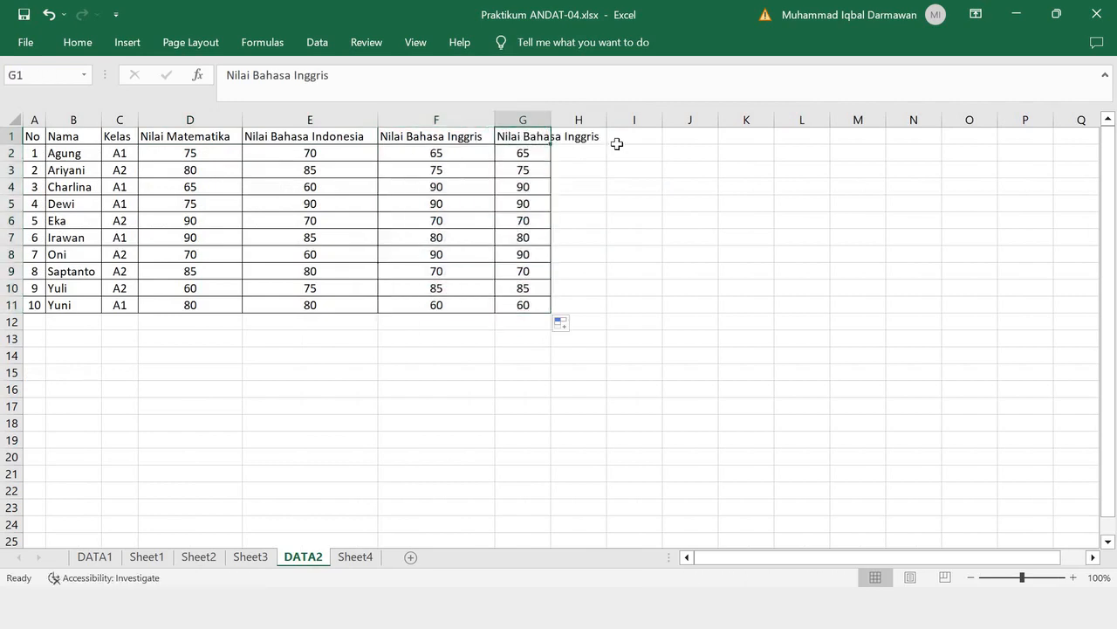
text(RATA)
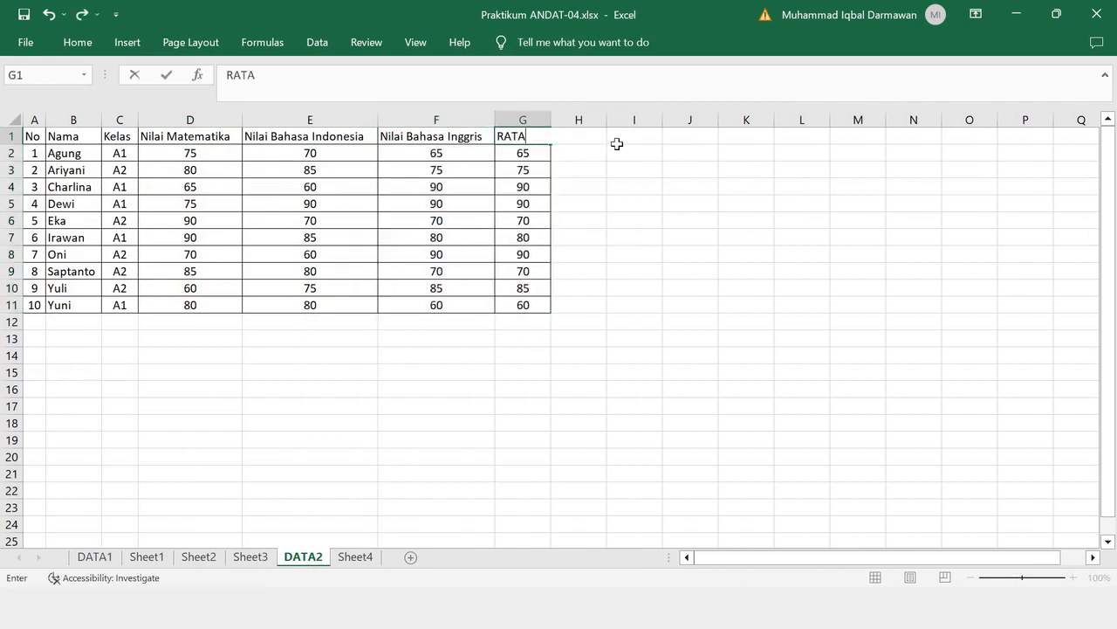
key(BackSpace)
key(BackSpace)
key(BackSpace)
text(-)
key(BackSpace)
key(BackSpace)
text(Nilai rata-rata)
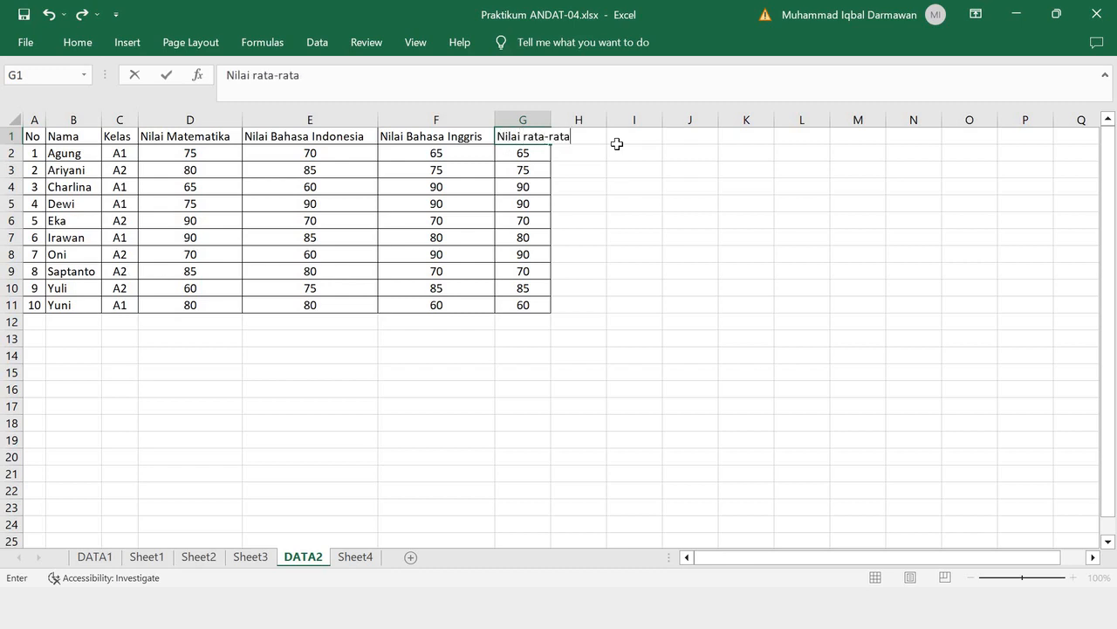
click(623, 206)
double_click(551, 117)
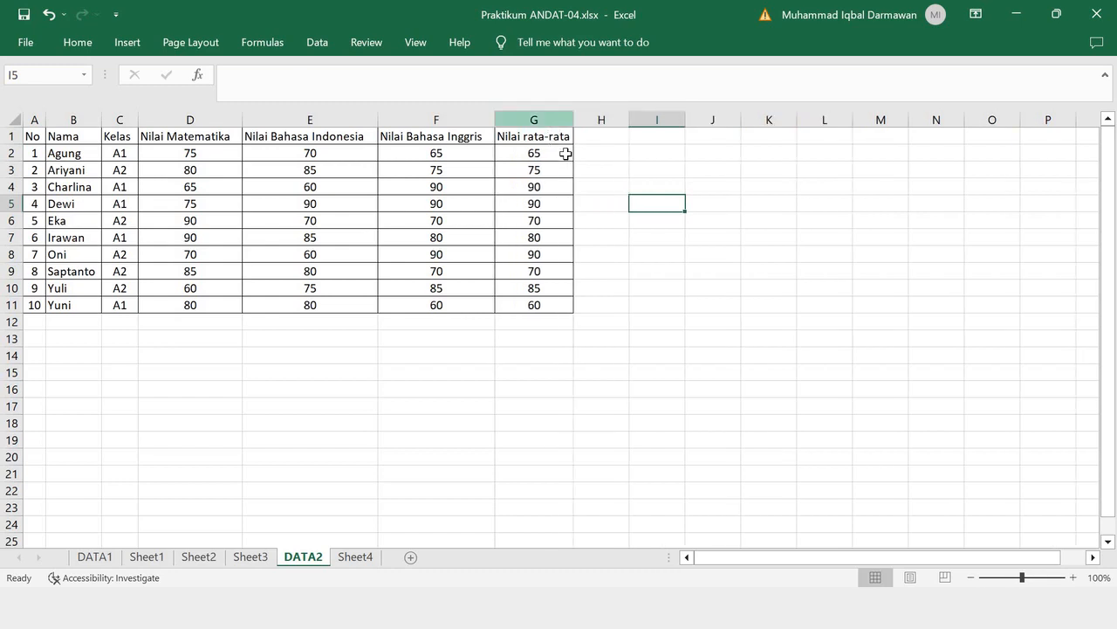
- Enter =AVERAGE(D2:F2) in G2 and fill the formula down to G11
click(566, 154)
text(=average)
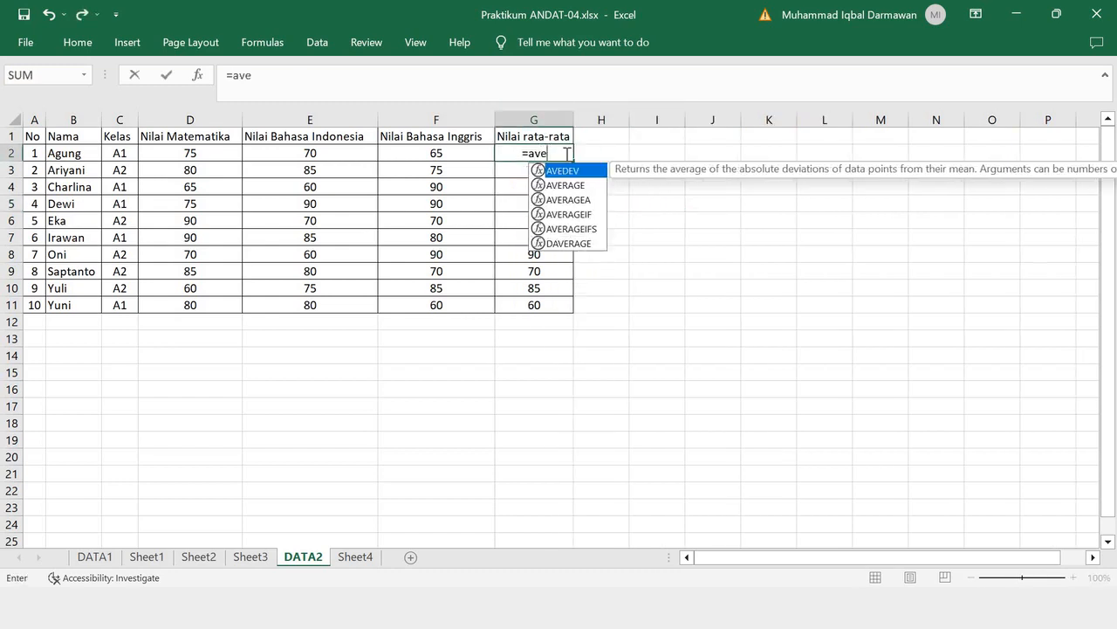
key(BackSpace)
key(BackSpace)
key(BackSpace)
key(BackSpace)
key(BackSpace)
key(BackSpace)
key(BackSpace)
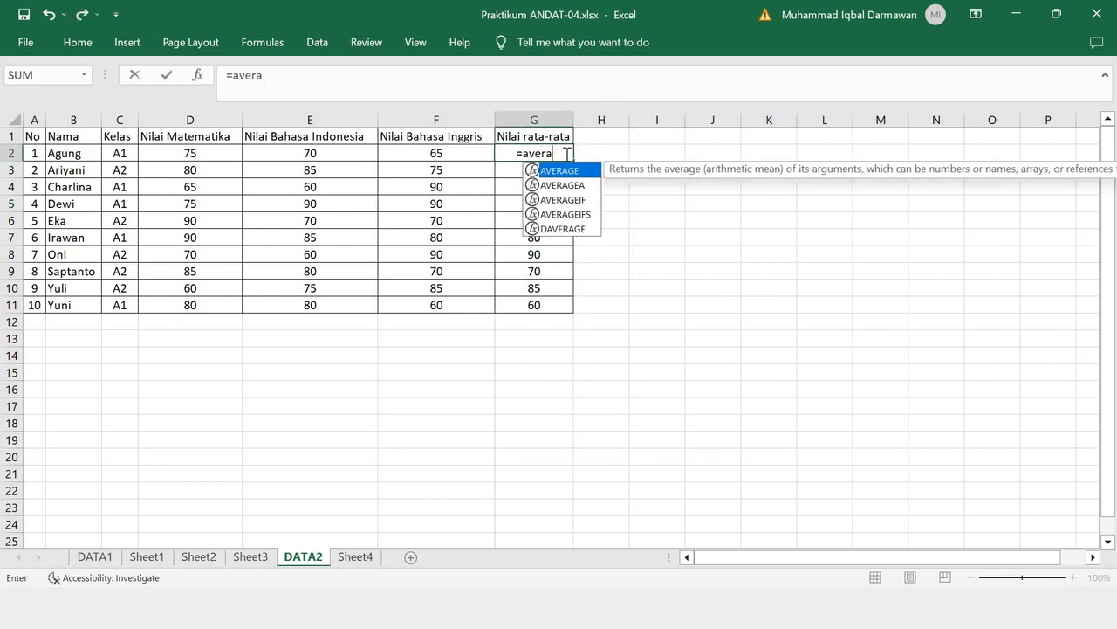
text(A)
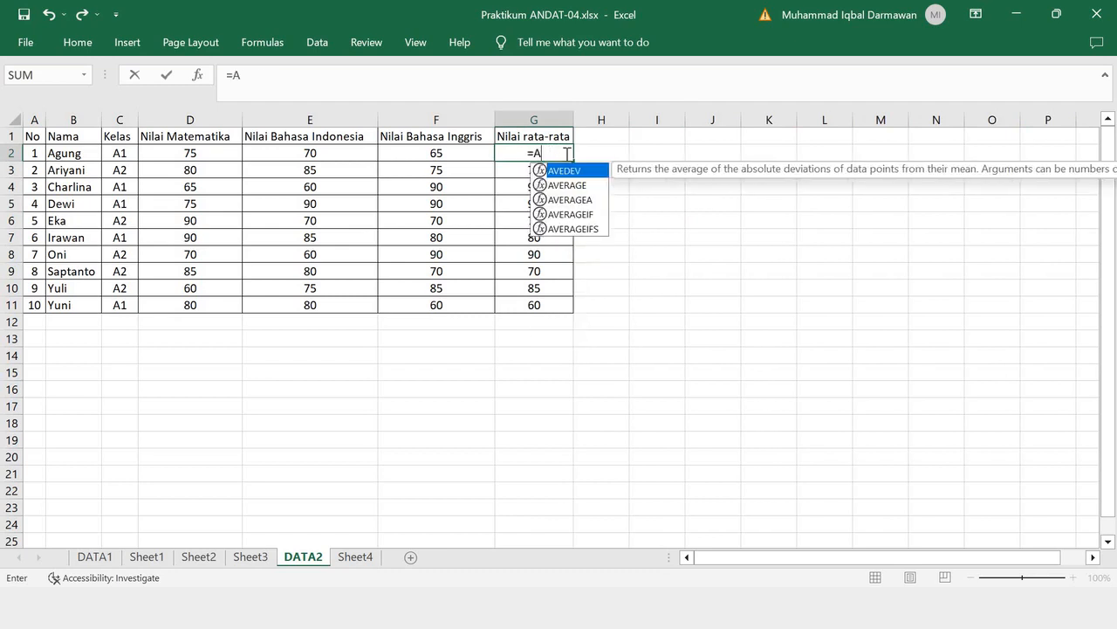
text(VERAGE()
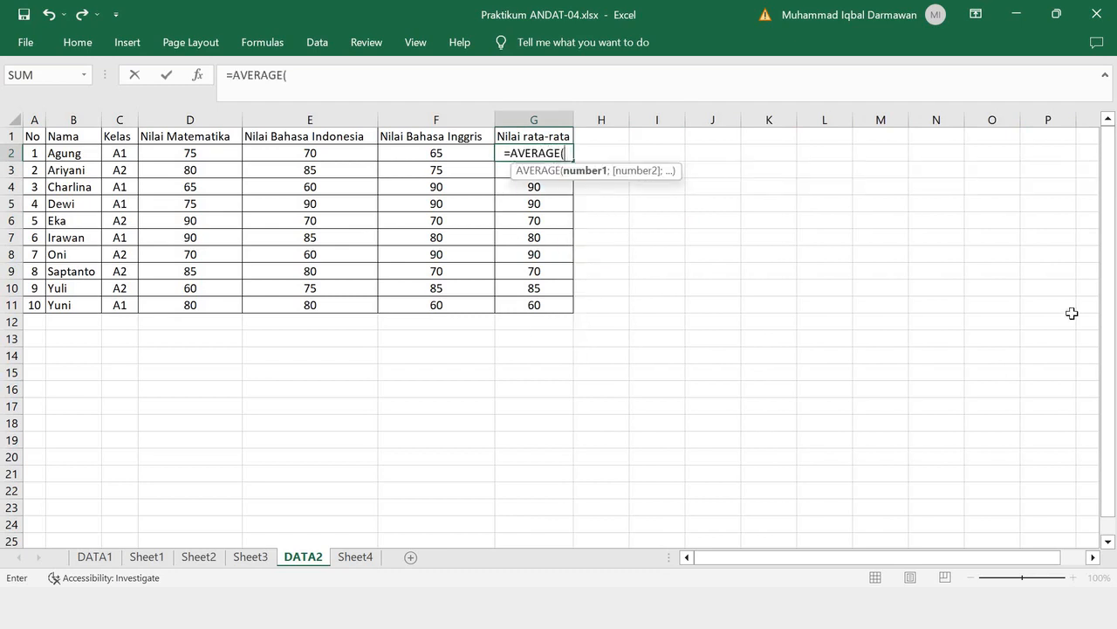
drag(400, 153, 183, 152)
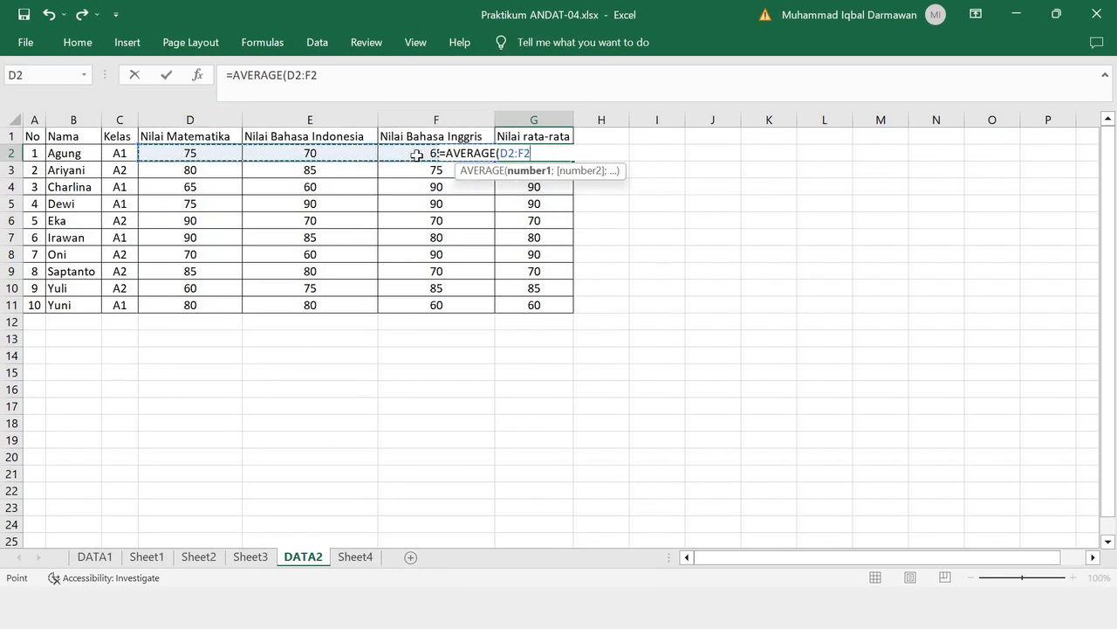
text())
key(Return)
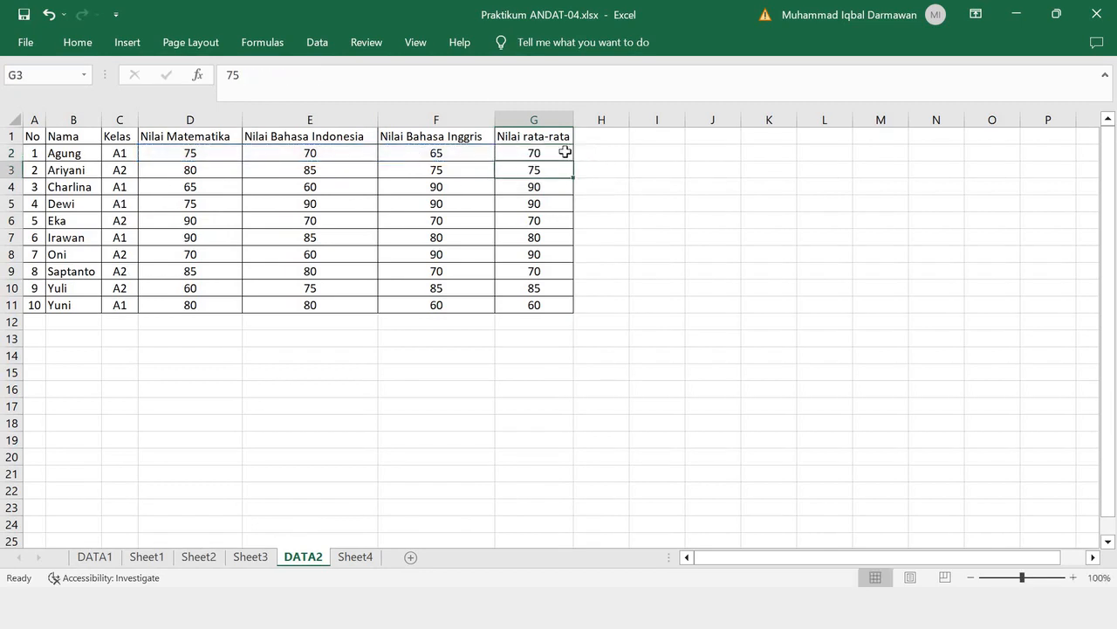
click(572, 158)
drag(576, 197, 571, 320)
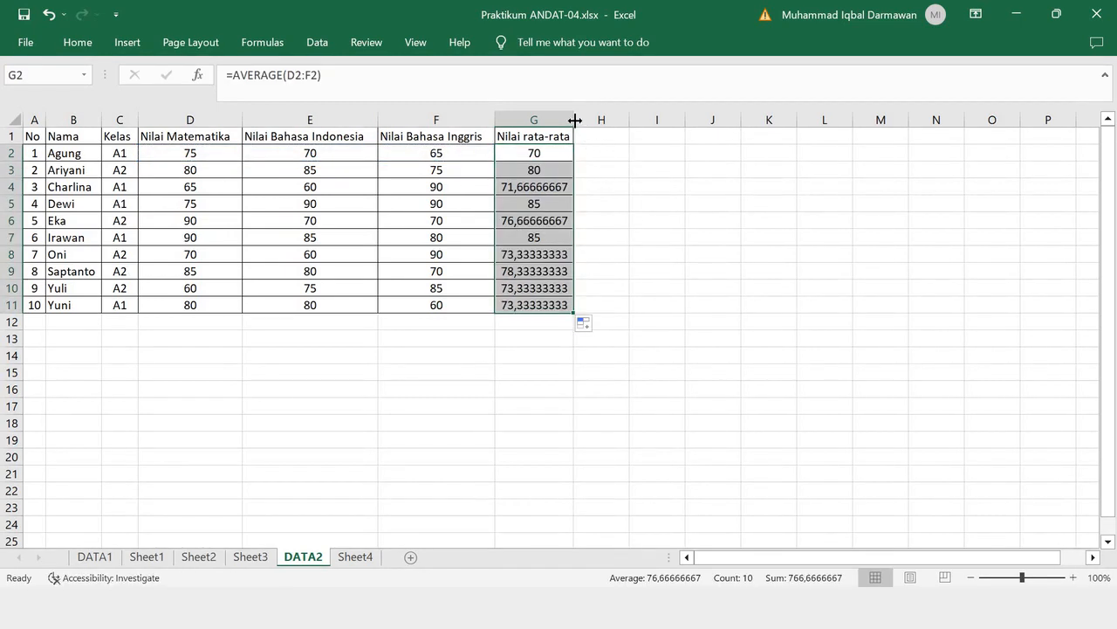
- Enter the header "RUMUS EXCEL" in H1 and autofit column H to its contents
click(590, 137)
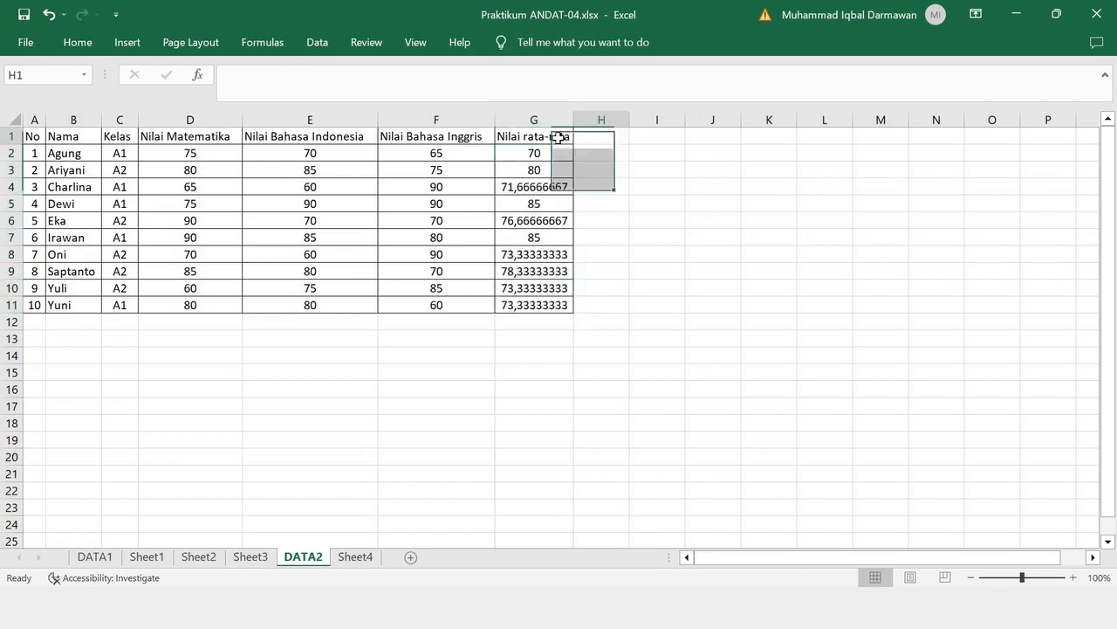
drag(558, 135, 608, 140)
text(RUMU)
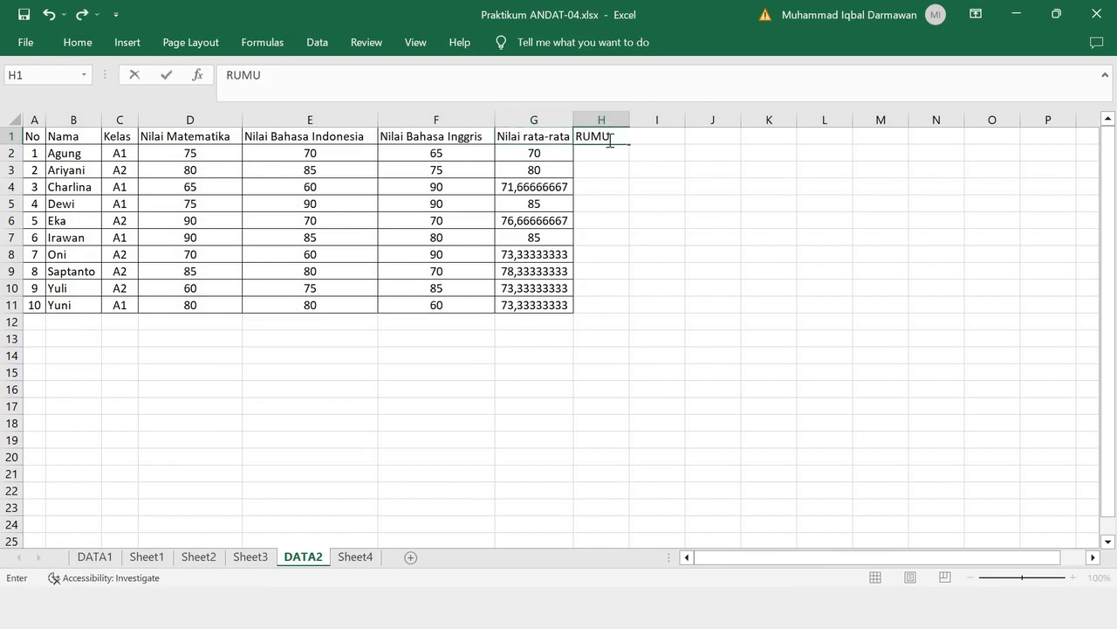
text(S EXCEL)
key(Return)
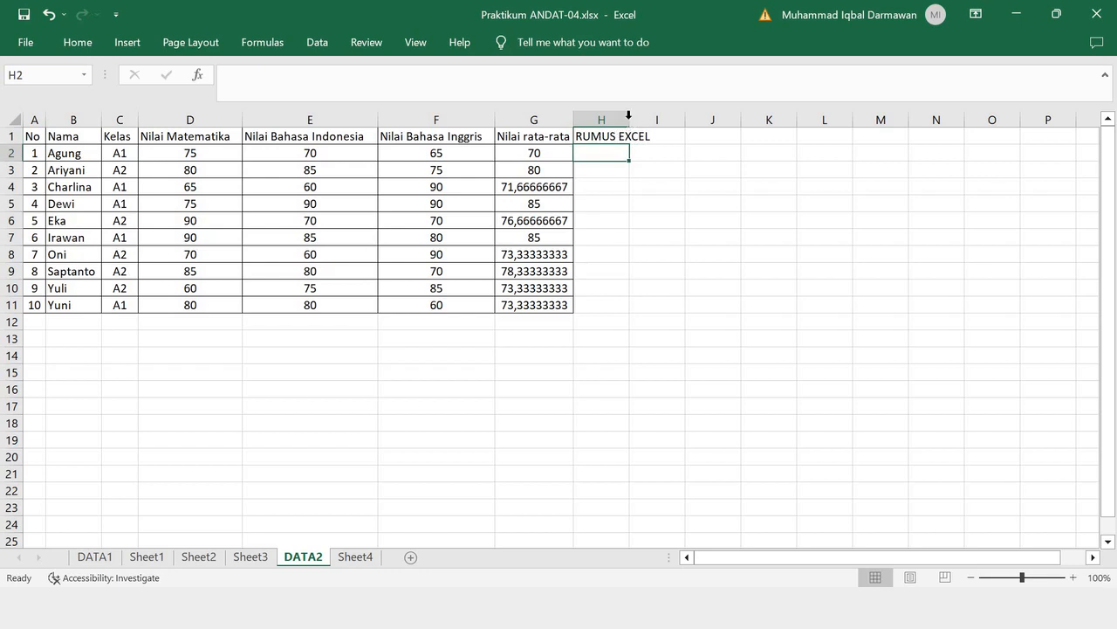
double_click(629, 117)
- Try to copy the average formula cell G2 into H2
click(572, 161)
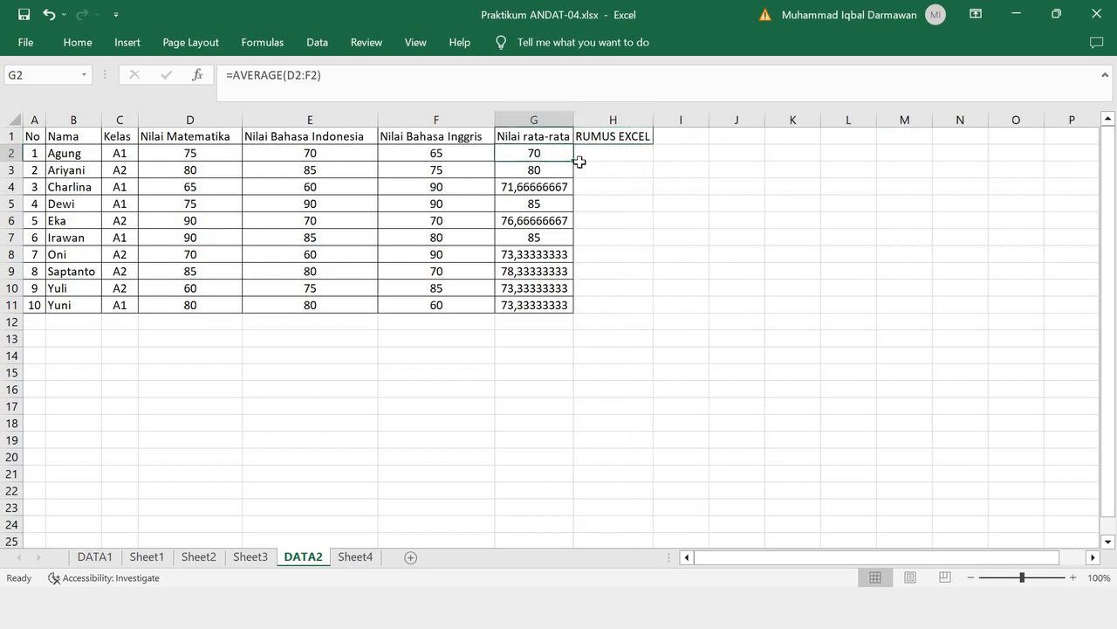
key(ctrl+c)
click(610, 153)
key(ctrl+v)
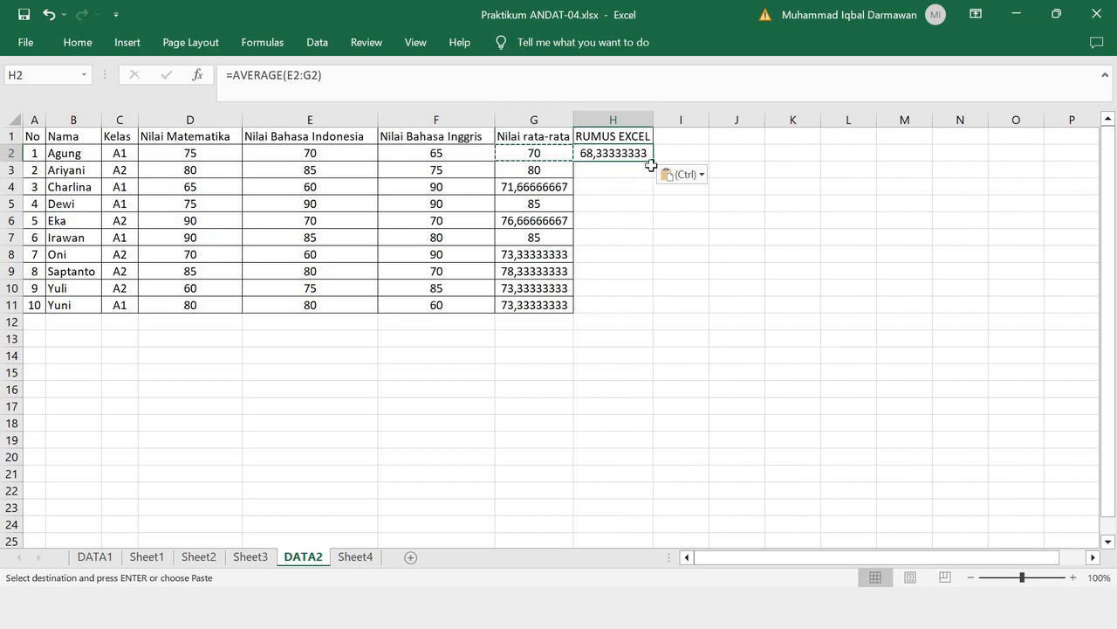
key(Escape)
key(ctrl+z)
- Document G2's formula in H2 as the text '=AVERAGE(D2:F2) and autofit column H again
double_click(557, 153)
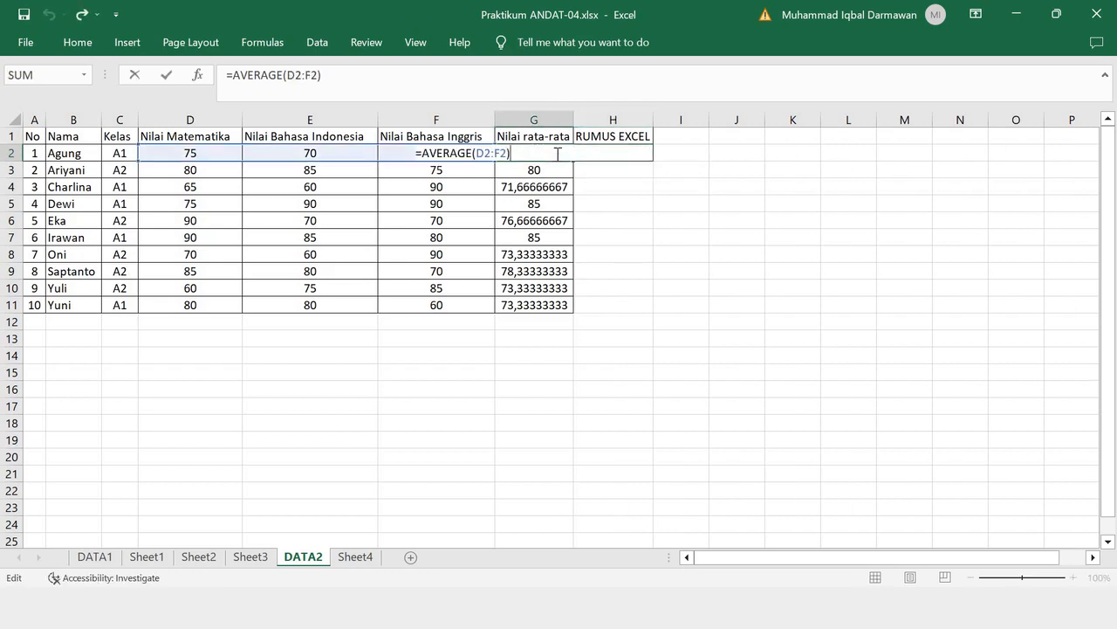
drag(339, 80, 140, 77)
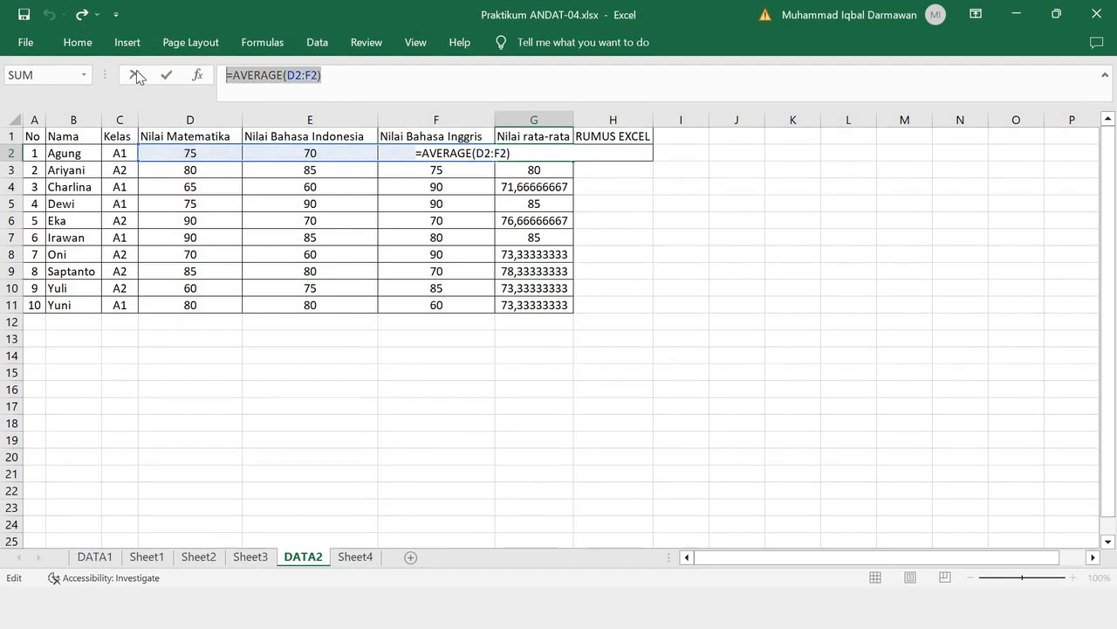
click(135, 76)
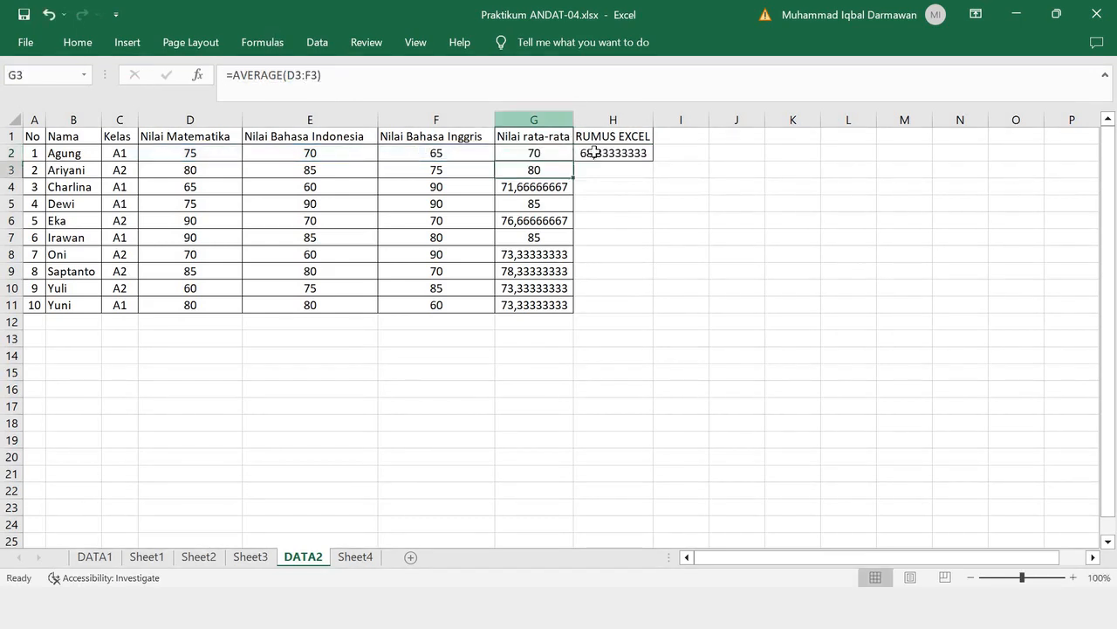
click(595, 153)
key(BackSpace)
key(ctrl+v)
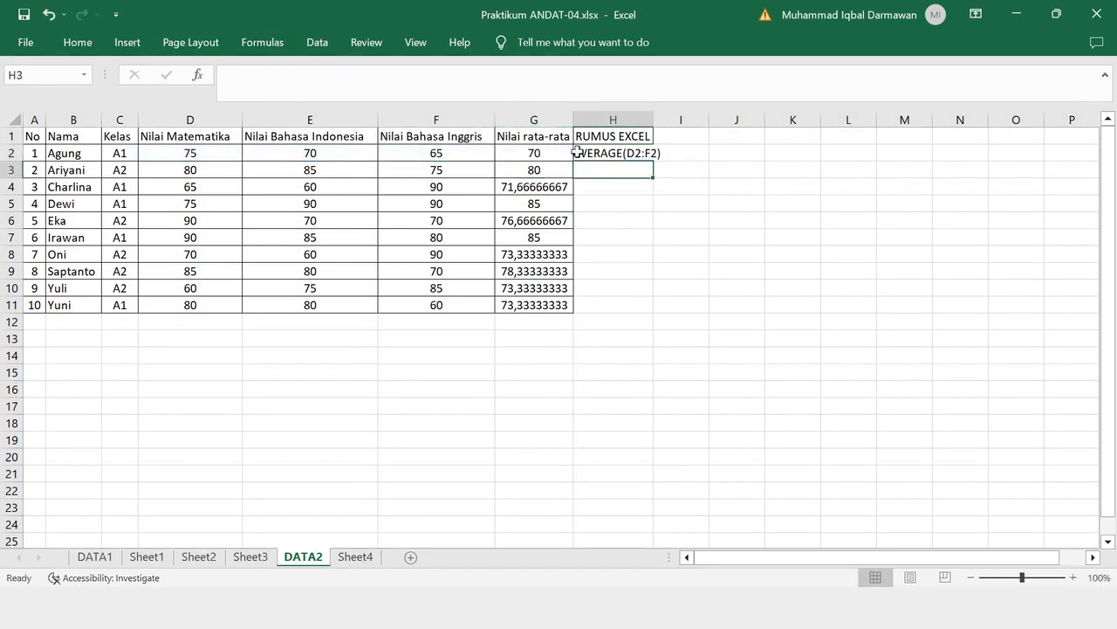
key(Return)
double_click(653, 119)
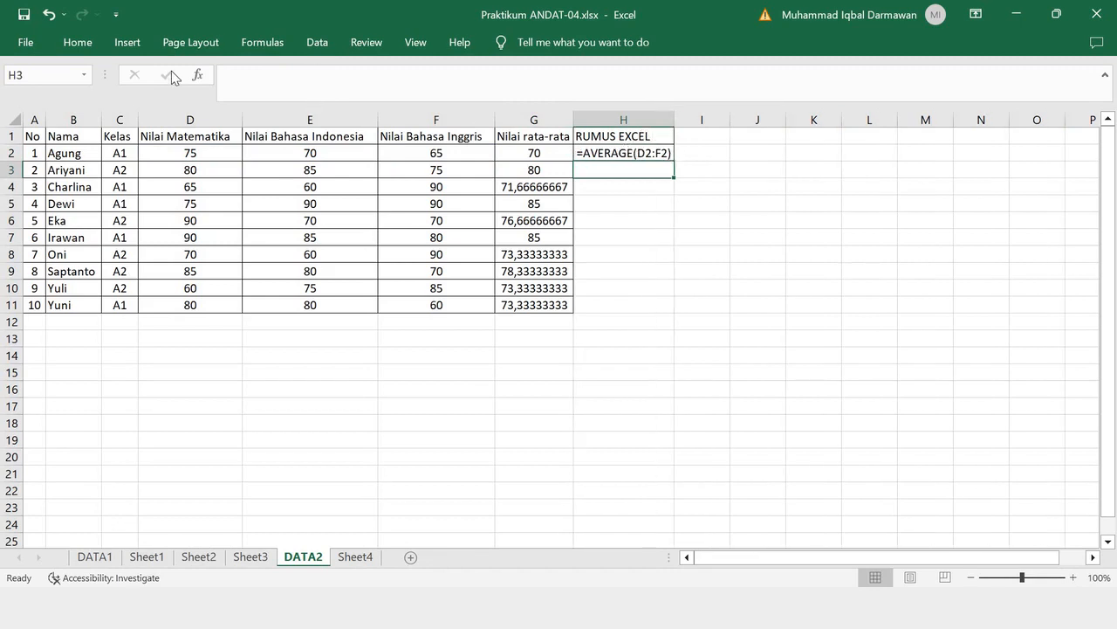
- Left-align the formula text in H2
key(Up)
click(292, 104)
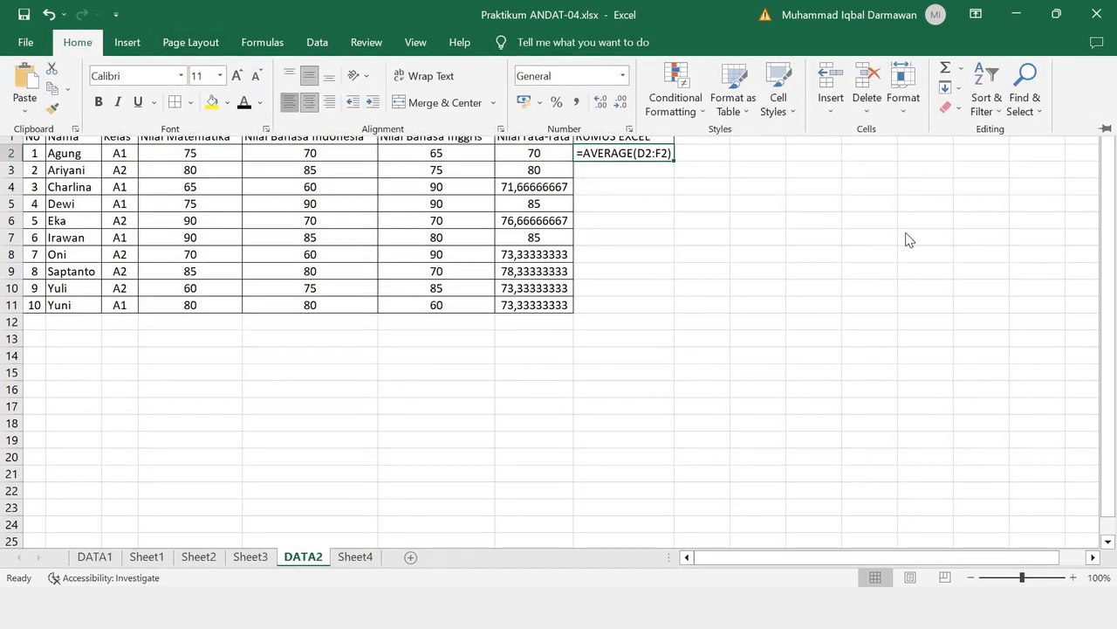
click(830, 249)
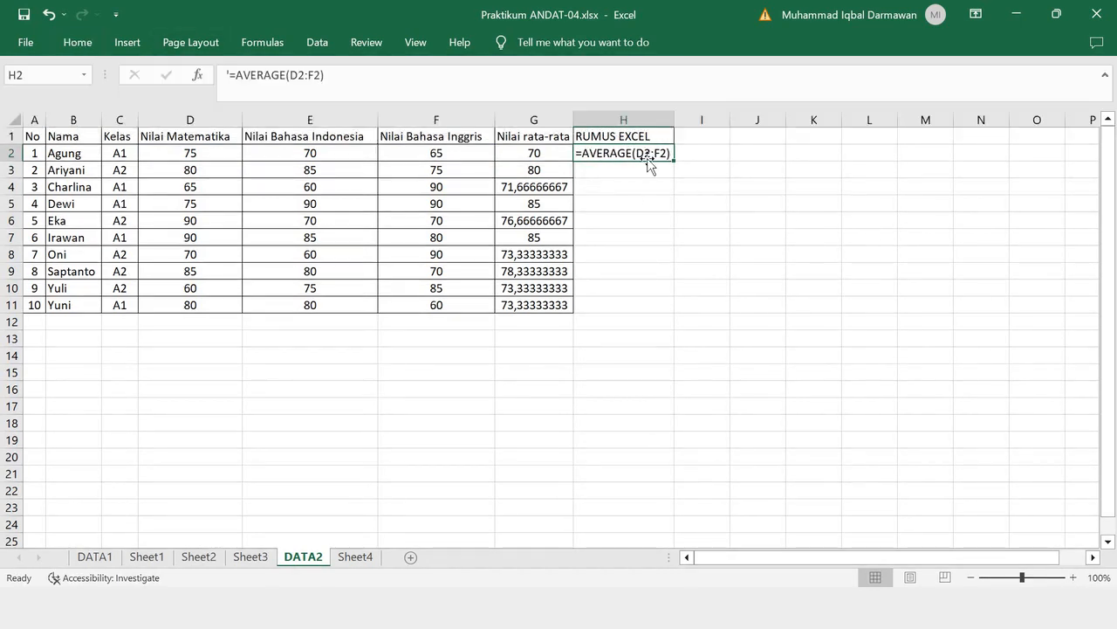
double_click(186, 155)
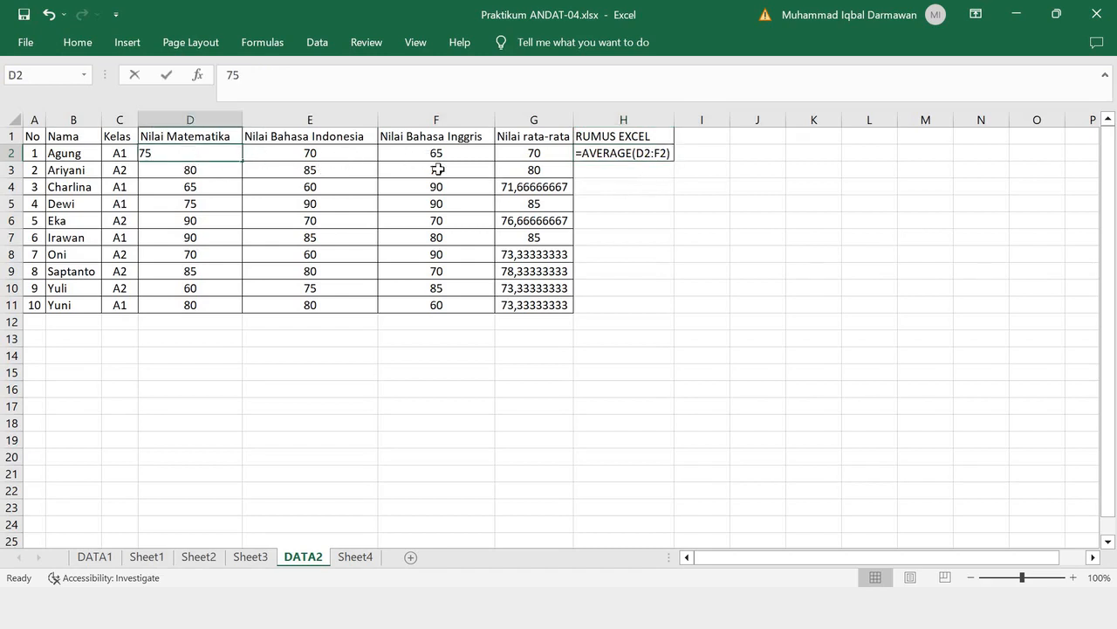
key(Return)
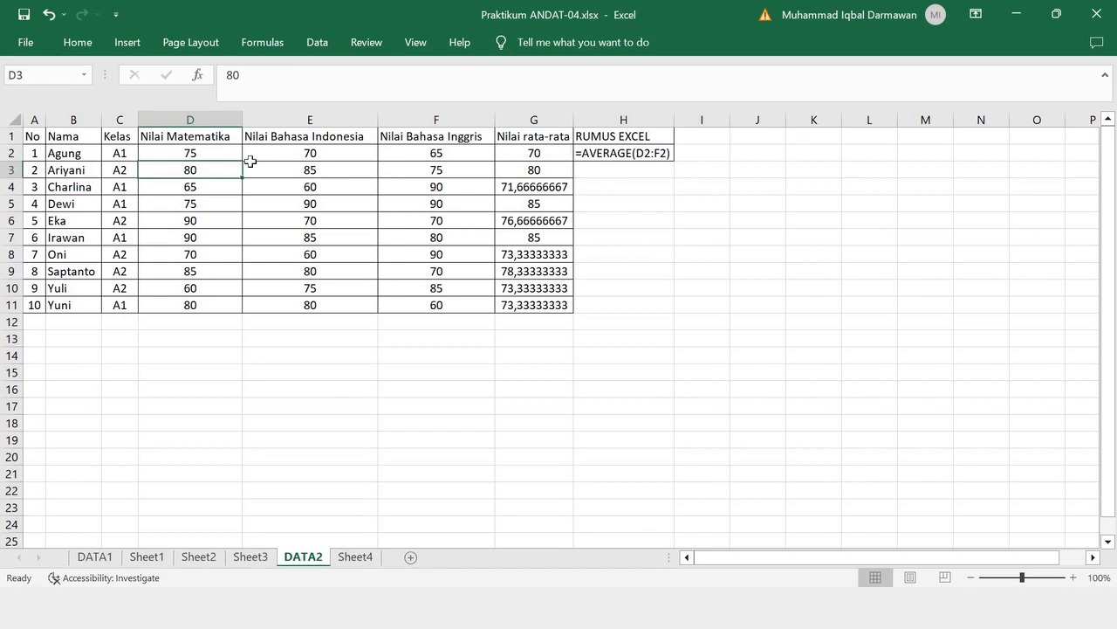
drag(220, 152, 567, 306)
click(625, 271)
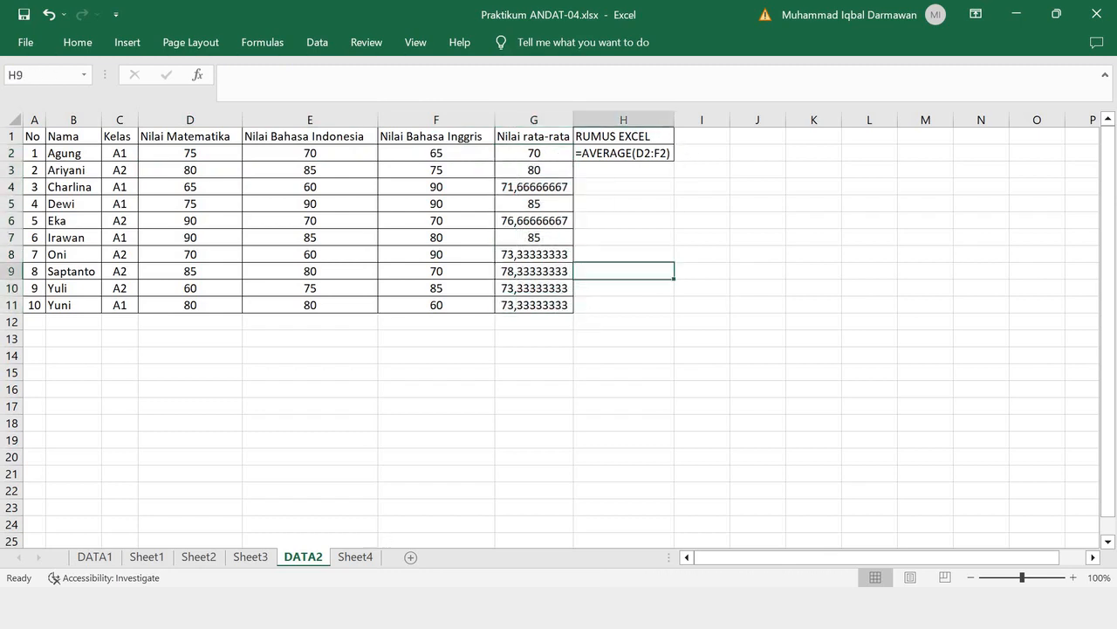
- Open Sheet4 with the instructions and the answer areas
click(352, 556)
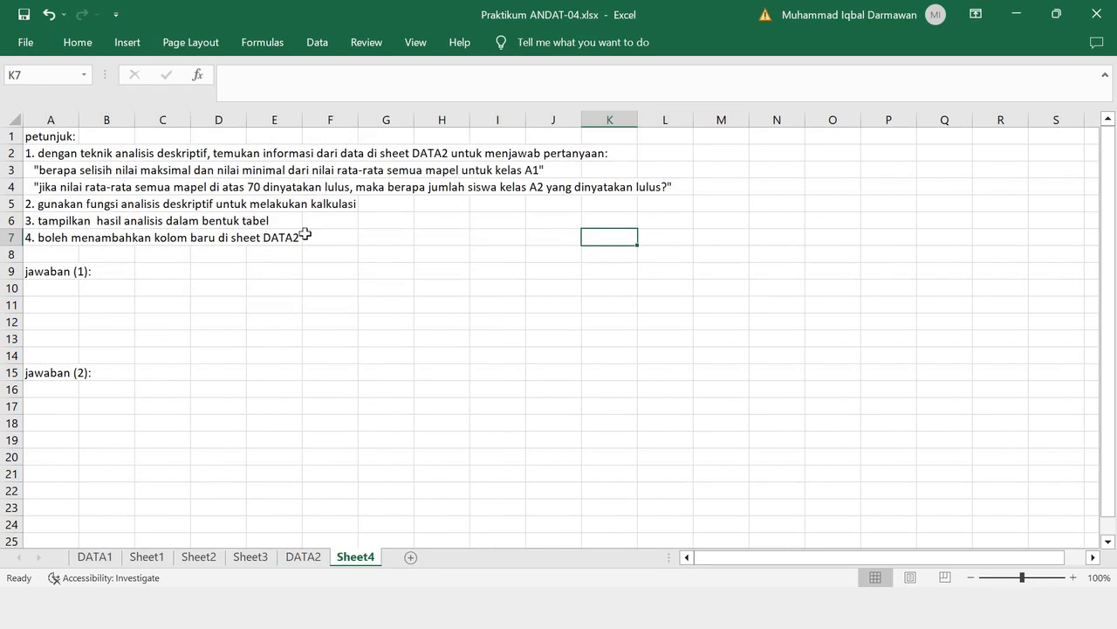
click(12, 372)
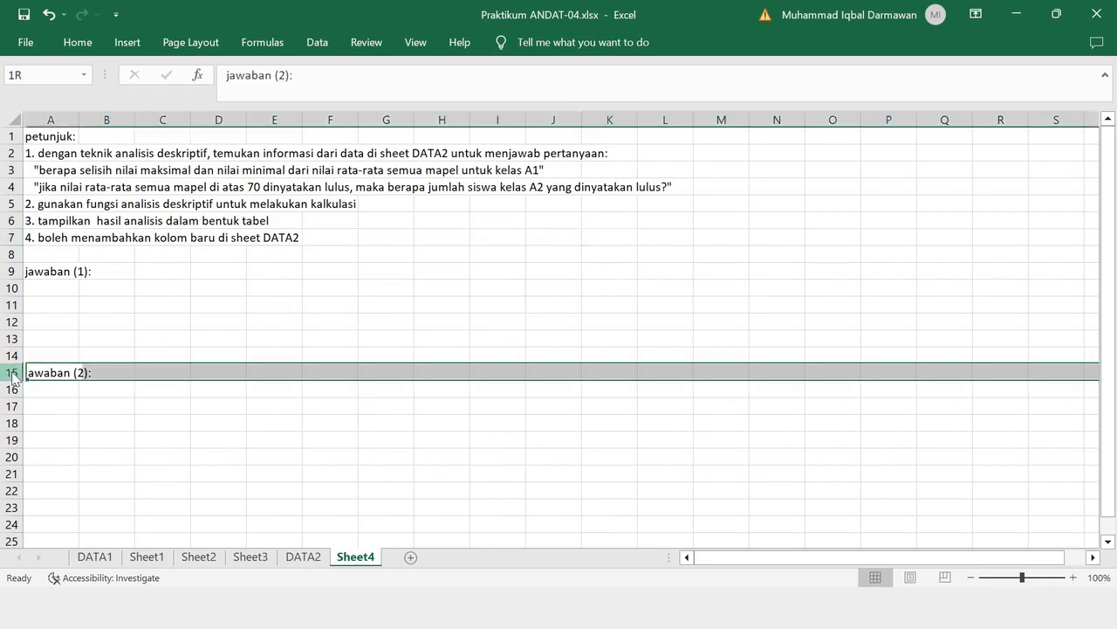
right_click(13, 372)
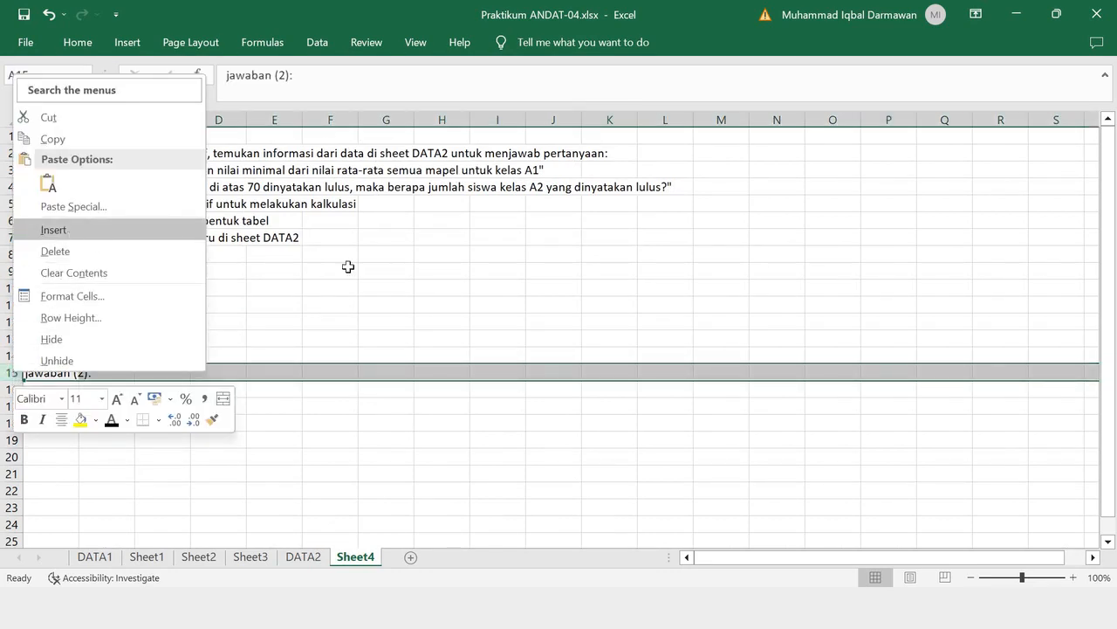
key(Escape)
drag(10, 288, 7, 372)
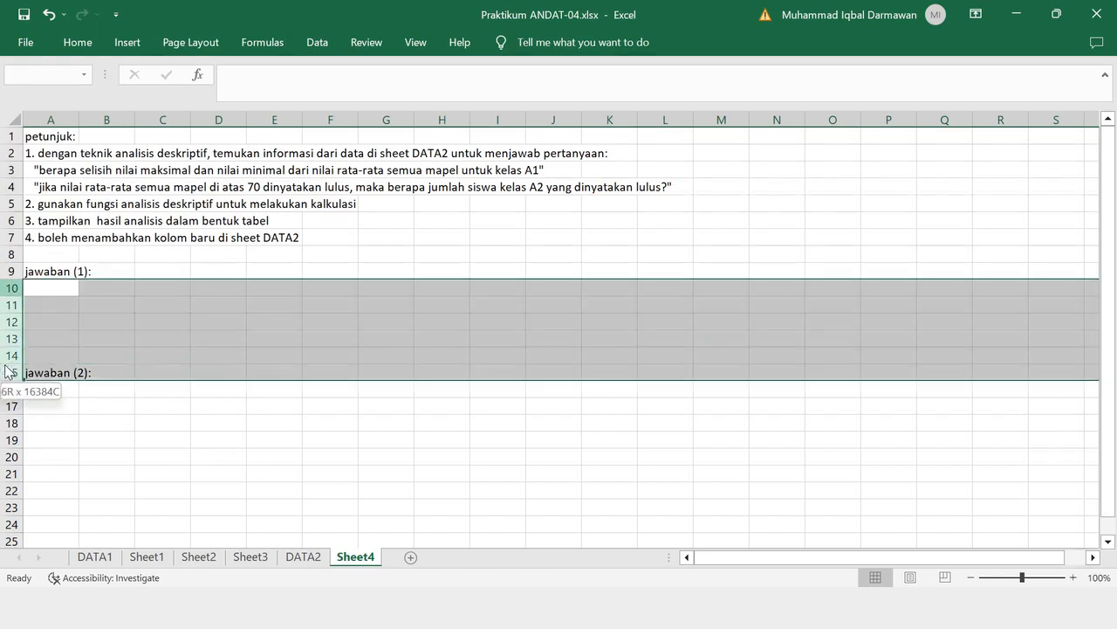
right_click(7, 373)
click(325, 338)
click(107, 322)
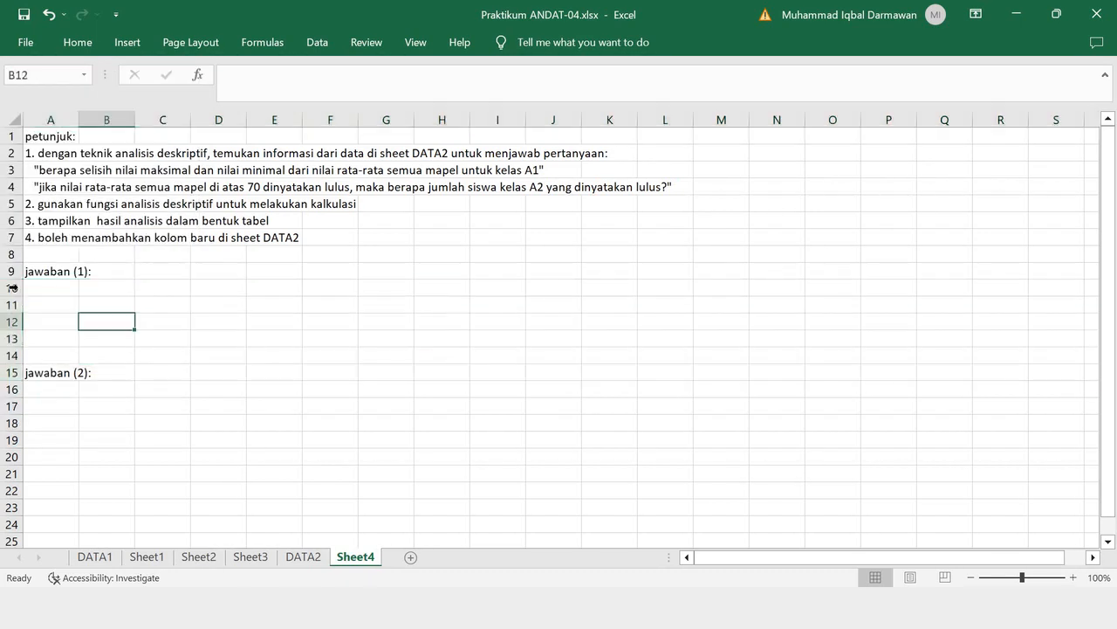
- Insert four blank rows at rows 10 to 13, between the jawaban (1) and jawaban (2) labels
drag(11, 288, 11, 341)
right_click(11, 341)
click(68, 200)
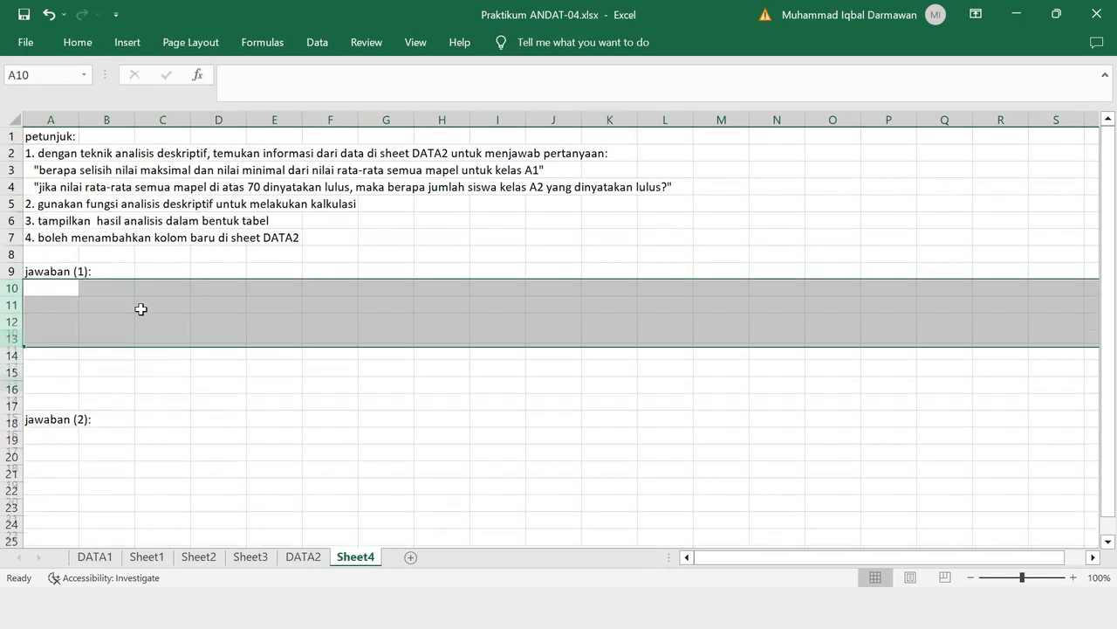
click(210, 358)
- Try to copy the score table A1:G11 from DATA2 into Sheet4 at A10, then undo the paste
click(301, 557)
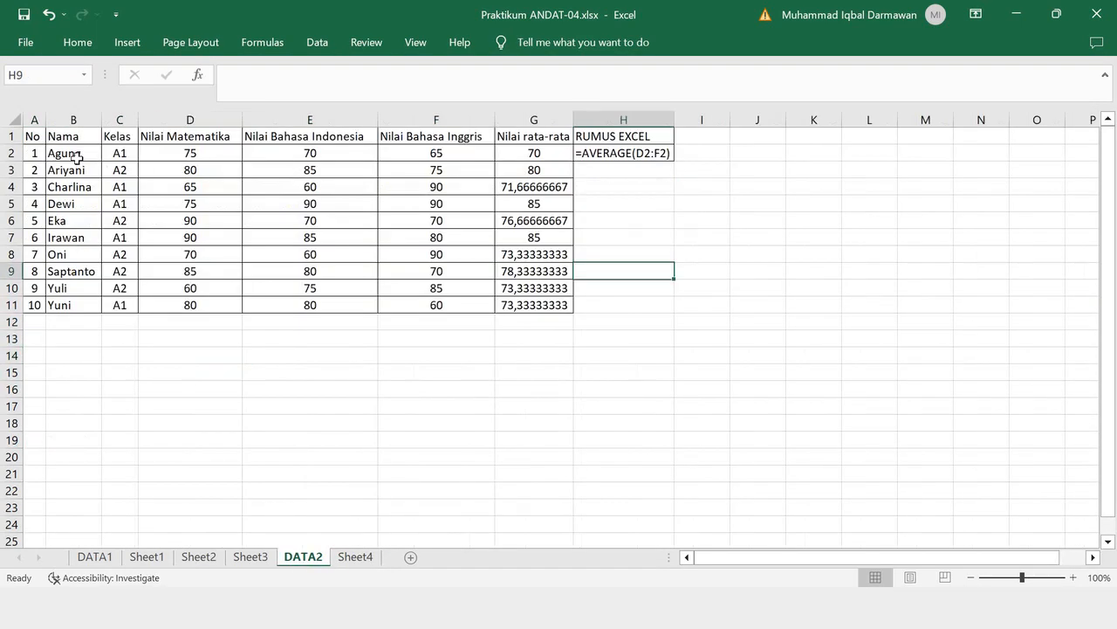
drag(34, 135, 559, 305)
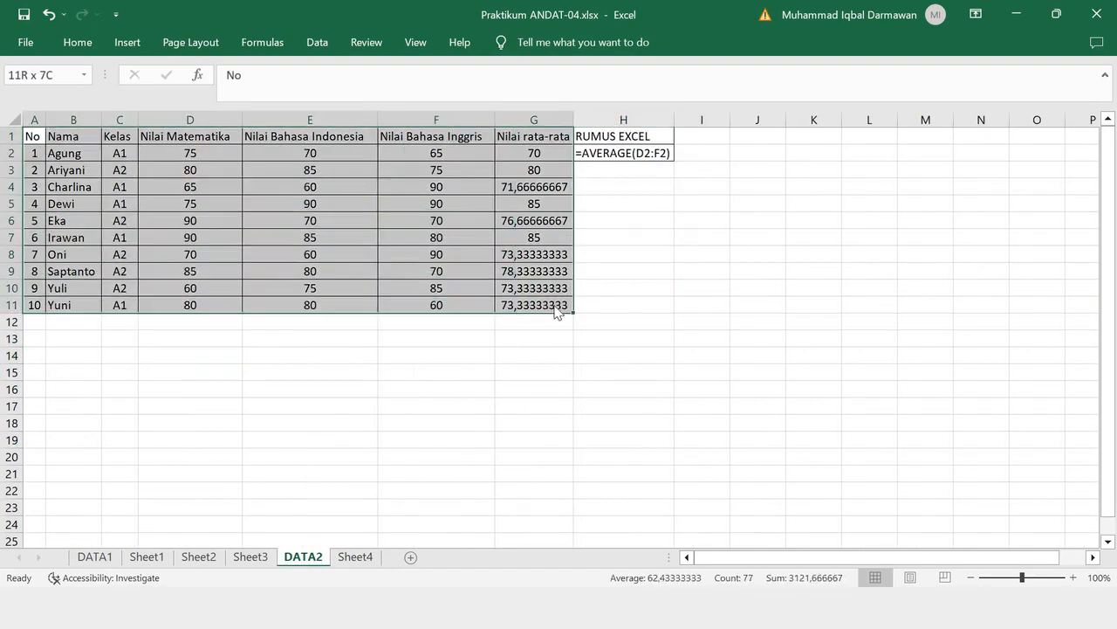
right_click(559, 306)
click(596, 191)
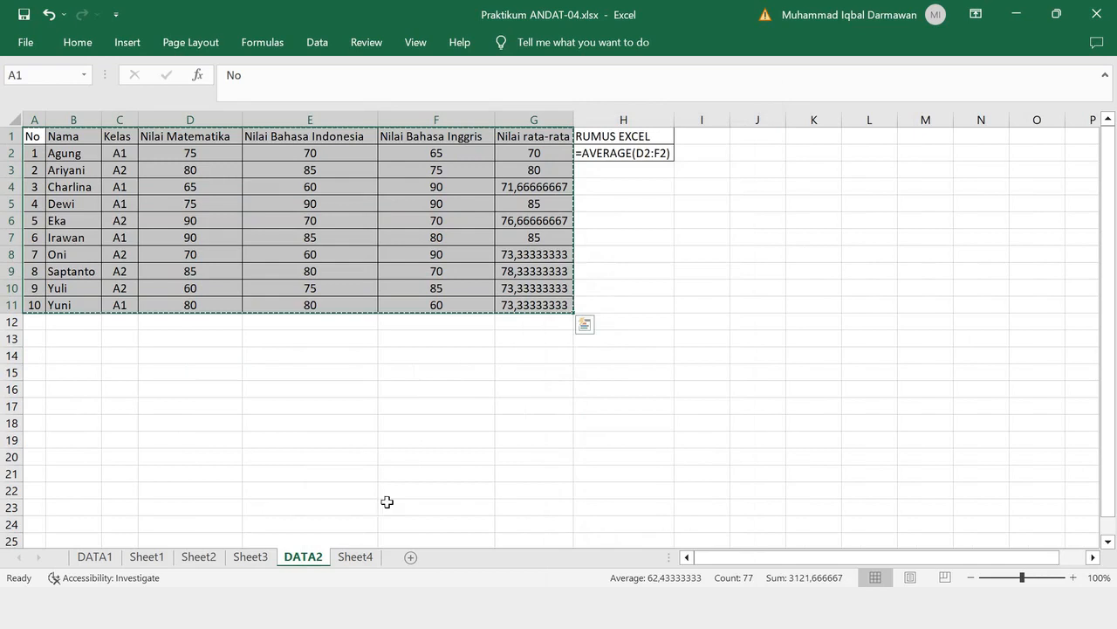
click(355, 557)
click(65, 287)
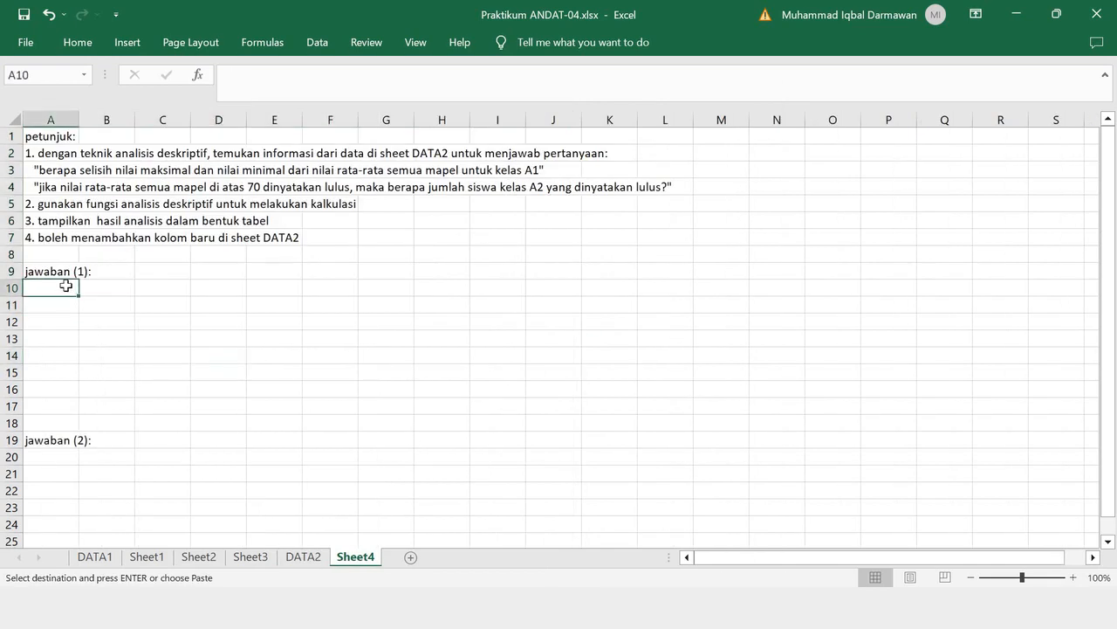
key(ctrl+v)
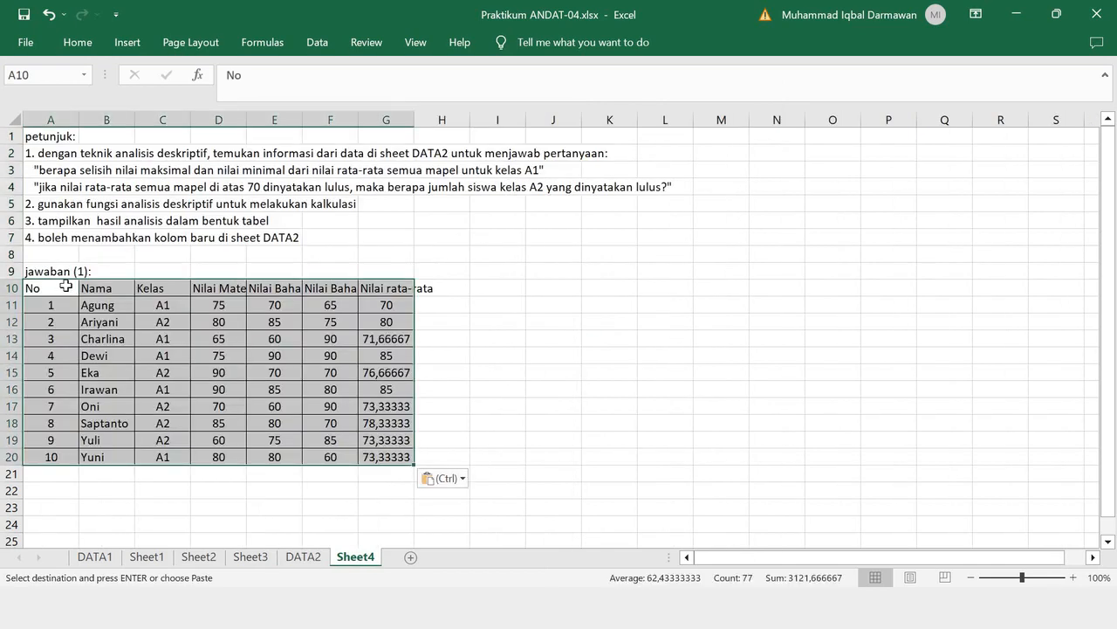
key(ctrl+z)
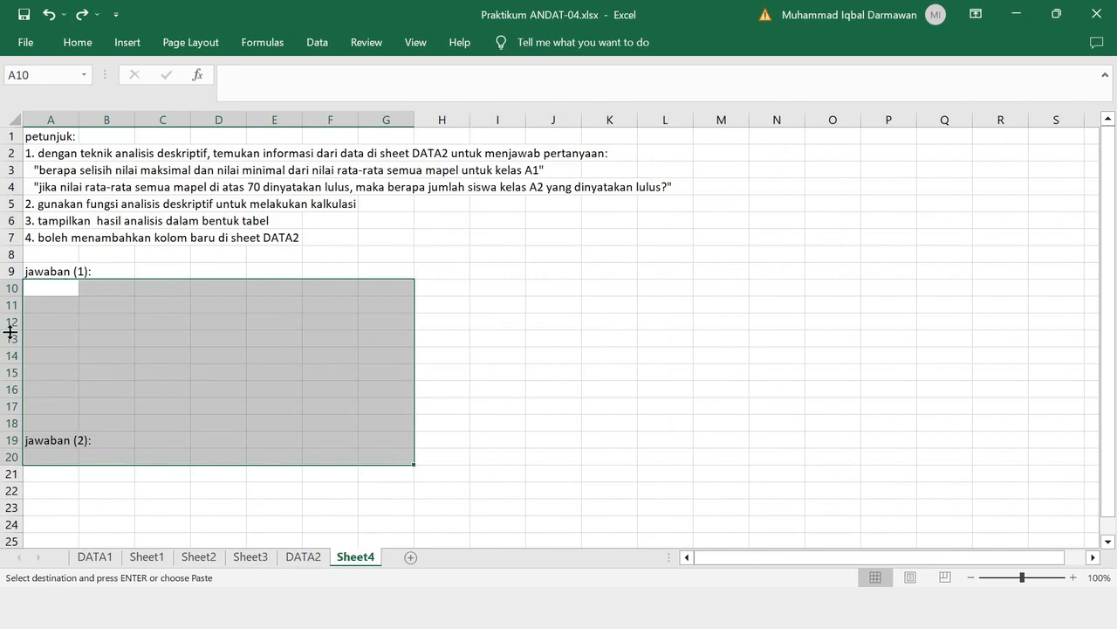
- Paste the copied score table into Sheet4 at A10, directly below the jawaban (1) label
drag(9, 289, 8, 425)
right_click(8, 425)
key(Escape)
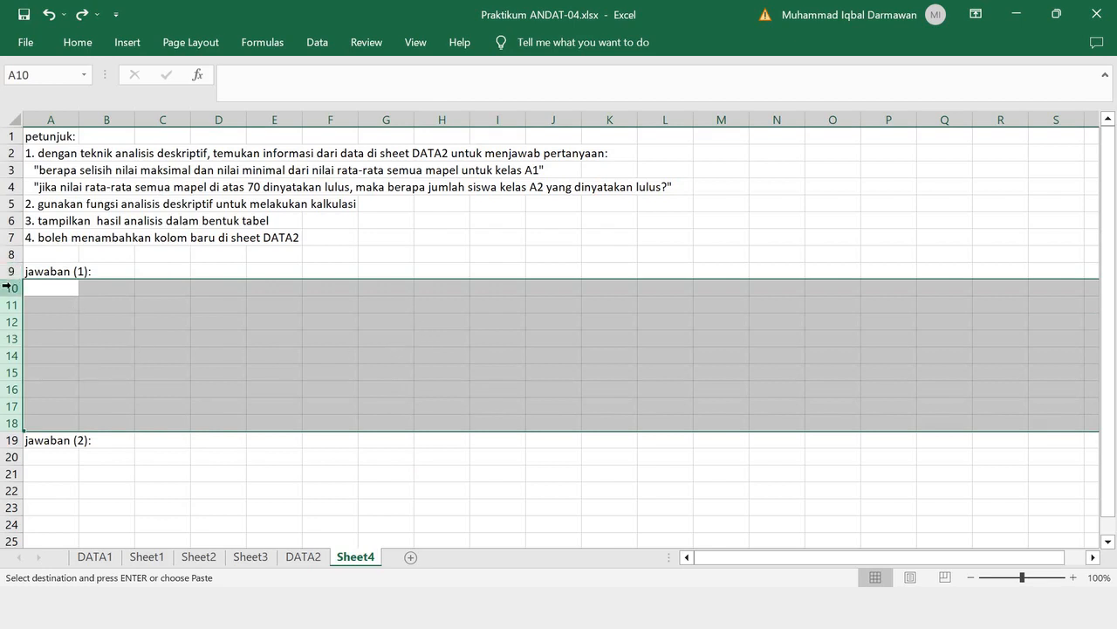
click(50, 286)
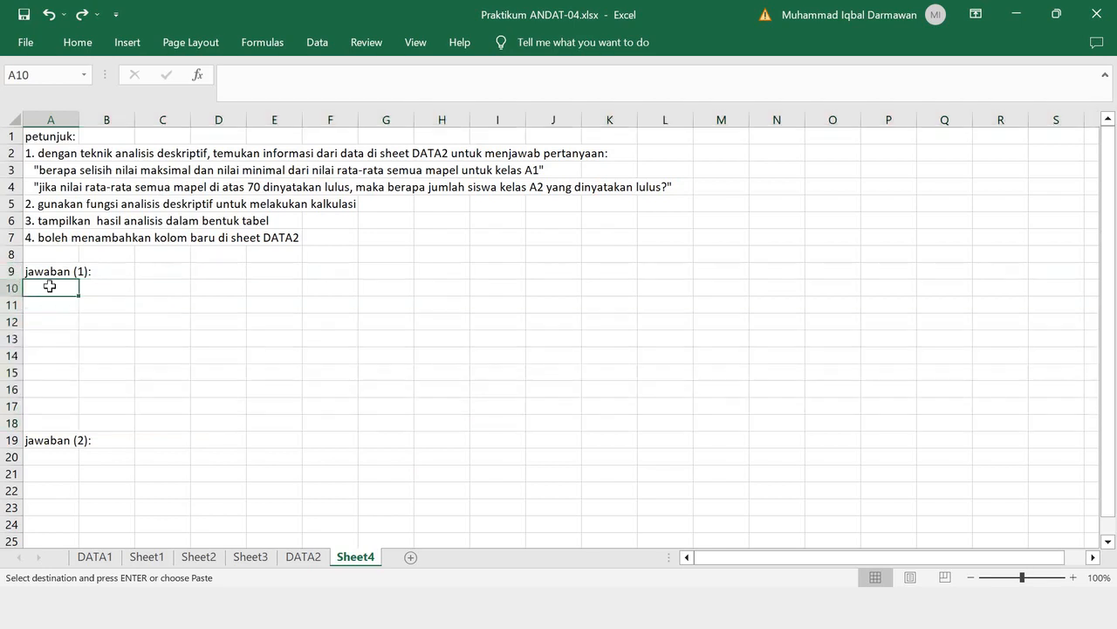
key(ctrl+v)
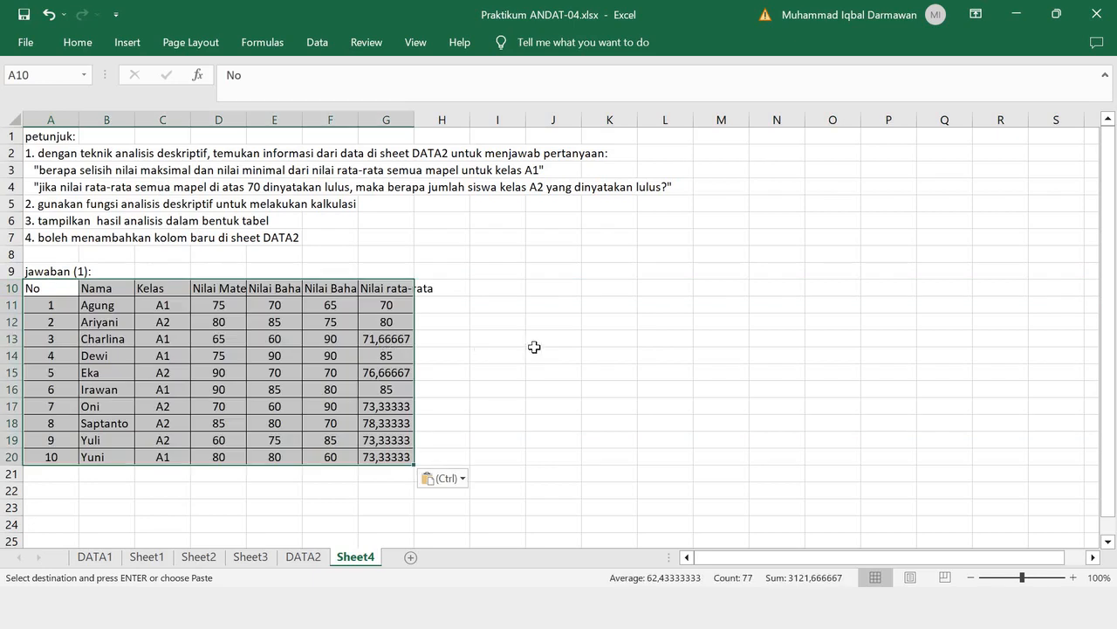
click(535, 351)
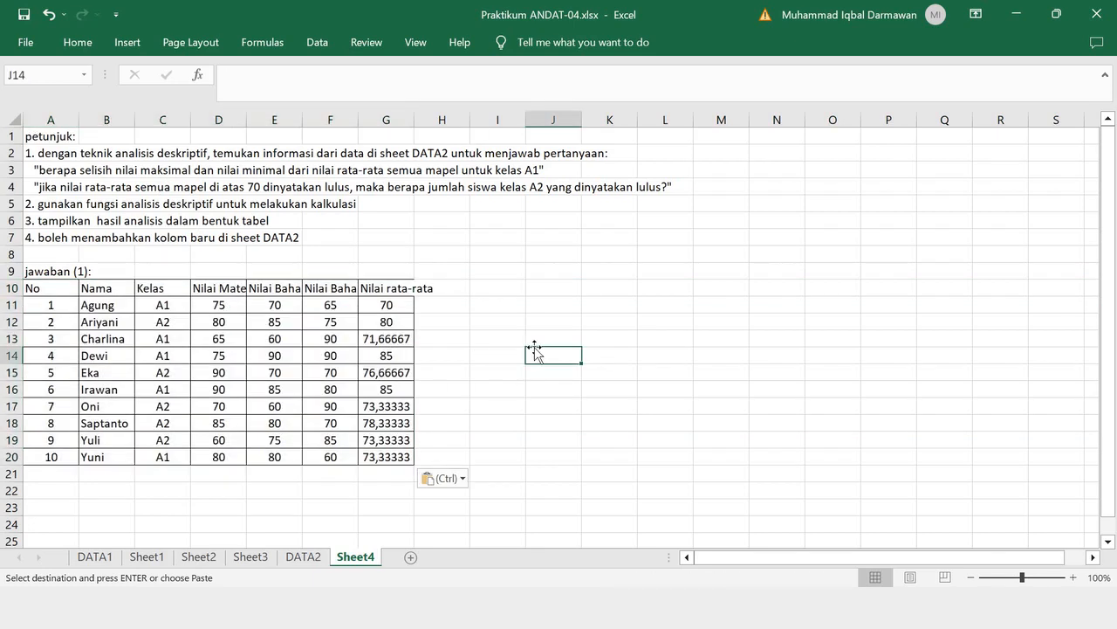
click(168, 289)
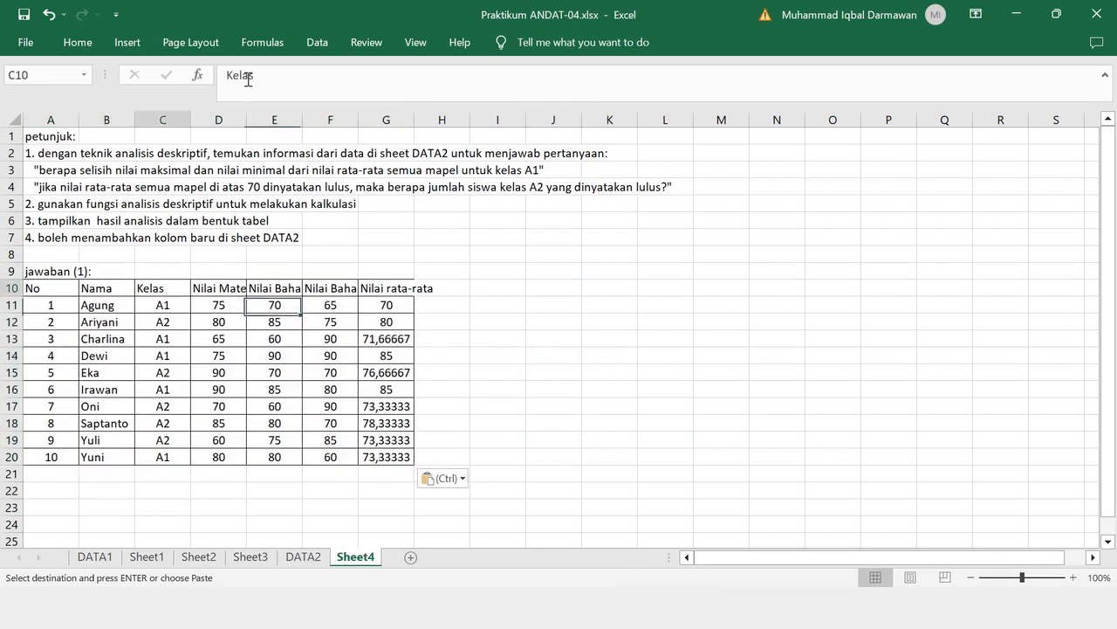
click(317, 42)
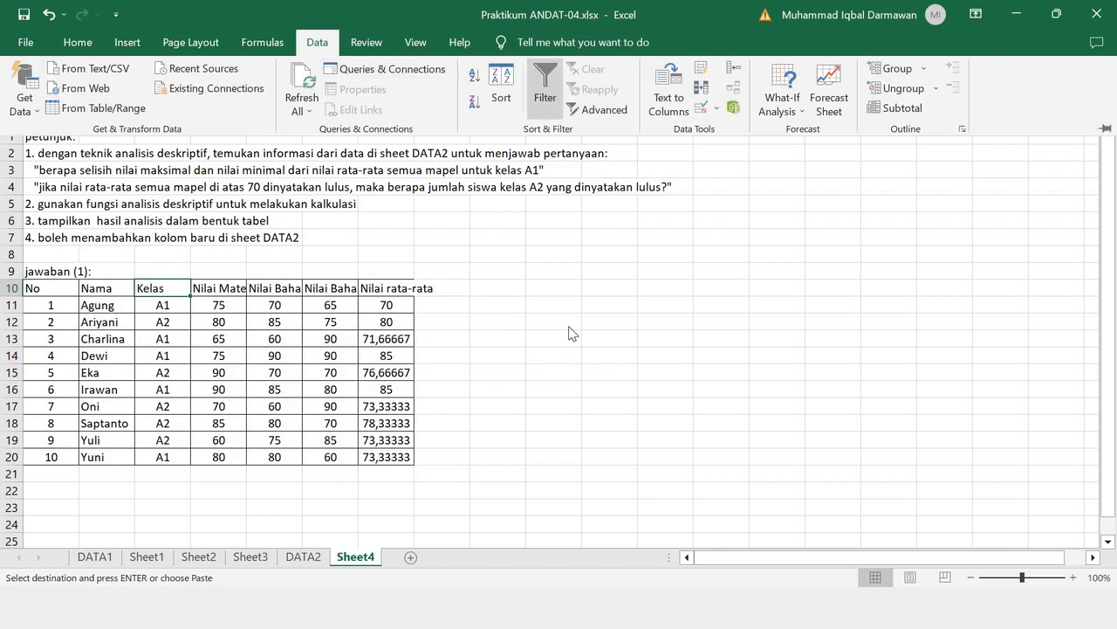
click(533, 321)
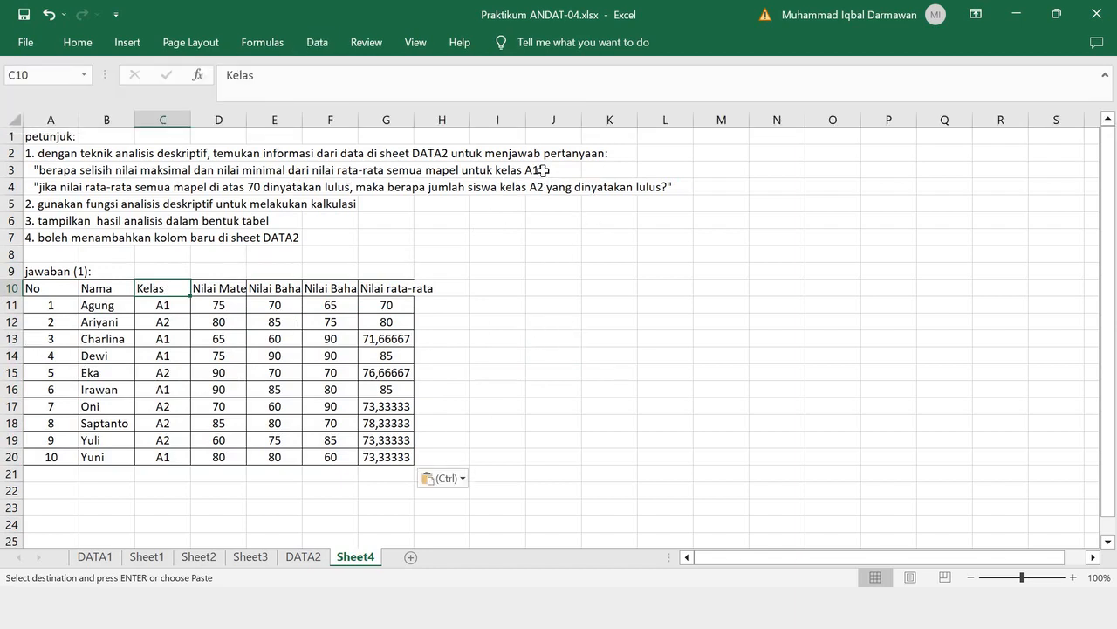
- Delete all class A2 student rows from the pasted table so that it contains only class A1
right_click(14, 322)
click(77, 206)
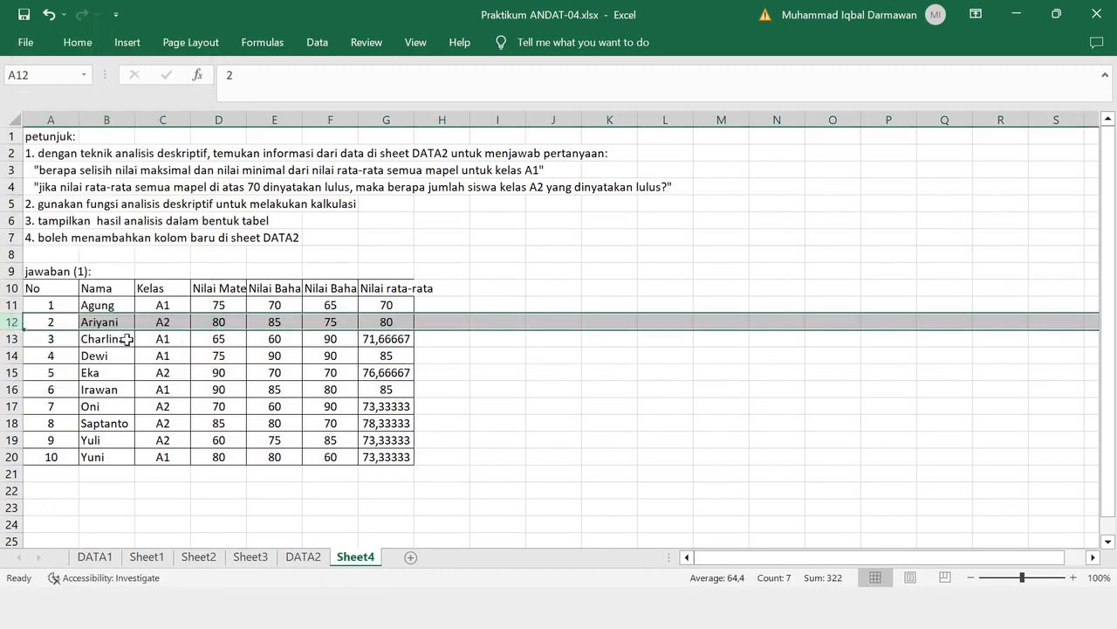
right_click(12, 357)
click(79, 235)
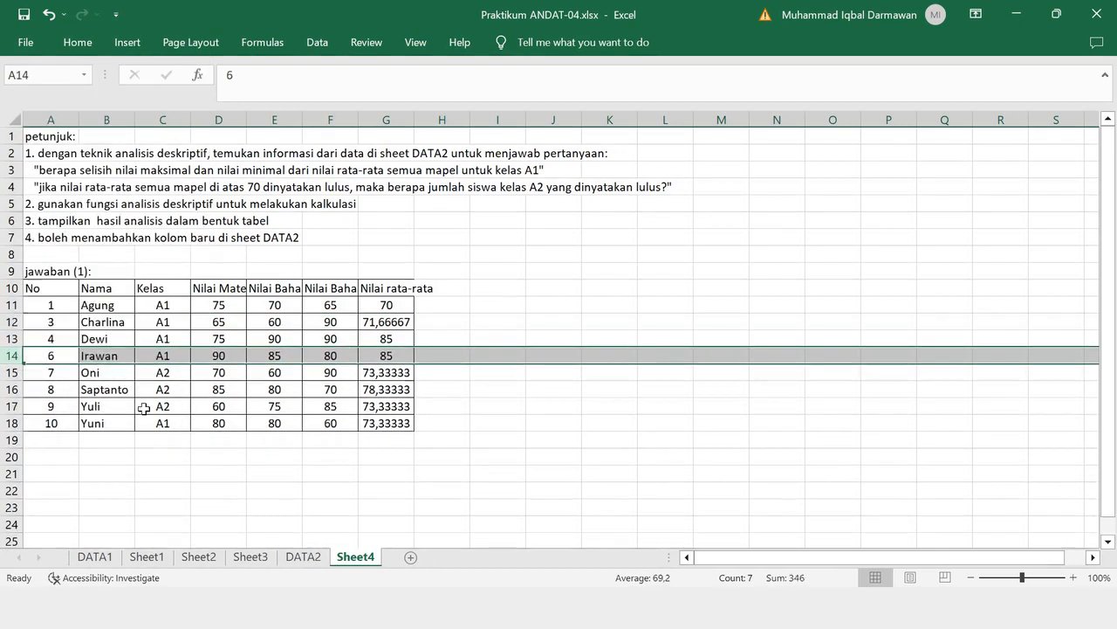
drag(12, 372, 12, 406)
right_click(12, 406)
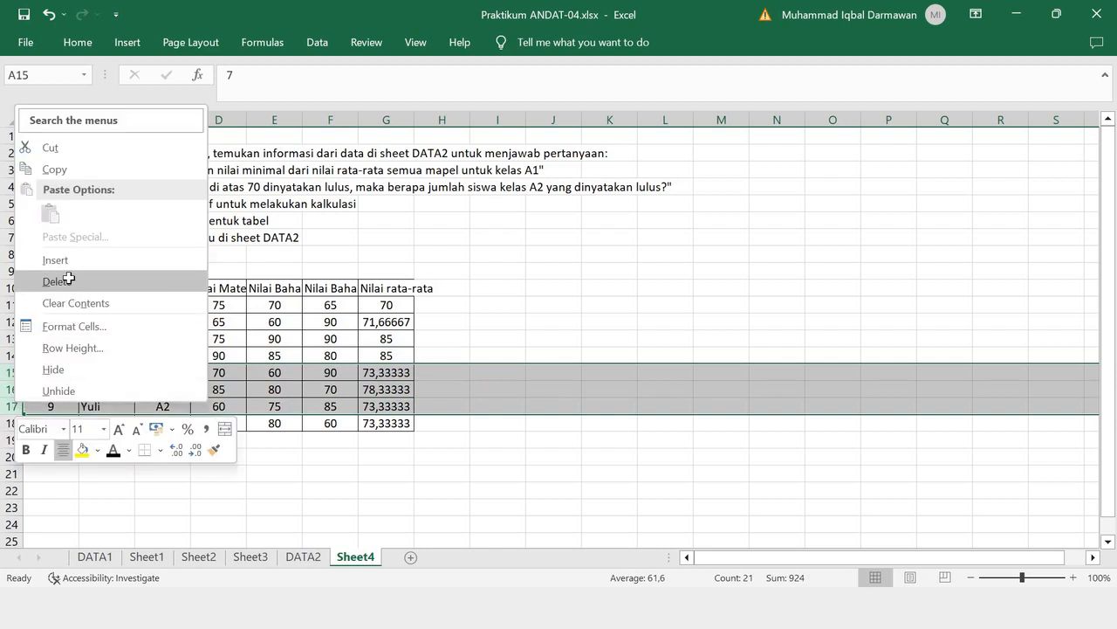
click(70, 281)
click(582, 391)
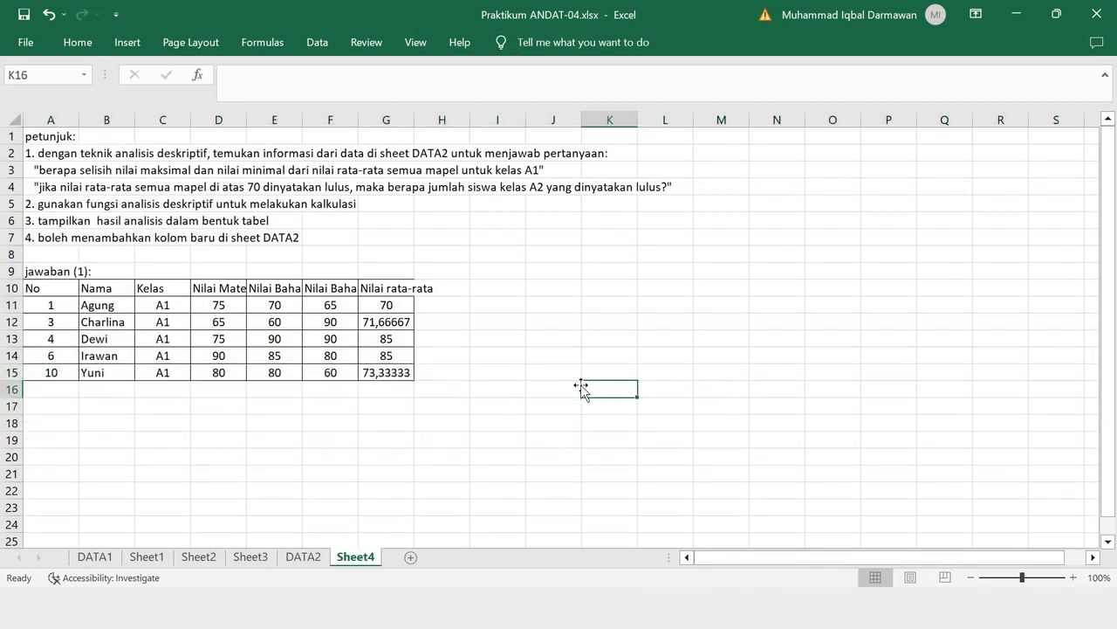
- Enter the labels nilai rata-rata, maksimal and minimal in A17 to A19, below the class A1 table
click(48, 409)
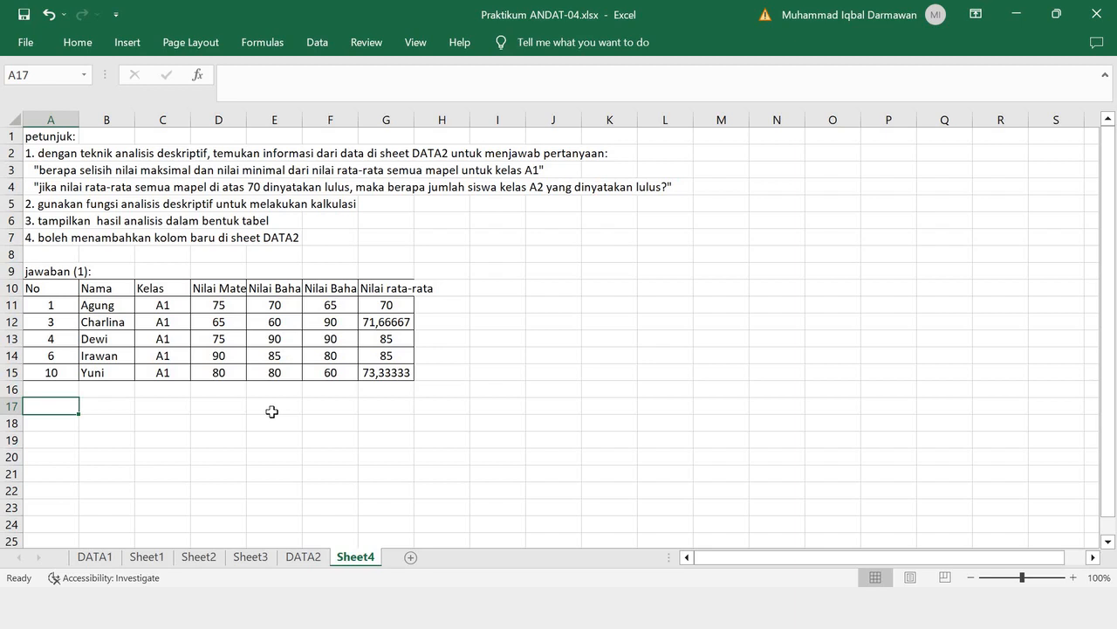
text(NIL)
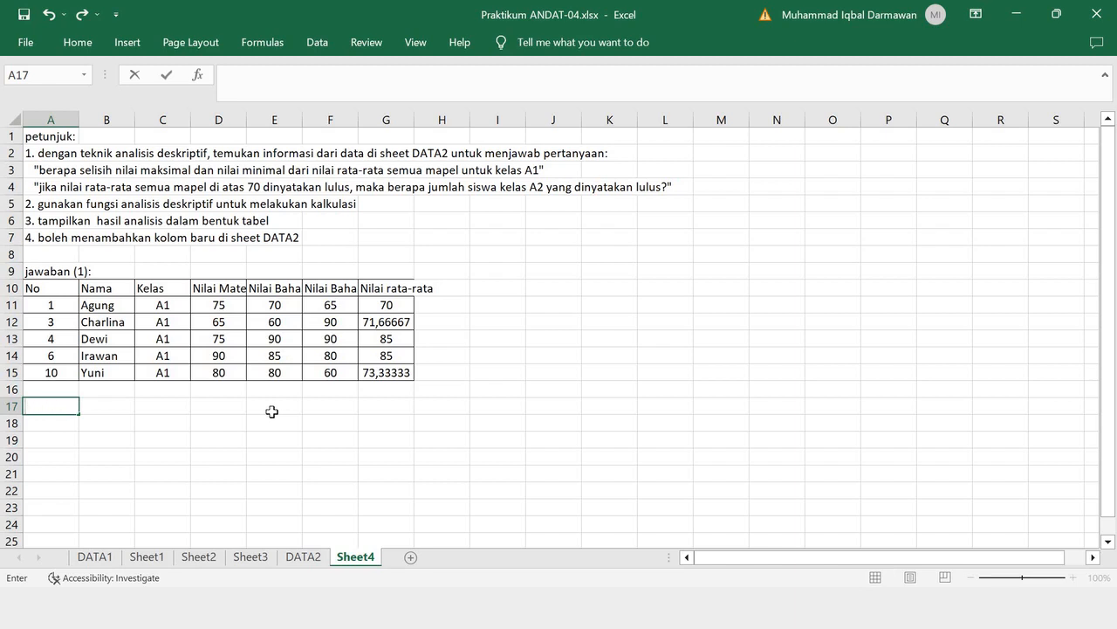
text(ai rata-rata)
key(Return)
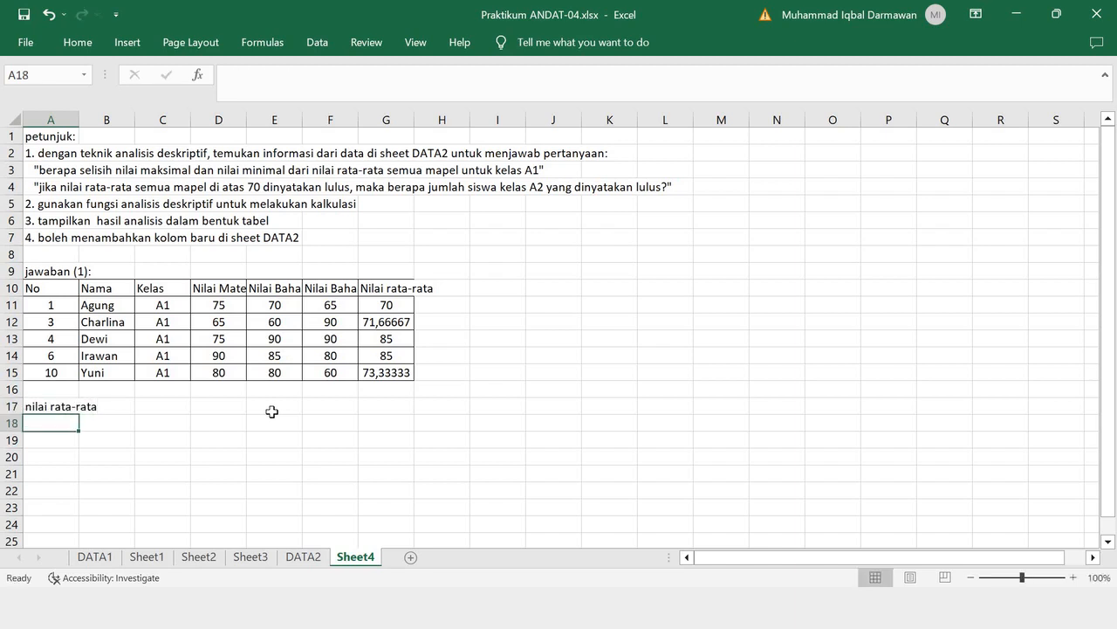
text(ma)
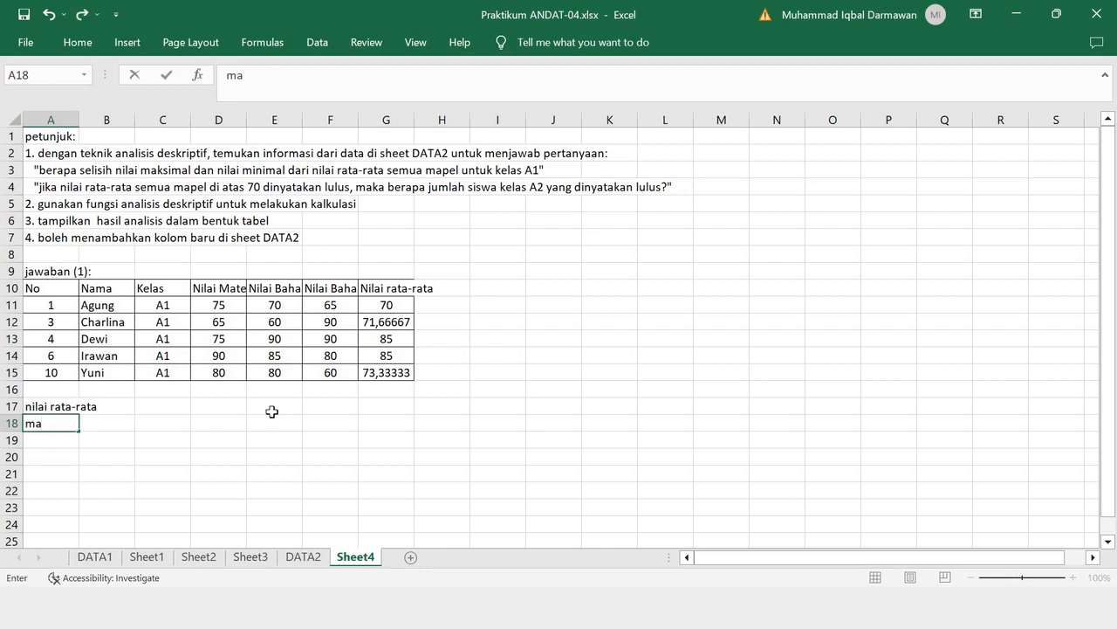
text(ksimal)
key(Return)
text(minimal)
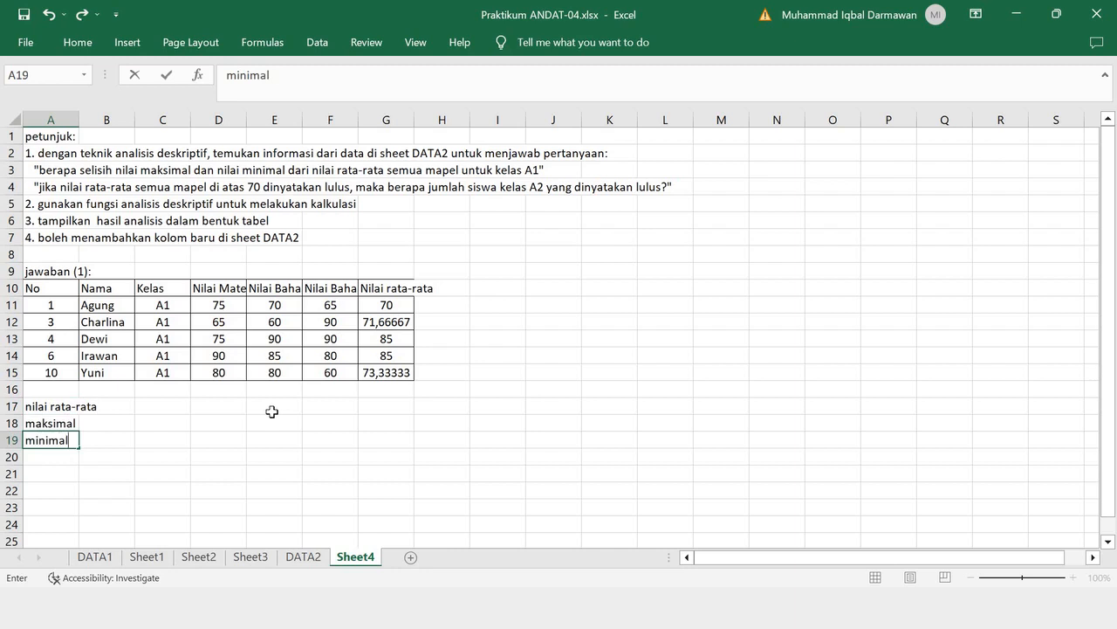
- Calculate the maximum average score in B18 with =MAX(G11:G15) and copy the formula text
key(Up)
key(Right)
text(=)
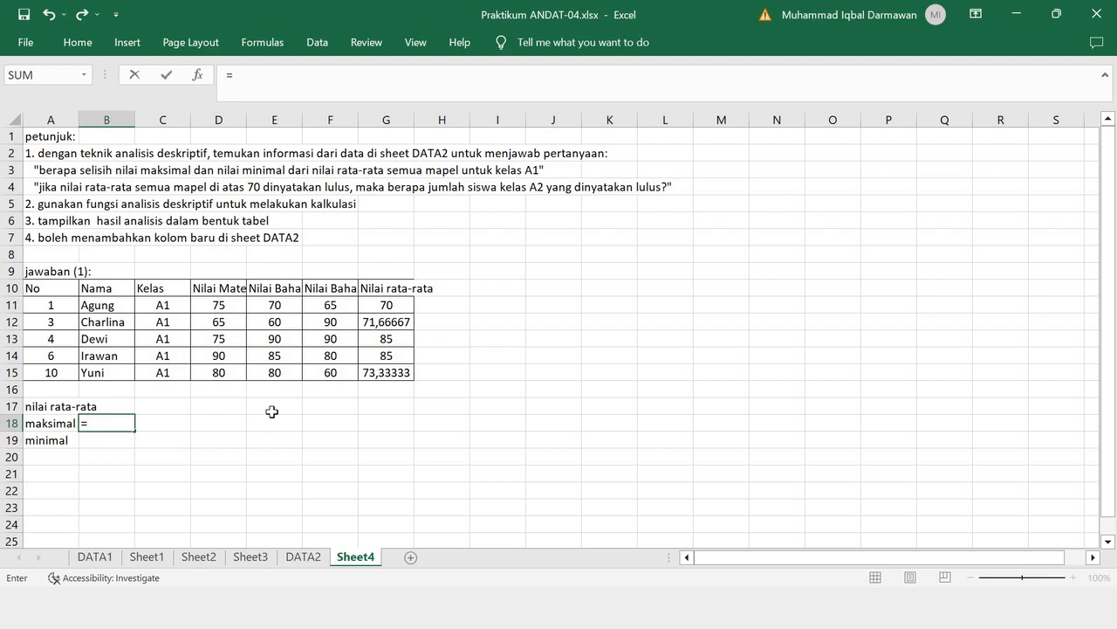
text(MAX()
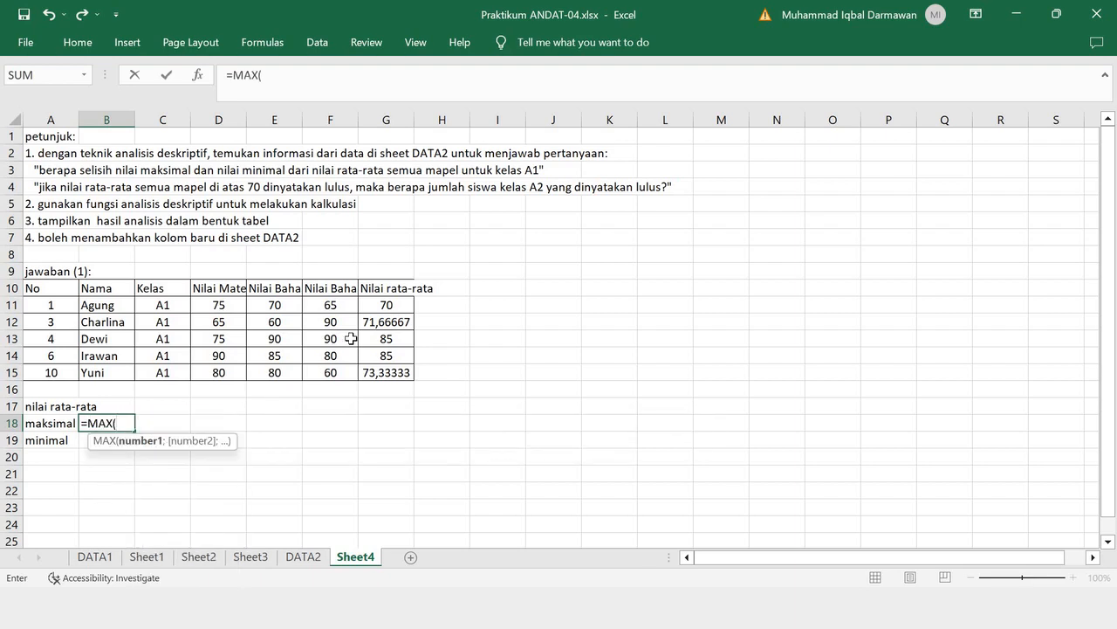
drag(392, 303, 395, 367)
text())
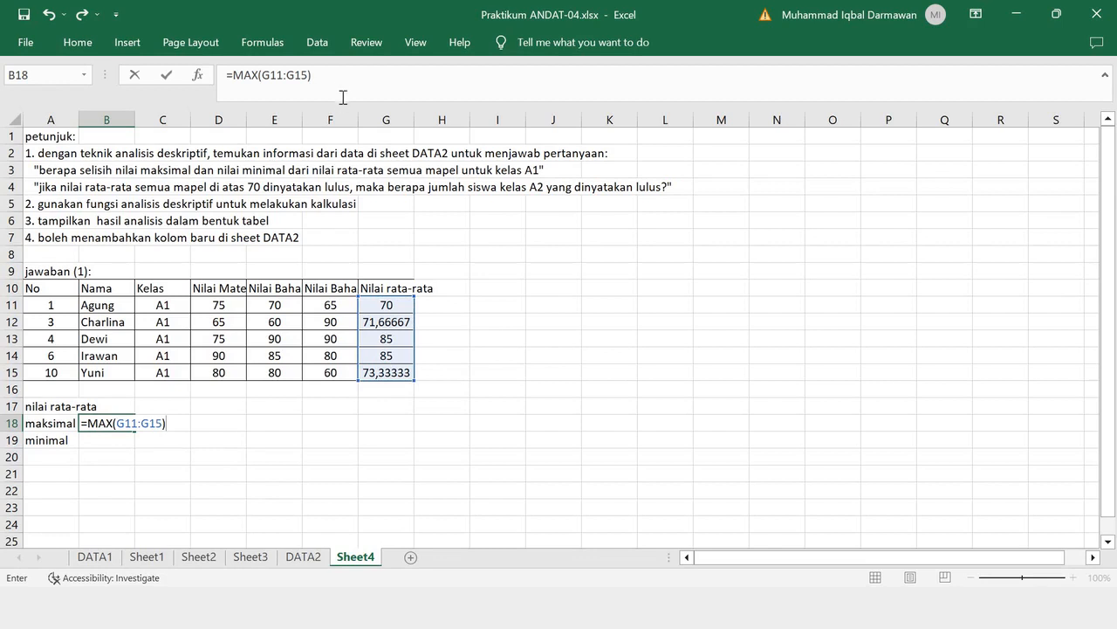
drag(251, 79, 205, 81)
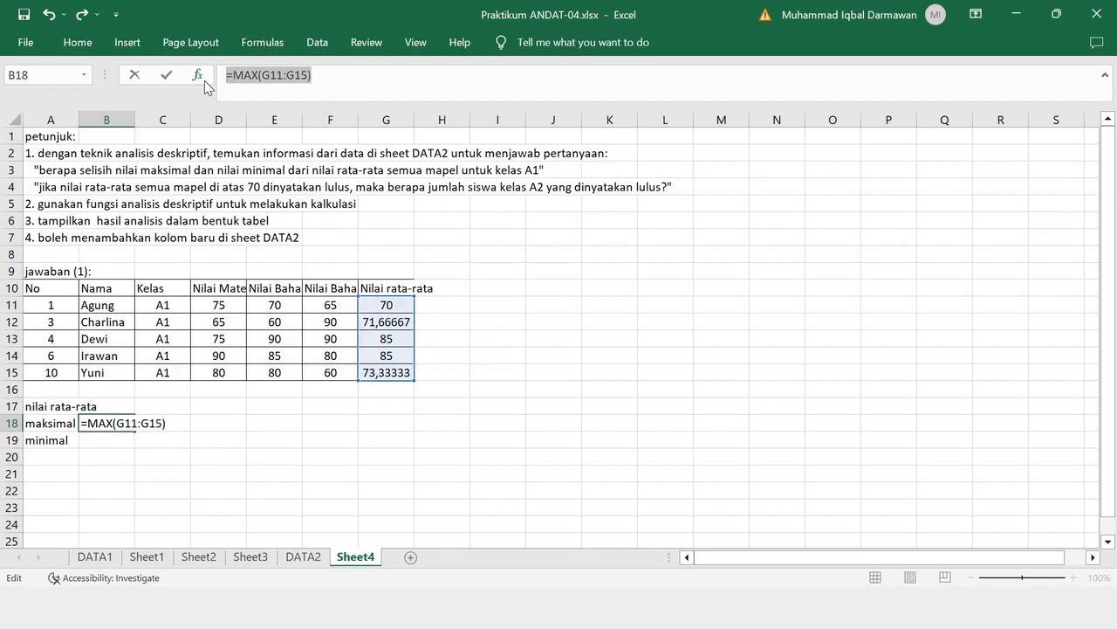
key(Return)
- Document the formula as the text =MAX(G11:G15) in C18 and left-align it
click(167, 422)
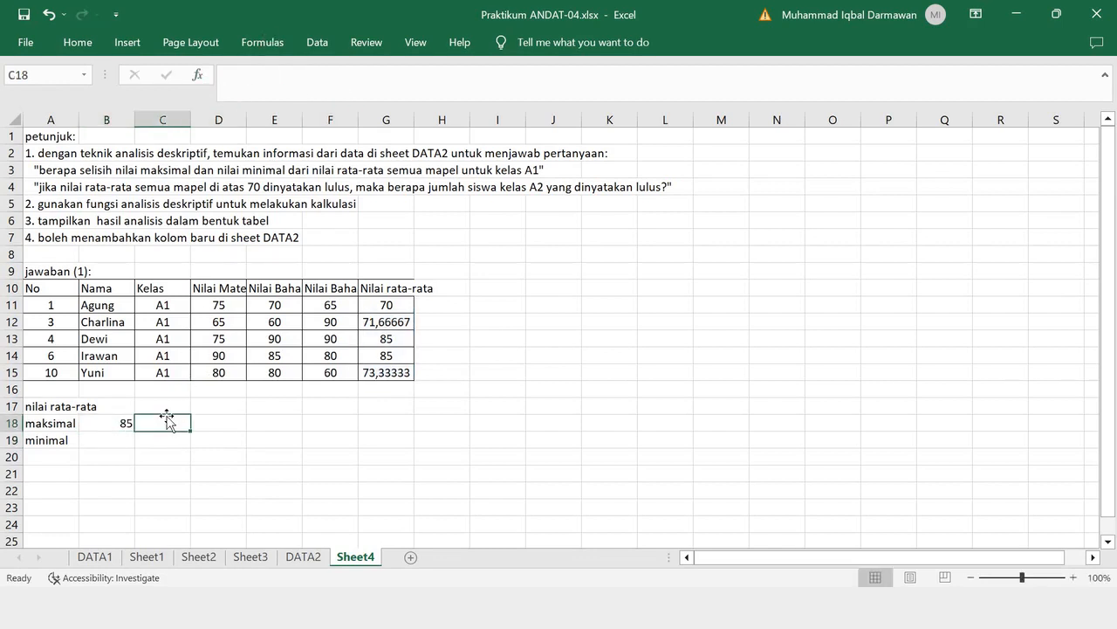
text(MAX(G11:G15))
key(Return)
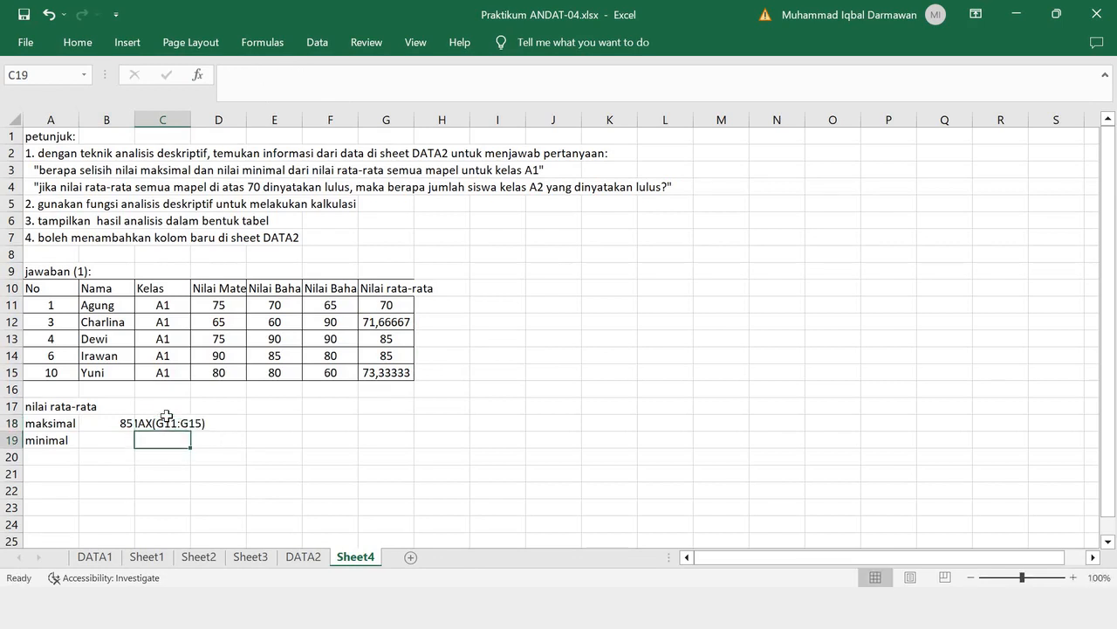
click(166, 421)
click(78, 42)
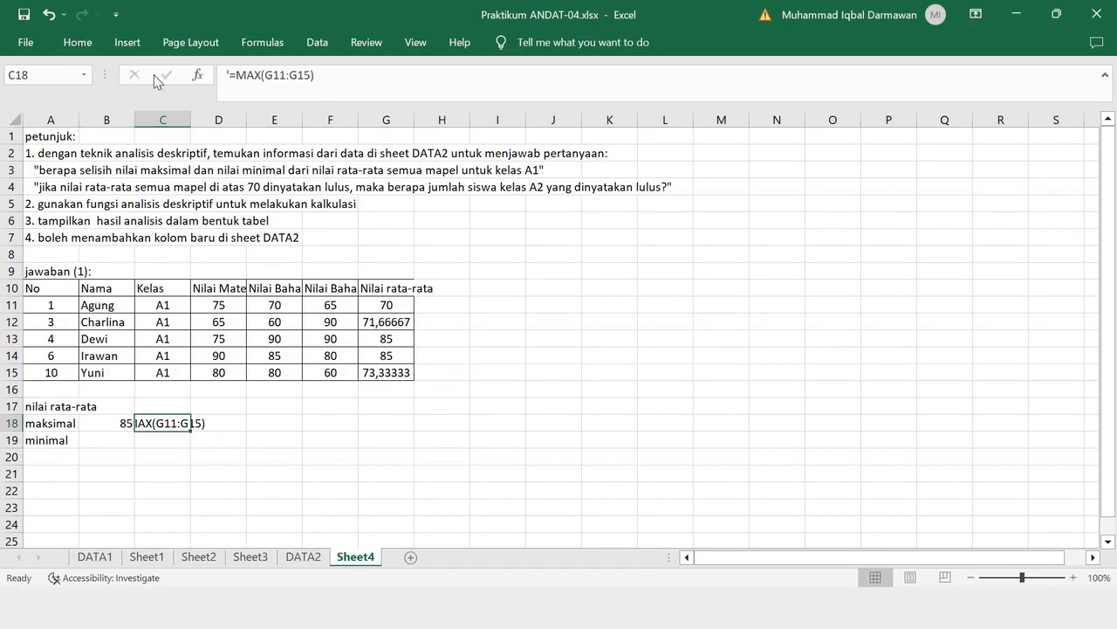
click(293, 106)
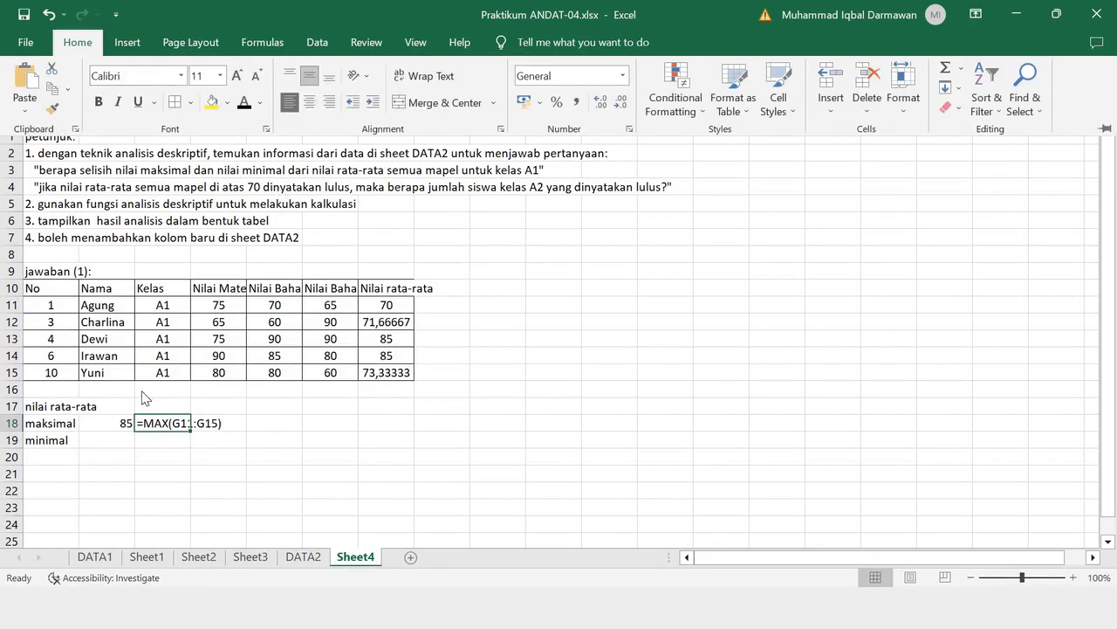
- Calculate the minimum average score in B19 with =MIN(G11:G15) and copy the formula text
click(120, 437)
click(121, 437)
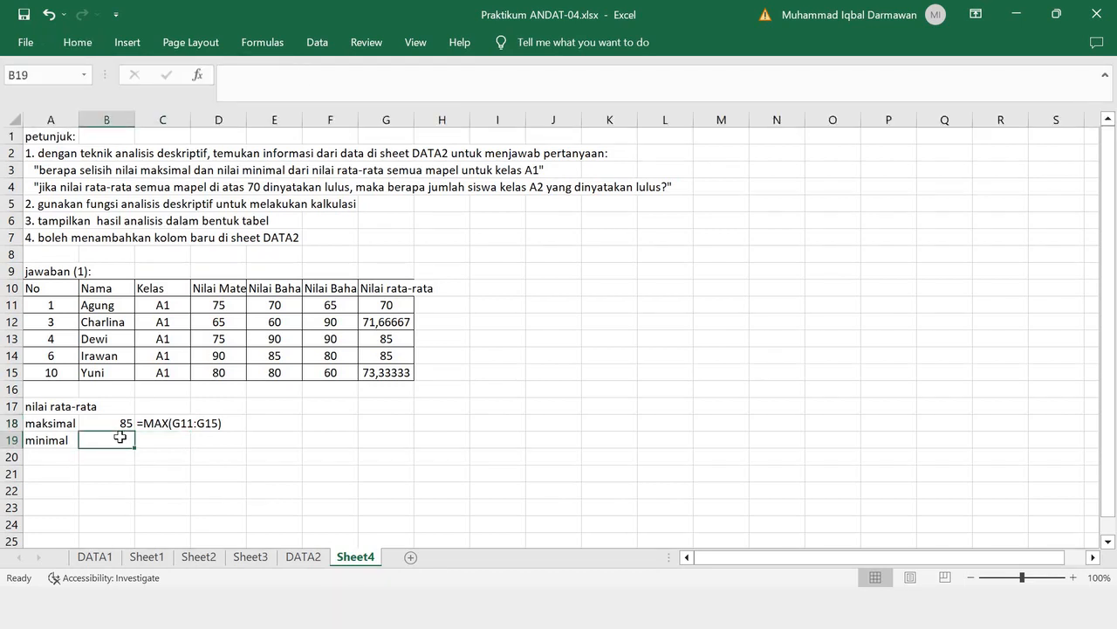
text(=MIN)
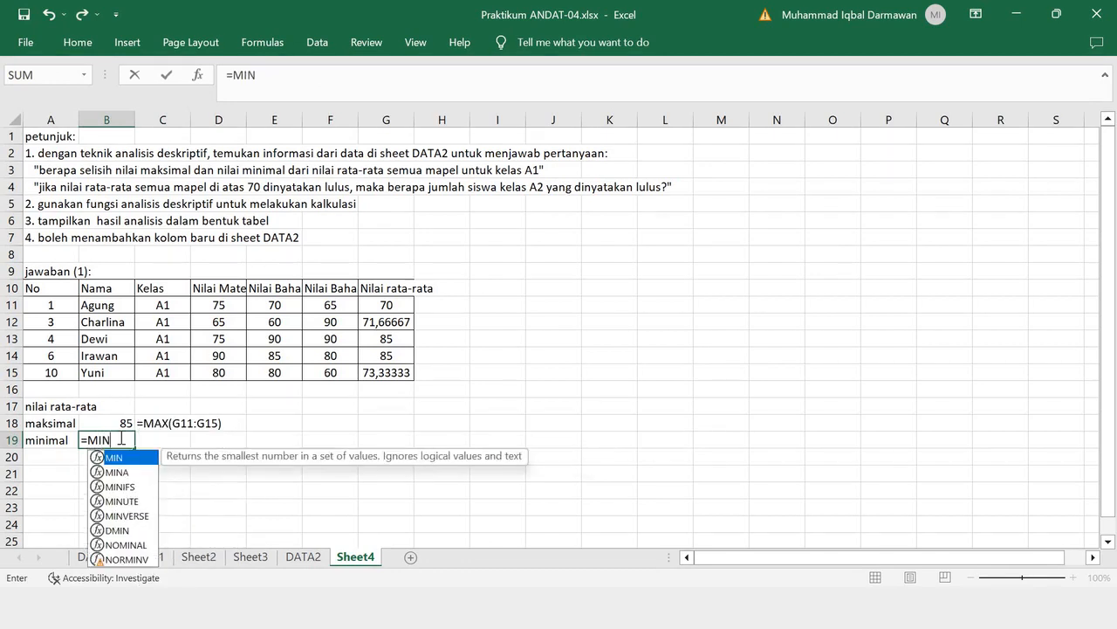
text(()
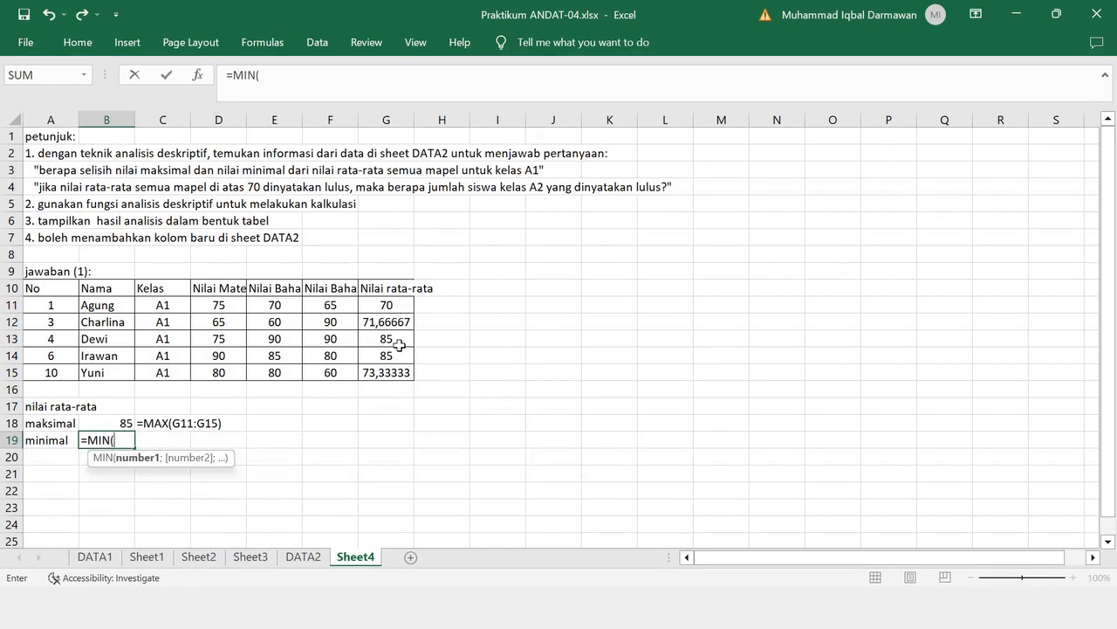
drag(393, 305, 399, 368)
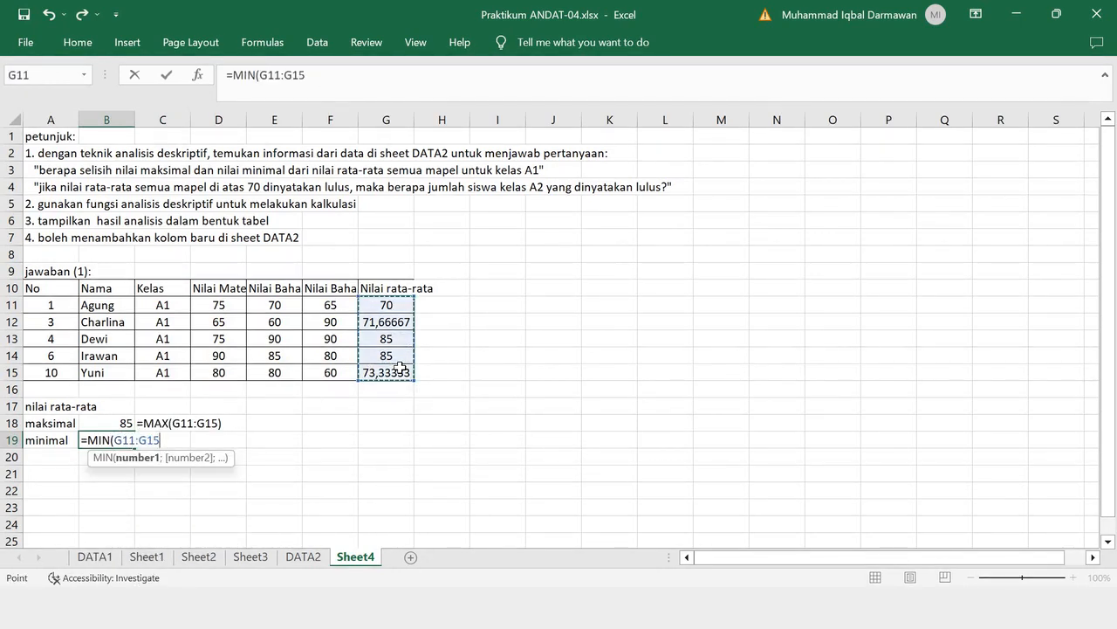
text())
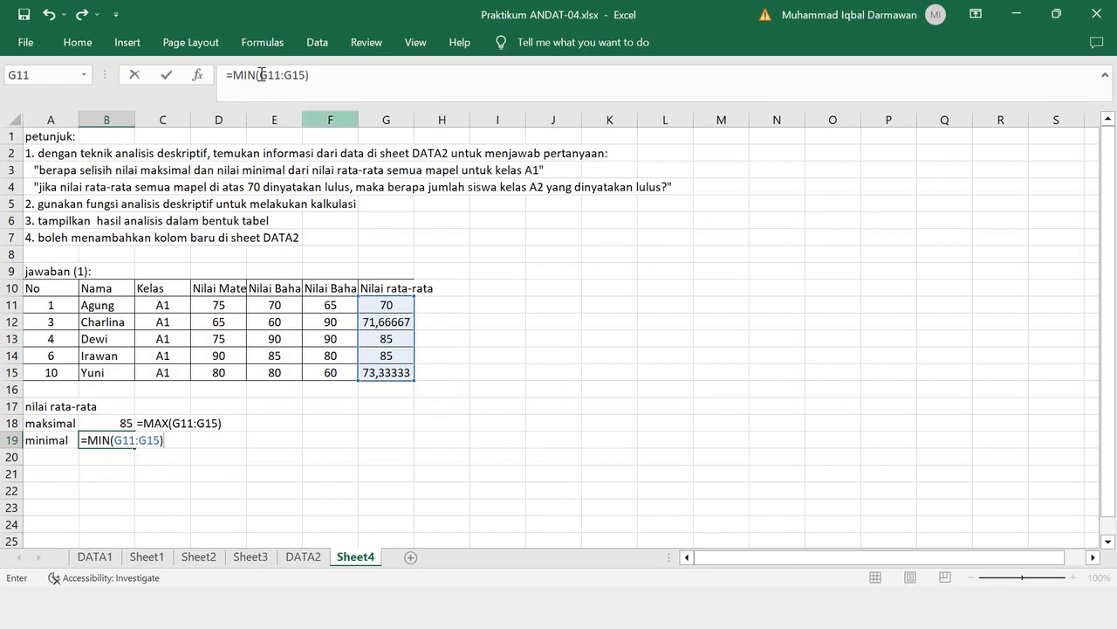
drag(309, 75, 225, 76)
key(ctrl+c)
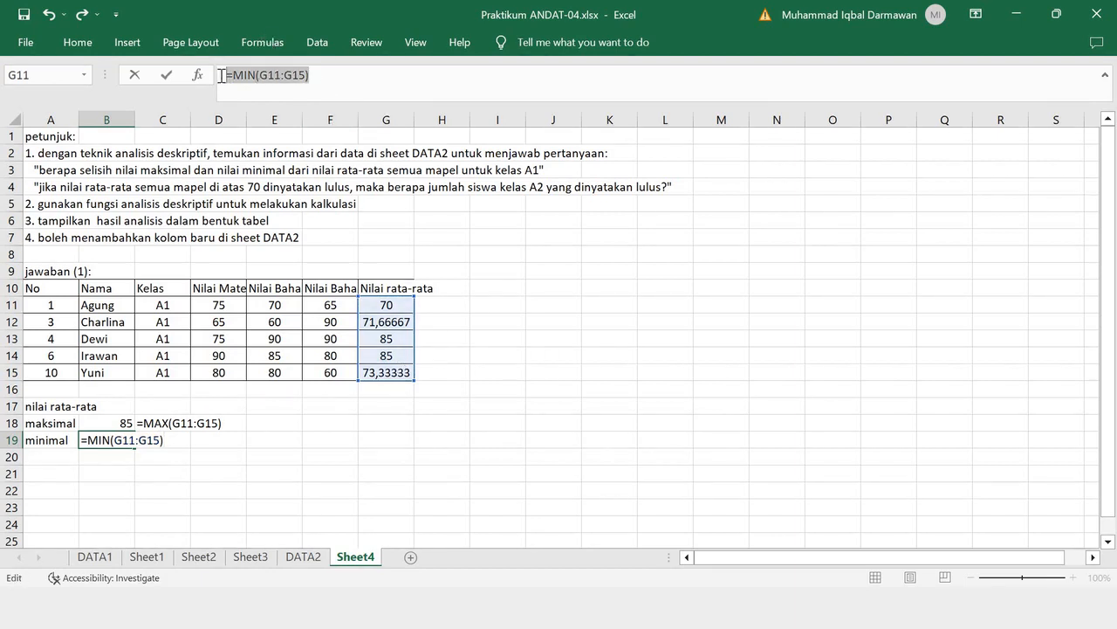
key(Return)
- Document the formula as the text =MIN(G11:G15) in C19
click(161, 441)
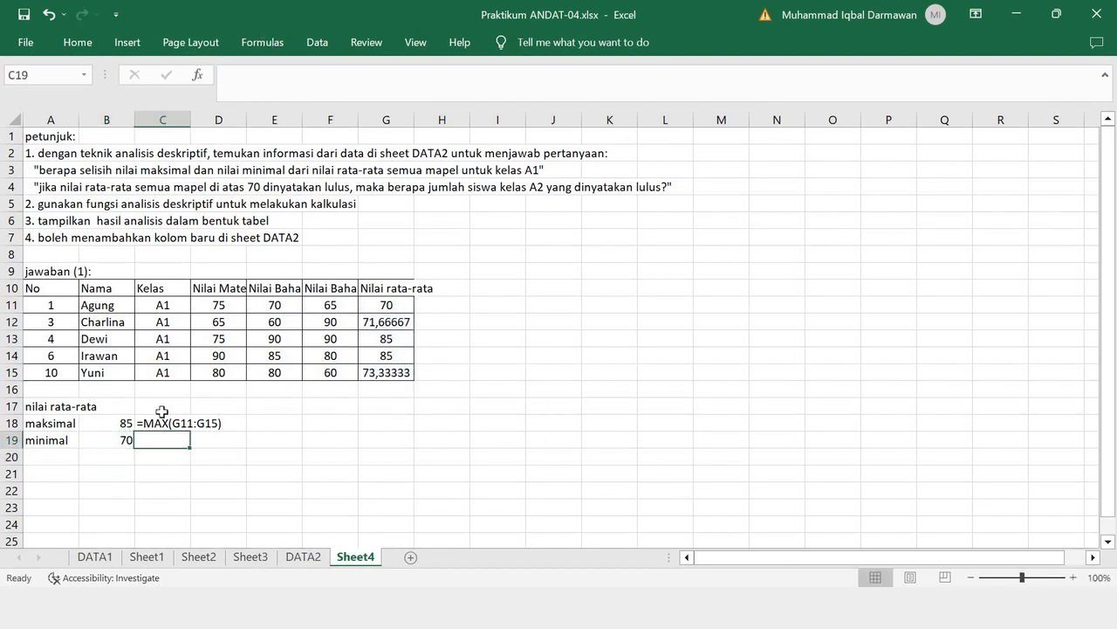
text(')
key(ctrl+v)
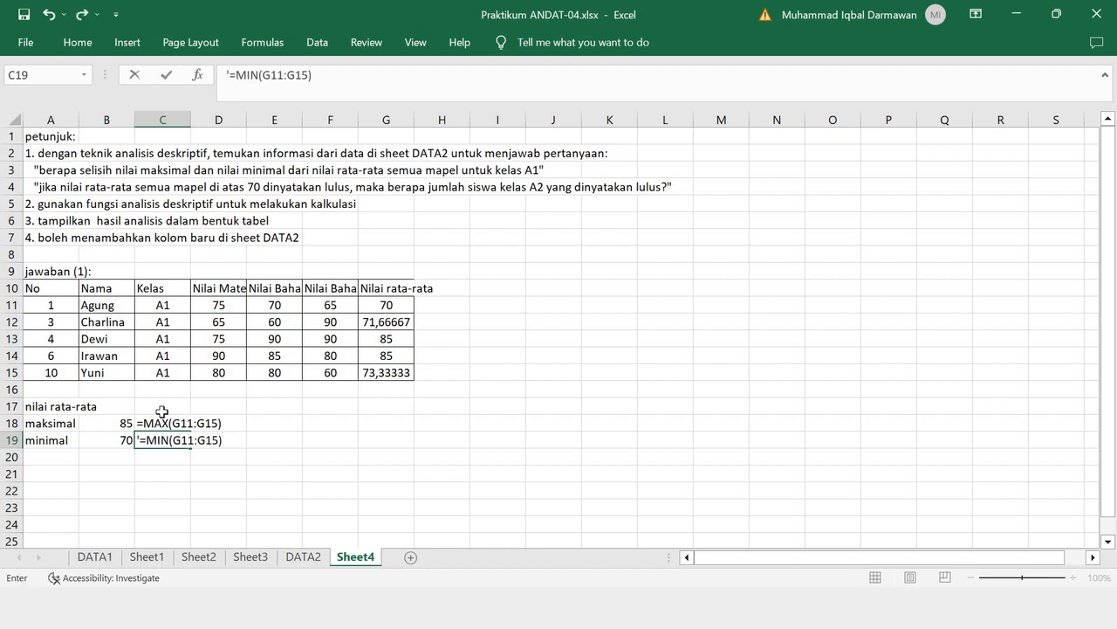
key(Return)
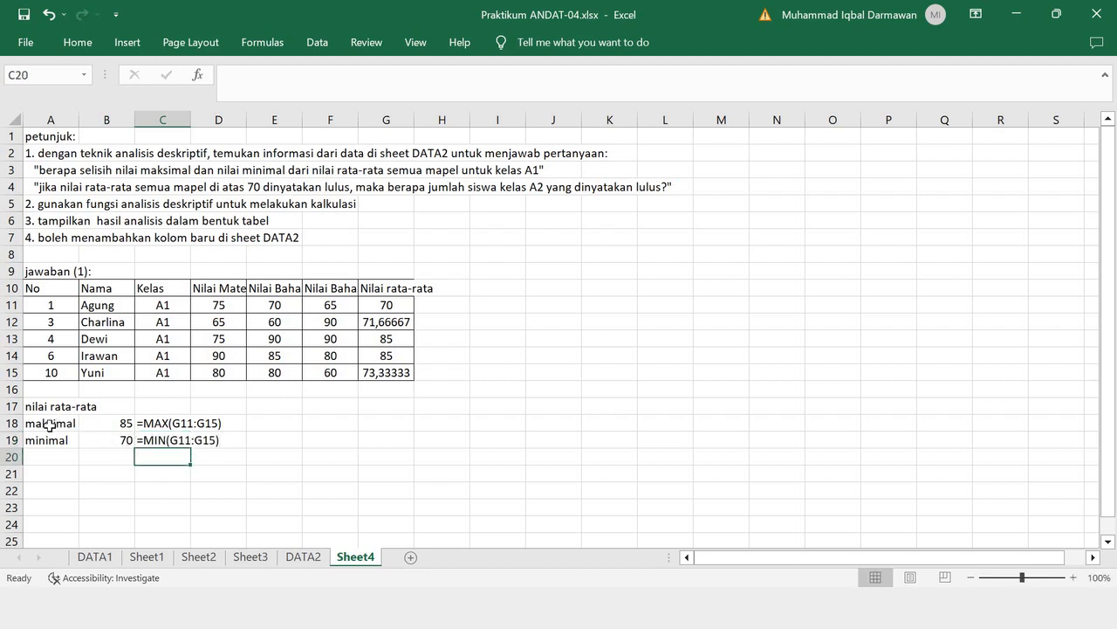
- Enter the label "selisih" in A20, directly below "minimal"
drag(50, 424, 133, 444)
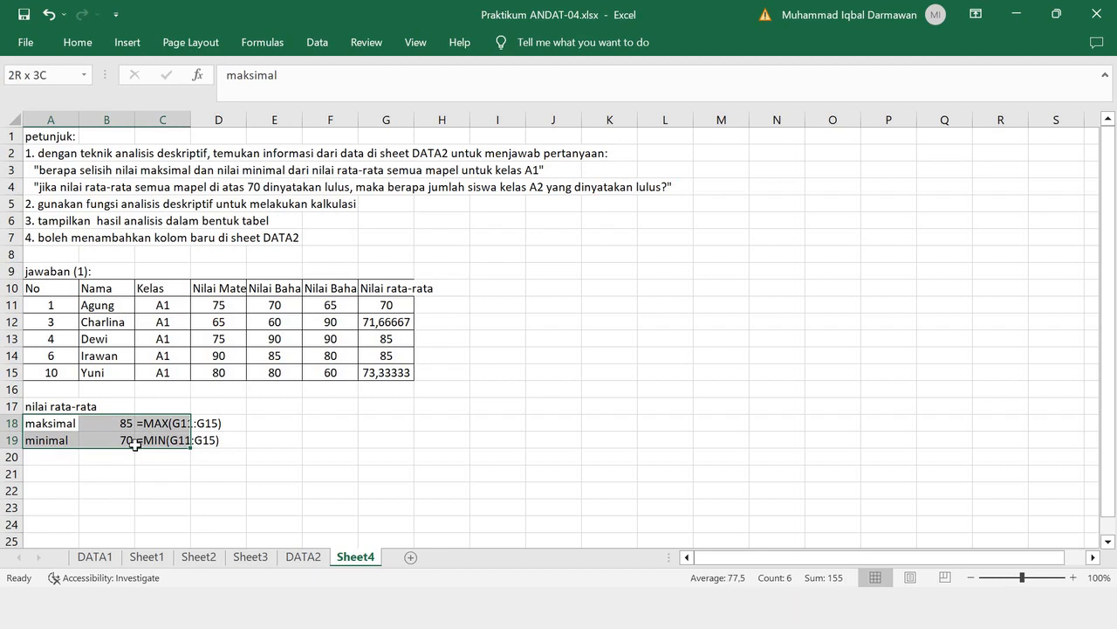
click(60, 454)
text(SELIS)
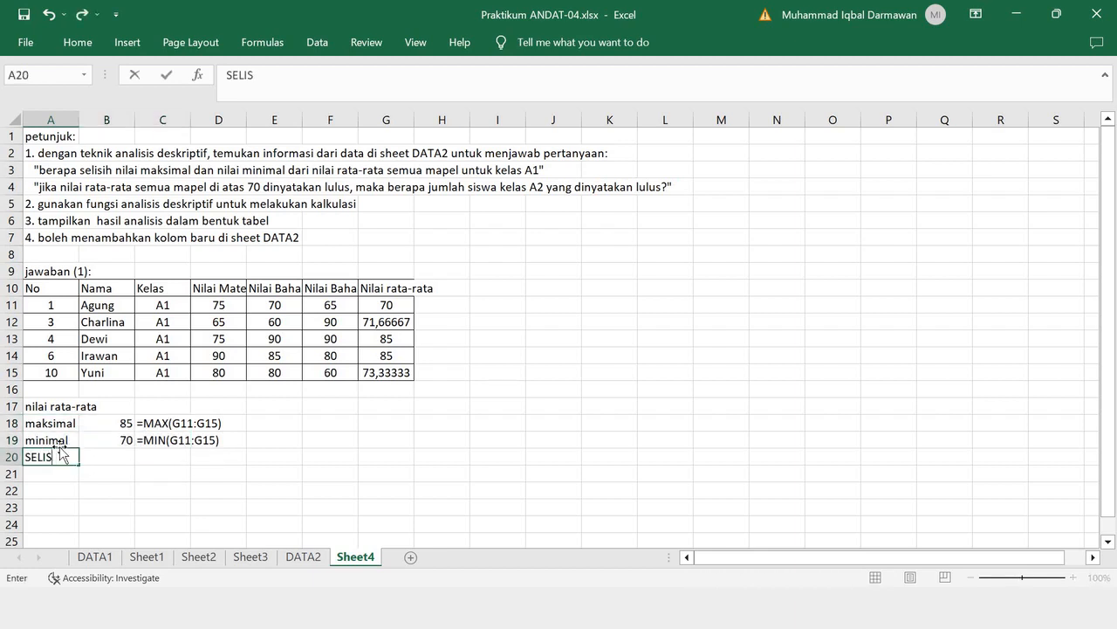
key(BackSpace)
key(BackSpace)
key(BackSpace)
text(selisih)
- Calculate the difference between the maximum and minimum averages in B20 with =B18-B19
click(126, 456)
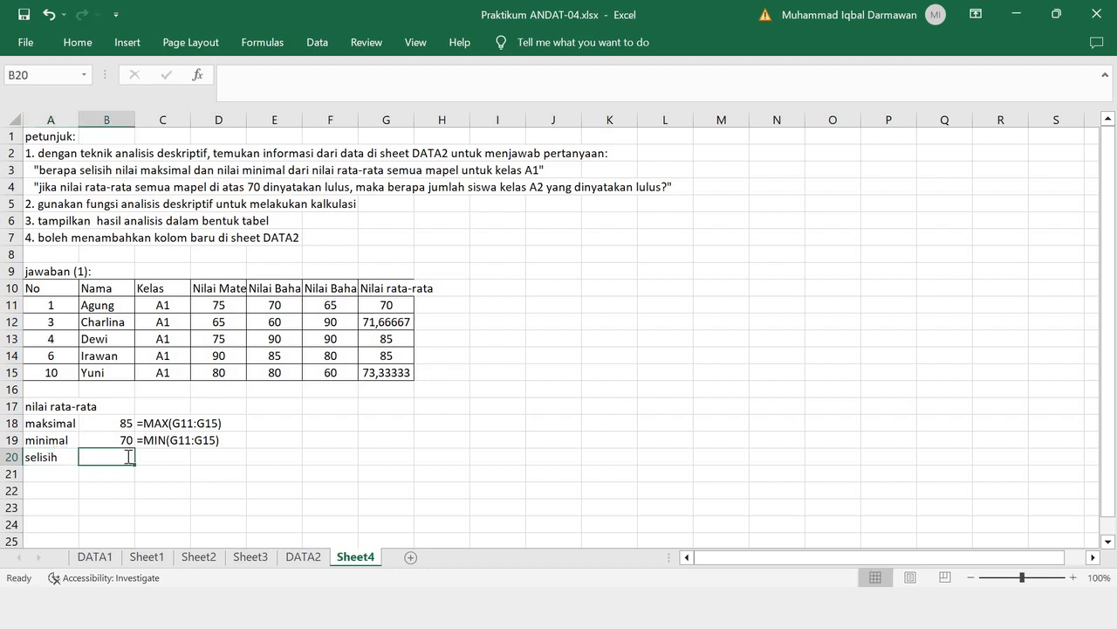
text(=)
click(123, 423)
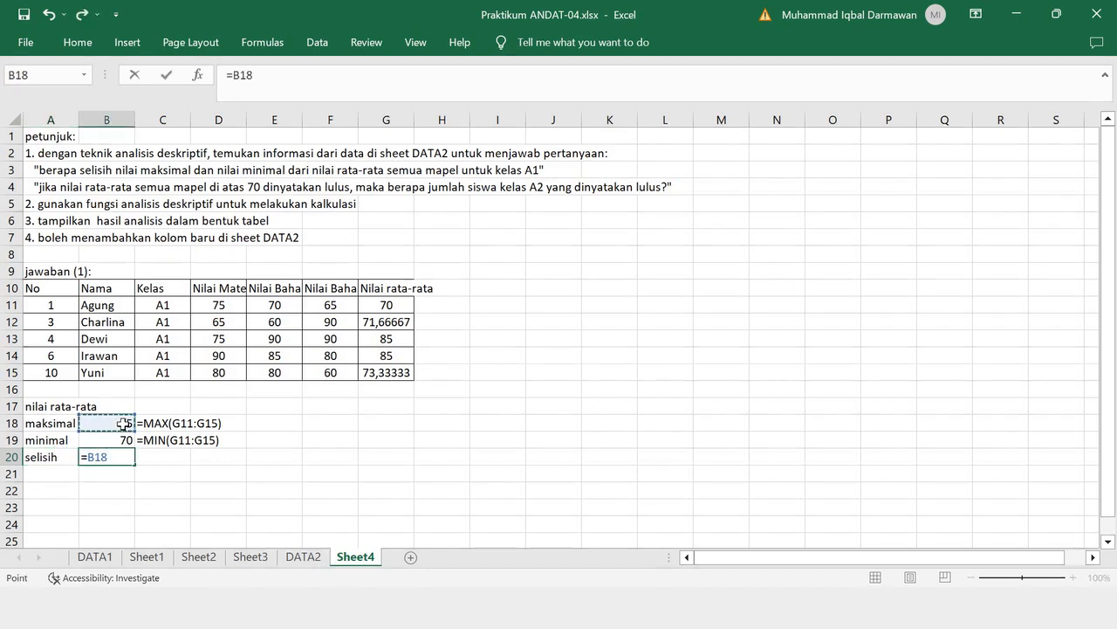
text(-)
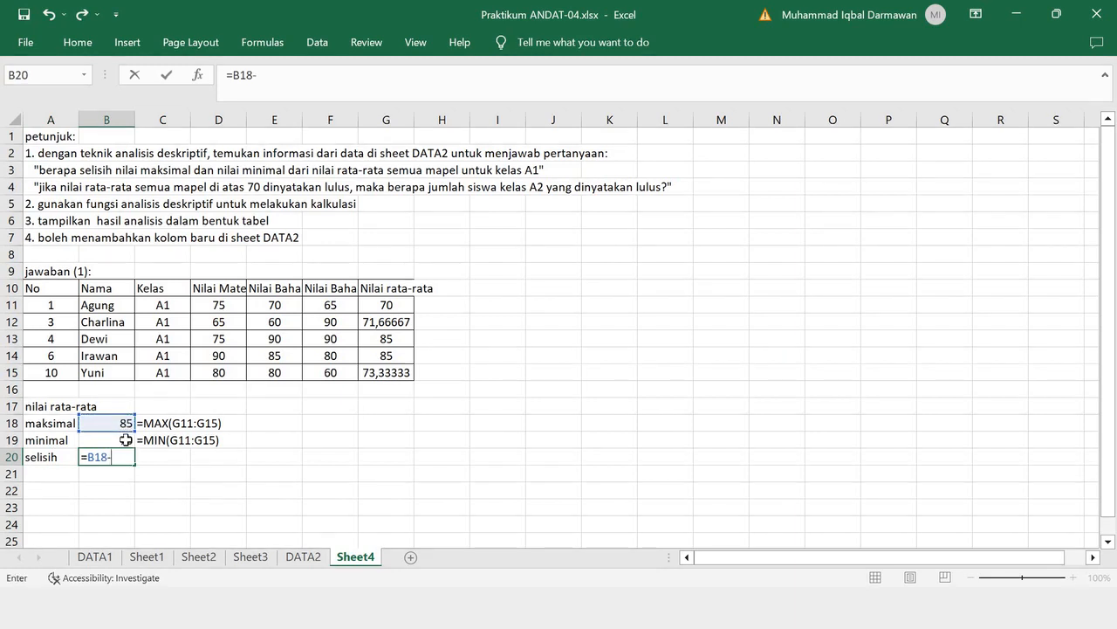
click(126, 439)
key(Return)
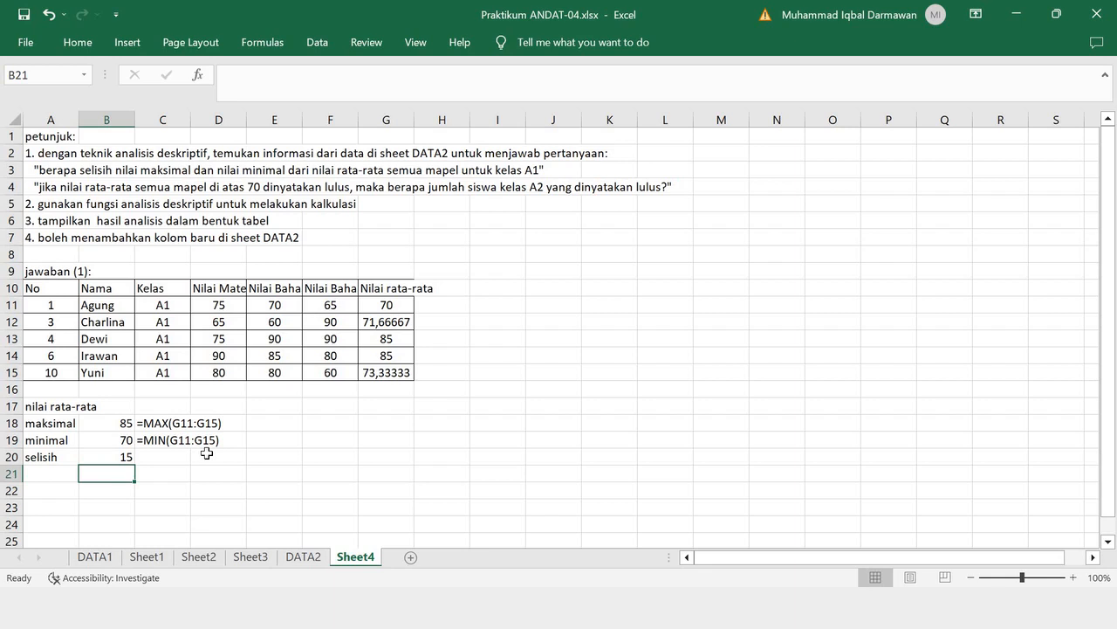
- Insert an empty row above the "maksimal" row for the result table's headers
click(16, 422)
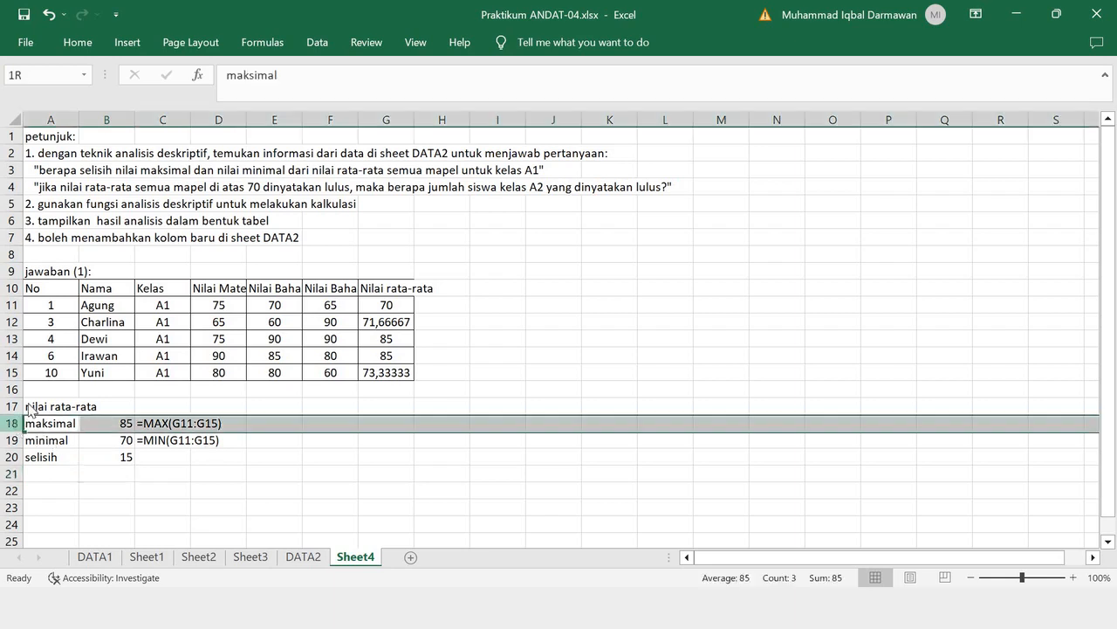
right_click(16, 423)
click(61, 281)
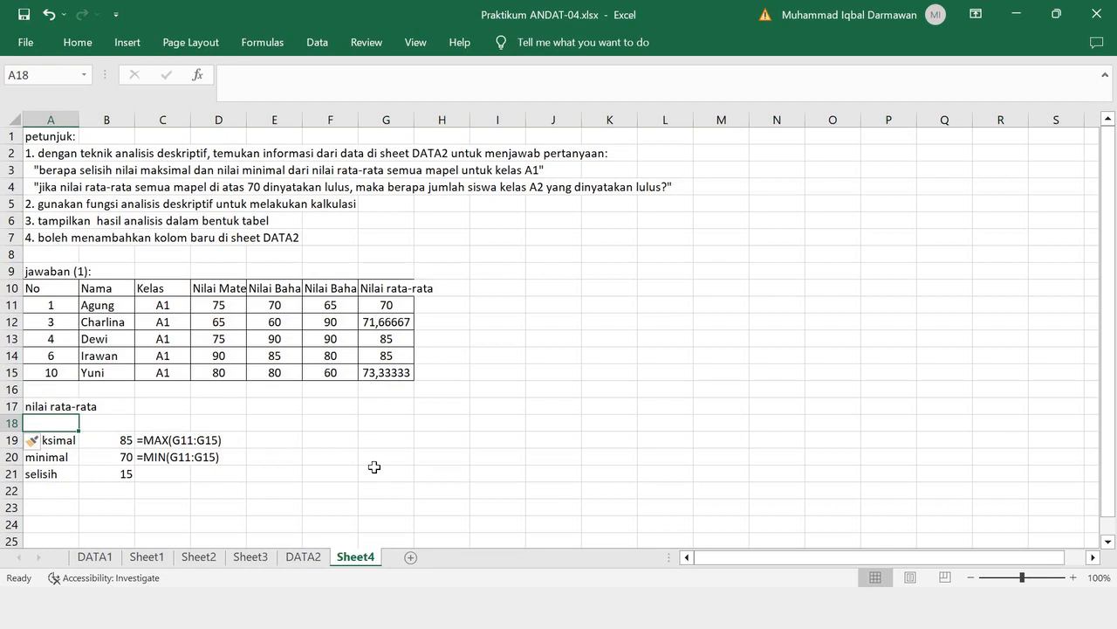
- Fill the new row 18 with the headers "nilai" in A18, "nilai" in B18 and "RUMUS" in C18
text(nilai)
key(Delete)
key(Tab)
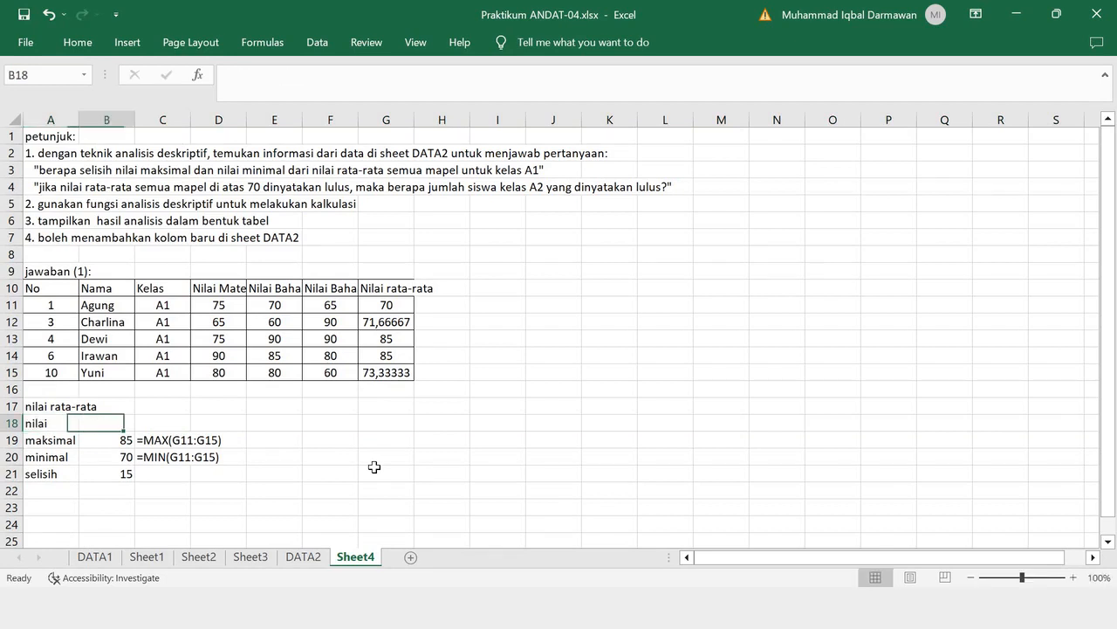
text(nilai)
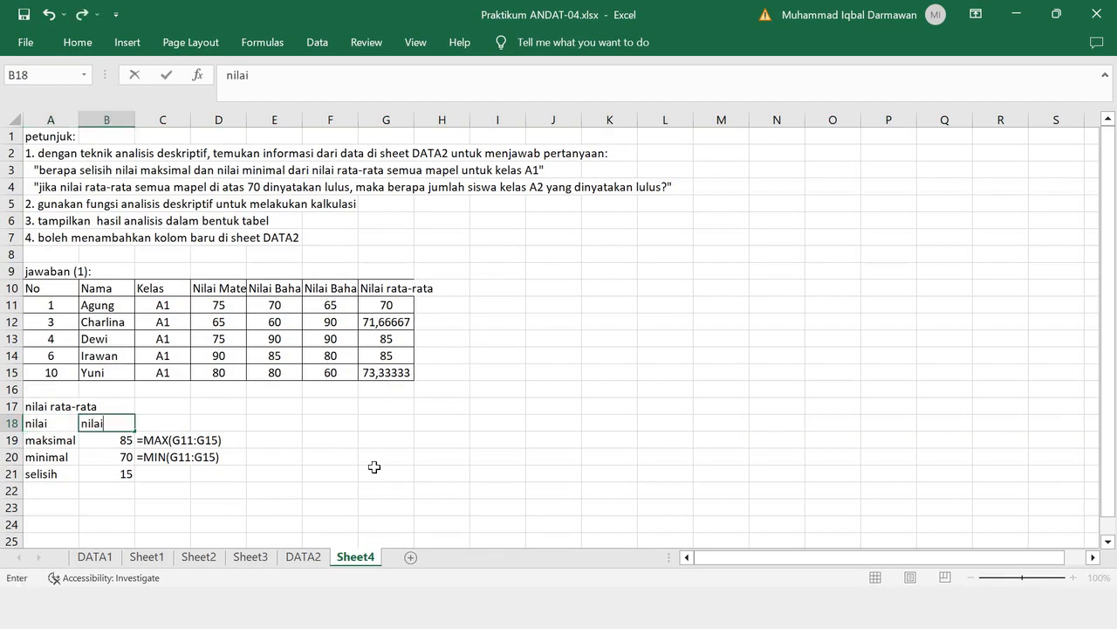
key(Tab)
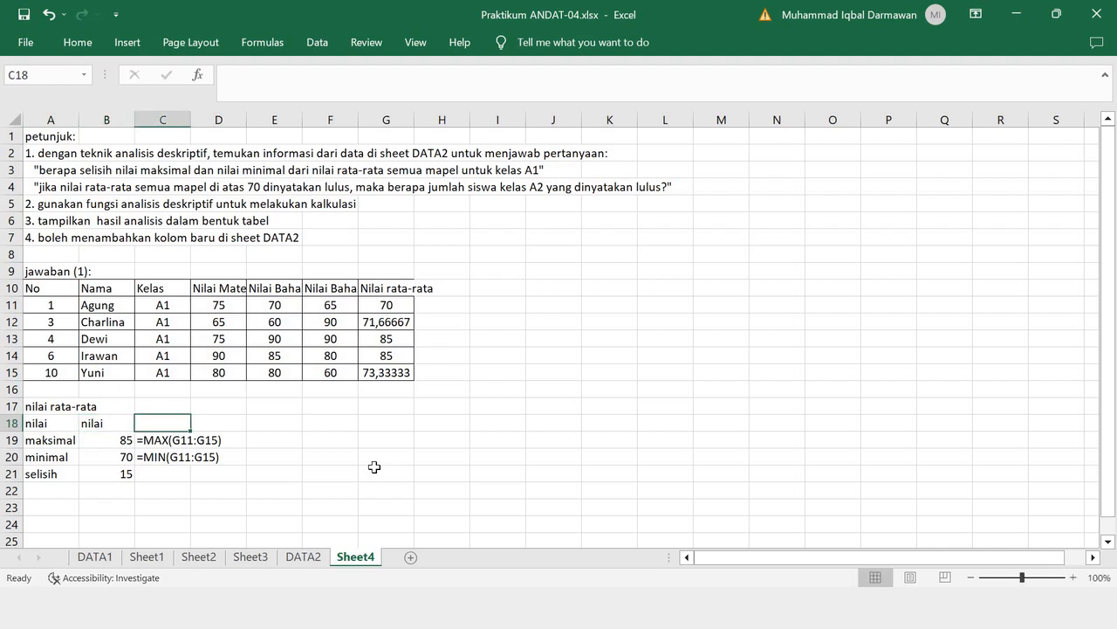
text(RUMUMS)
key(BackSpace)
key(BackSpace)
text(S)
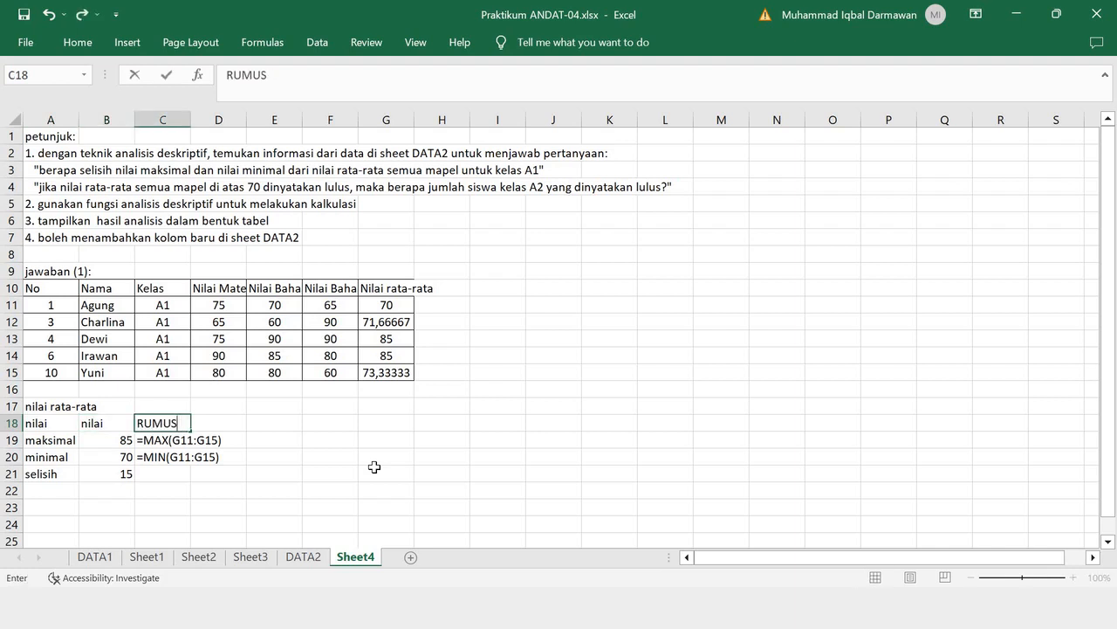
- Replace the header in A18 with "min/max"
click(54, 423)
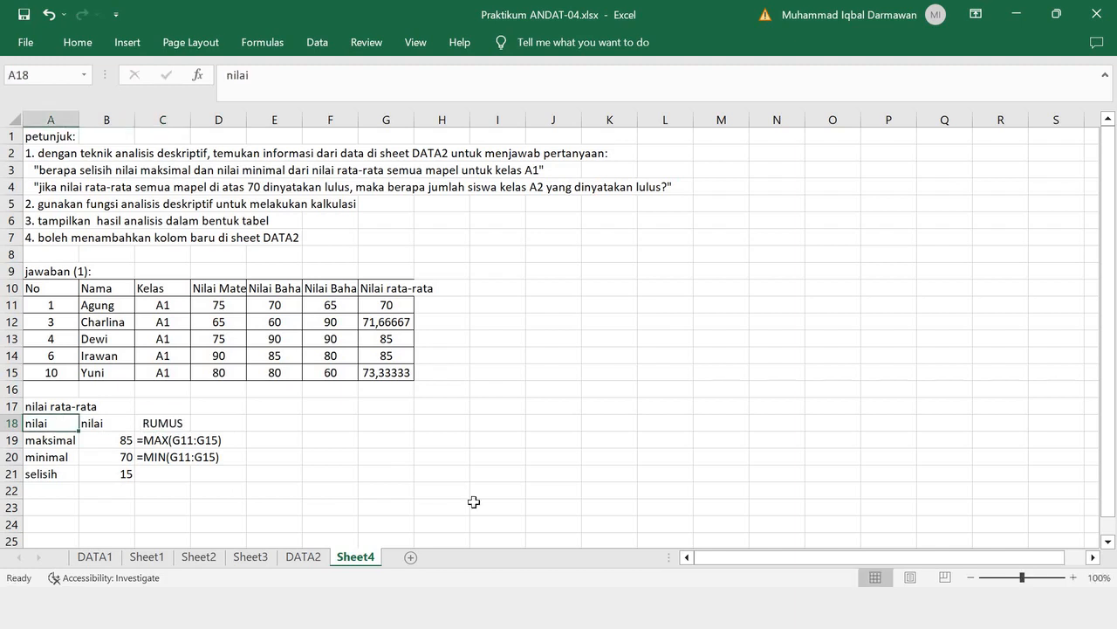
text(KRITERIA)
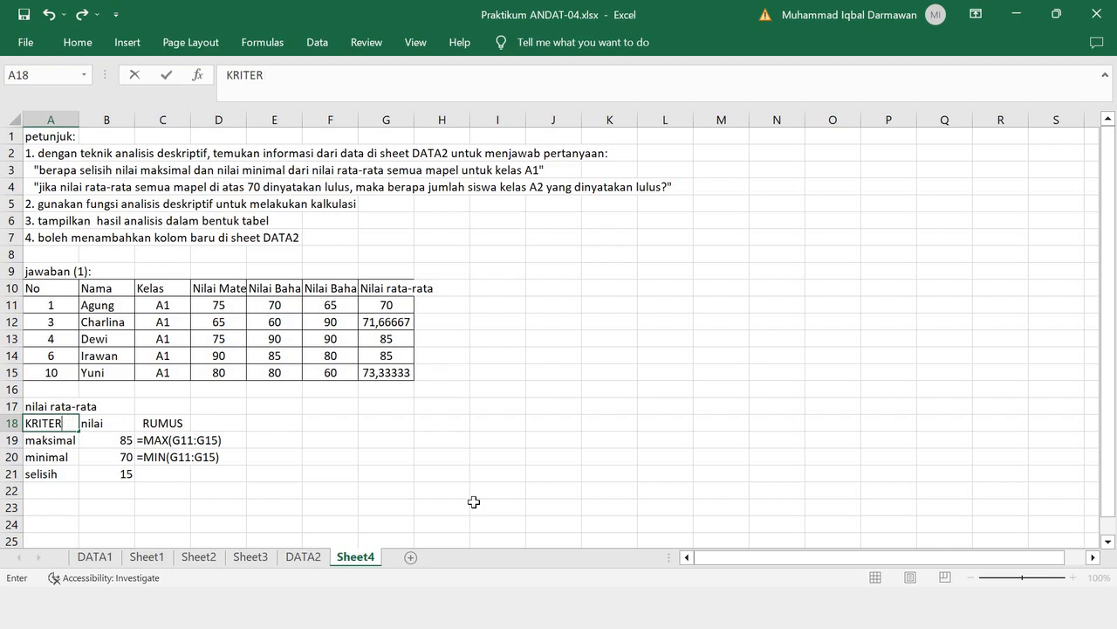
key(BackSpace)
key(BackSpace)
key(BackSpace)
key(BackSpace)
key(BackSpace)
key(BackSpace)
text(min/max)
click(308, 473)
- Apply all borders to the result table in A18:C21
drag(39, 423, 174, 472)
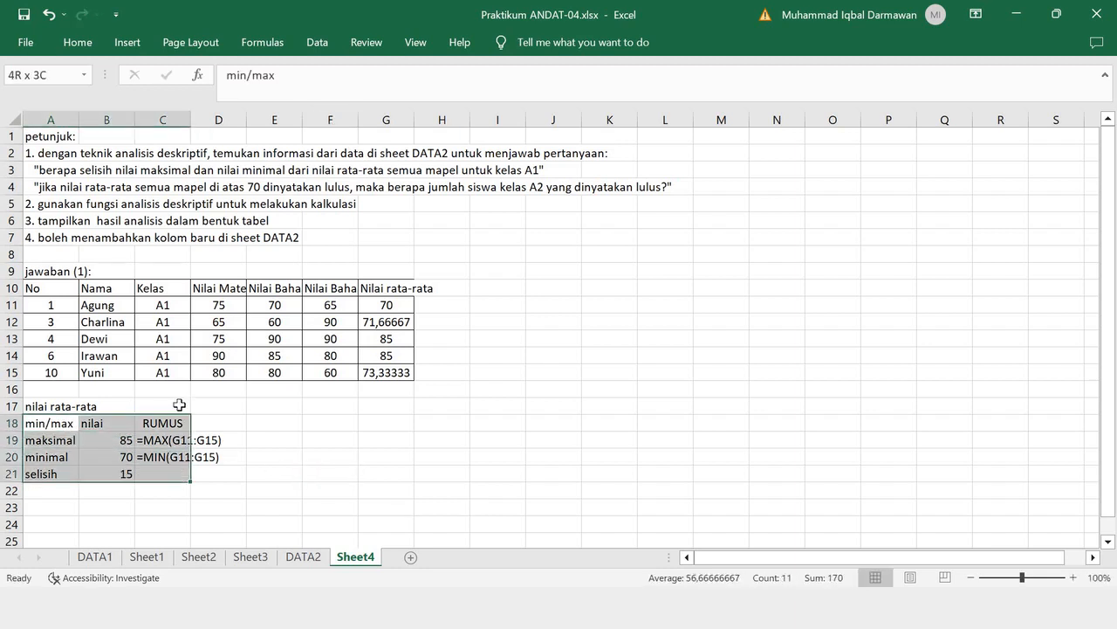
click(78, 42)
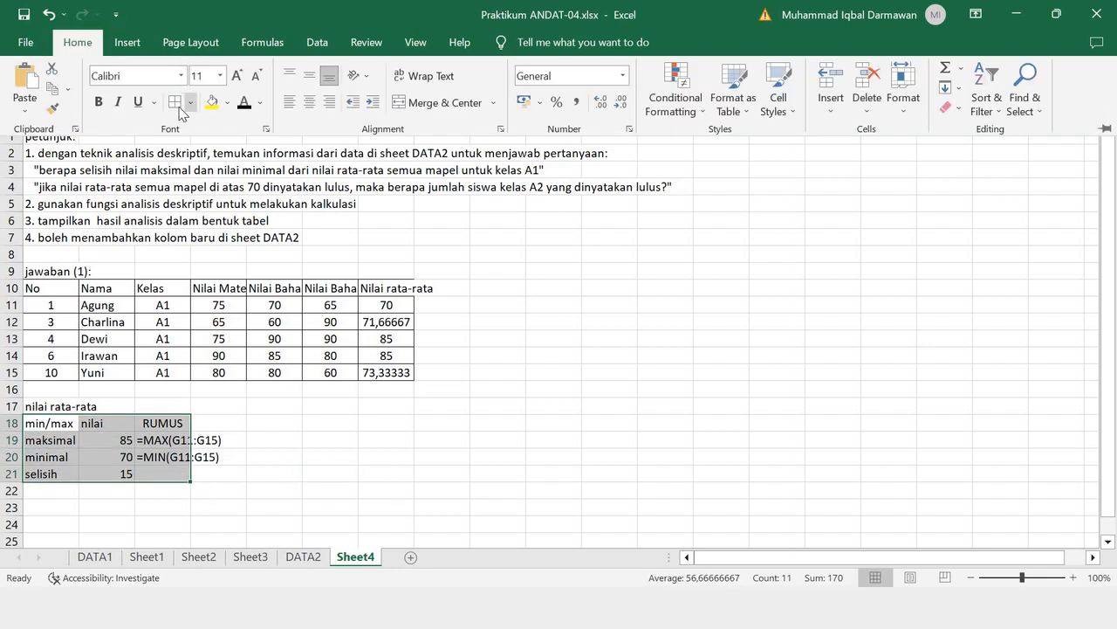
click(177, 101)
key(Escape)
click(262, 489)
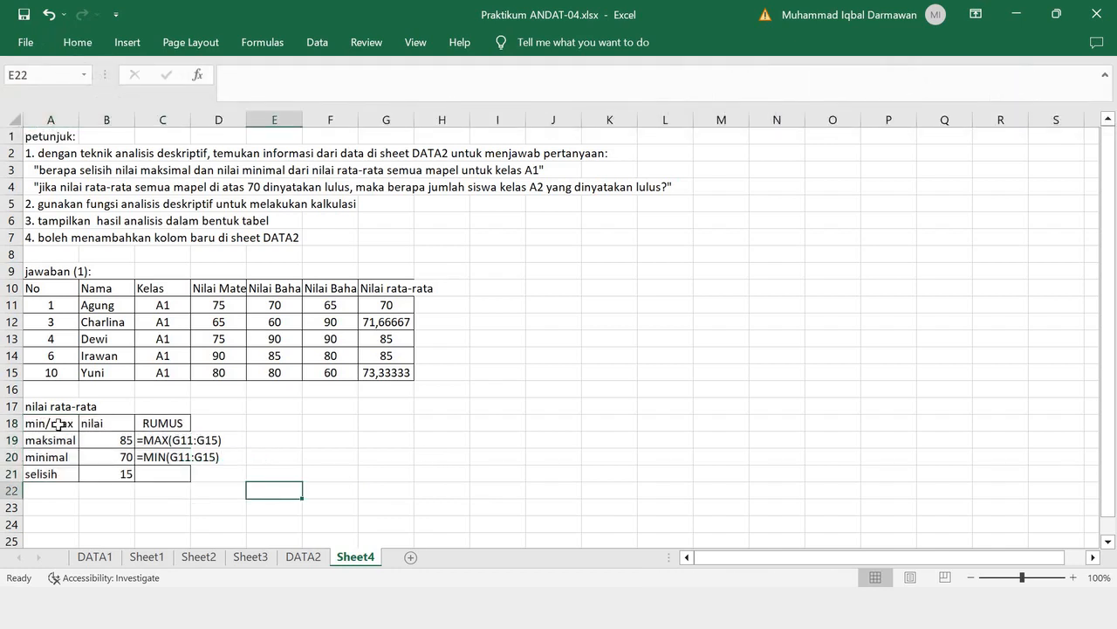
- Center the header cells A18:C18 of the result table horizontally
drag(53, 424, 162, 431)
click(202, 442)
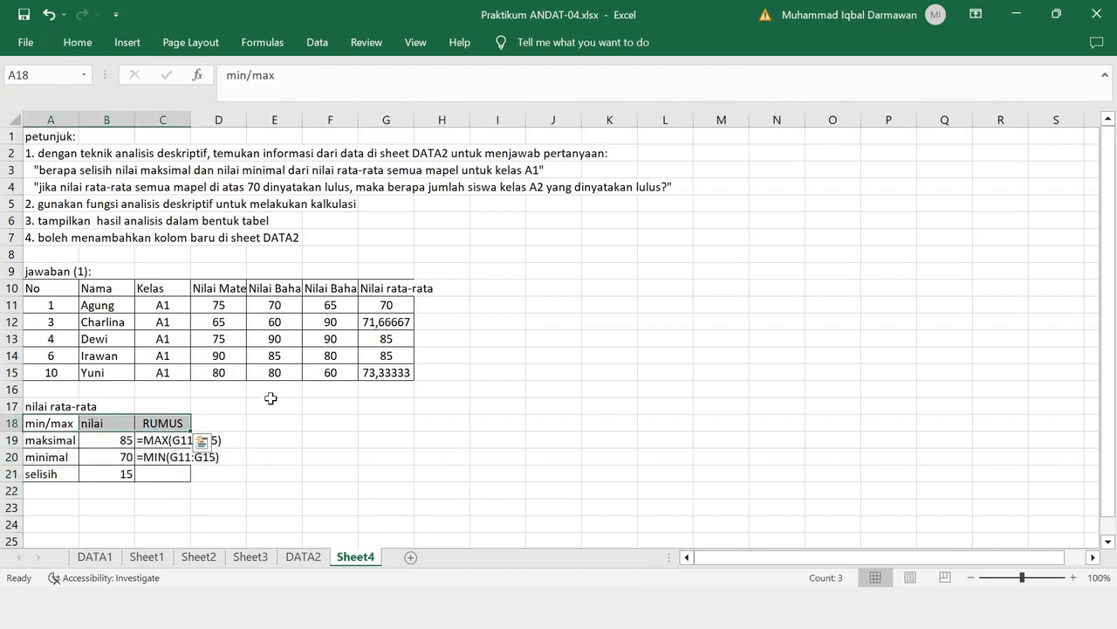
click(78, 42)
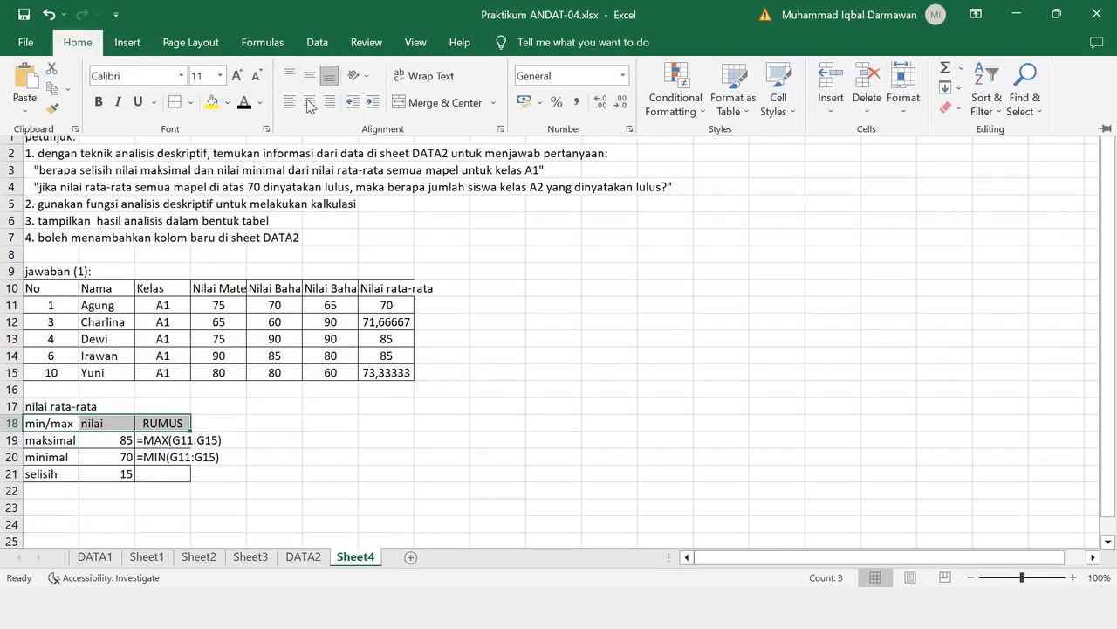
click(273, 400)
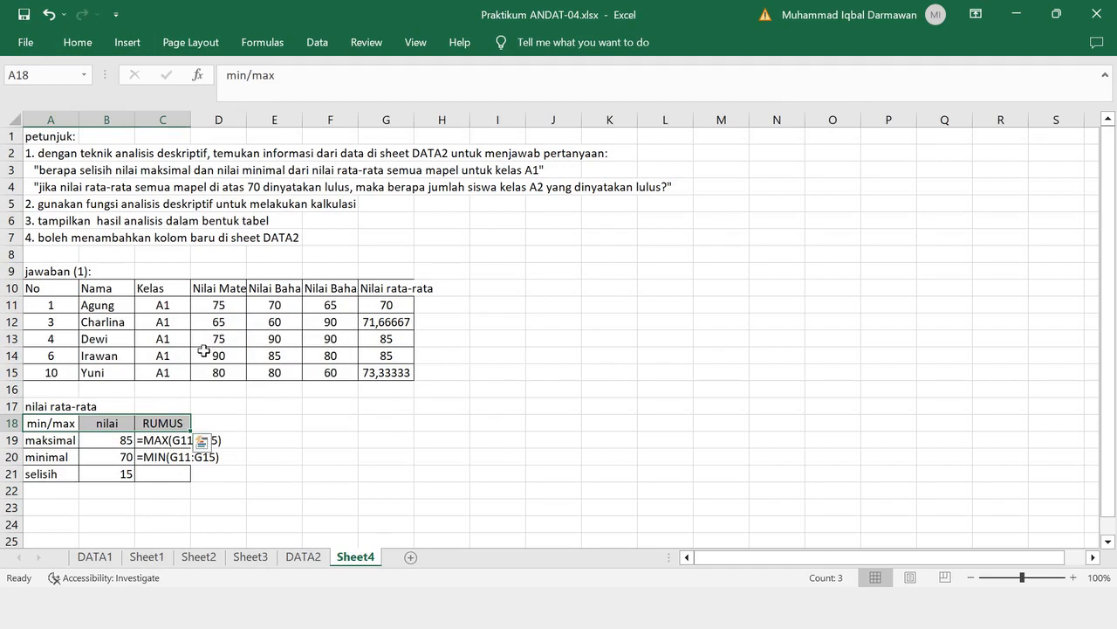
click(374, 428)
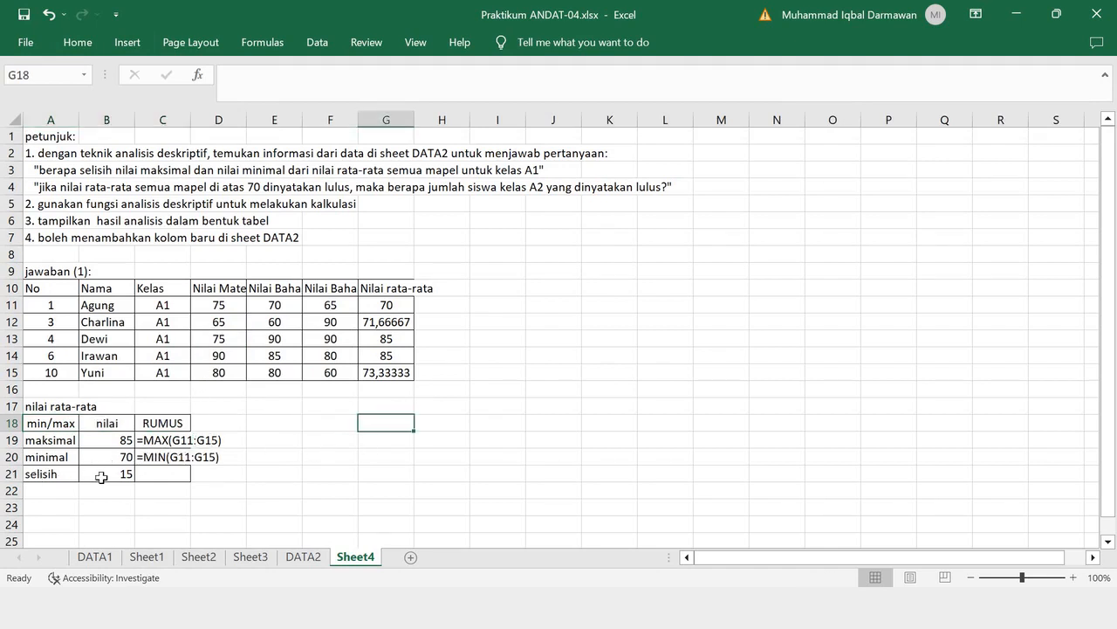
click(112, 475)
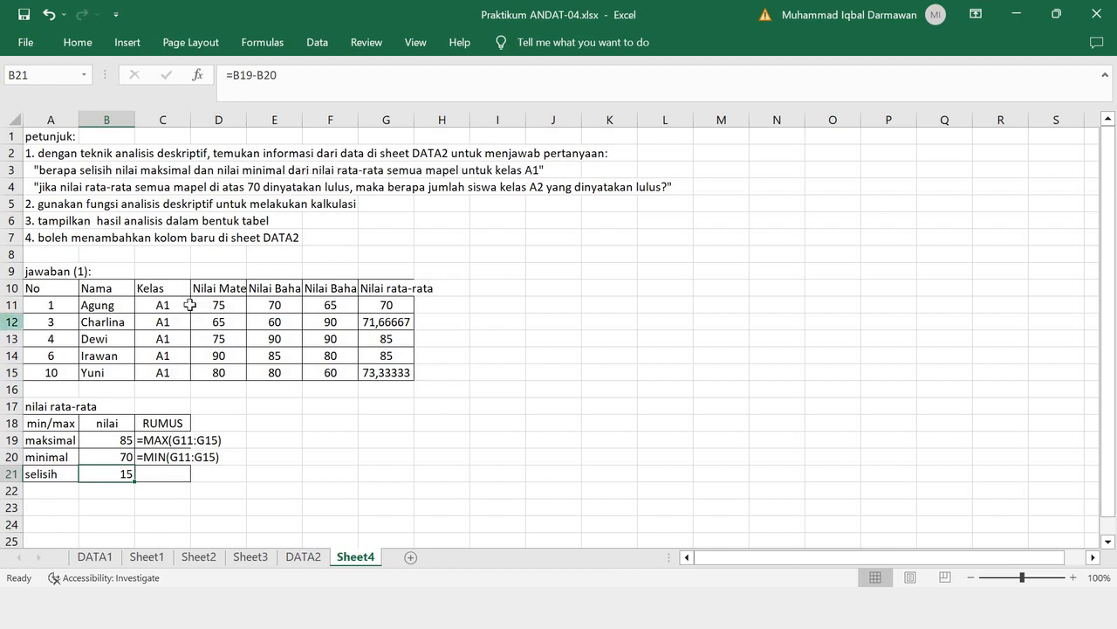
drag(185, 305, 180, 373)
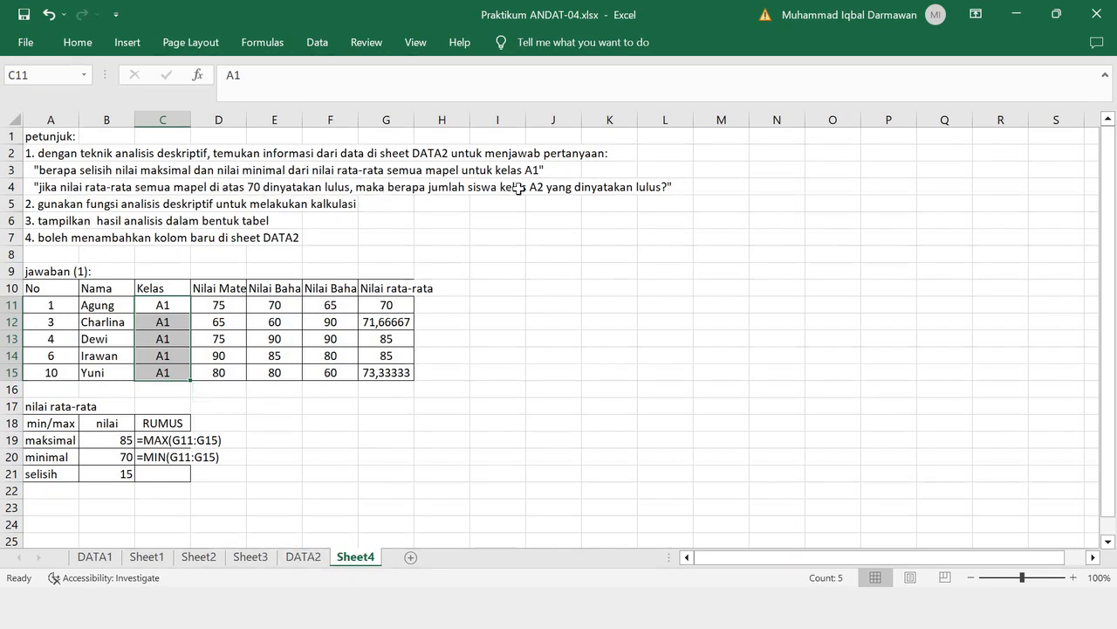
- On sheet DATA2, copy the Nilai Bahasa Inggris column F1:F11 into I1:I11 as the base for a new column
click(303, 557)
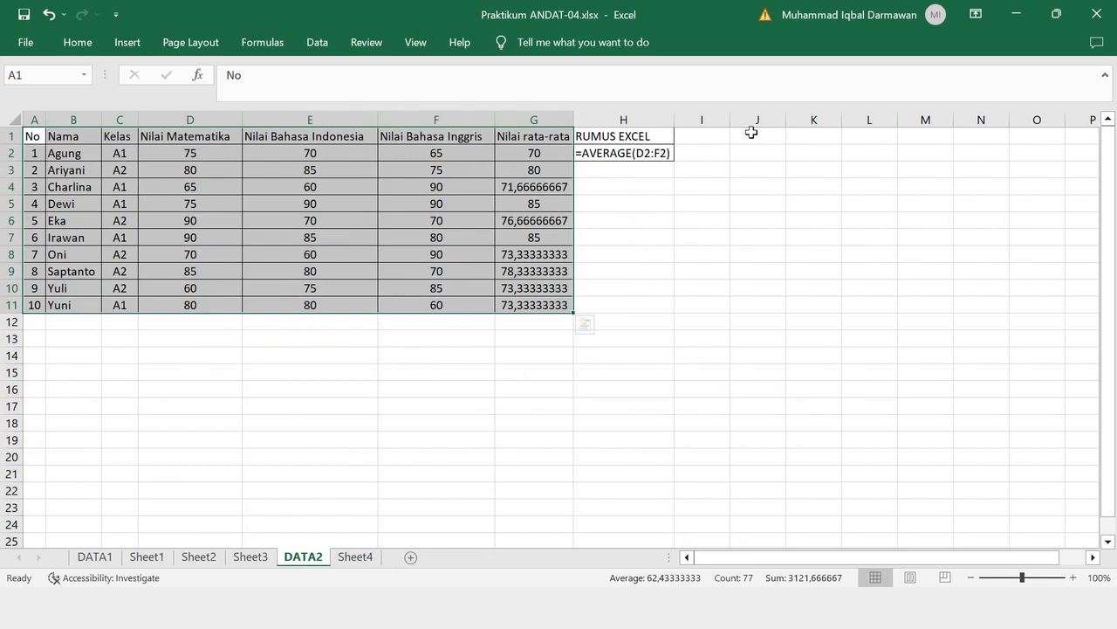
click(728, 203)
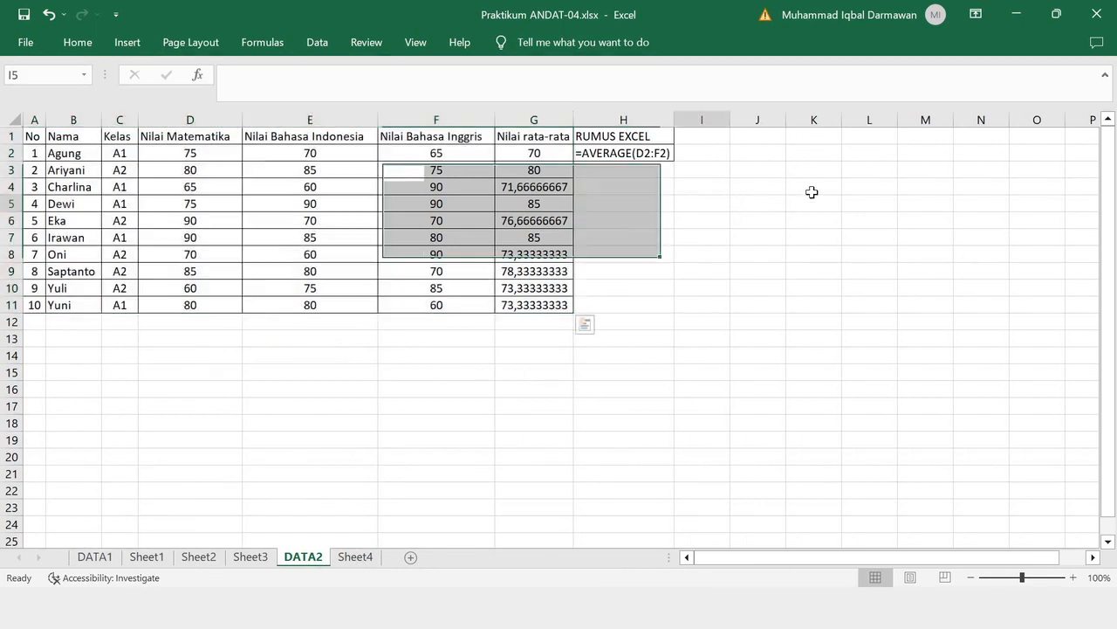
click(688, 138)
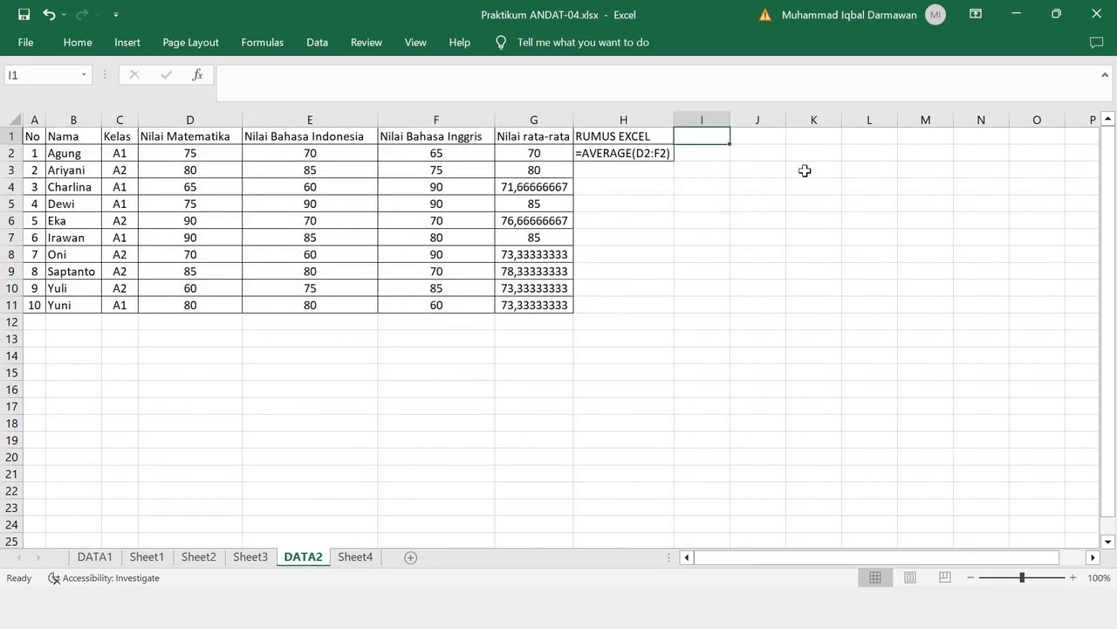
text(K)
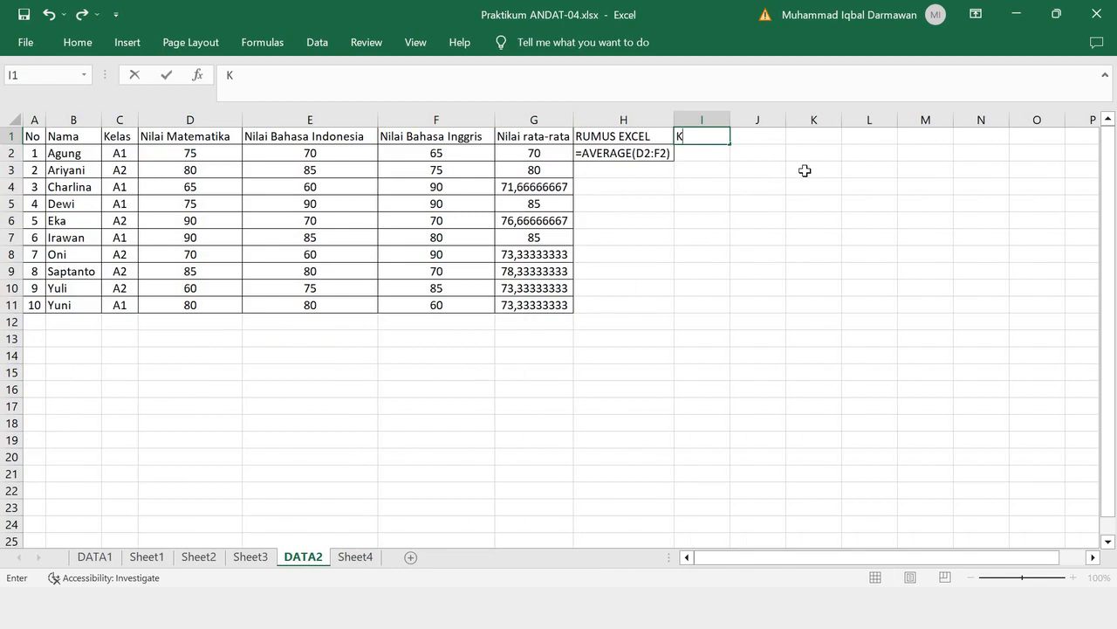
drag(404, 136, 448, 304)
key(ctrl+c)
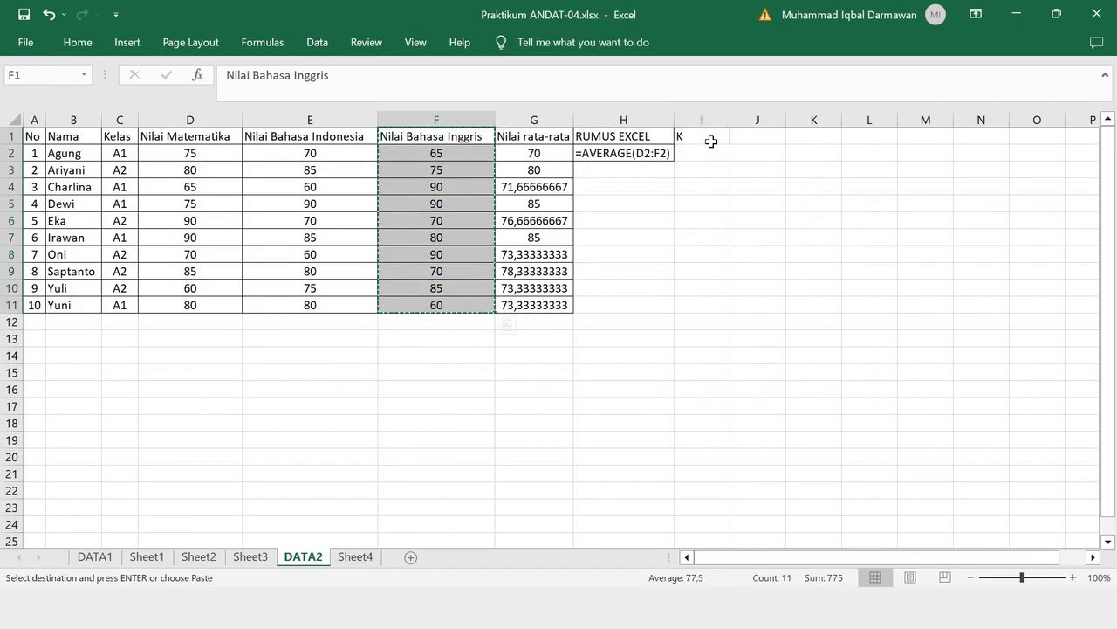
click(712, 140)
key(ctrl+v)
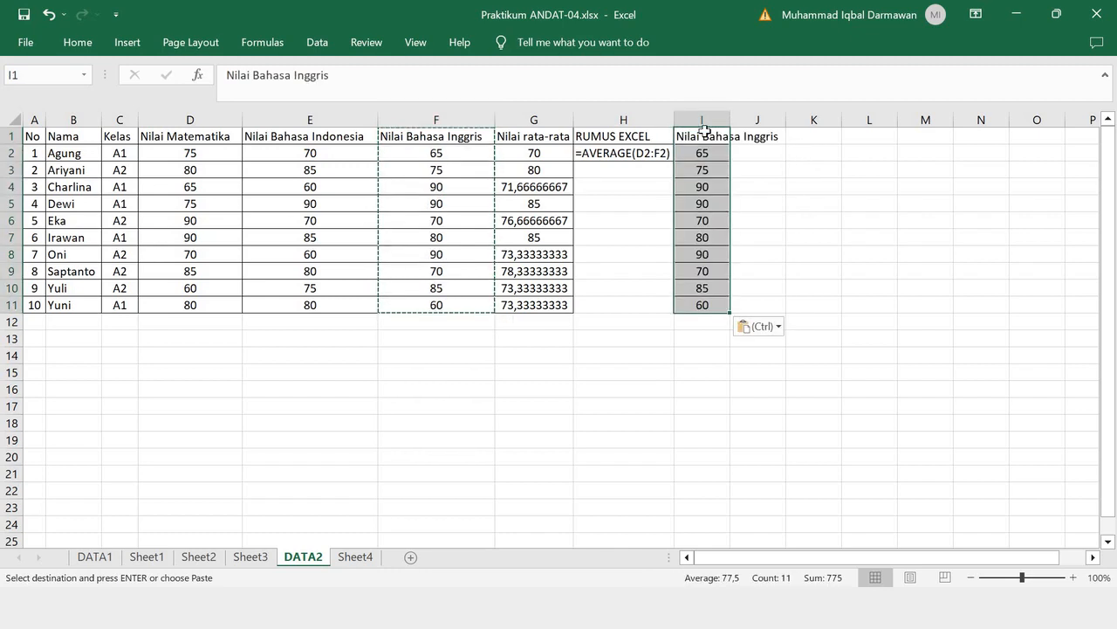
- Change the header in I1 to "Keterangan" and fit column I's width to it
click(701, 134)
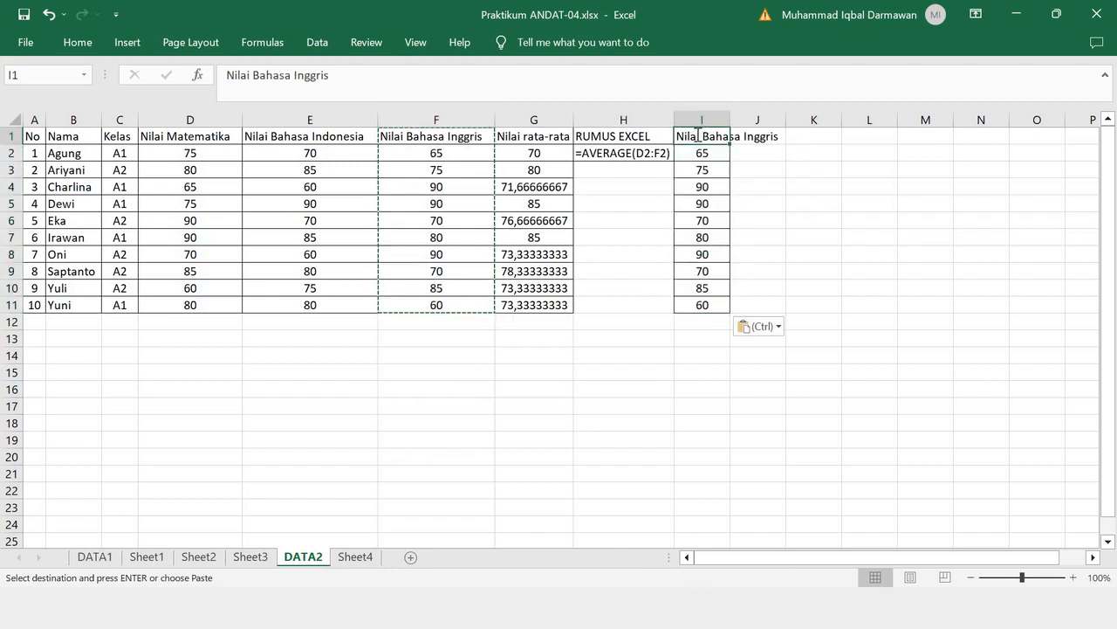
text(Keterangan)
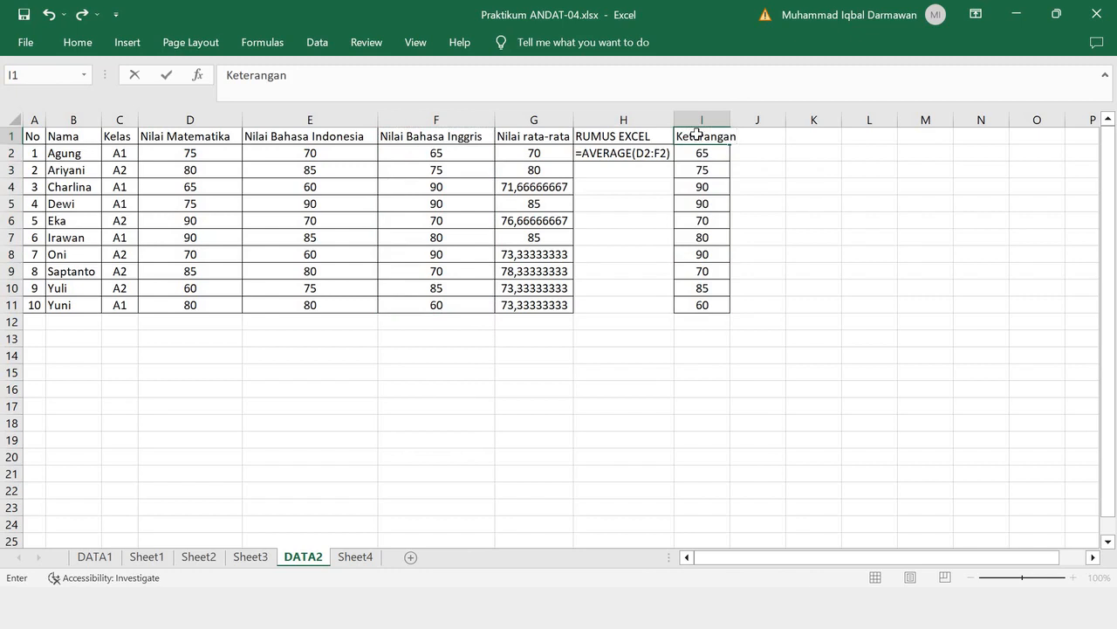
key(Return)
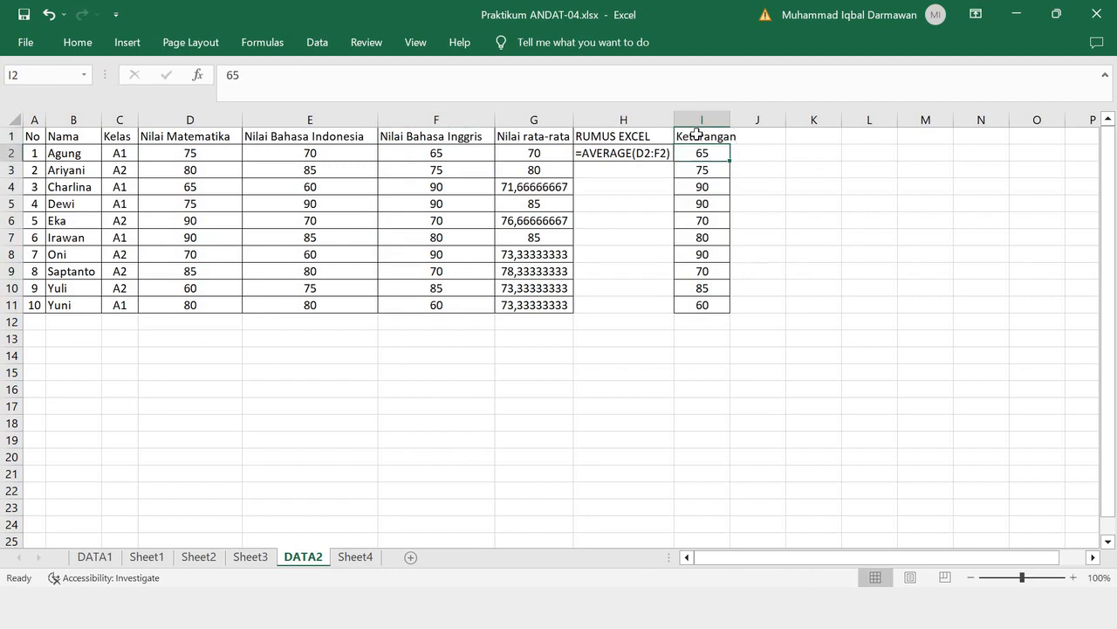
click(751, 135)
double_click(730, 120)
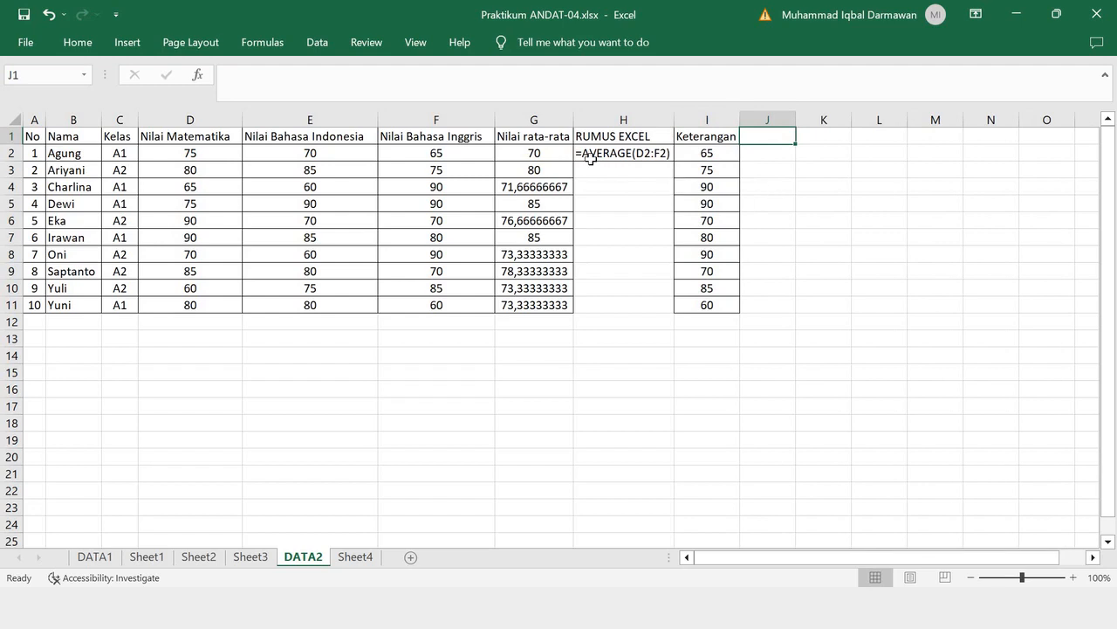
- Recheck the class A2 pass question on Sheet4, and clear the copied scores from I2:I11 on DATA2
click(348, 559)
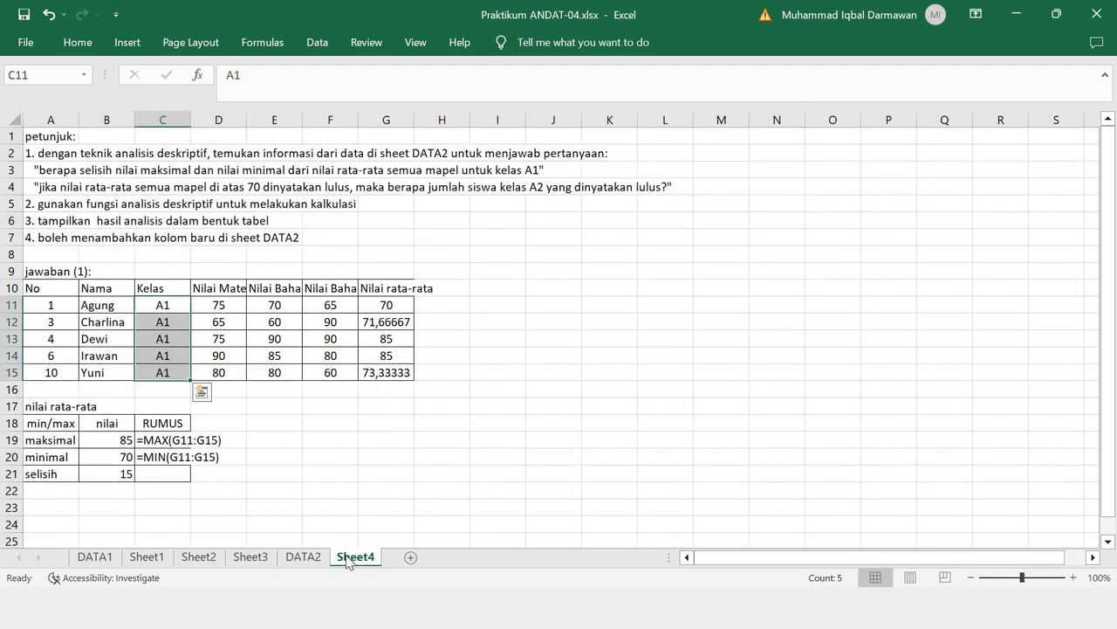
click(316, 557)
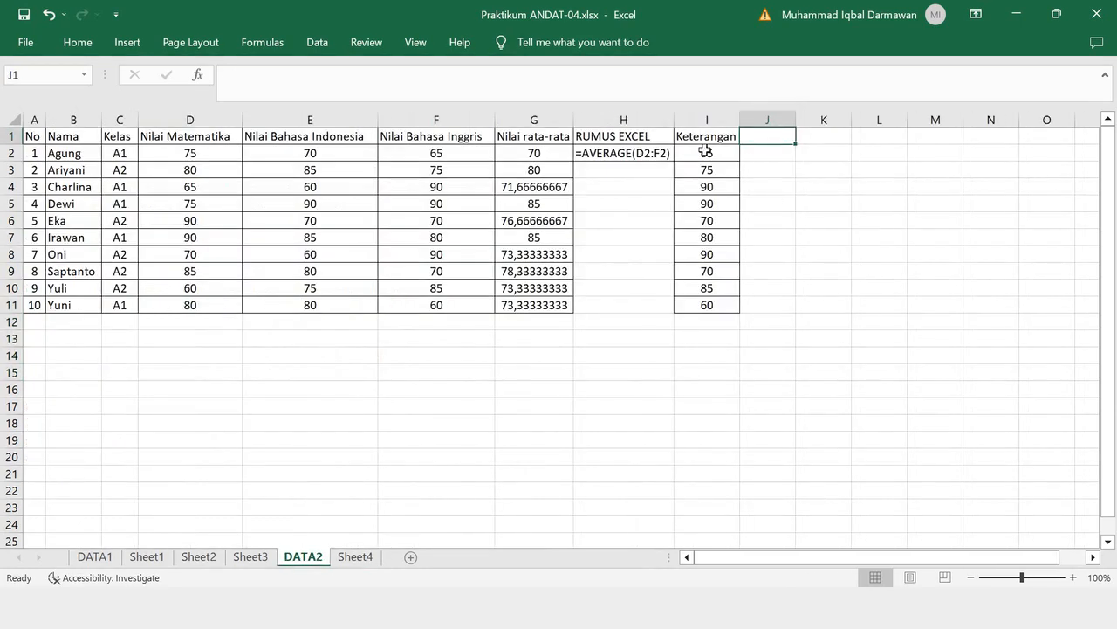
drag(706, 152, 713, 313)
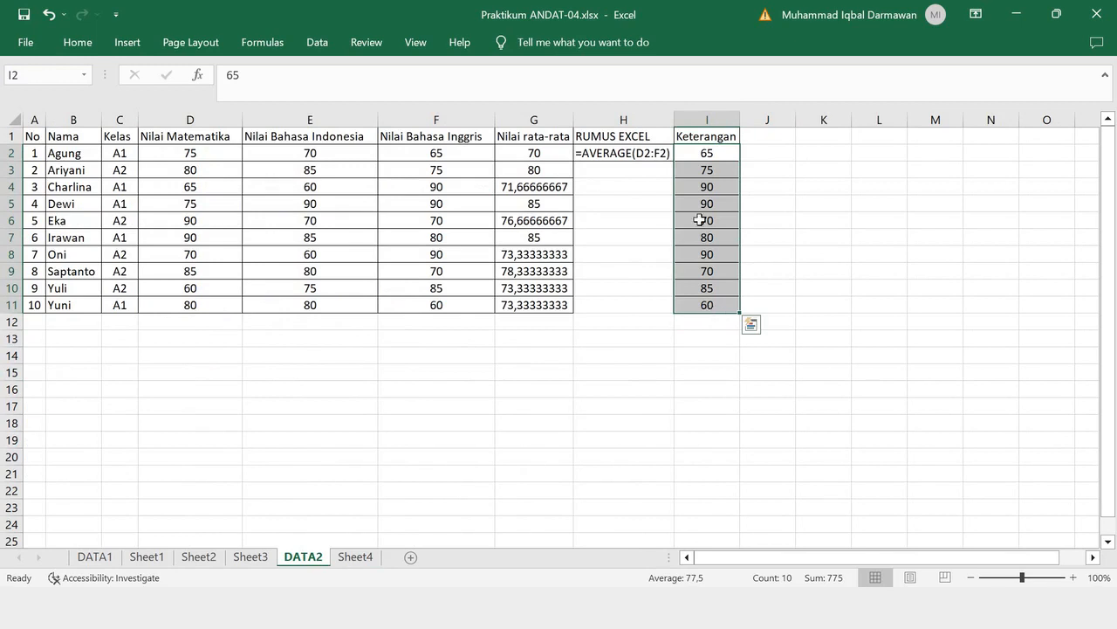
key(Delete)
- Enter =IF(G2>70;"lulus";"tidak lulus") in I2 and fill the formula down through I11
click(702, 151)
text(=)
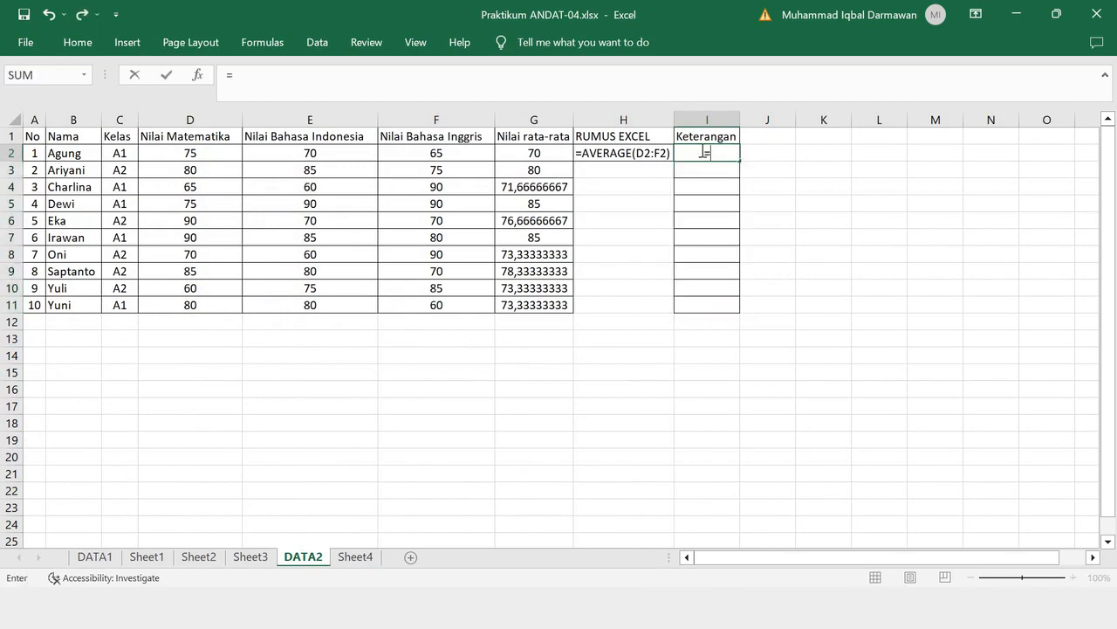
text(IF()
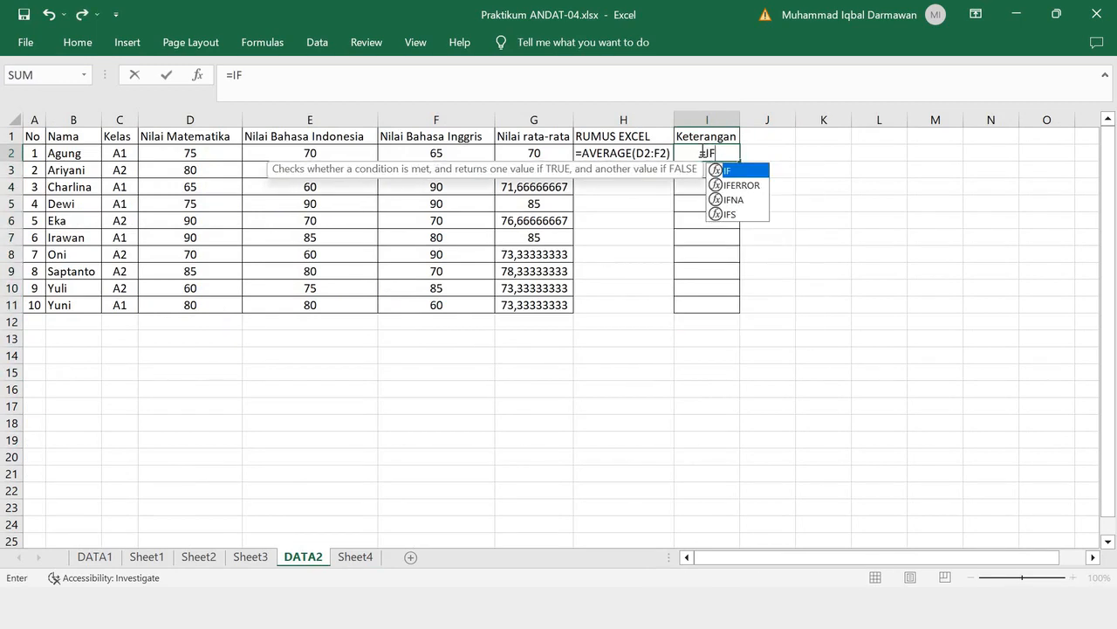
click(535, 157)
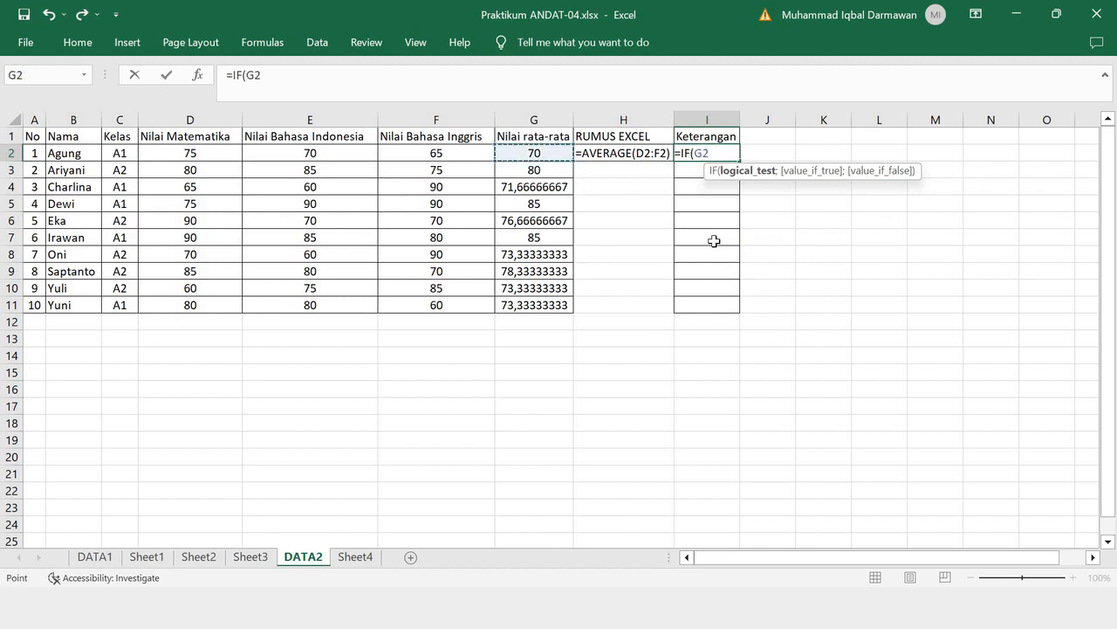
text(>70)
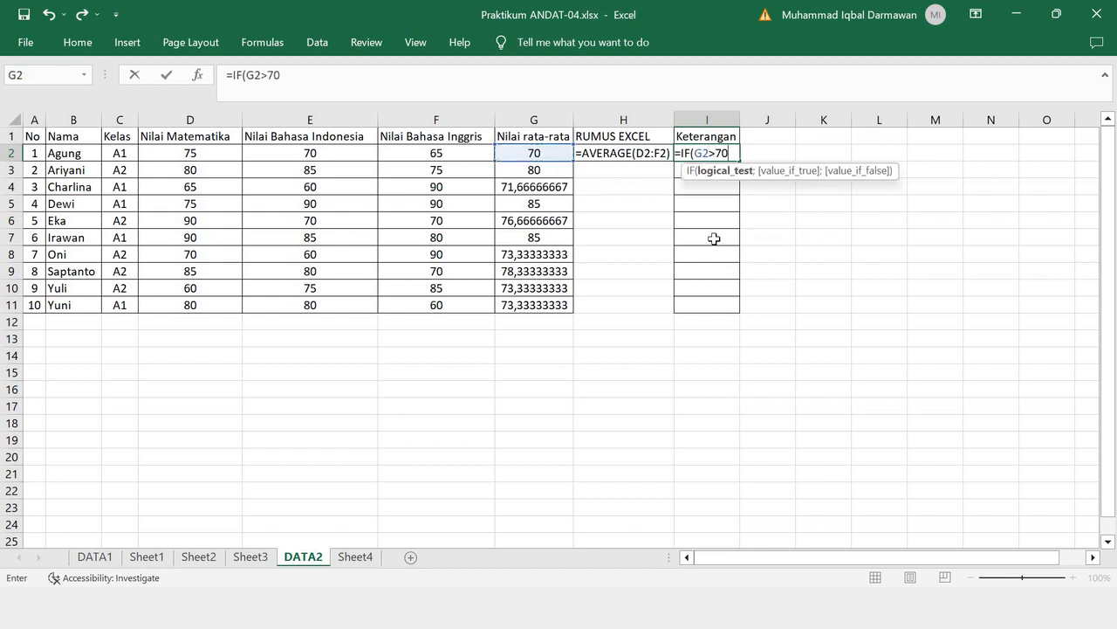
text(;)
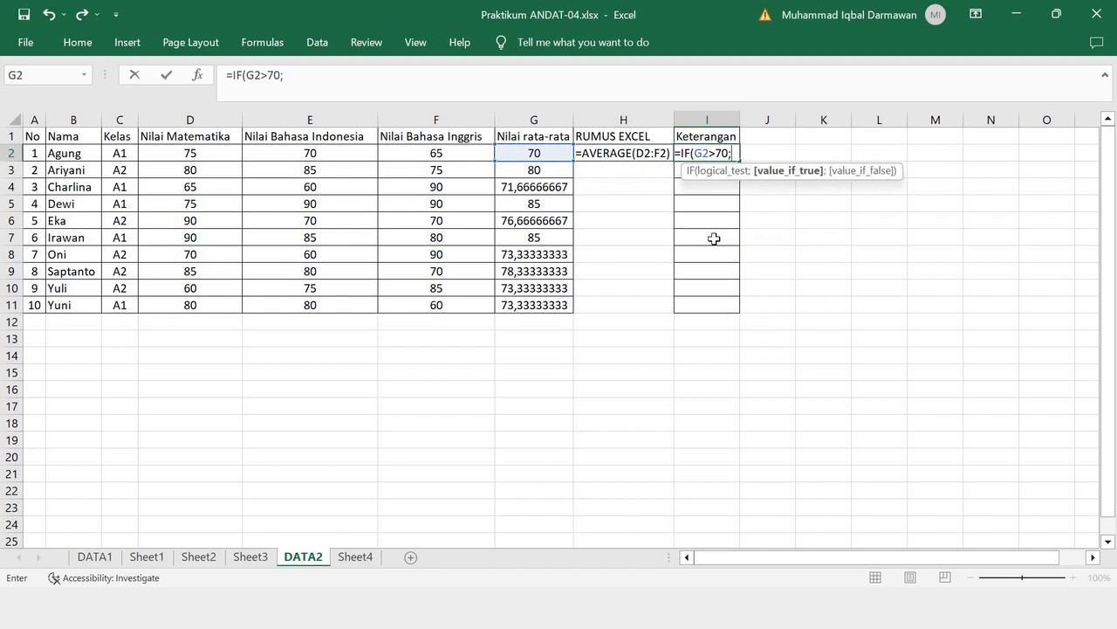
text("LULUS)
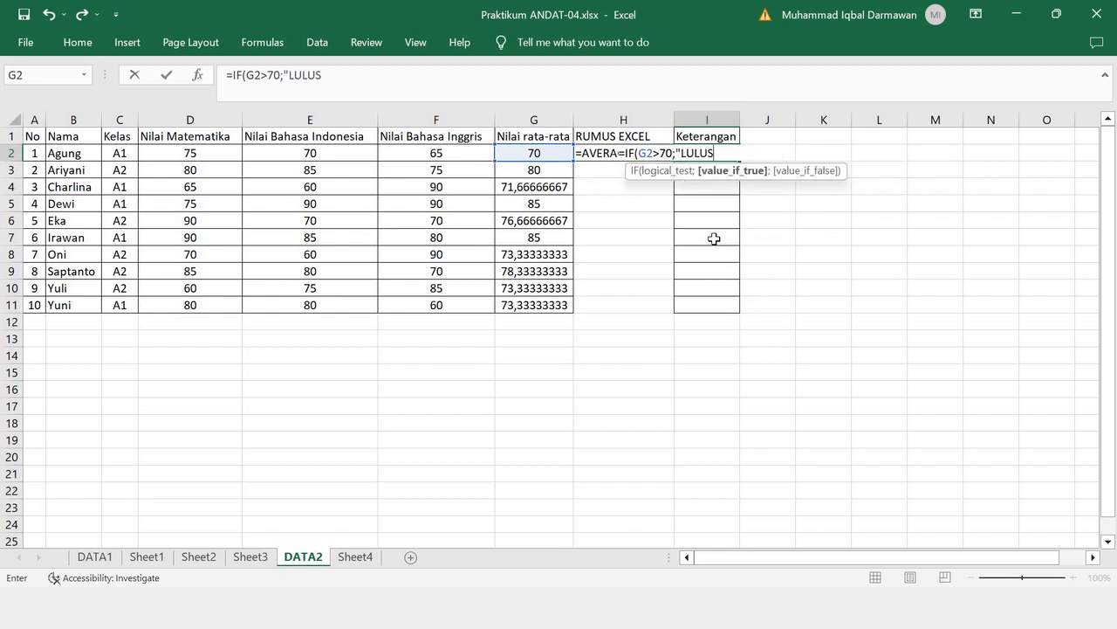
key(BackSpace)
key(BackSpace)
key(BackSpace)
key(BackSpace)
key(BackSpace)
text(lulus";)
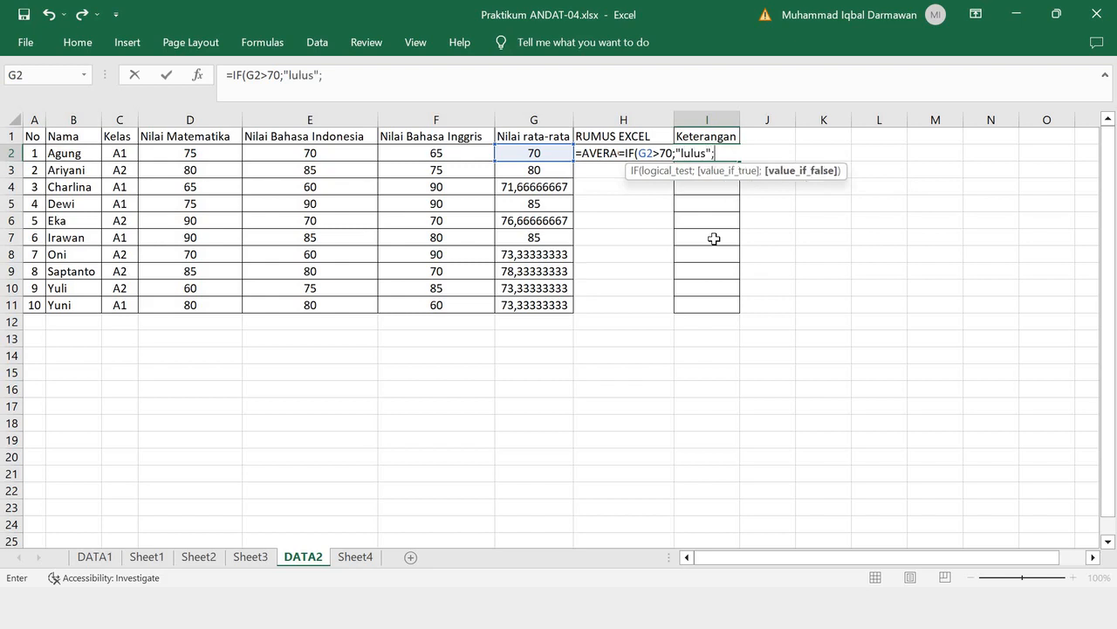
text("tidak lulus")
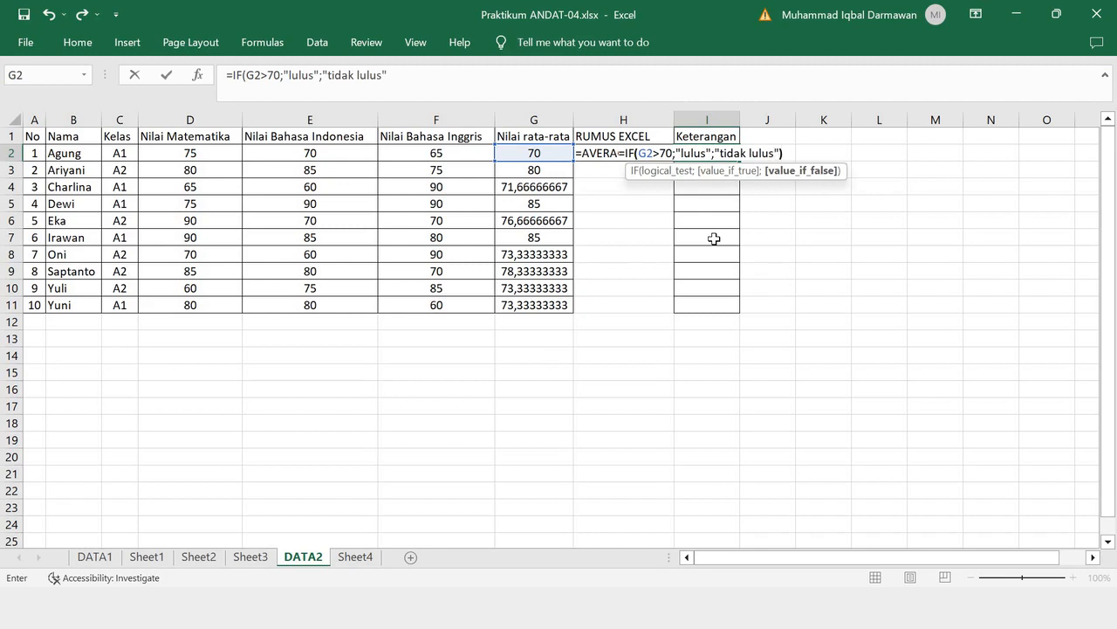
text())
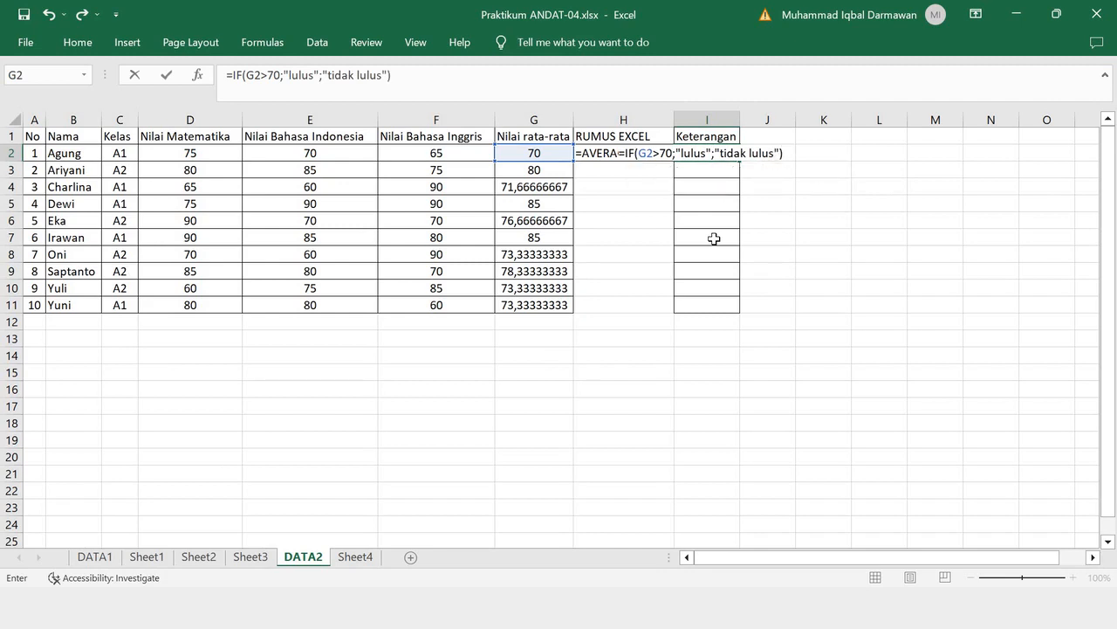
drag(428, 75, 191, 82)
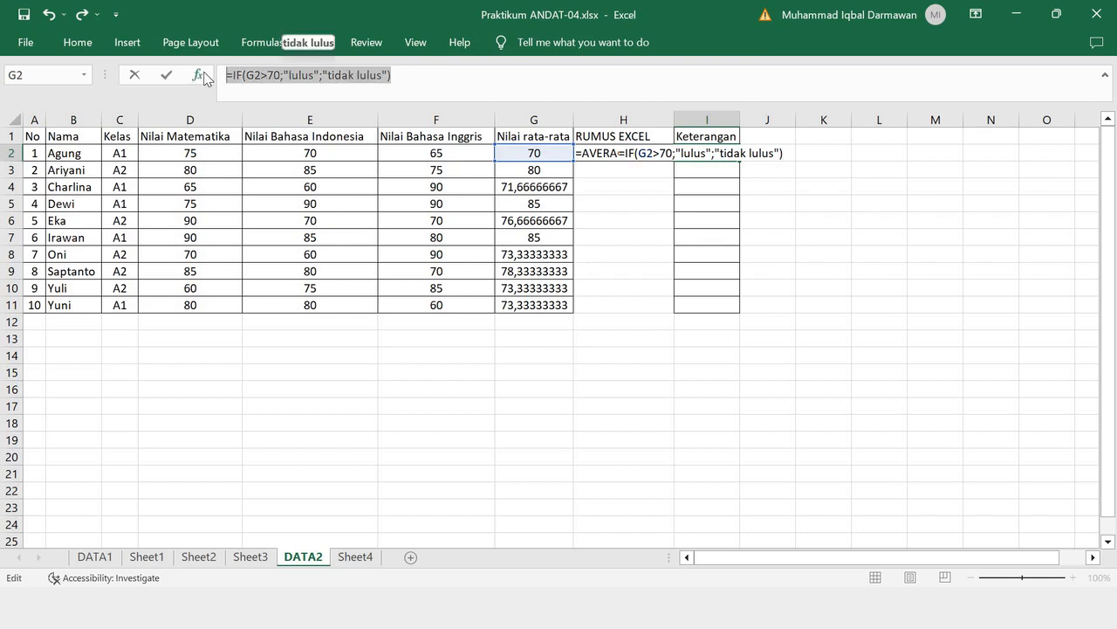
key(Return)
click(714, 154)
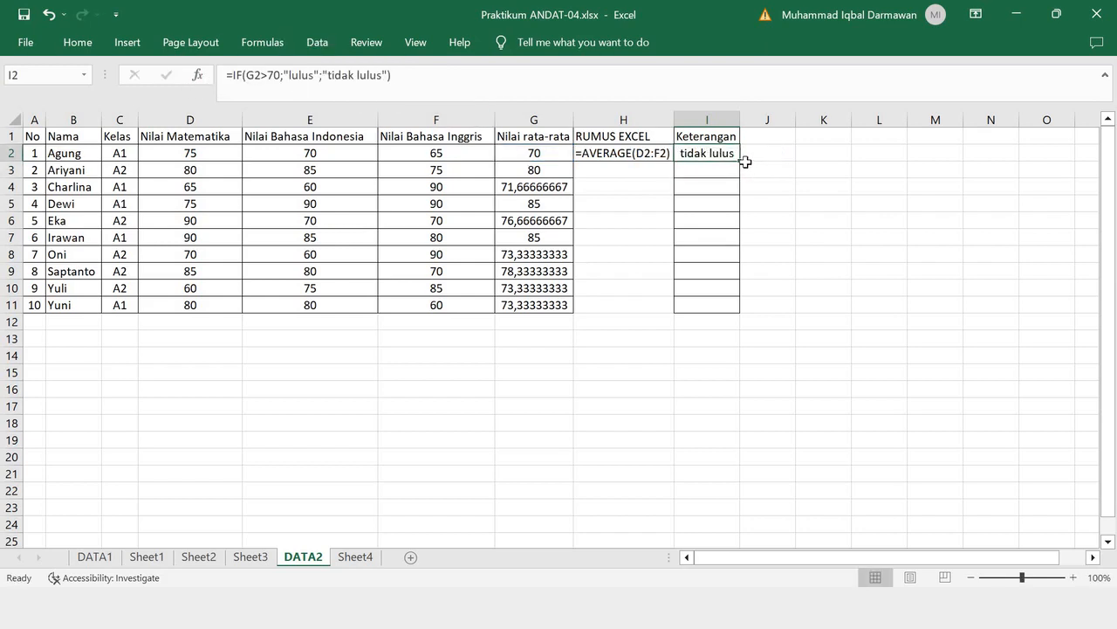
drag(739, 261, 881, 317)
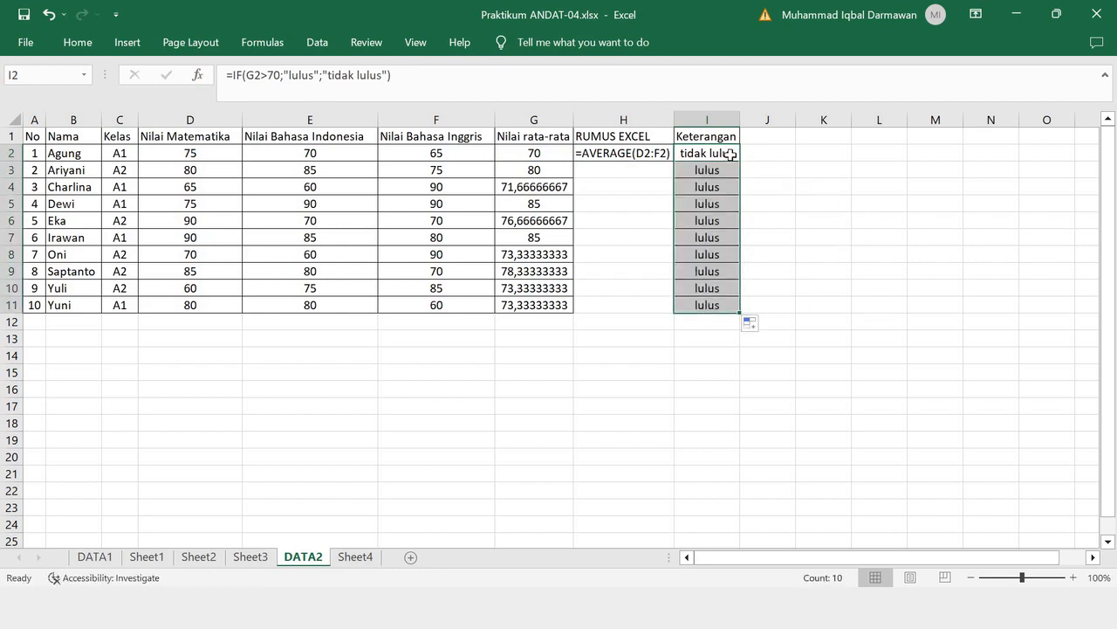
- Document the Keterangan formula in J2 as literal text: '=IF(G2>70;"lulus";"tidak lulus")
double_click(732, 154)
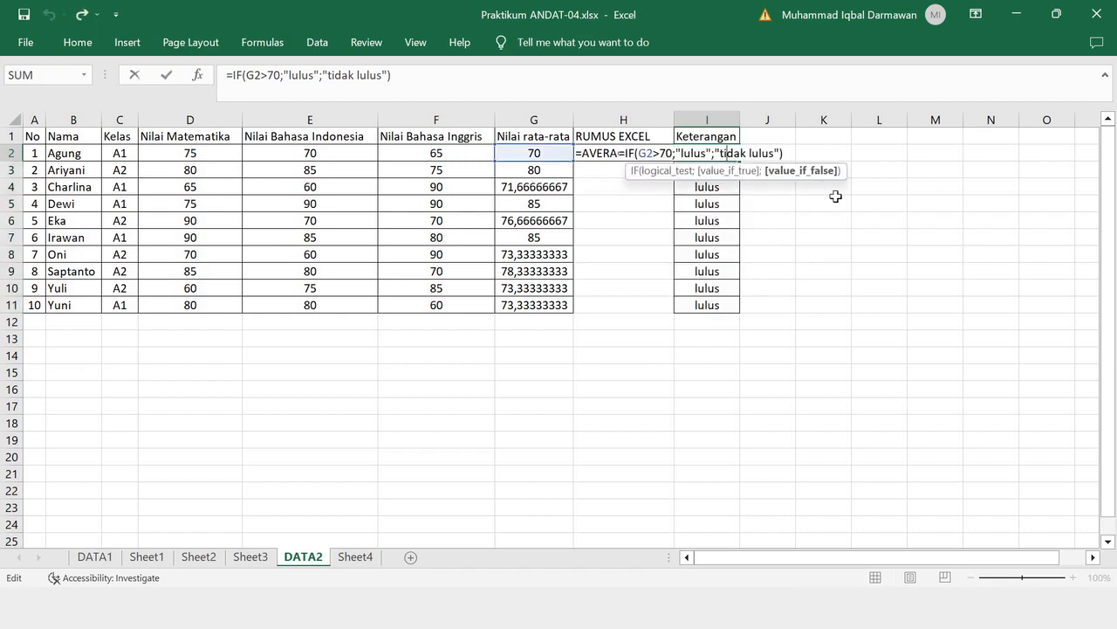
key(Return)
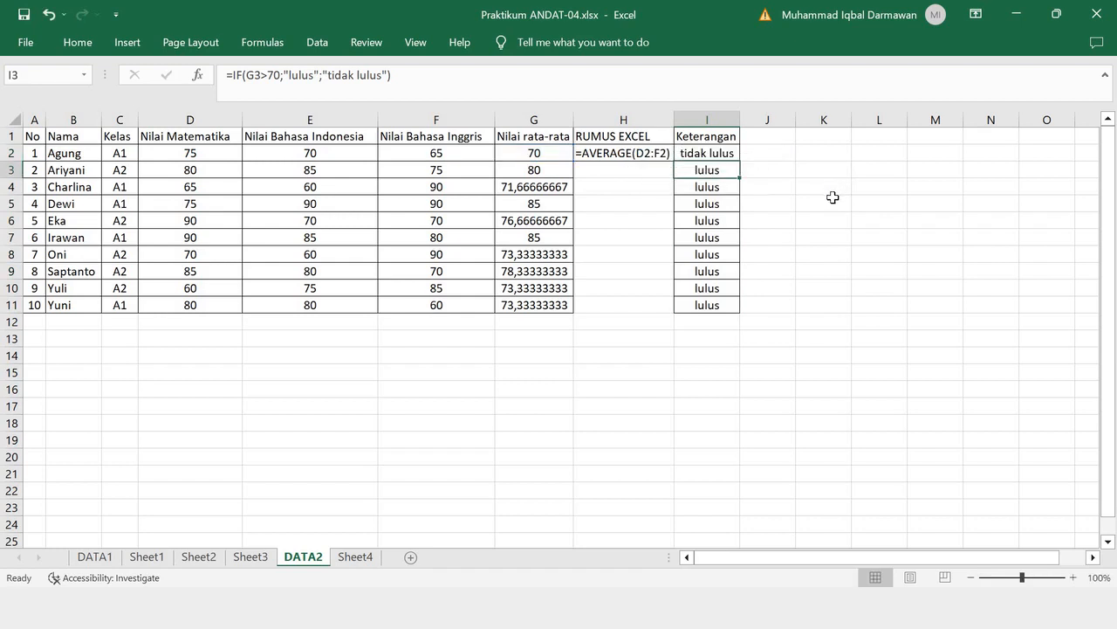
double_click(766, 153)
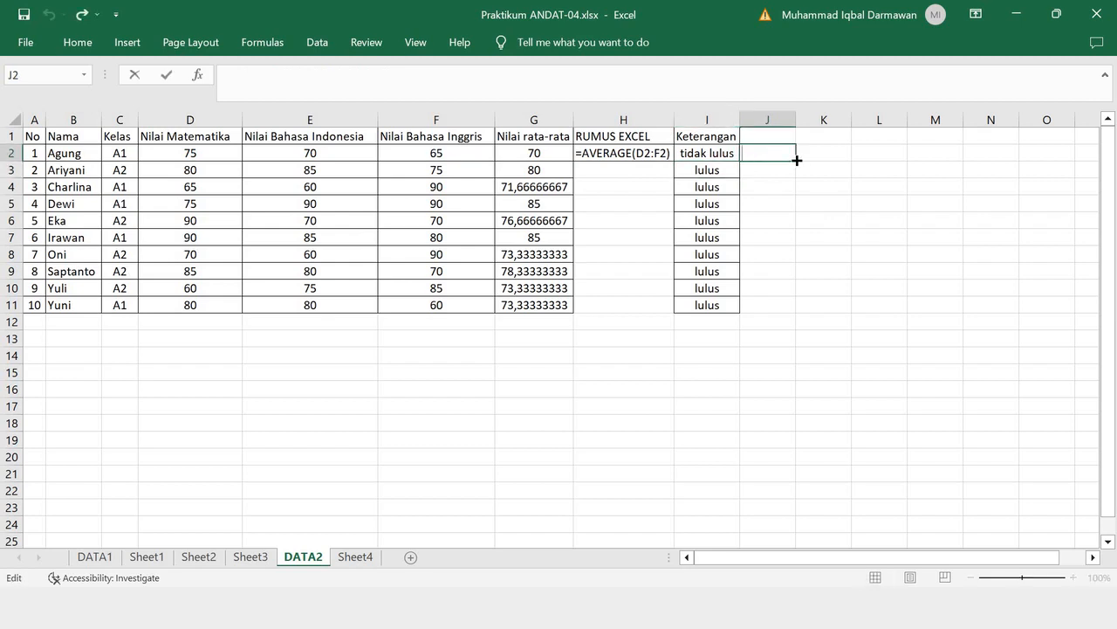
text(')
key(ctrl+v)
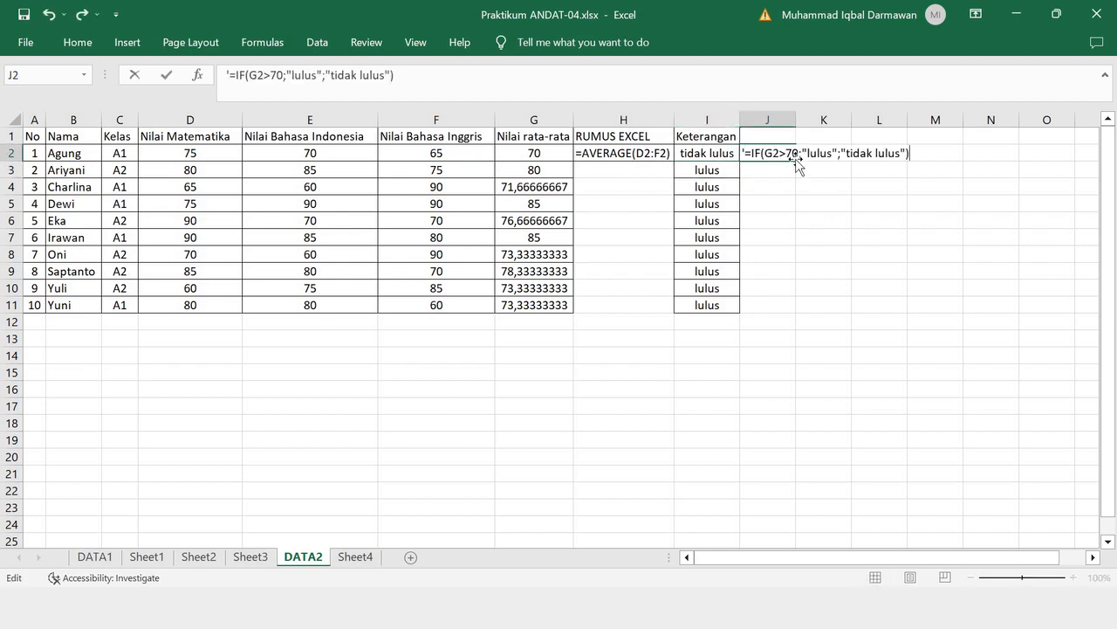
key(Return)
- Copy the "RUMUS EXCEL" header from H1 to J1 above the formula text
click(637, 137)
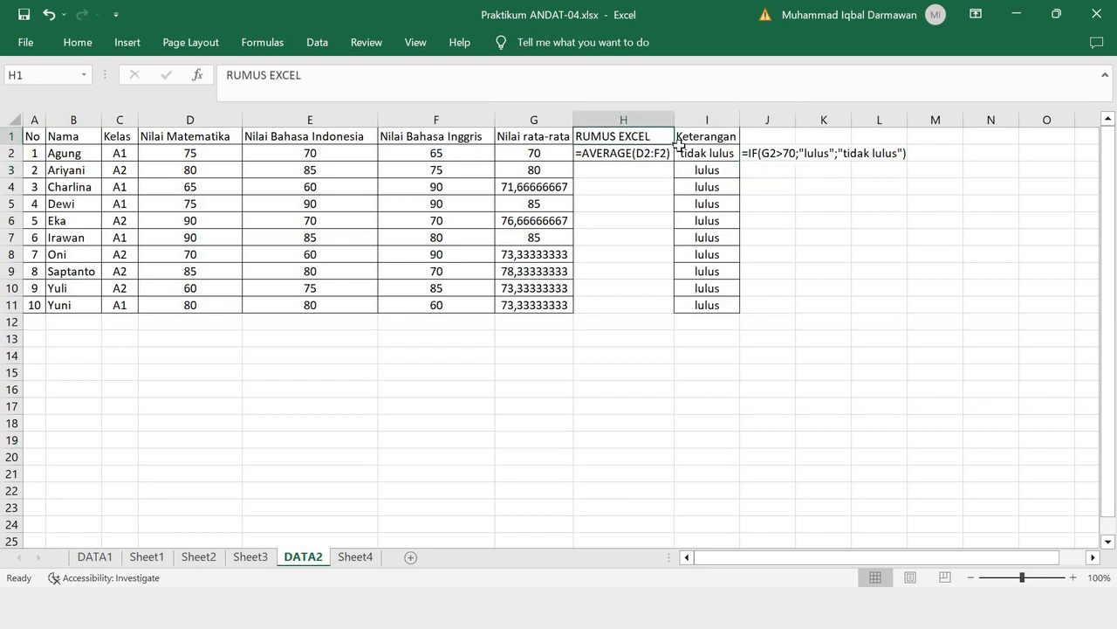
key(ctrl+c)
click(768, 137)
key(ctrl+v)
click(769, 156)
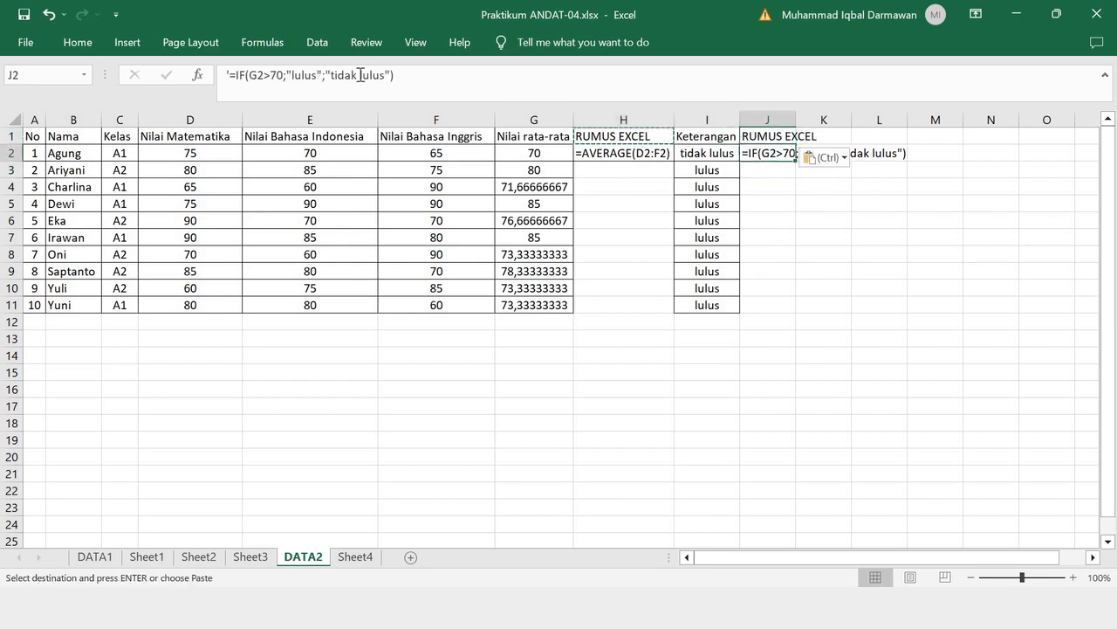
click(77, 42)
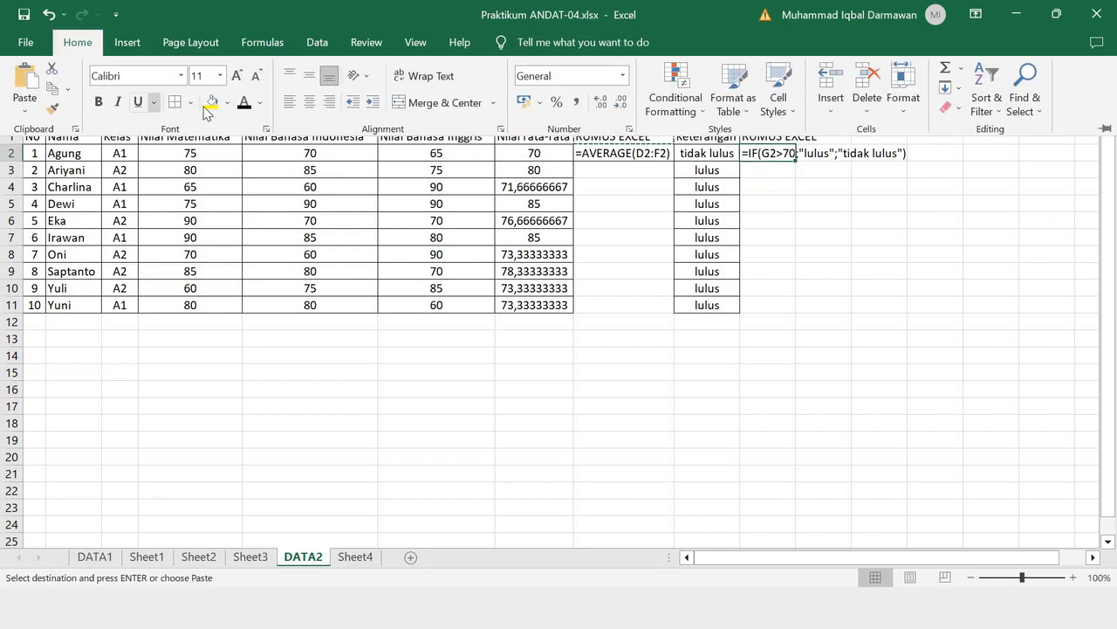
click(883, 216)
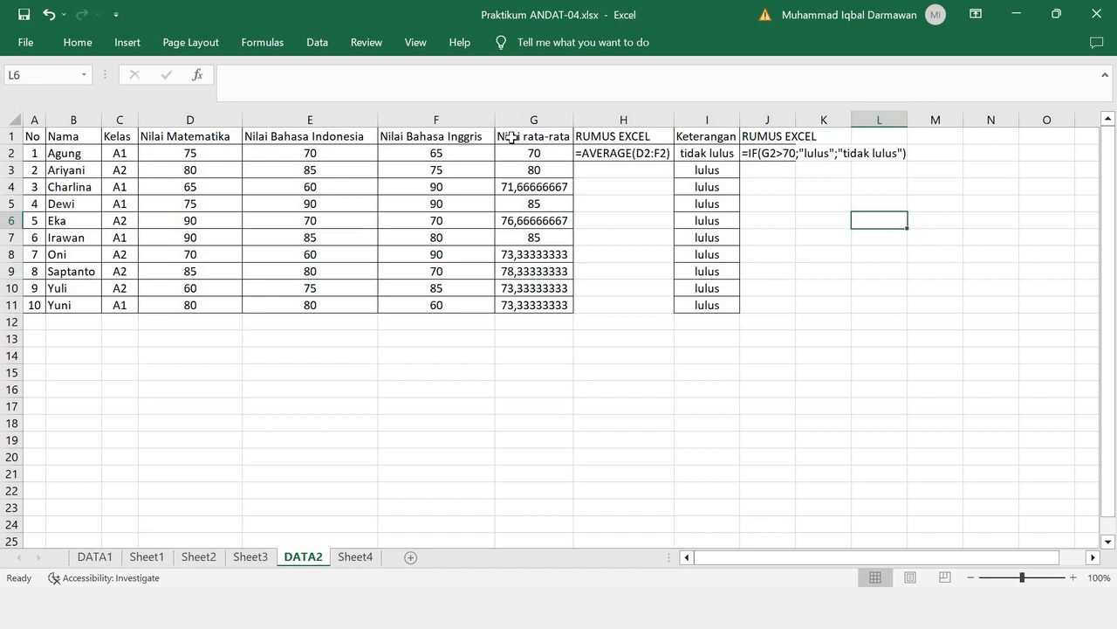
click(540, 153)
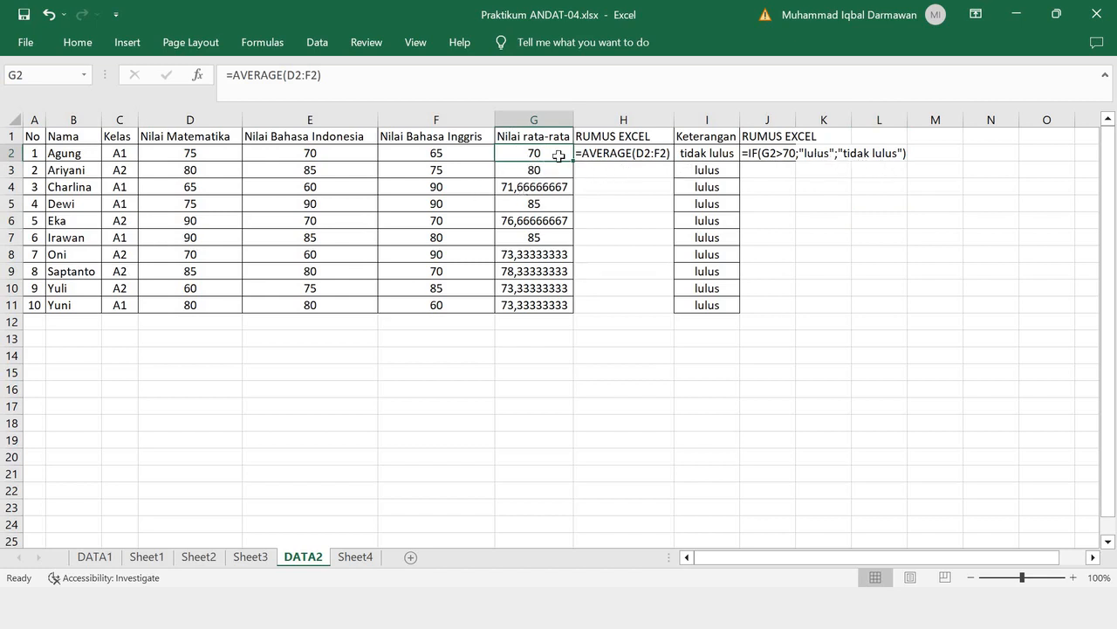
- Copy the student table A1:G11 from DATA2 and paste it into Sheet4 starting at A24
double_click(530, 172)
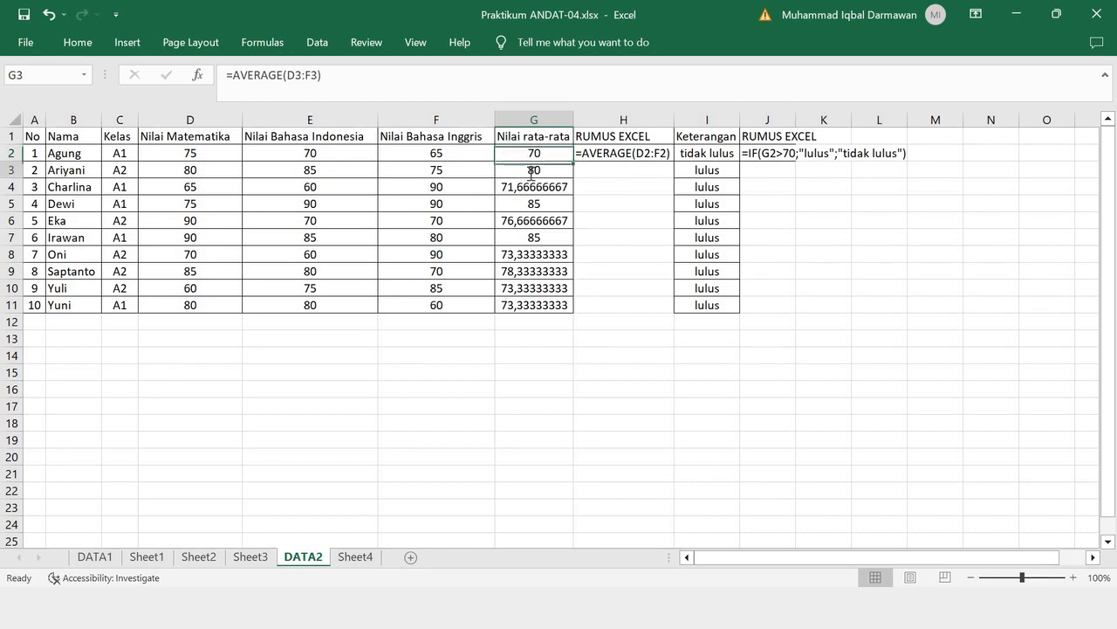
key(Return)
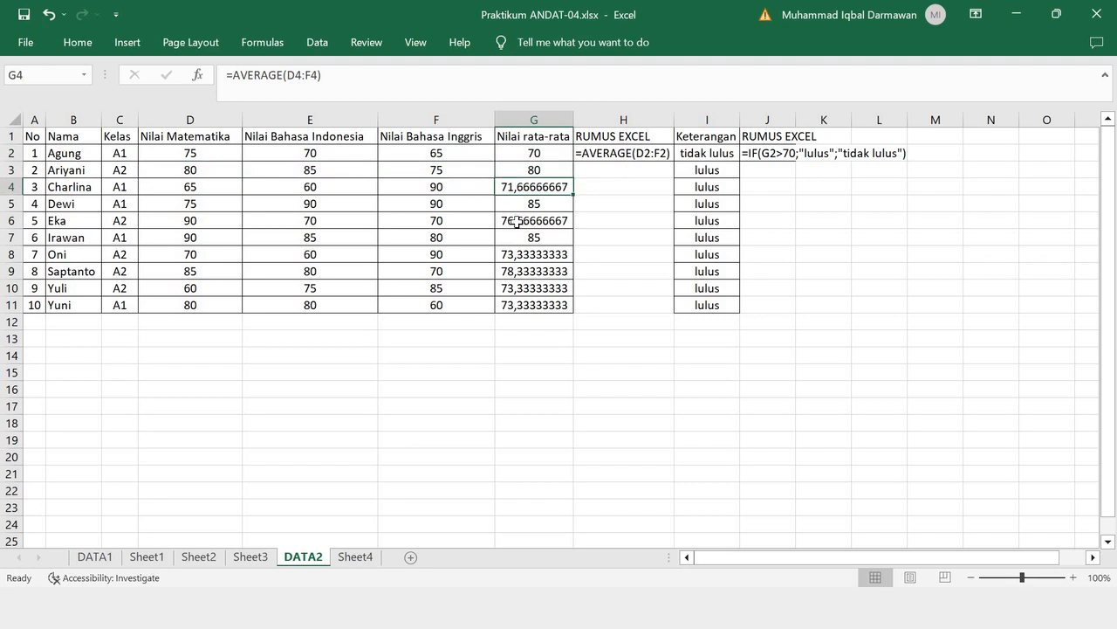
drag(33, 137, 529, 304)
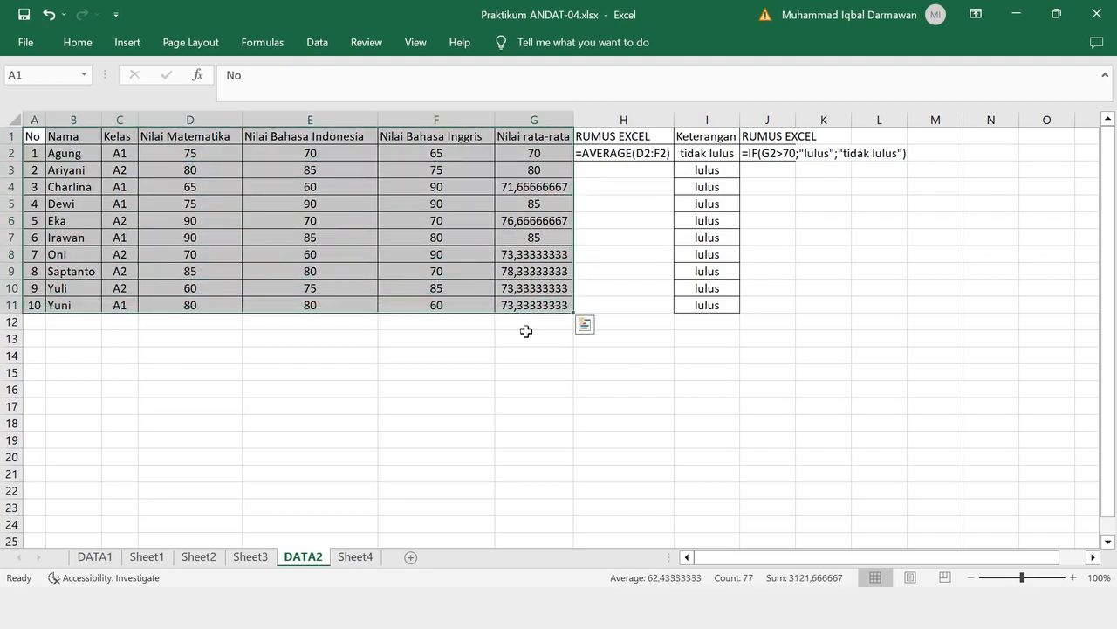
key(ctrl+c)
click(353, 557)
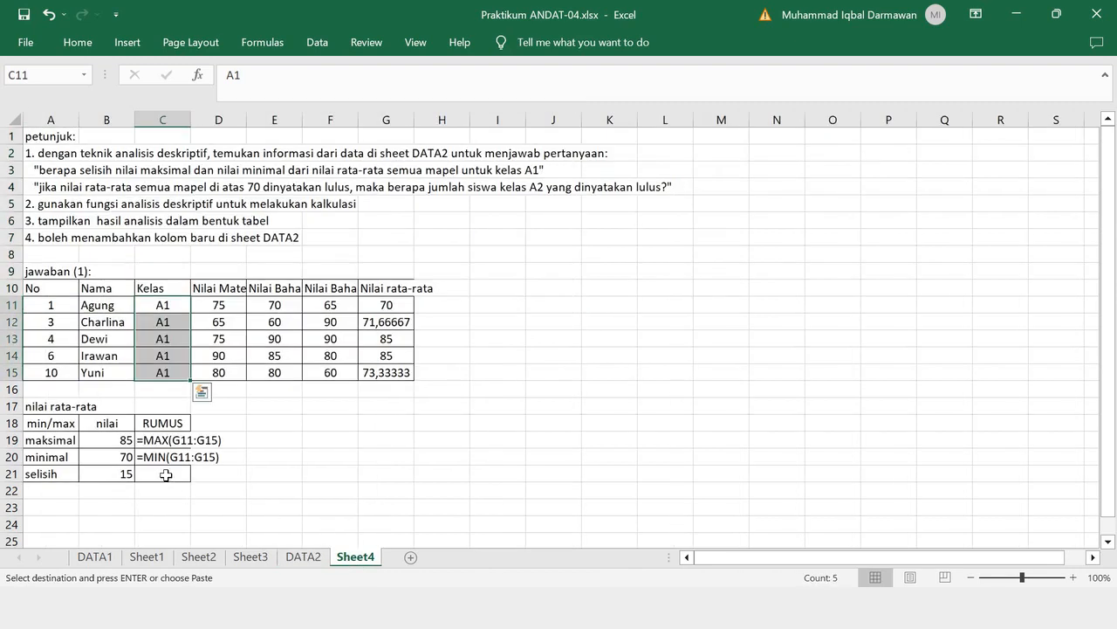
scroll(152, 463, down, 2)
scroll(38, 477, down, 1)
click(39, 477)
key(ctrl+v)
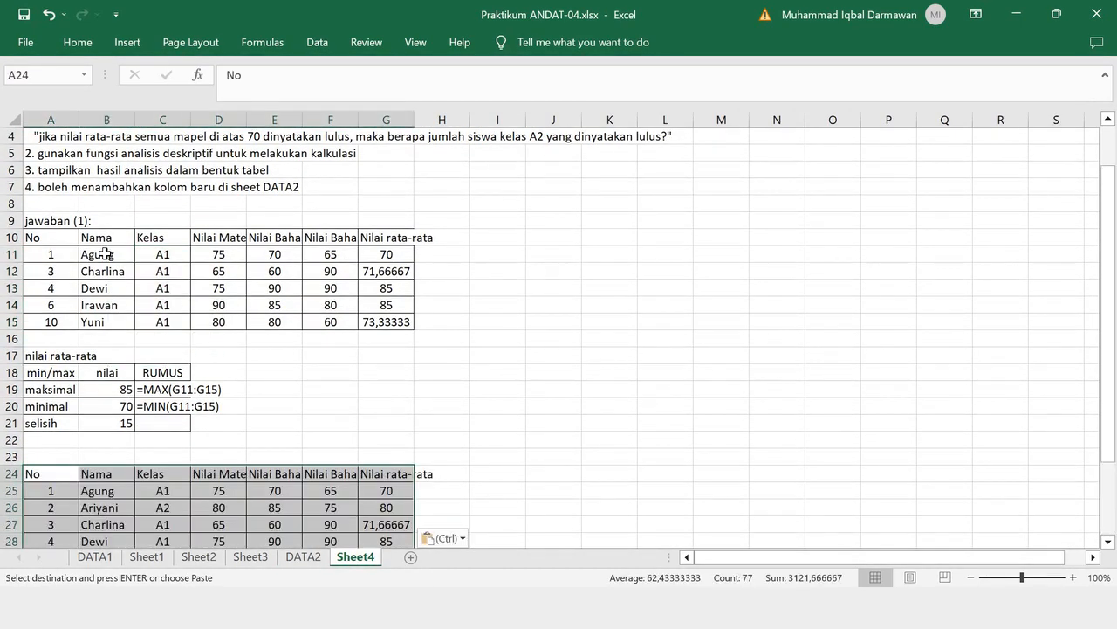
- Copy the "jawaban (1):" label from A9 to A23 and change it to "jawaban (2):"
click(54, 223)
key(ctrl+c)
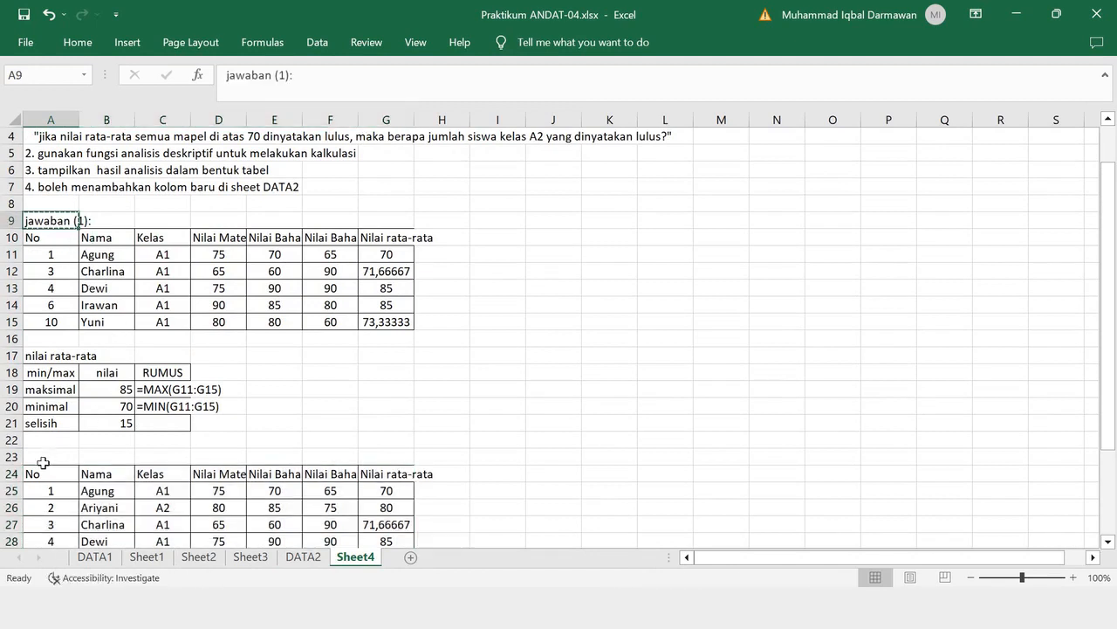
click(47, 455)
key(ctrl+v)
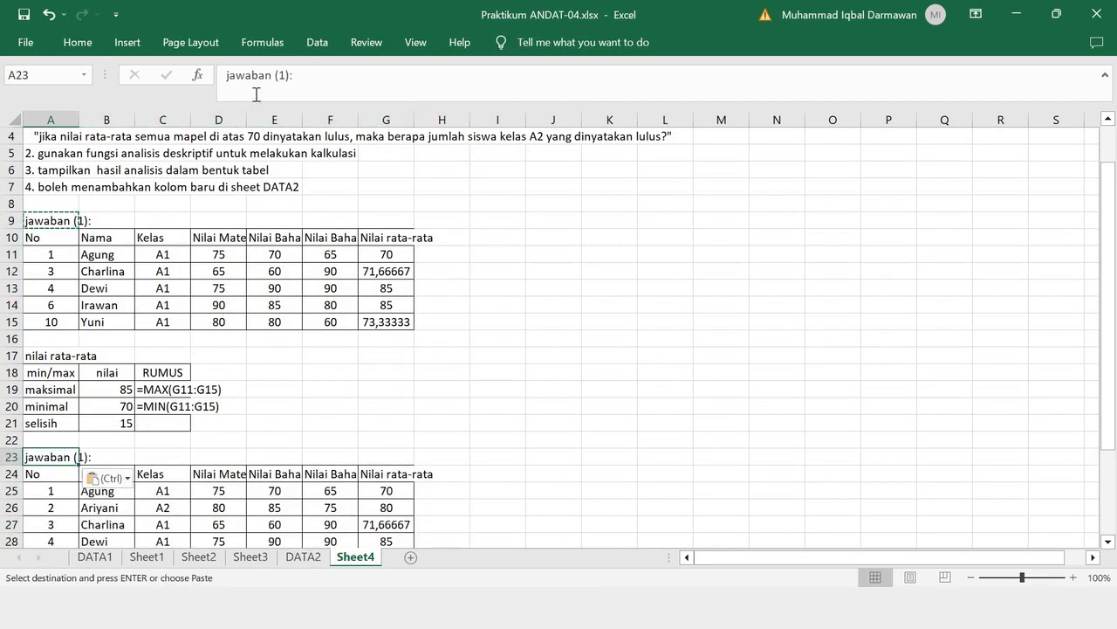
click(309, 75)
key(Left)
key(Left)
key(BackSpace)
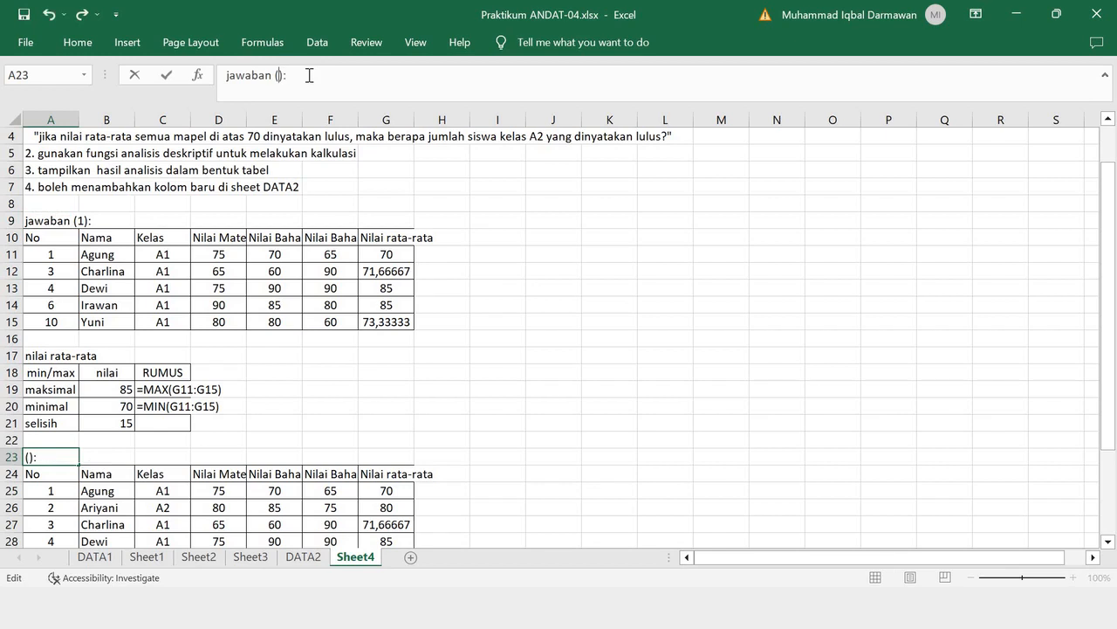
text(2)
key(Return)
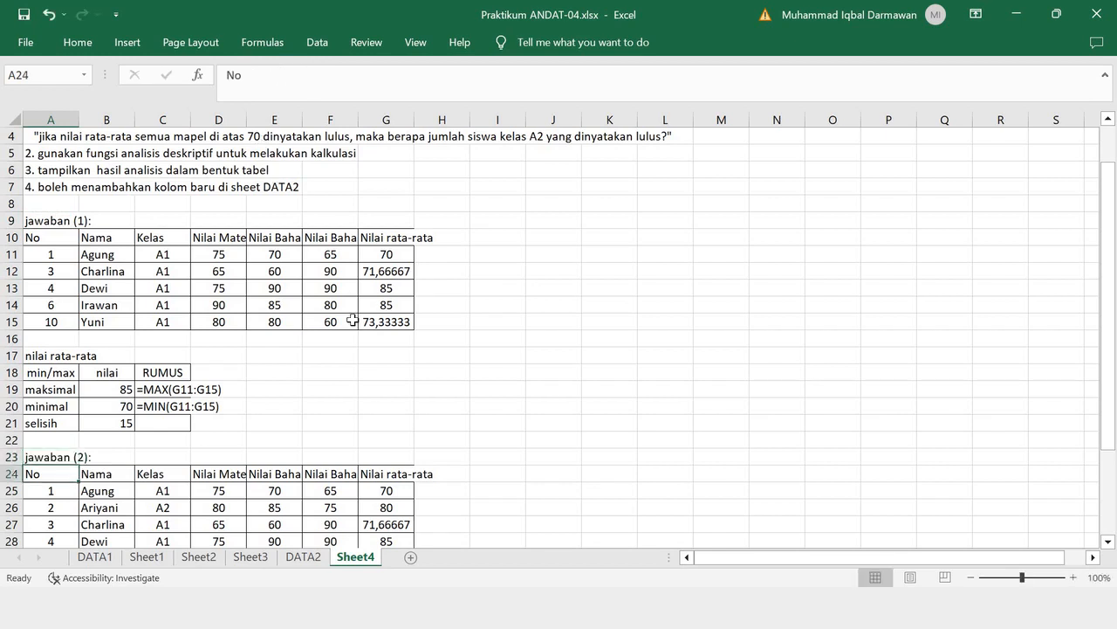
- Copy the Keterangan column I1:I11 from DATA2 into Sheet4 at H24, beside the second answer table
scroll(353, 319, down, 1)
click(303, 556)
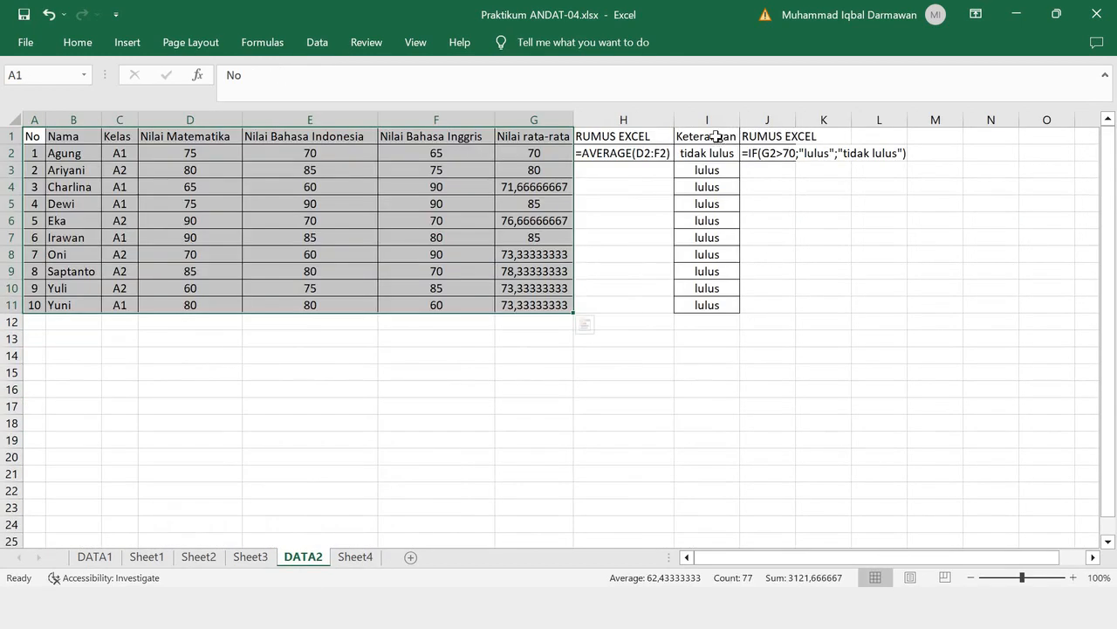
drag(718, 137, 716, 307)
key(ctrl+c)
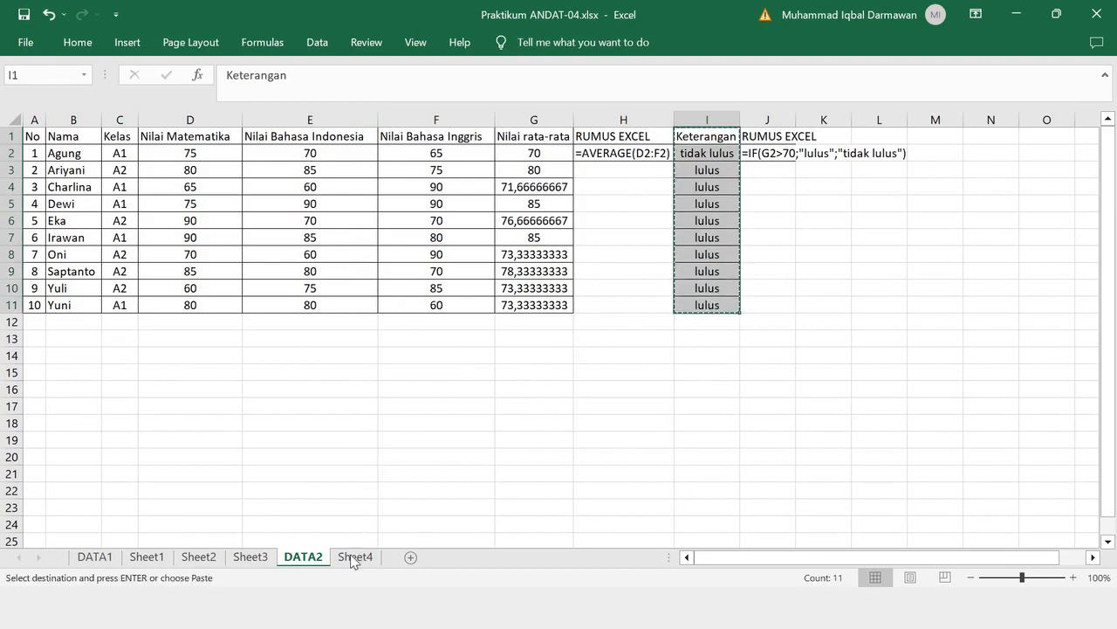
click(355, 556)
click(439, 424)
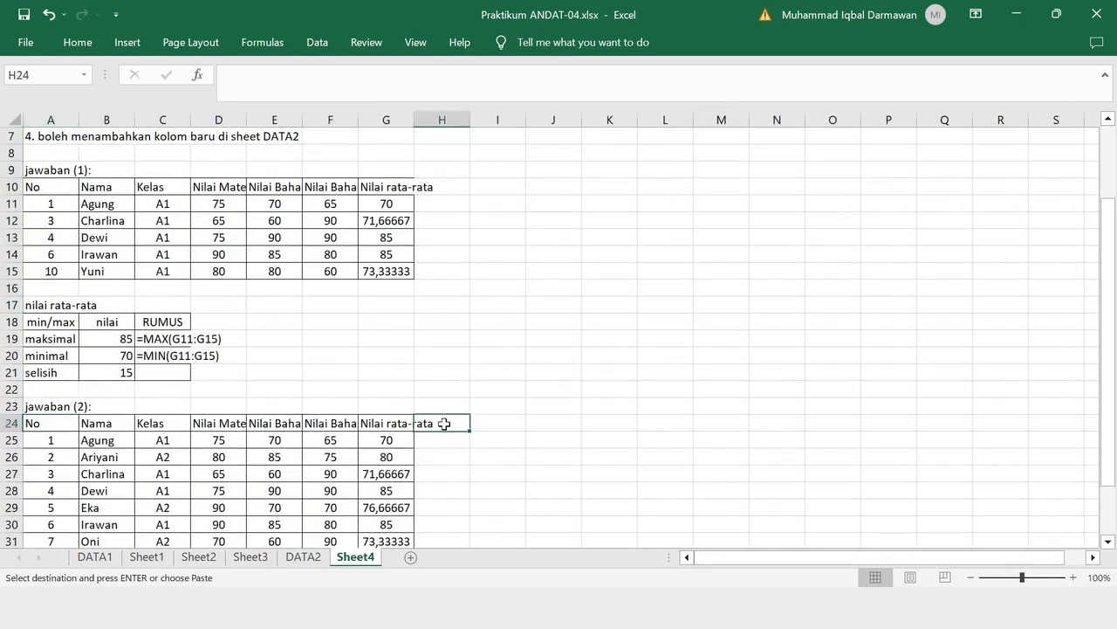
key(ctrl+v)
click(623, 402)
scroll(625, 367, down, 1)
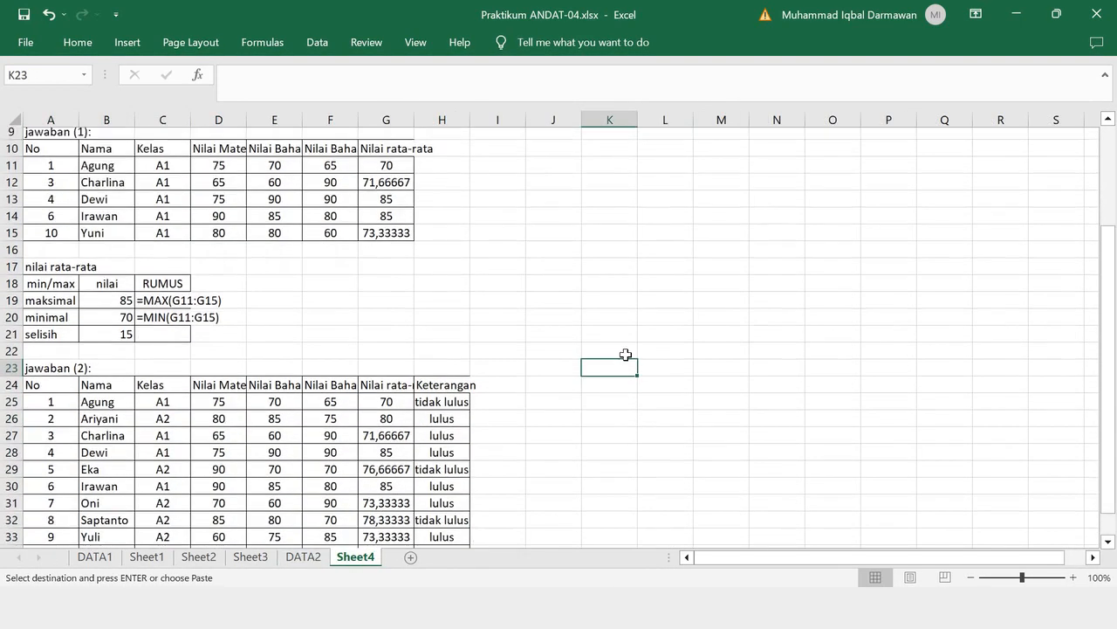
- Delete the rows of class A1 students No 1, 3 and 4 from the jawaban (2) table
scroll(611, 350, up, 3)
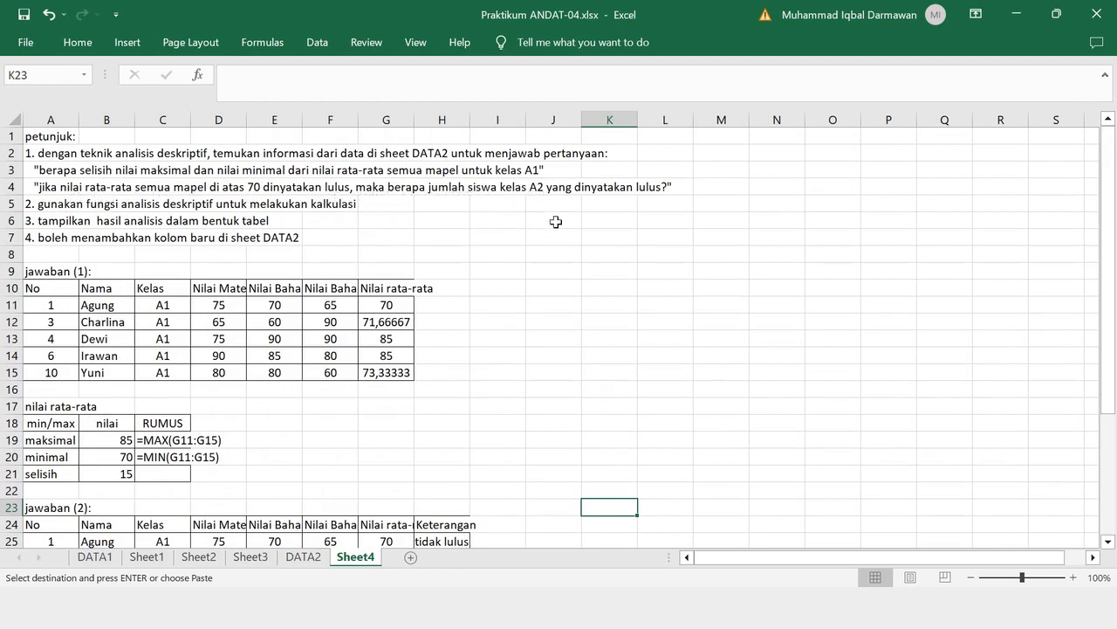
scroll(553, 222, down, 4)
scroll(485, 248, down, 1)
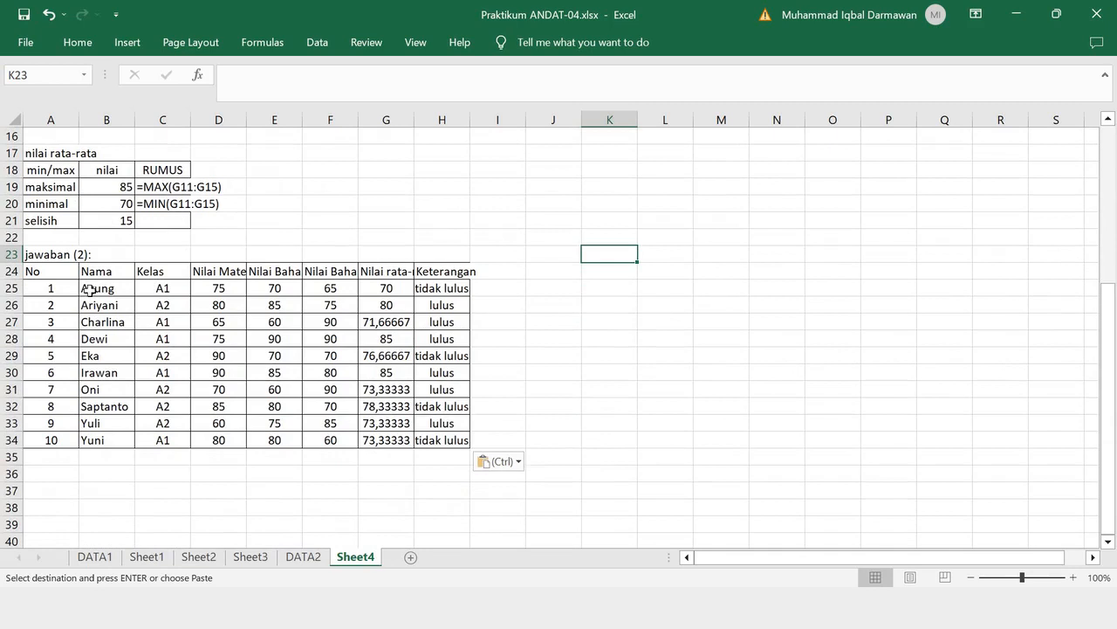
click(12, 288)
right_click(24, 290)
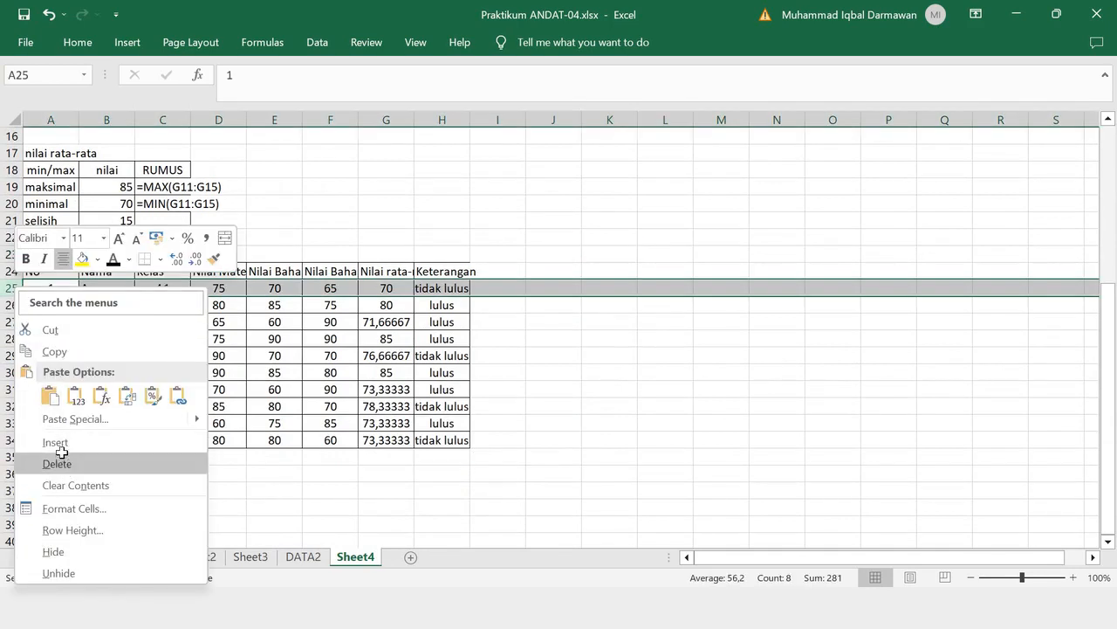
click(59, 461)
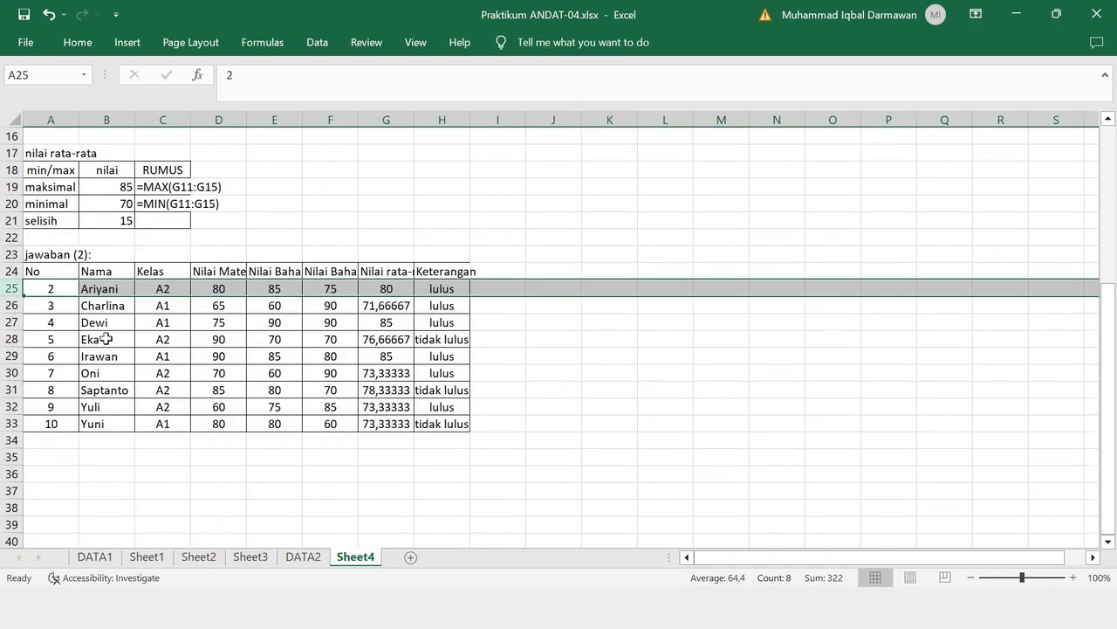
drag(13, 304, 13, 321)
right_click(12, 322)
click(83, 199)
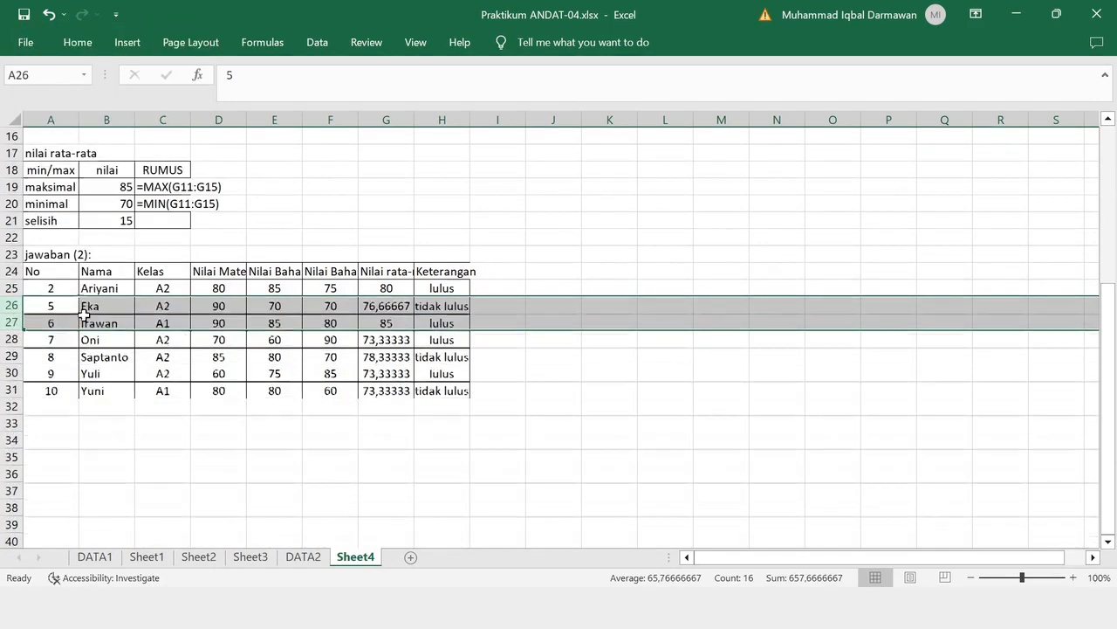
- Delete the remaining class A1 rows, students No 6 and 10, from the jawaban (2) table
click(14, 321)
right_click(14, 321)
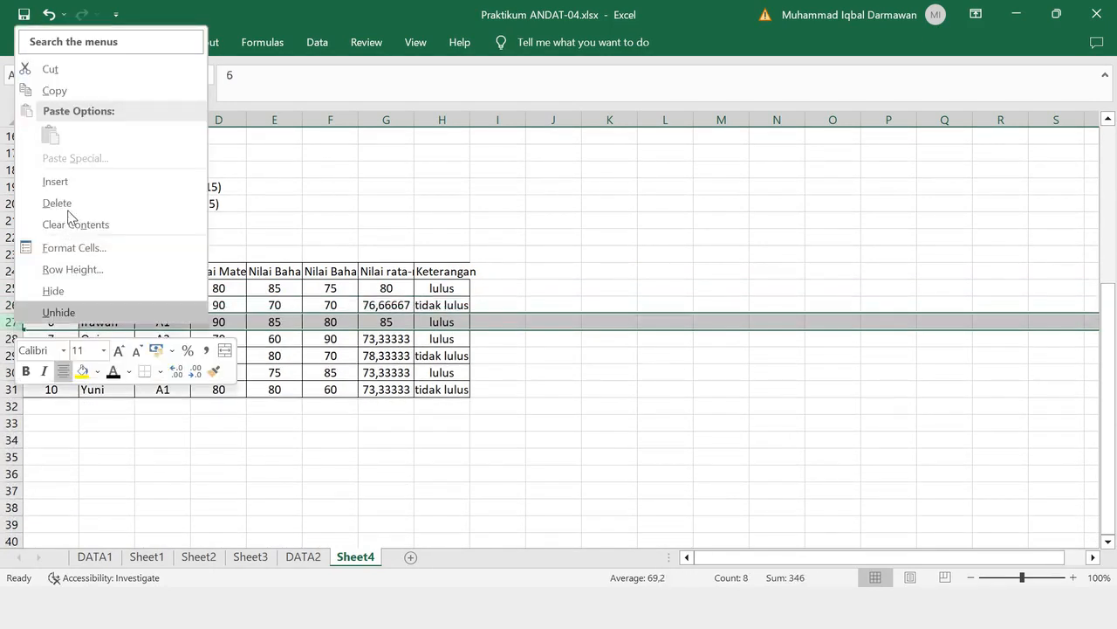
click(60, 199)
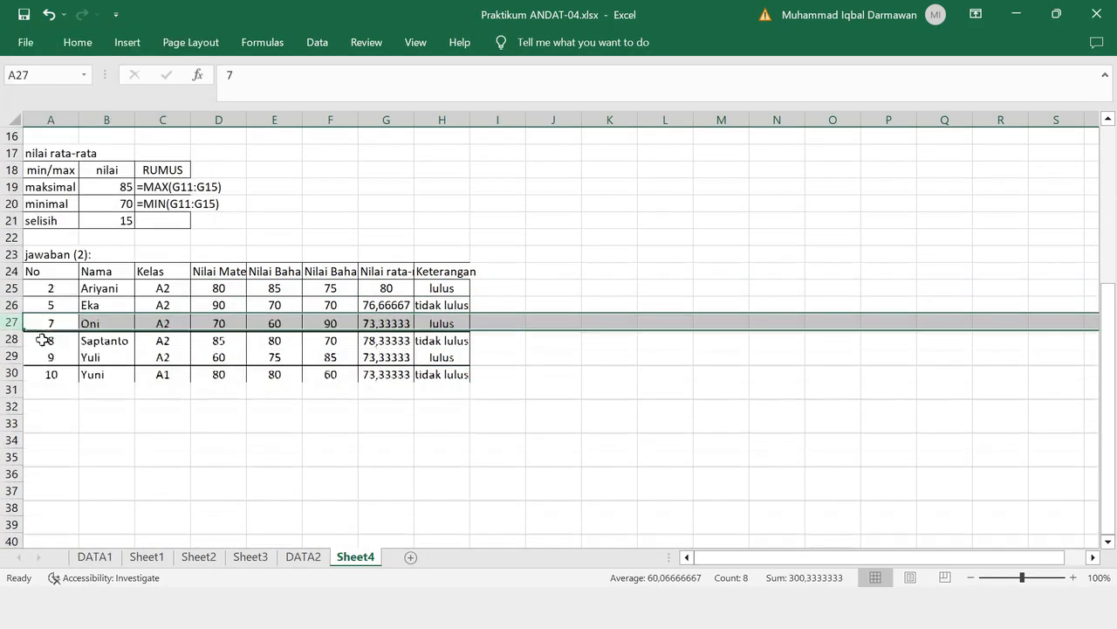
click(11, 372)
right_click(12, 372)
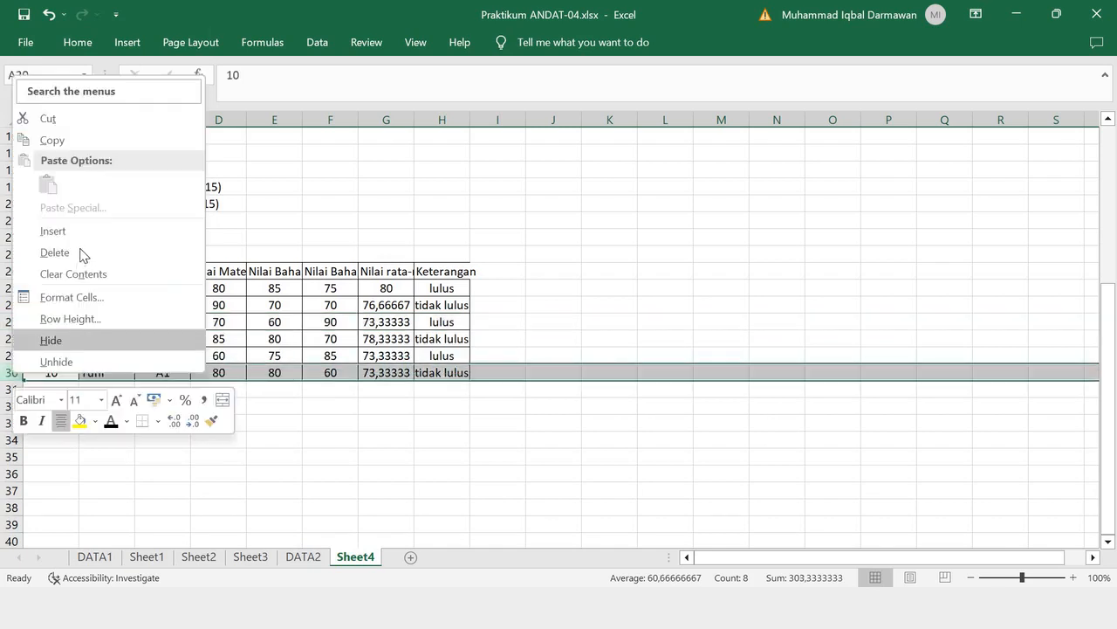
click(79, 249)
- Enter the header "keterangan" in A31 below the class A2 table
key(Down)
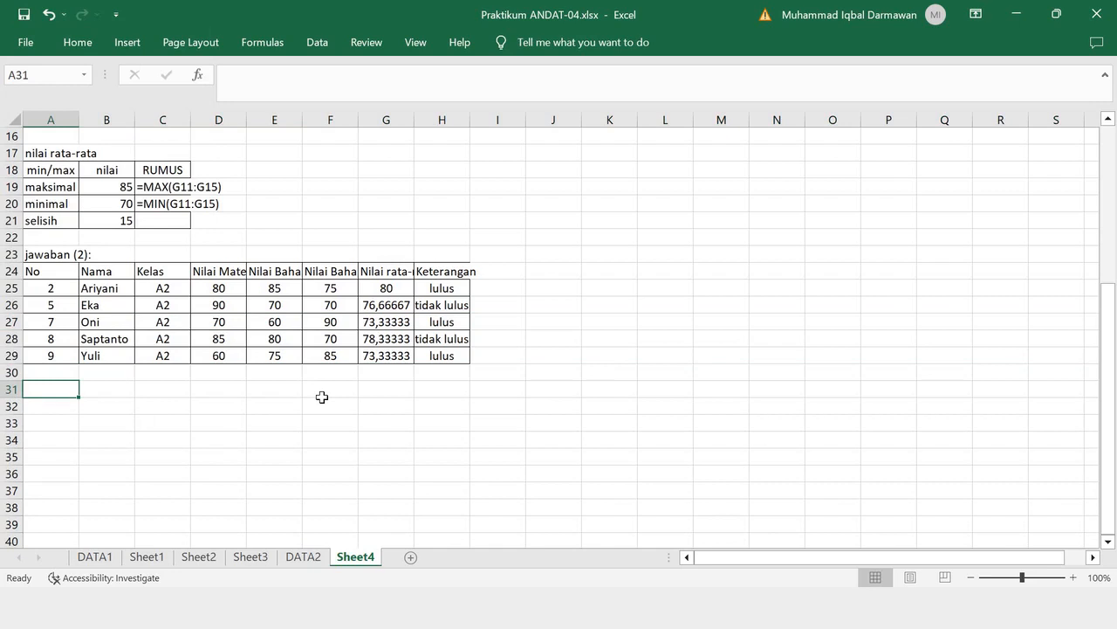
text(k)
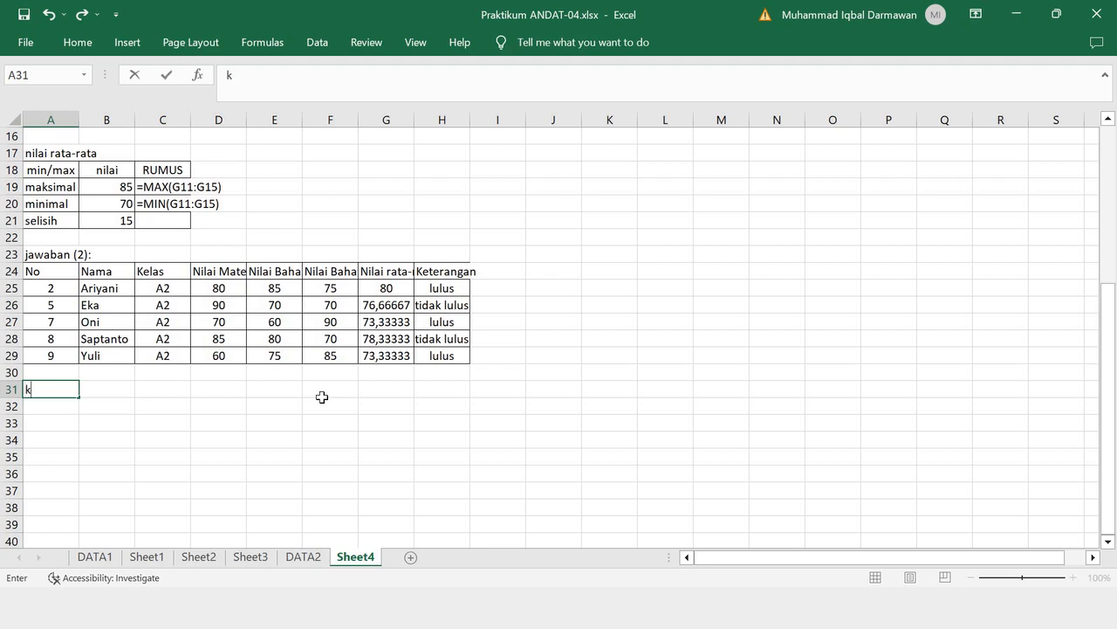
text(eterngan)
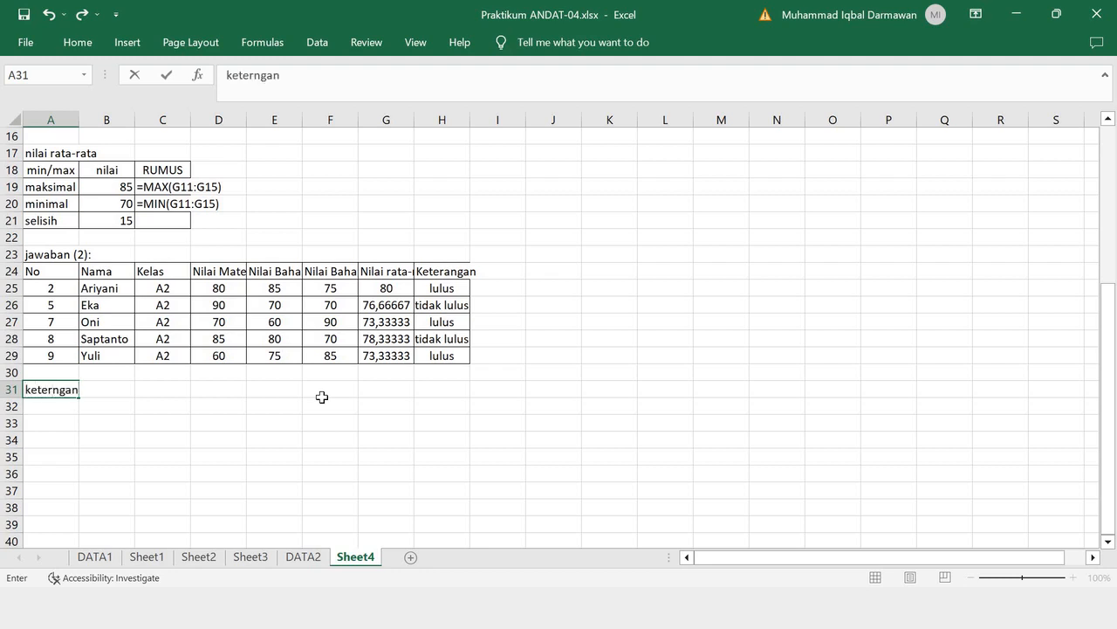
key(BackSpace)
key(BackSpace)
key(BackSpace)
text(rangan)
key(Tab)
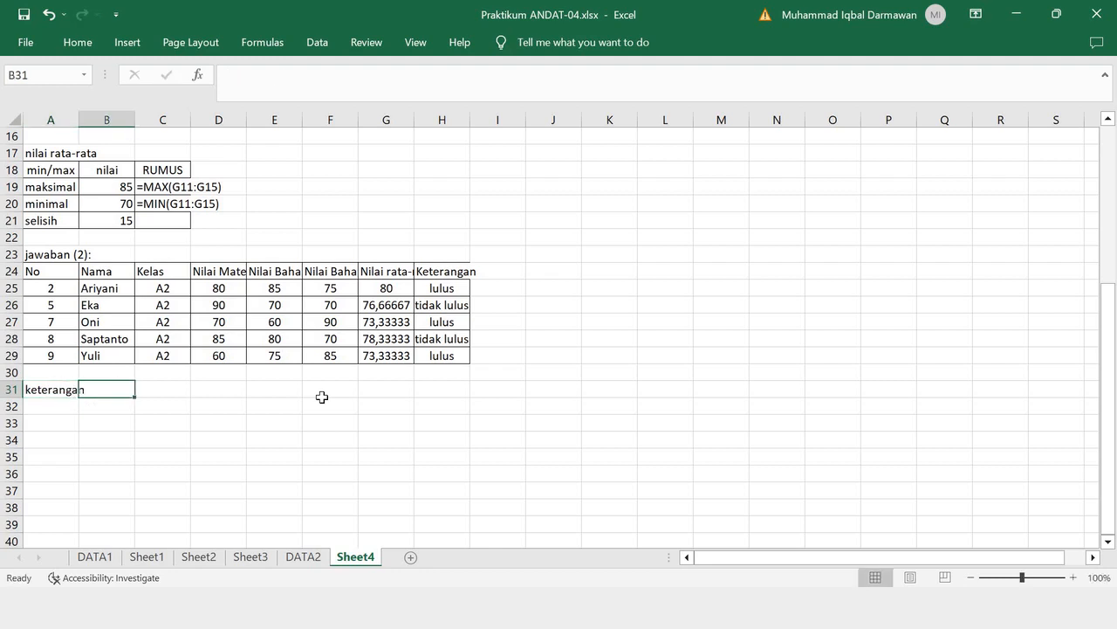
text(lulus)
key(Tab)
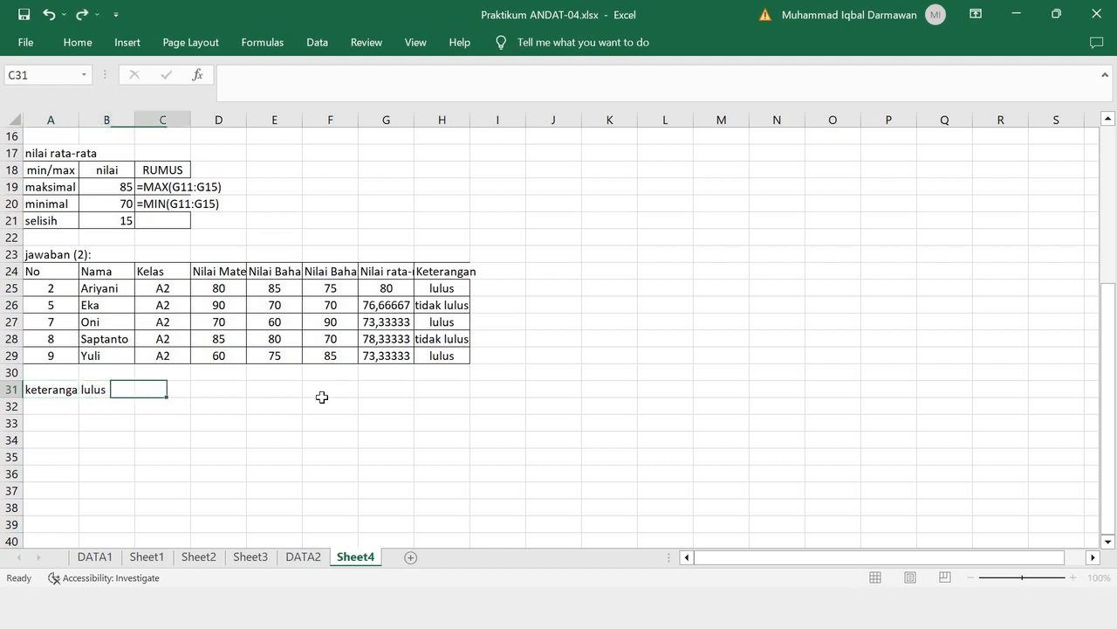
text(tidak llu)
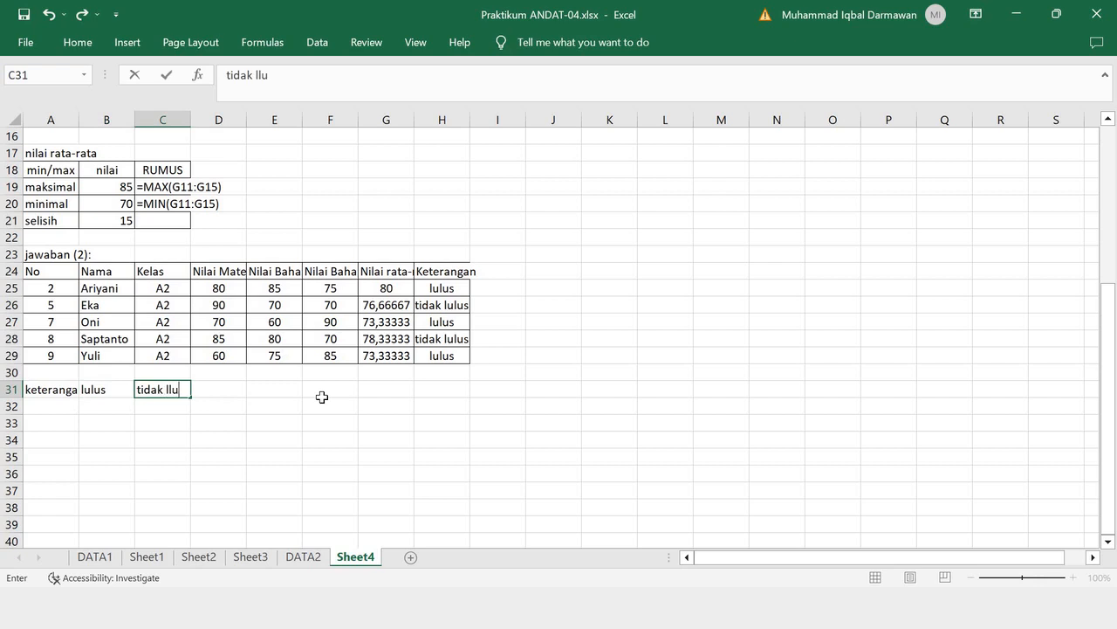
key(BackSpace)
key(BackSpace)
key(Left)
key(Left)
key(Right)
- Enter the header "jumlah" in B31 and the row labels "lulus" in A32 and "tidak lulus" in A33
text(juml)
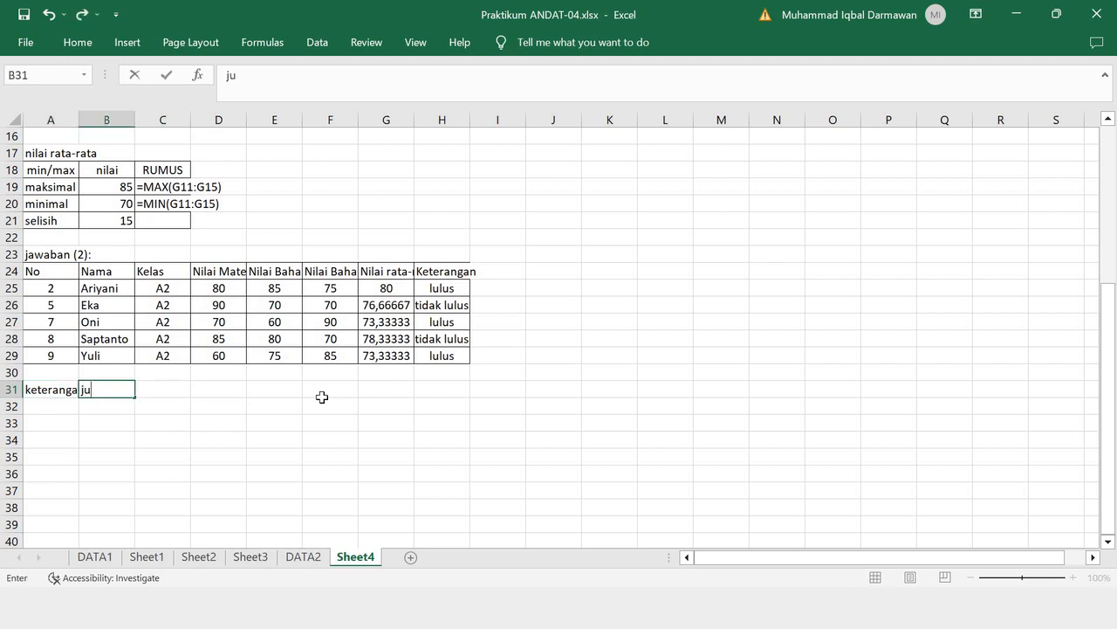
key(Return)
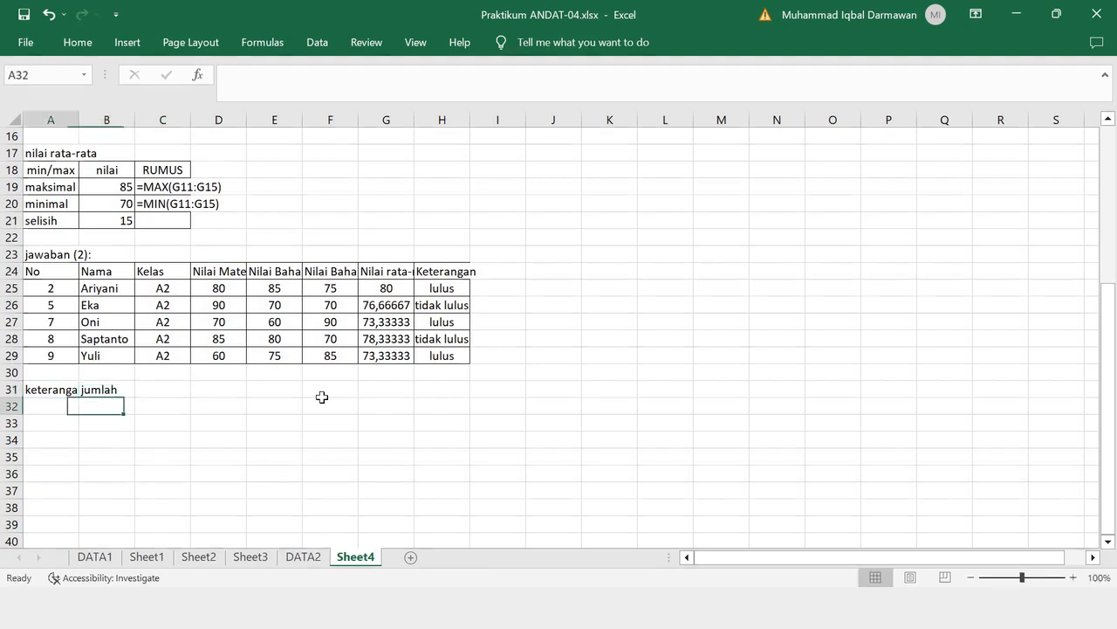
text(lulus)
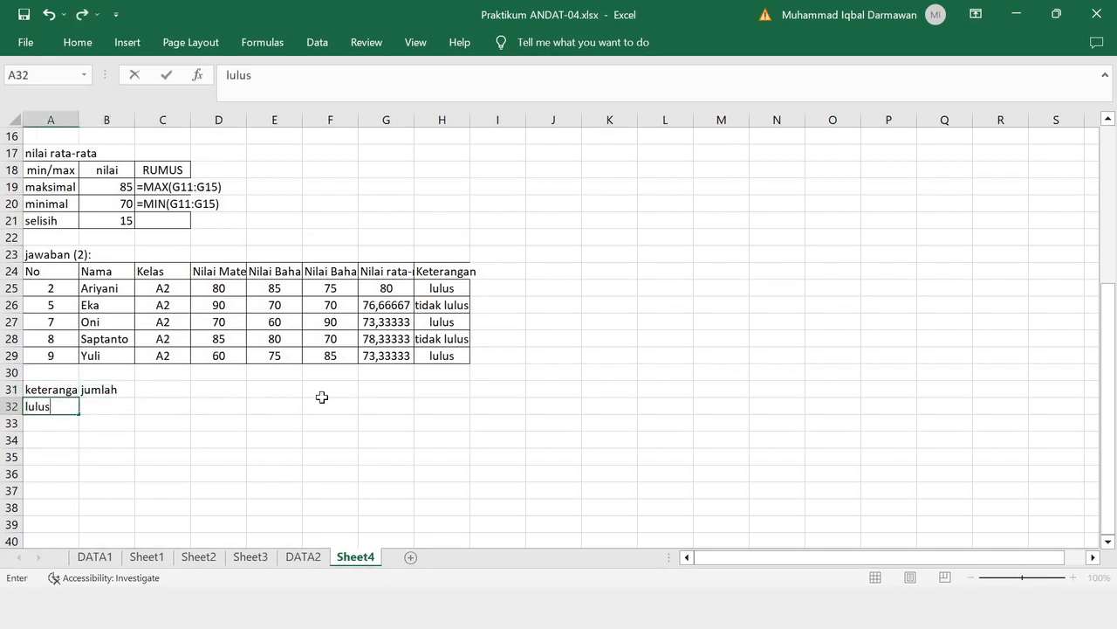
key(Return)
text(tidak l)
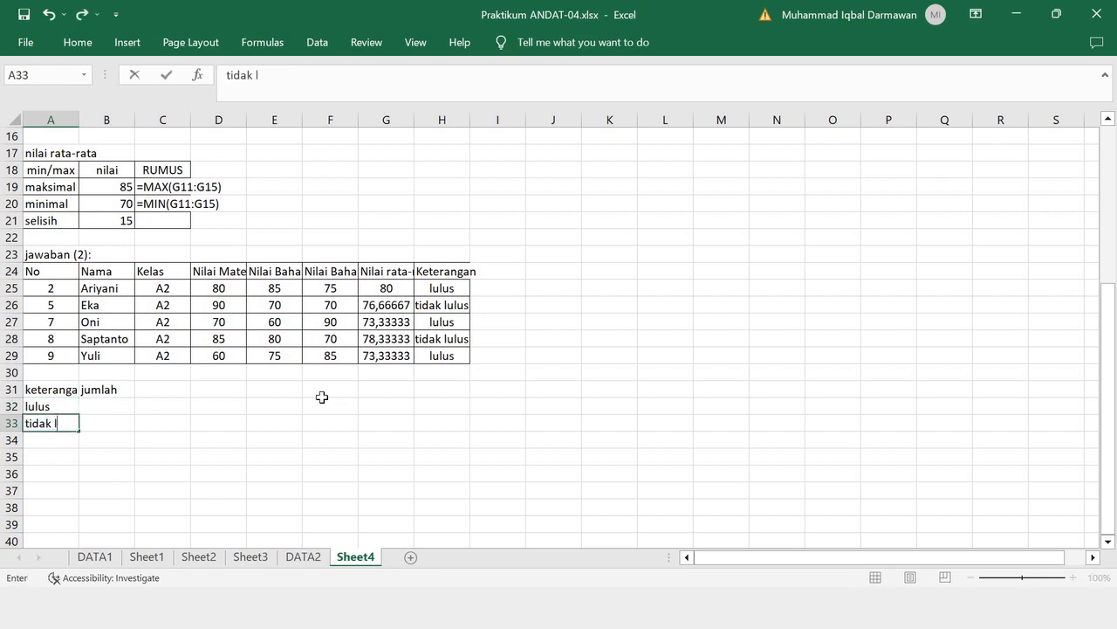
text(ulus)
click(344, 436)
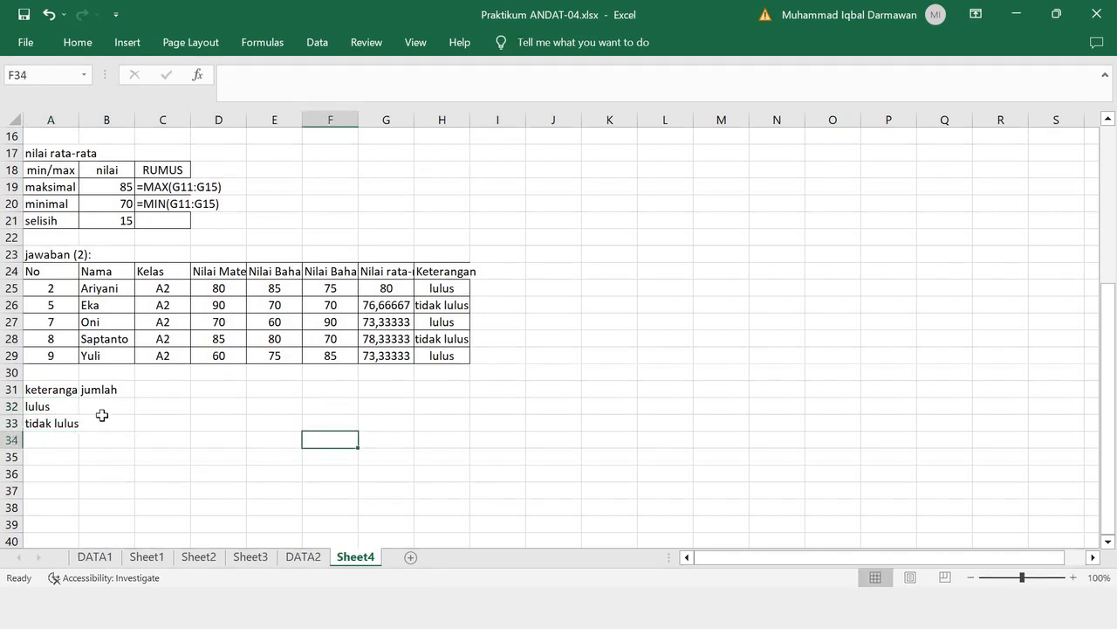
- Apply all borders to the summary table range A31:C33
click(100, 404)
drag(67, 393, 175, 424)
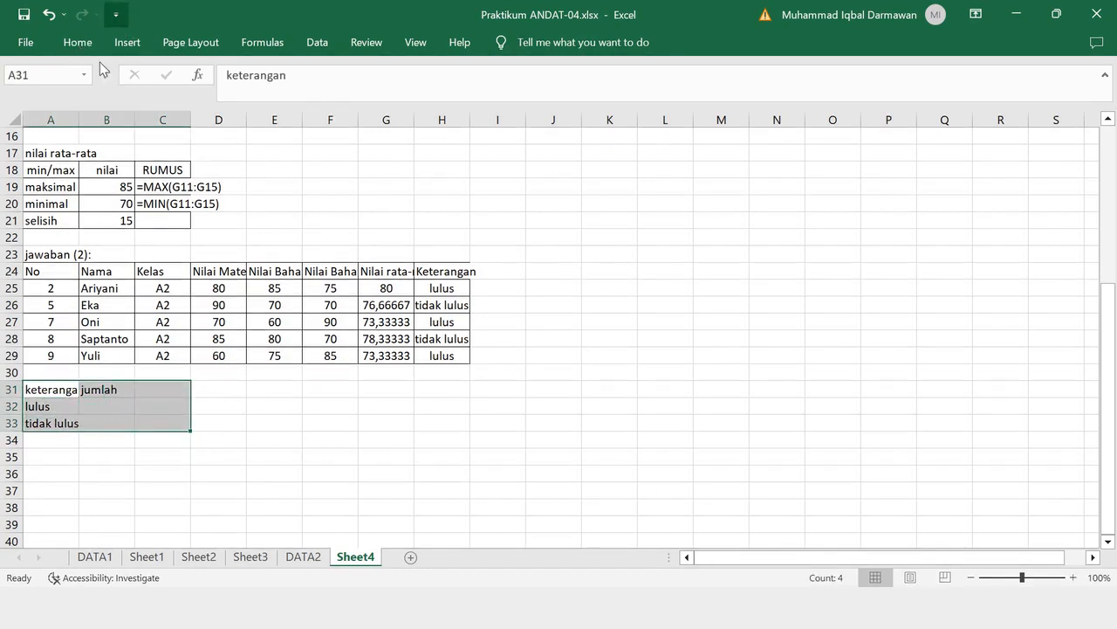
click(77, 42)
click(174, 101)
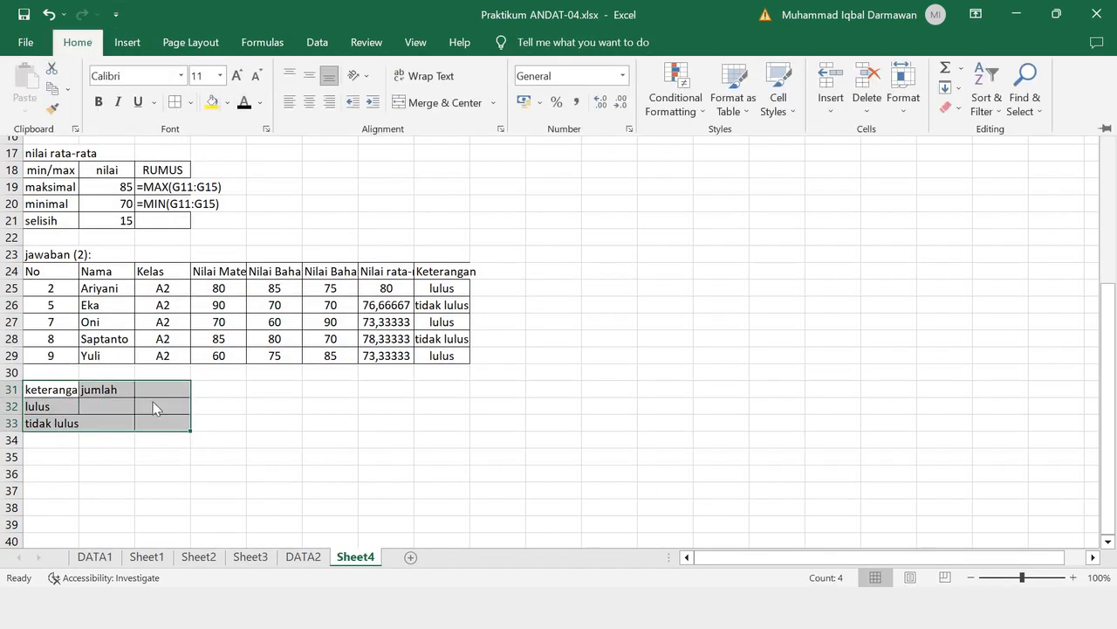
click(173, 390)
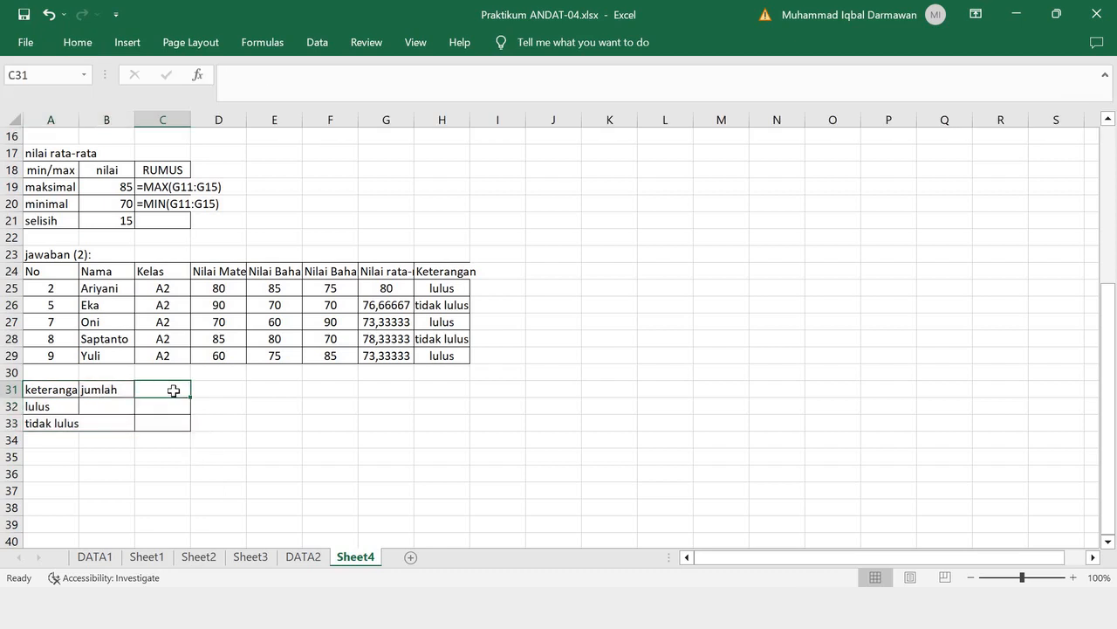
- Enter the header "RUMUS EXCEL" in C31 of the summary table
text(RUMUS)
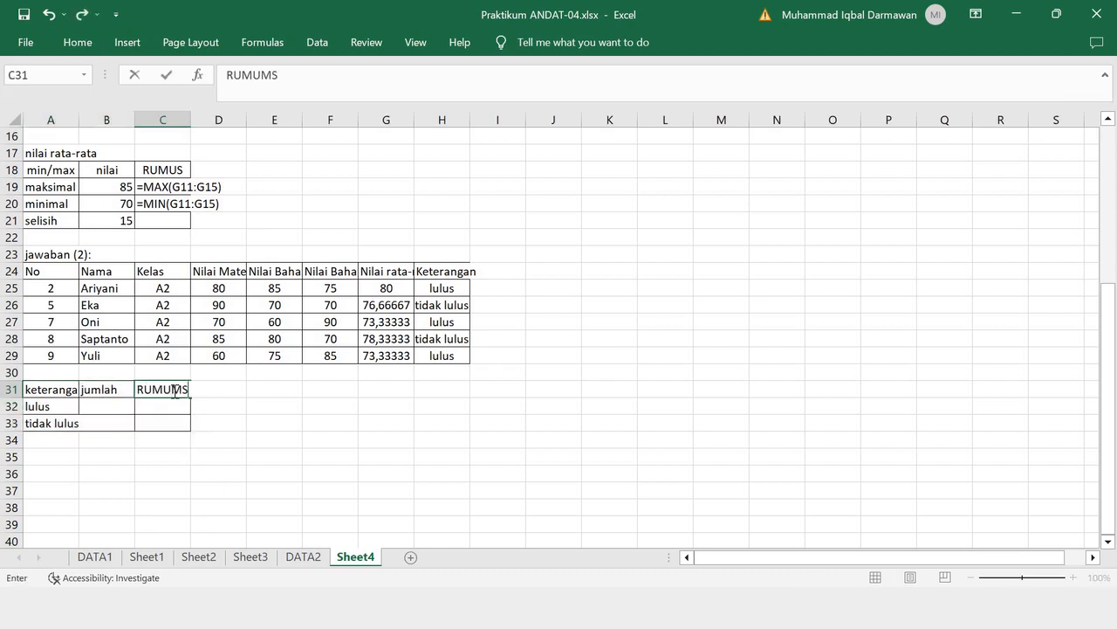
key(BackSpace)
text(S EXCEL)
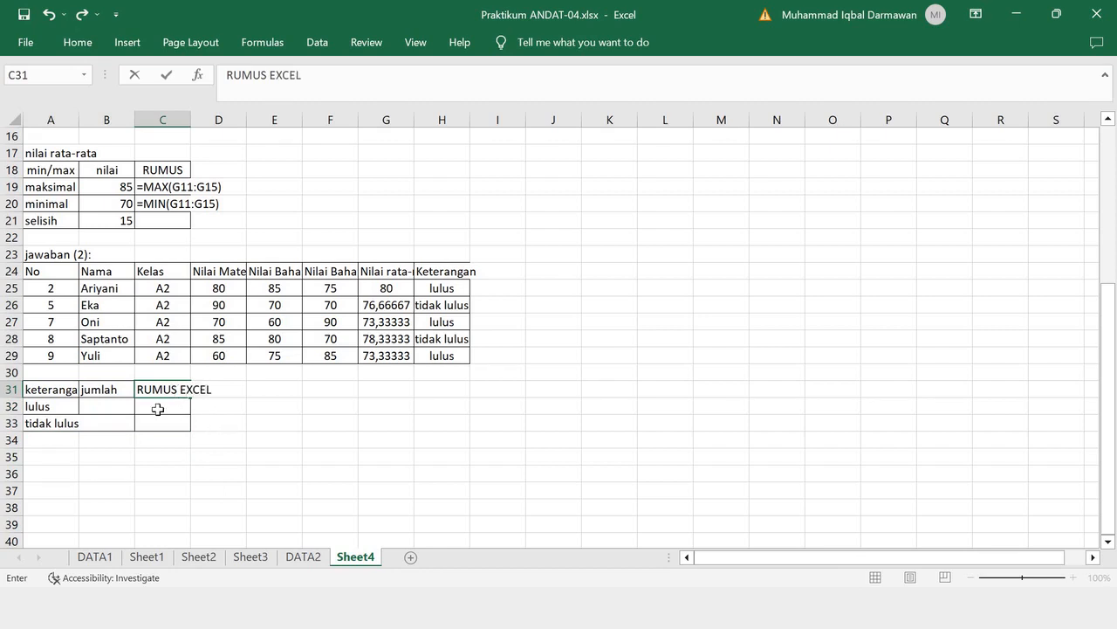
click(108, 408)
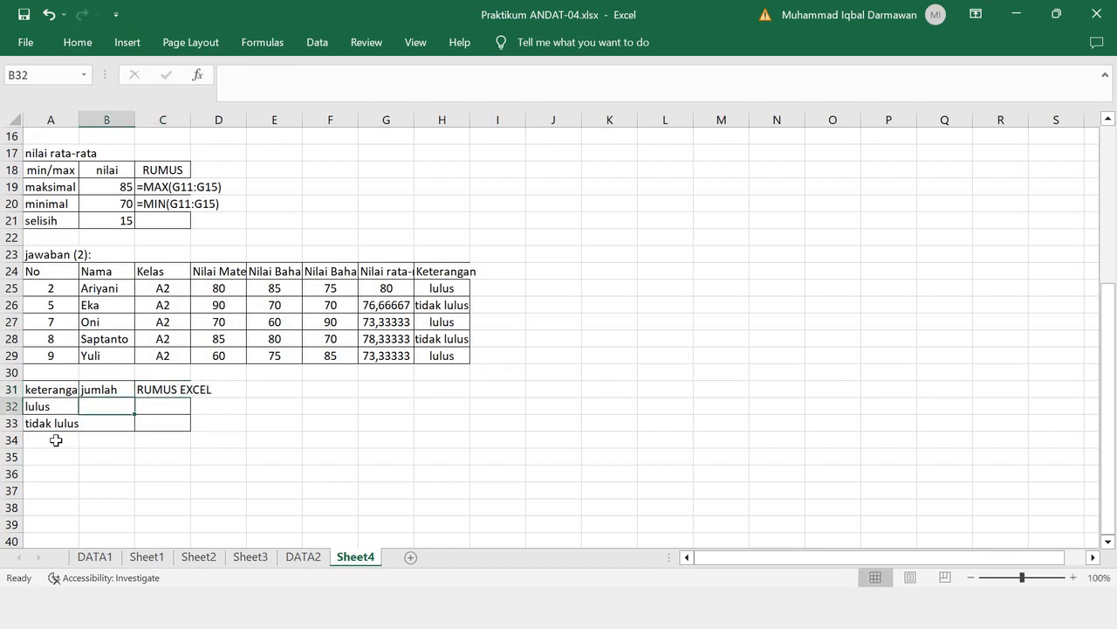
- Extend the summary table by one row by filling row A33:C33 down into row 34
click(55, 439)
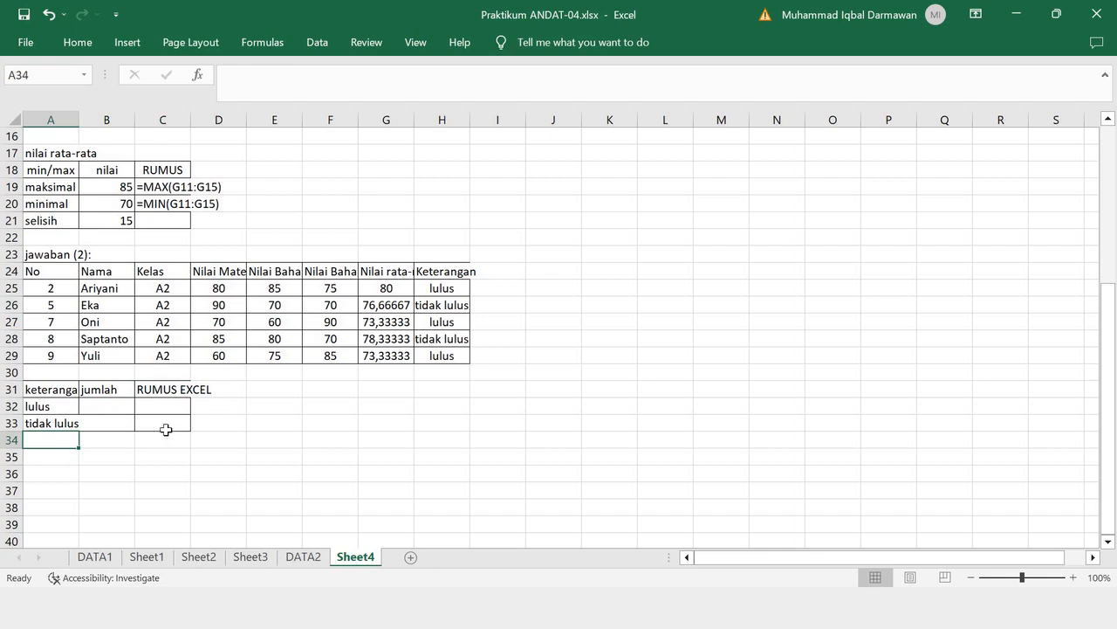
click(166, 429)
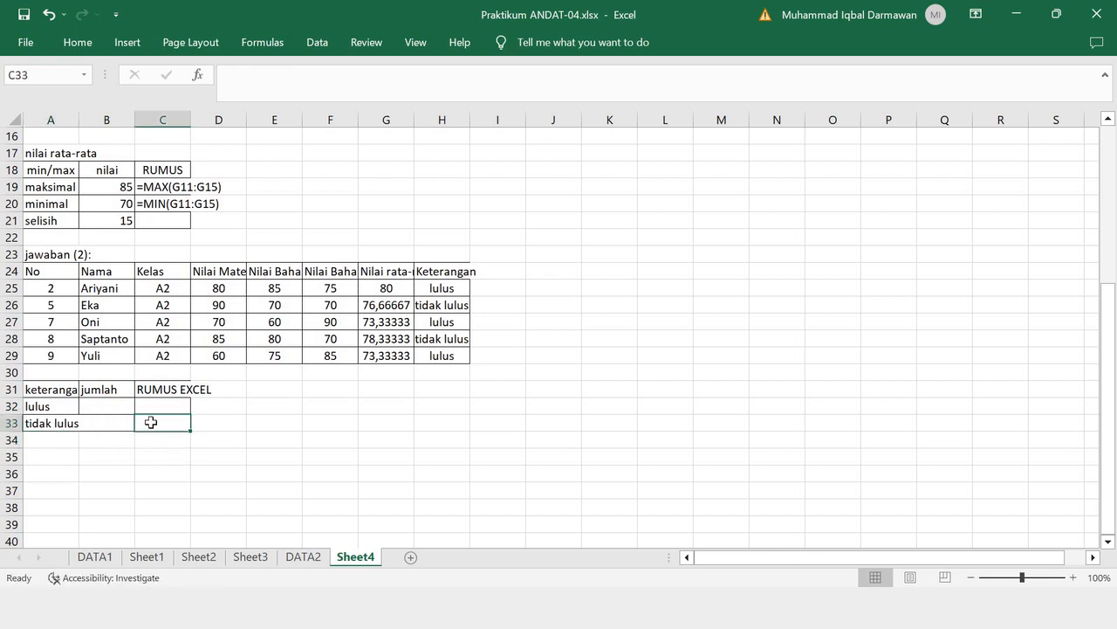
mouse_move(44, 423)
mouse_down()
mouse_move(194, 429)
mouse_move(32, 442)
mouse_move(45, 445)
mouse_up()
click(77, 431)
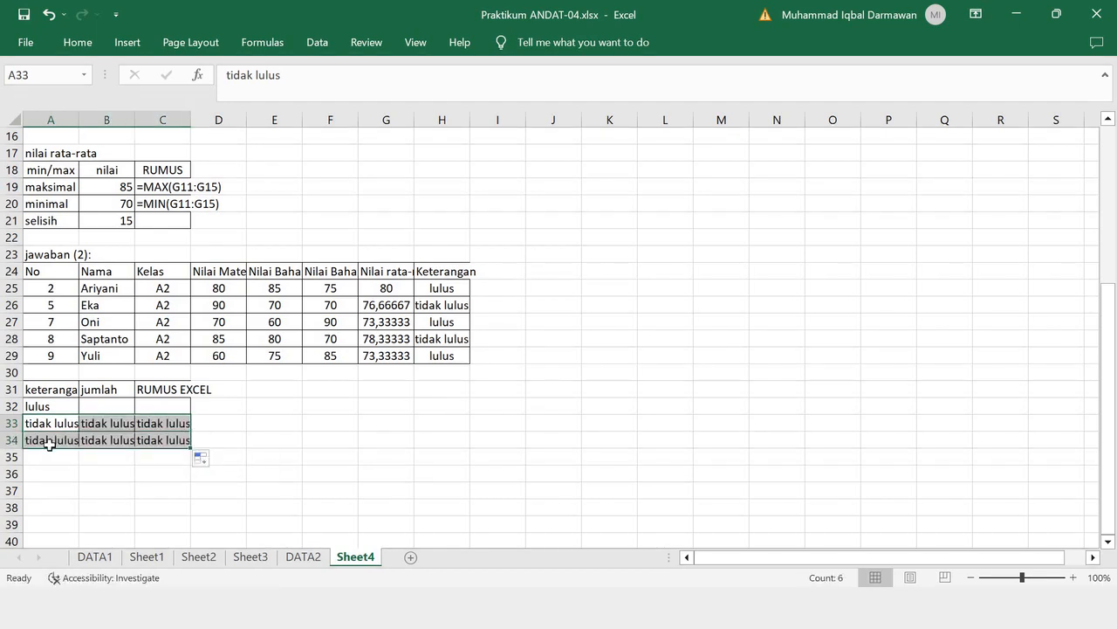
- Enter the row label "jumlah" in A34 and clear the copied text from B33:C34
click(49, 443)
text(JUMLAH)
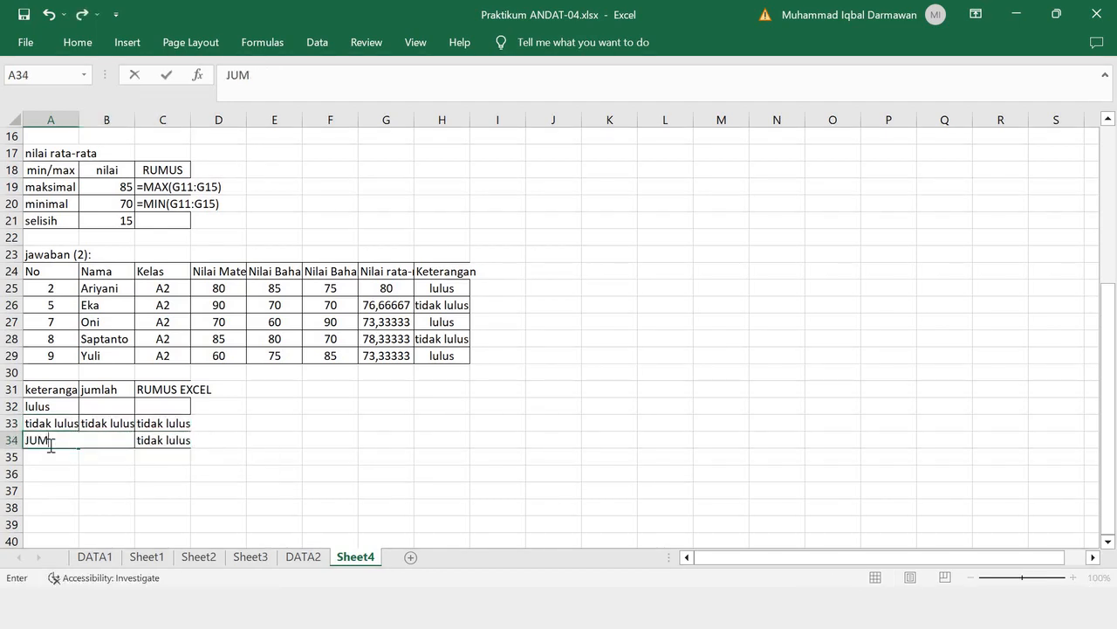
key(BackSpace)
key(BackSpace)
key(BackSpace)
key(BackSpace)
key(BackSpace)
key(BackSpace)
text(jumlah)
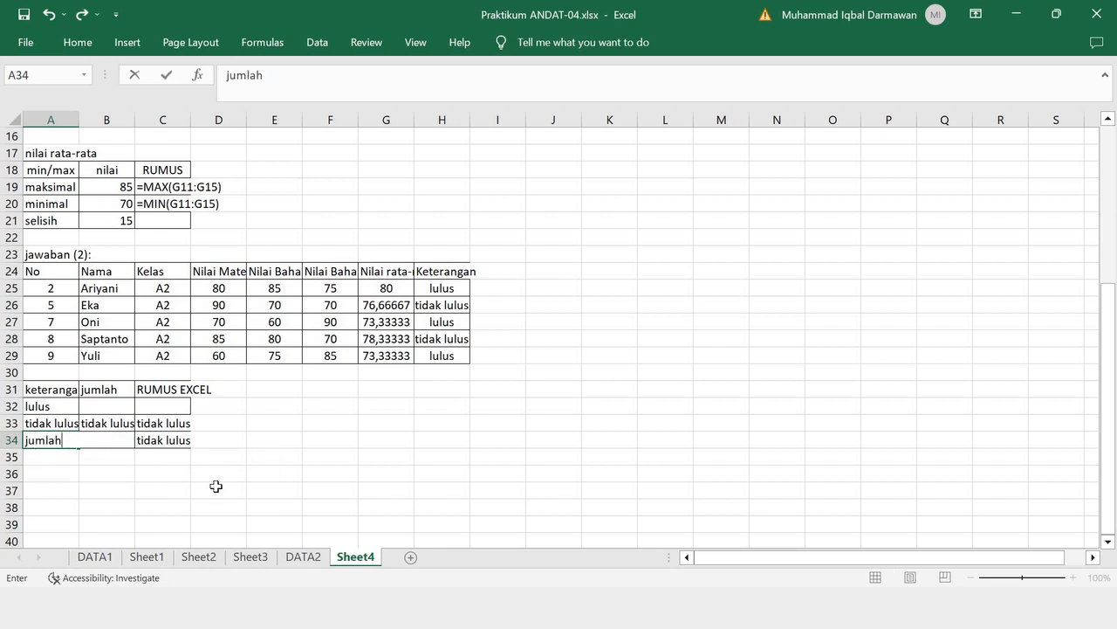
drag(216, 486, 219, 481)
drag(111, 424, 162, 438)
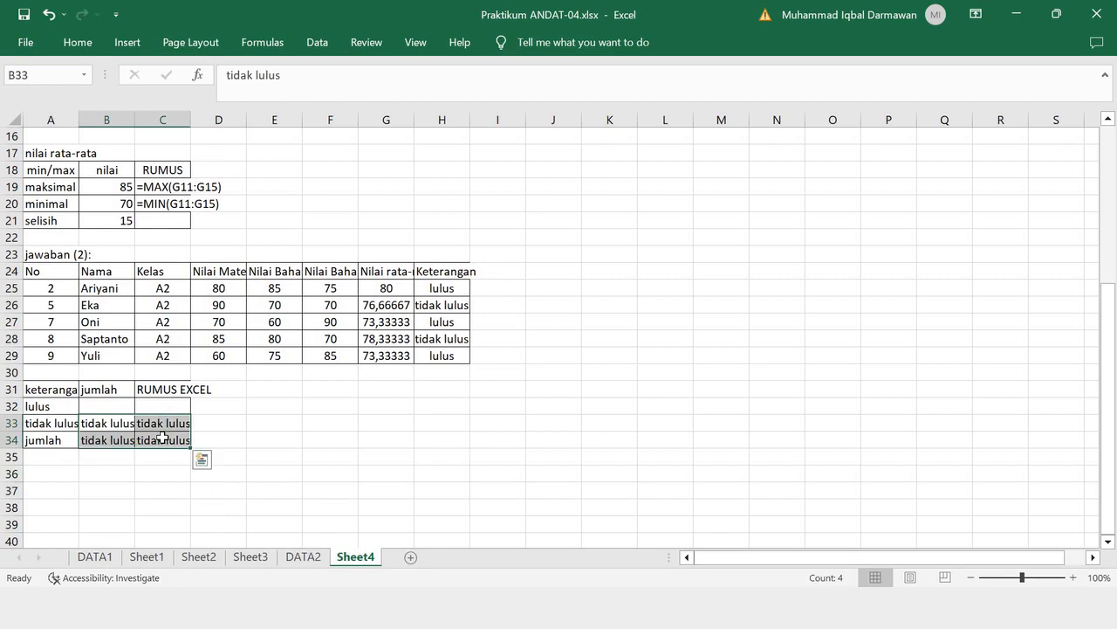
key(Delete)
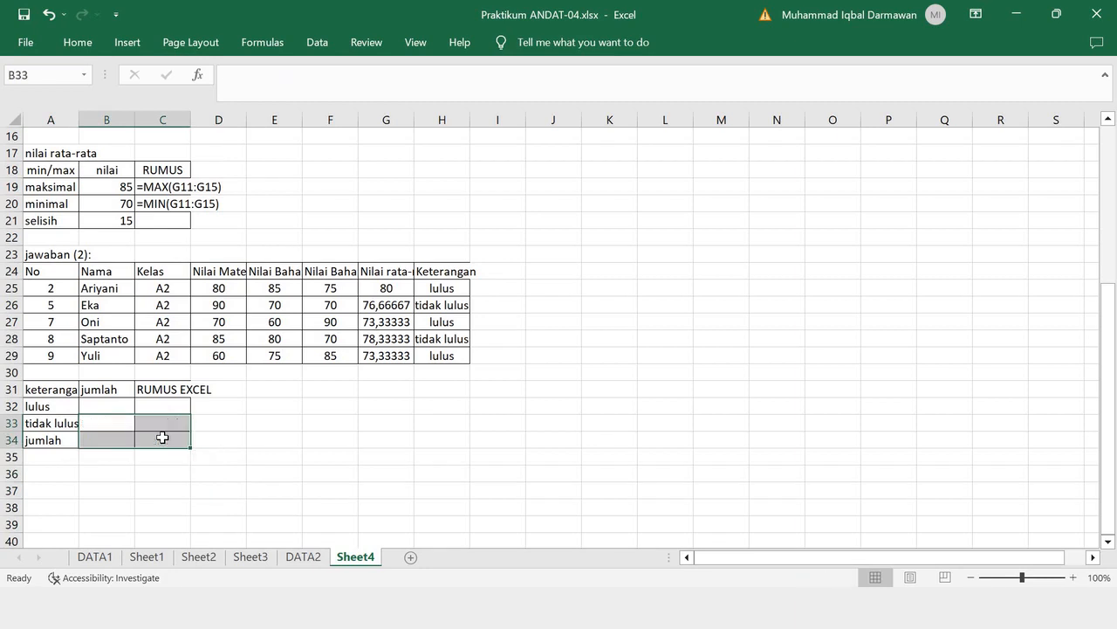
- Count the passing class A2 students in B32 with the formula =COUNTIF(H25:H29;"lulus")
click(106, 407)
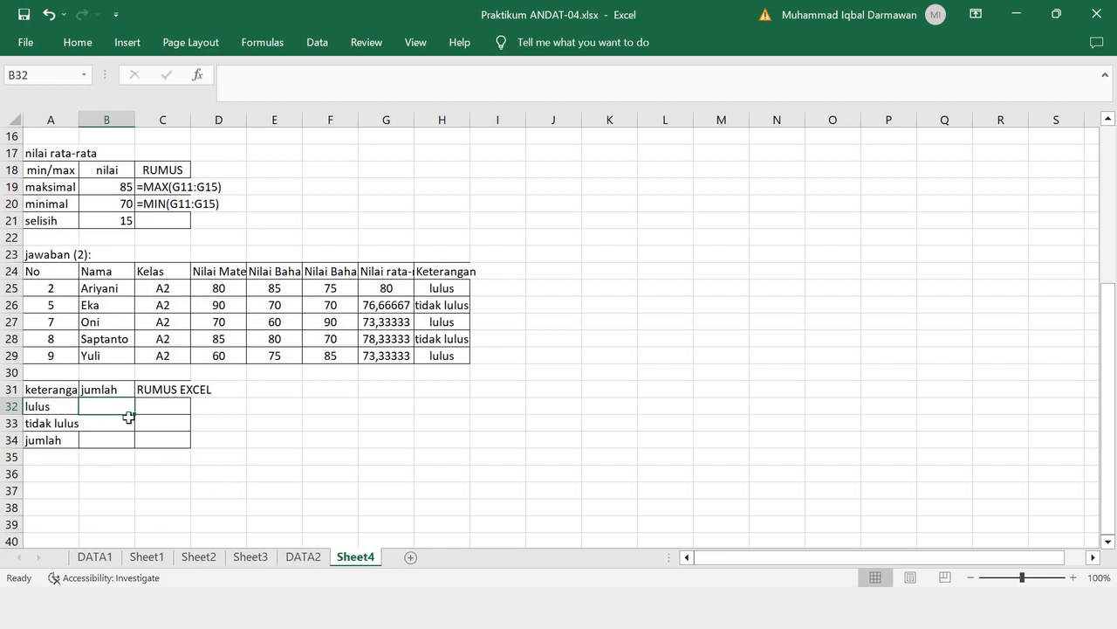
text(=co)
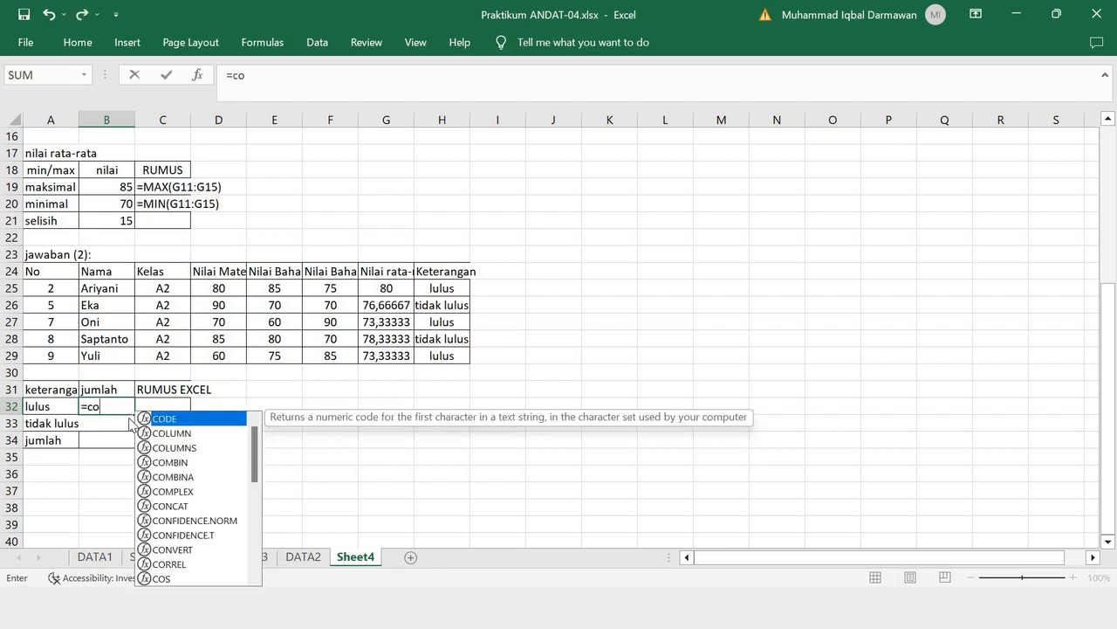
text(untif()
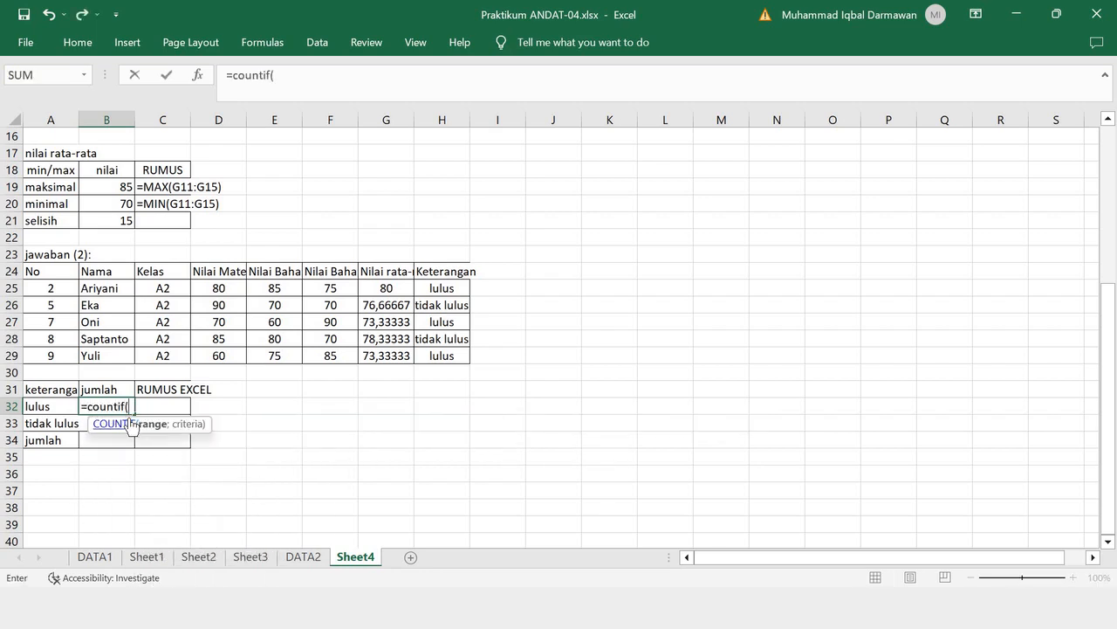
key(BackSpace)
key(BackSpace)
key(BackSpace)
key(BackSpace)
key(BackSpace)
key(BackSpace)
key(BackSpace)
key(BackSpace)
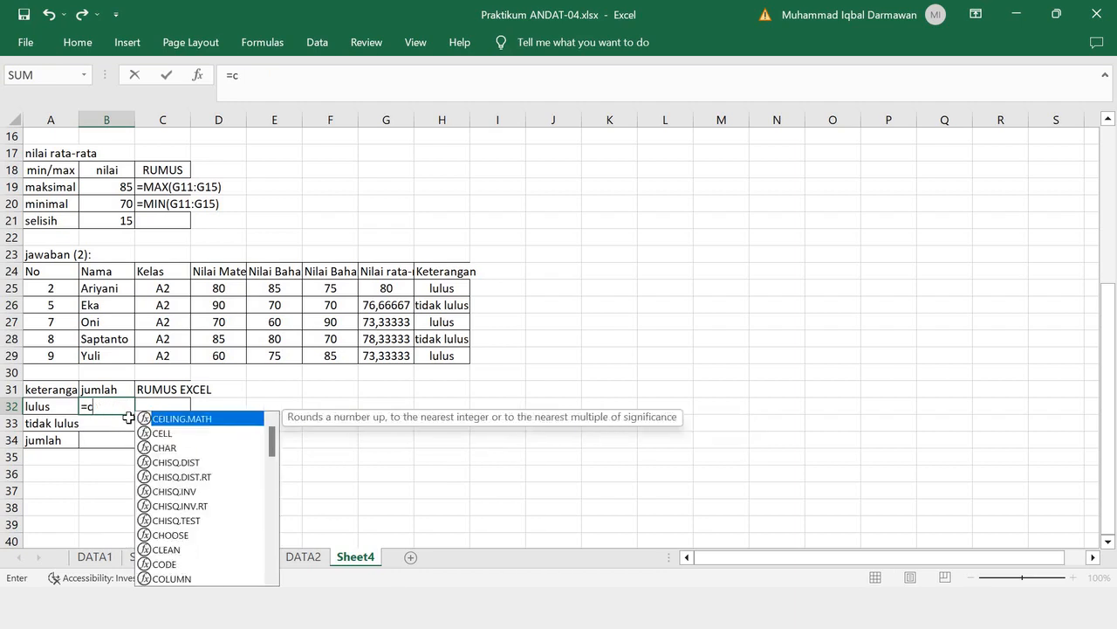
text(COUNTI)
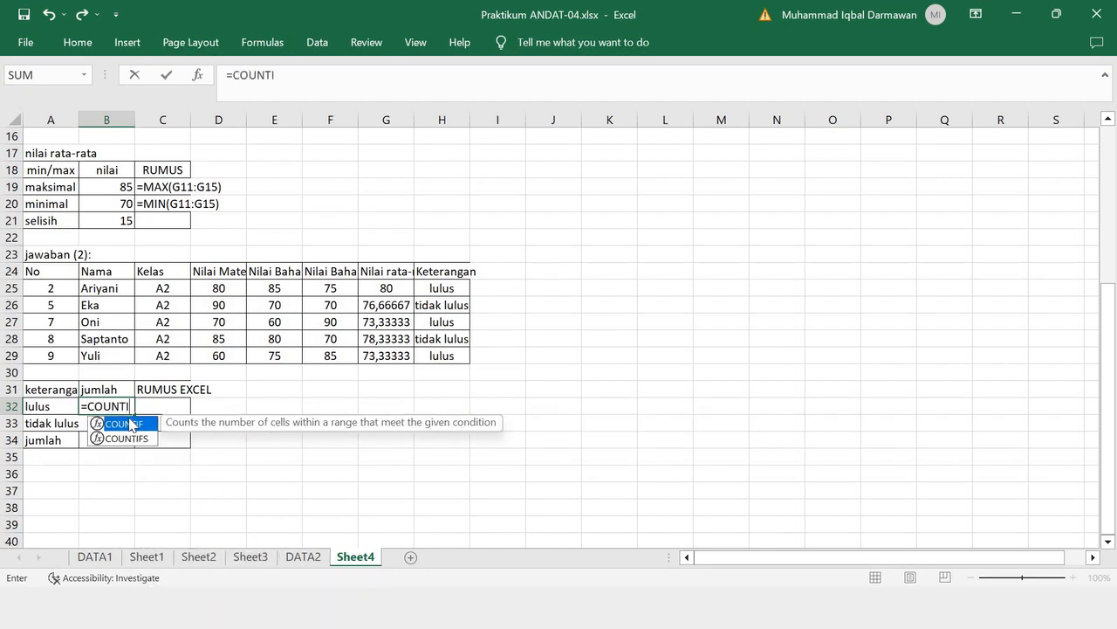
text(F()
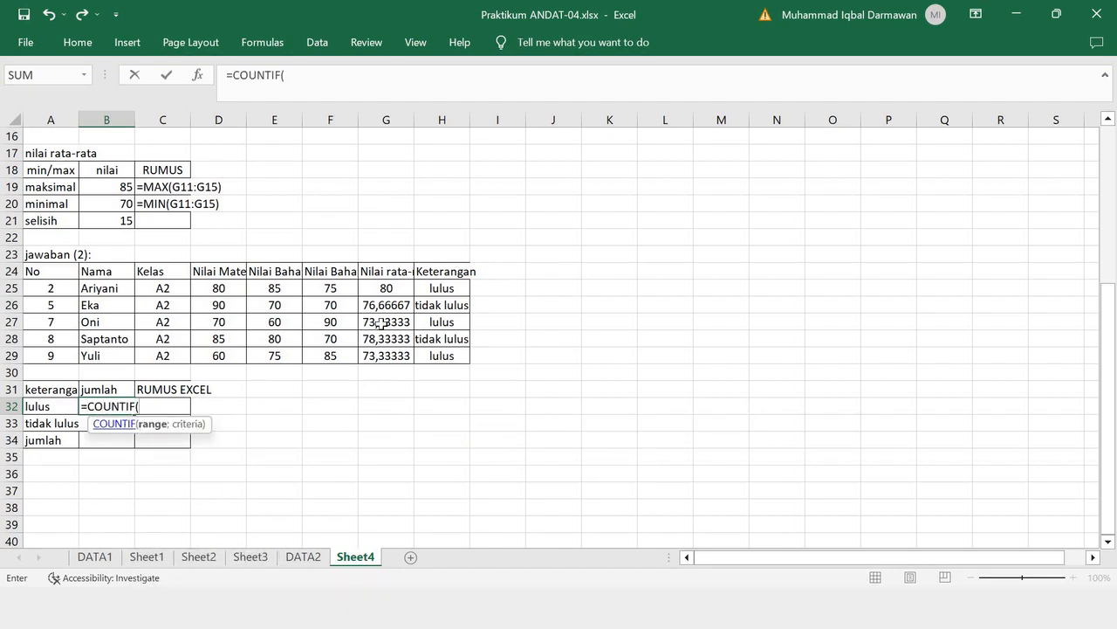
drag(442, 288, 442, 355)
click(372, 73)
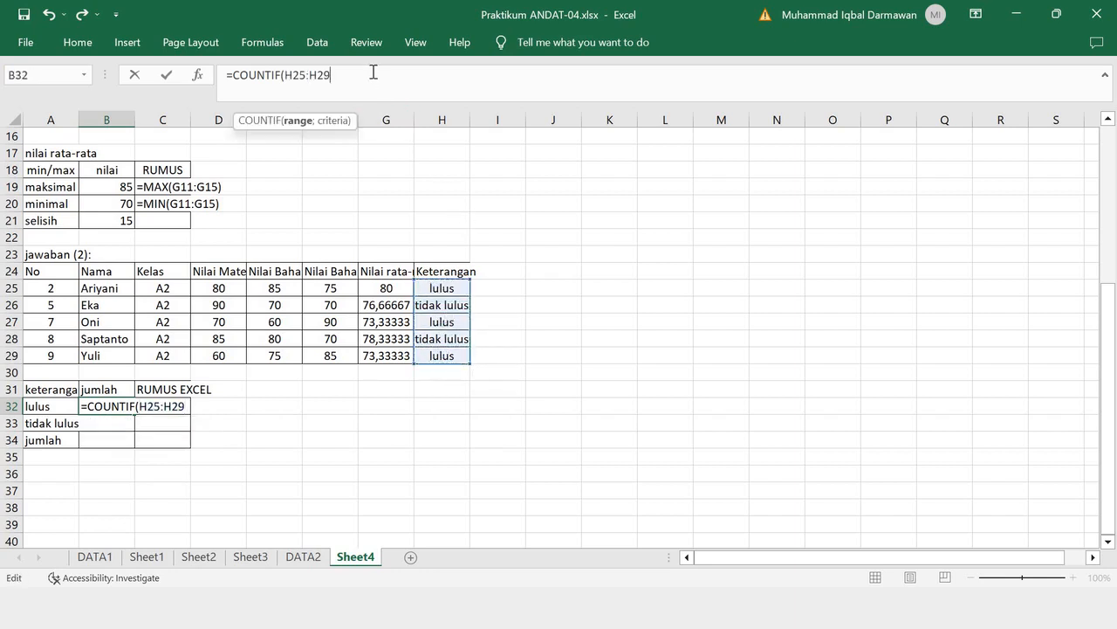
text(;)
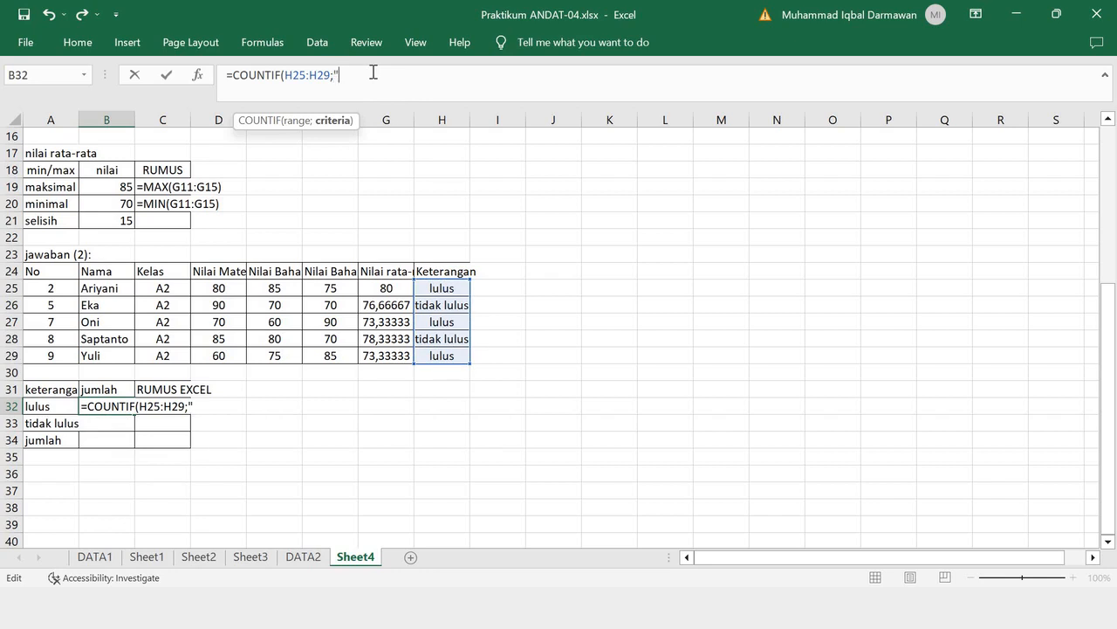
text("LULUS)
key(BackSpace)
key(BackSpace)
key(BackSpace)
text(ulus"))
key(Return)
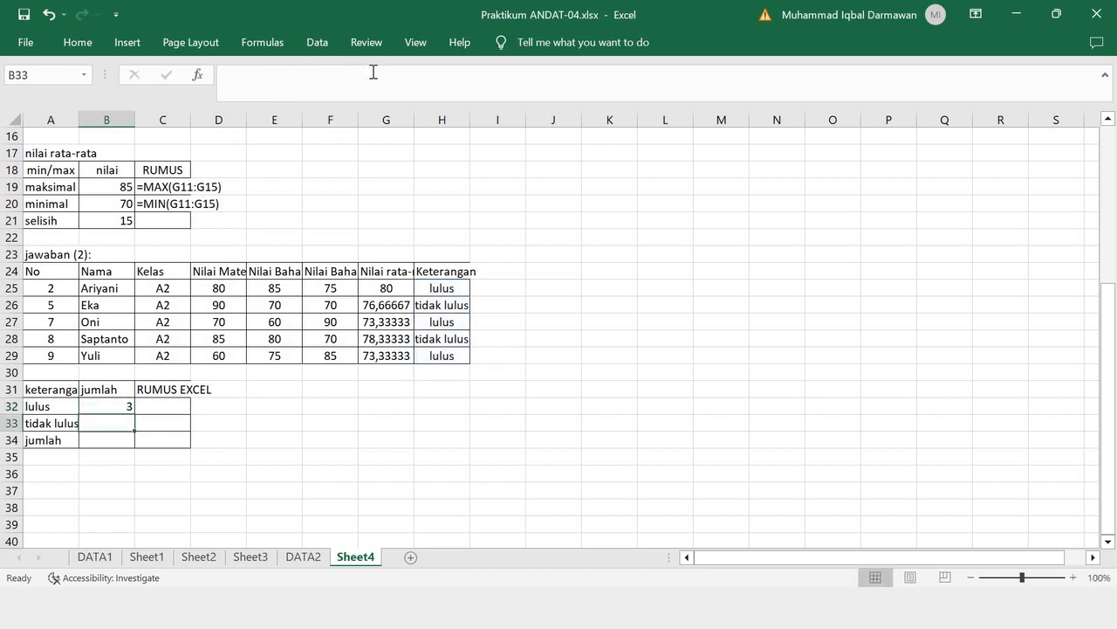
double_click(129, 406)
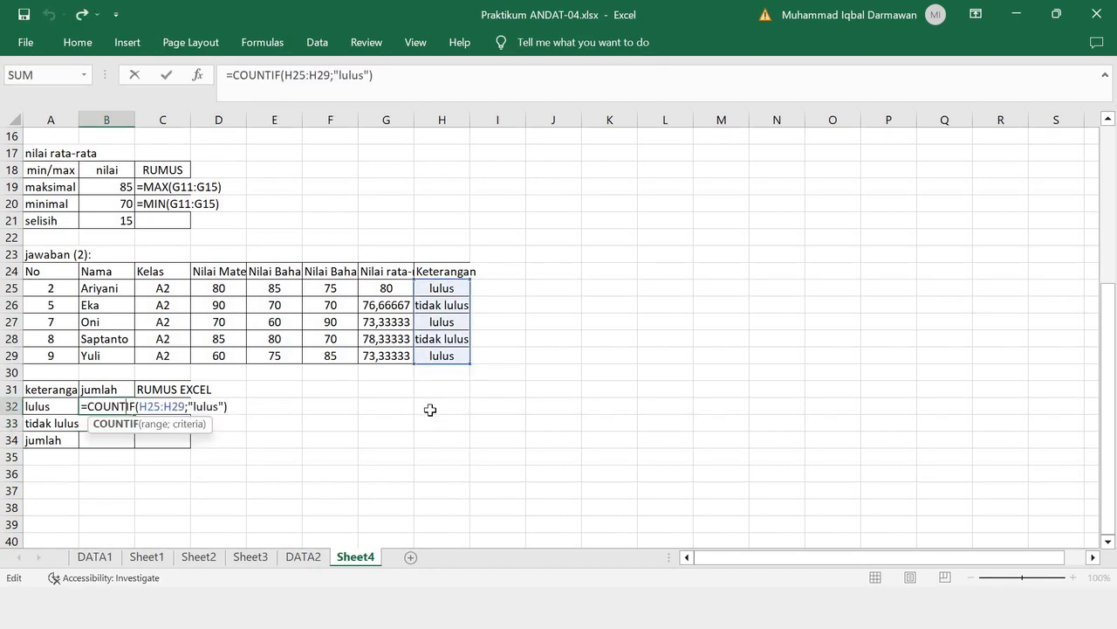
key(Return)
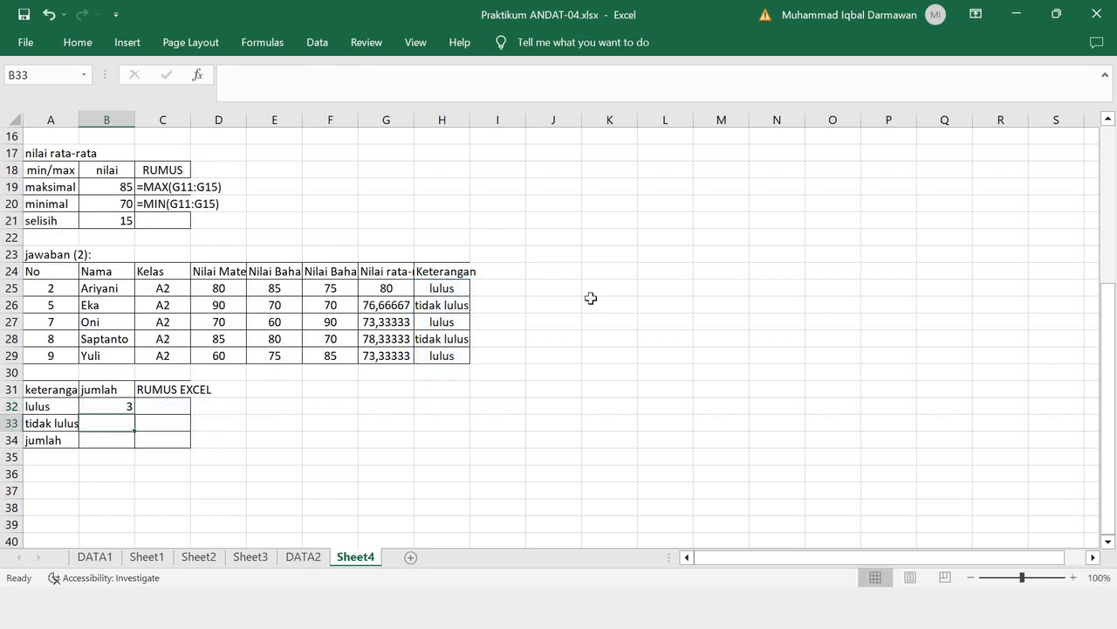
- Correct the Keterangan formula in H25 to =IF(G25>70;"lulus";"tidak lulus") and fill it down to H29
double_click(445, 305)
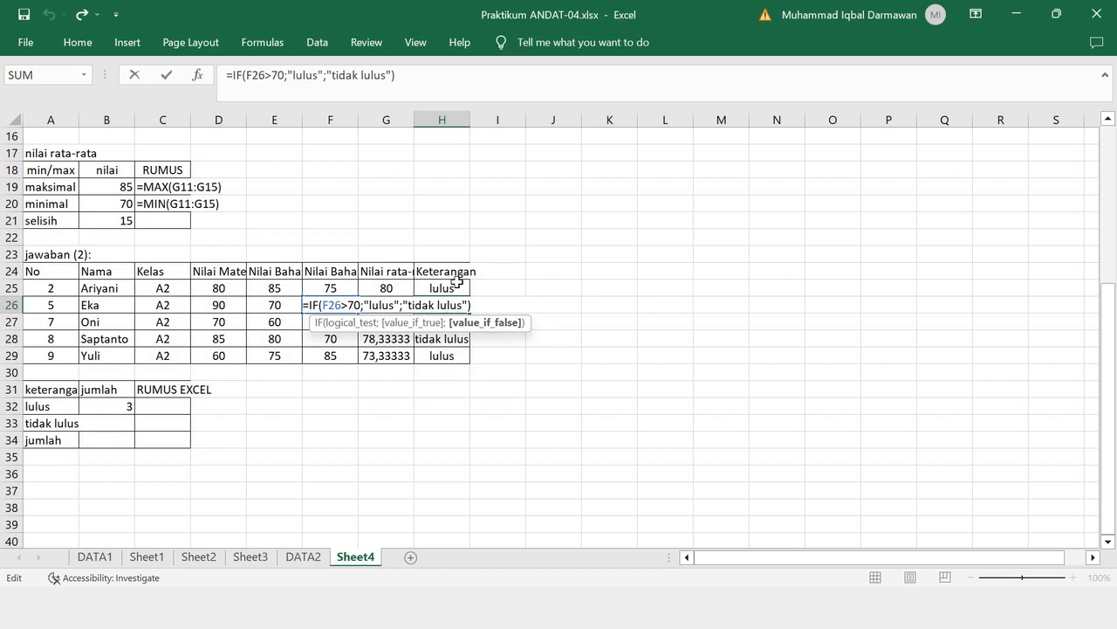
key(Return)
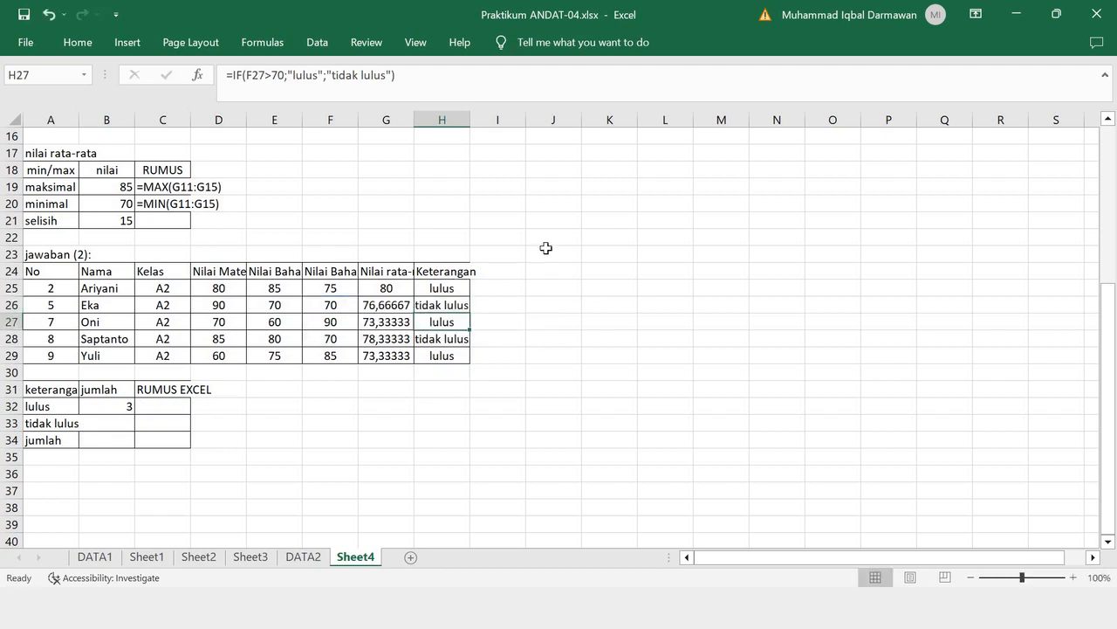
click(453, 291)
double_click(452, 291)
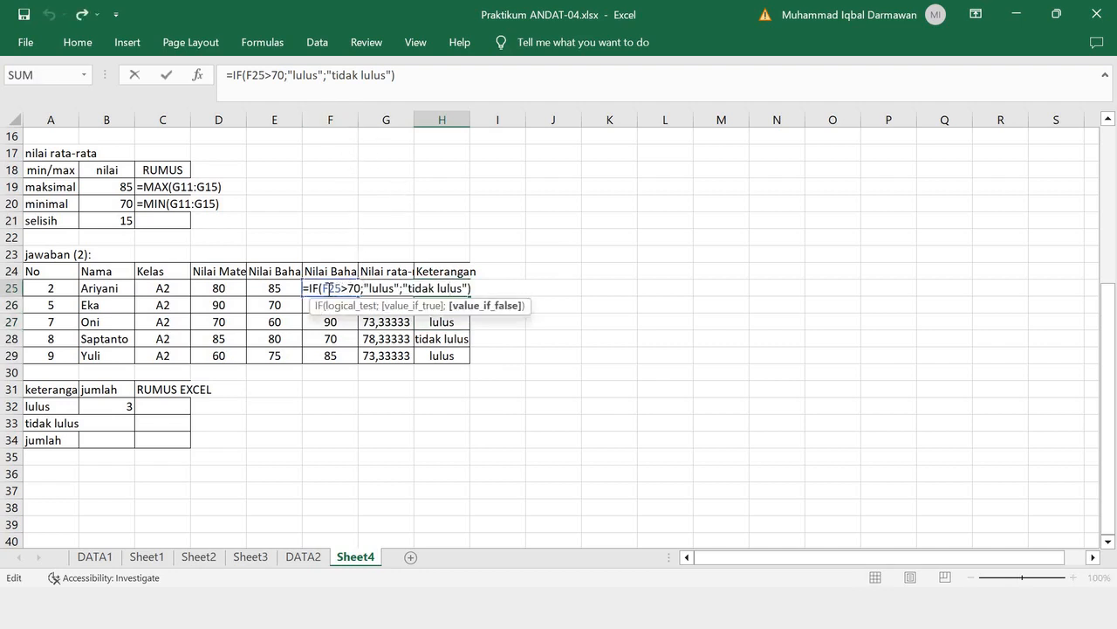
click(329, 288)
key(BackSpace)
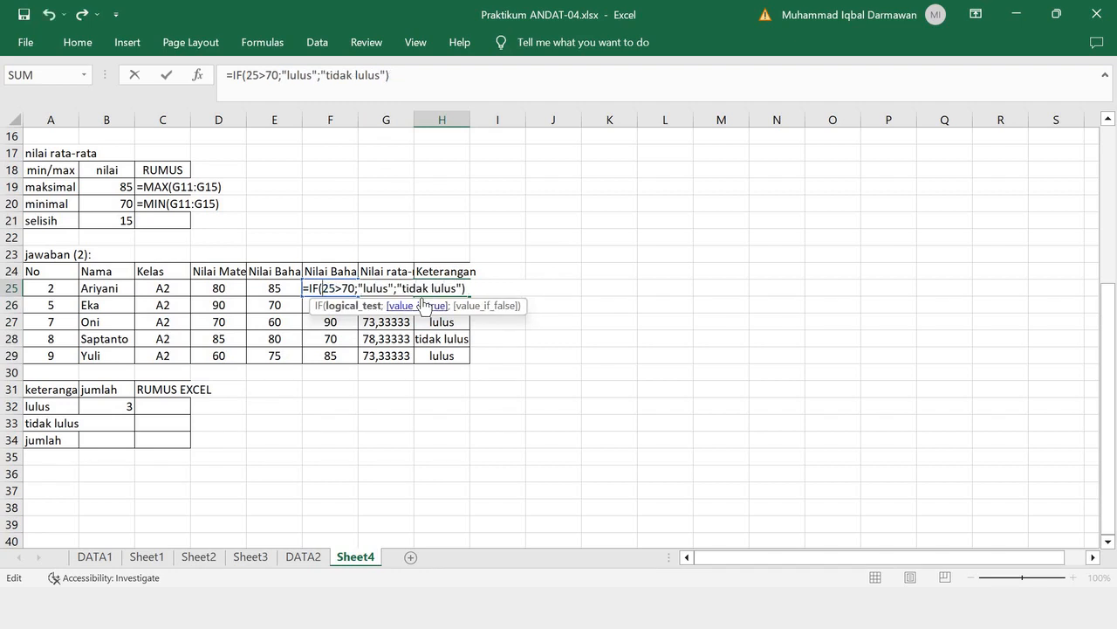
text(g)
key(Escape)
key(Return)
key(Up)
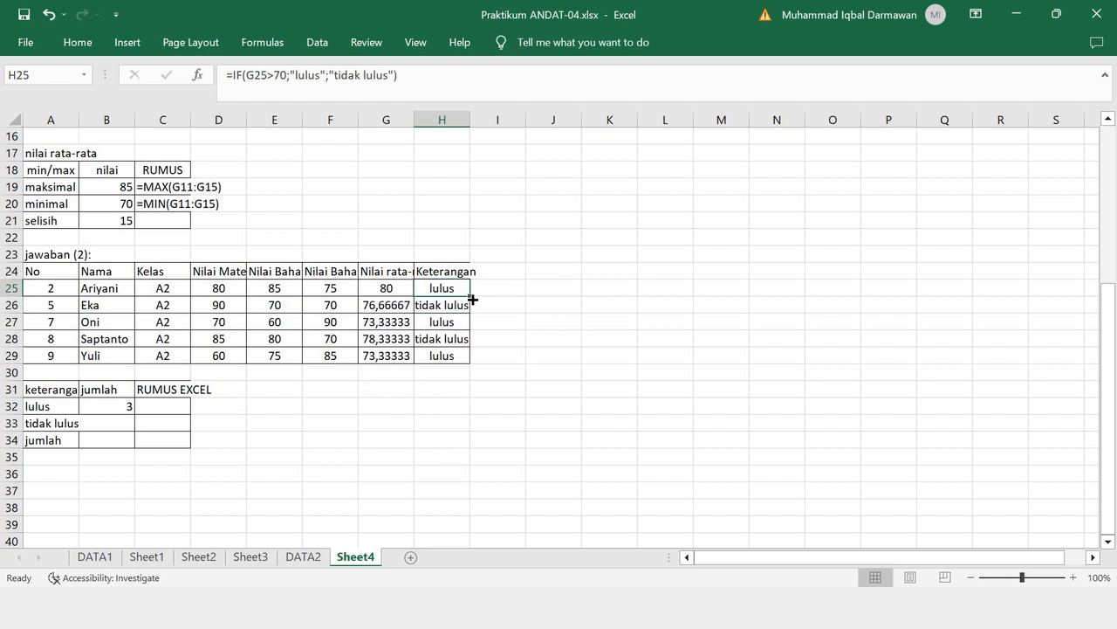
double_click(473, 299)
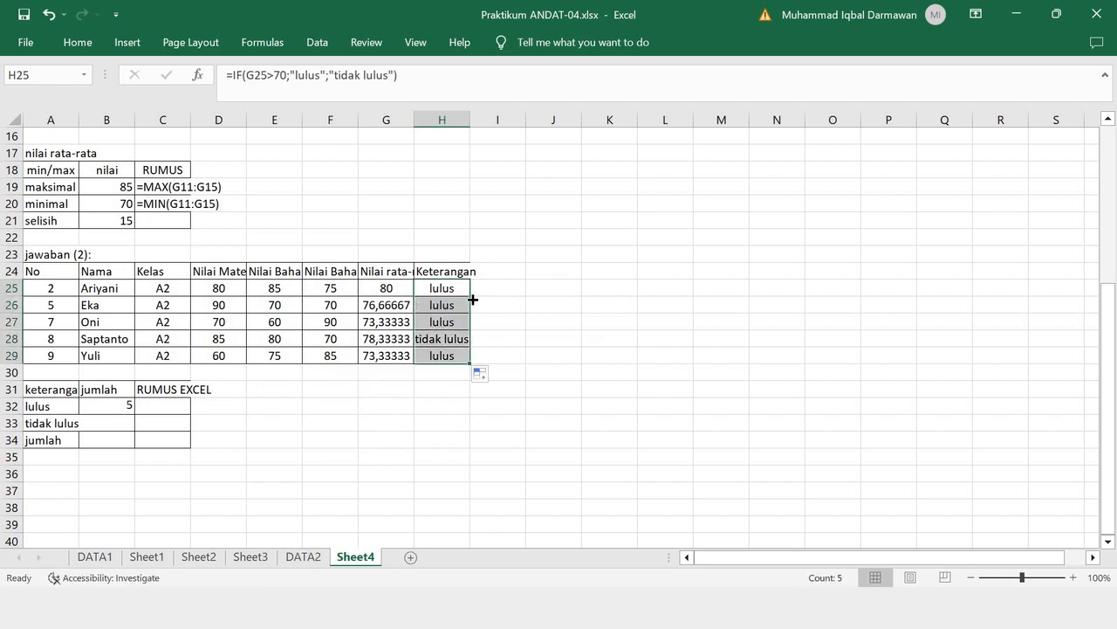
- Copy the B32 formula =COUNTIF(H25:H29;"lulus") as text into C32
click(123, 401)
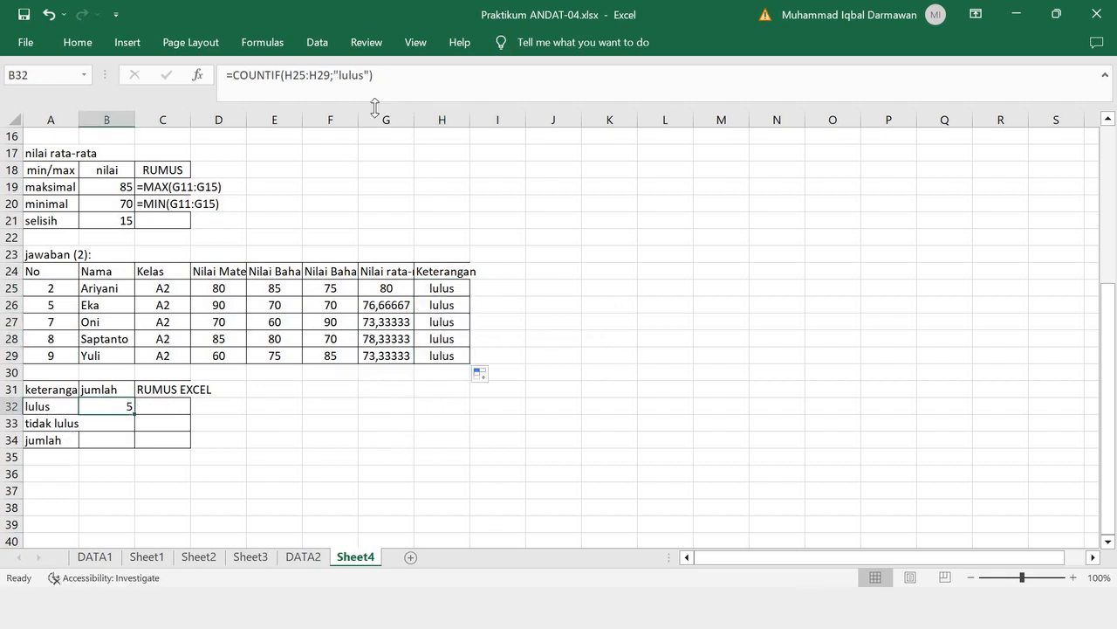
drag(395, 73, 162, 68)
key(ctrl+c)
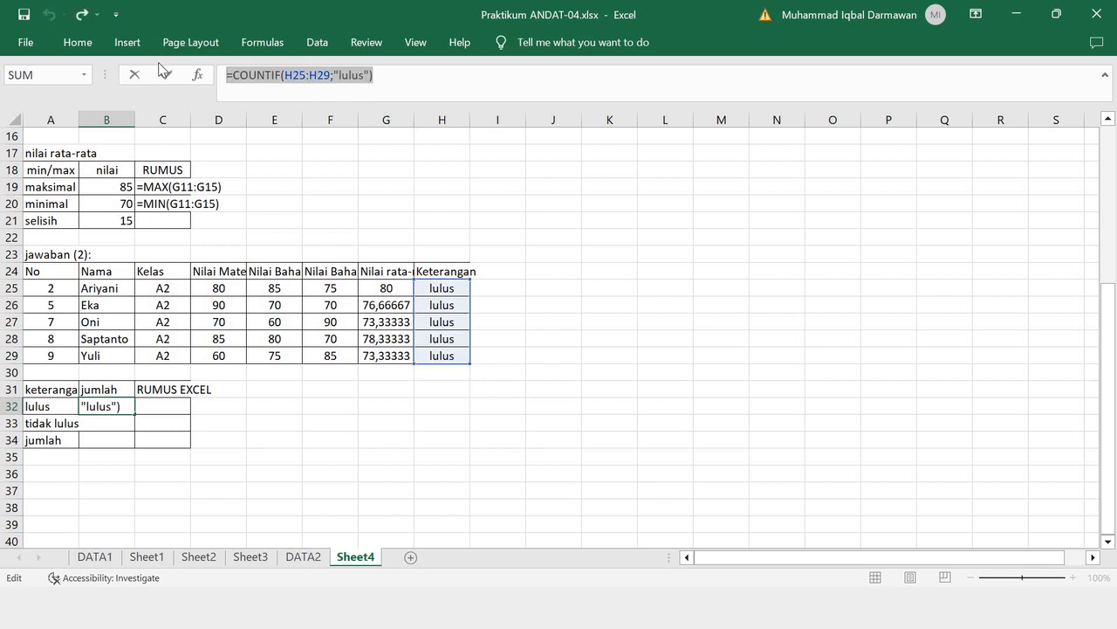
key(Return)
click(160, 406)
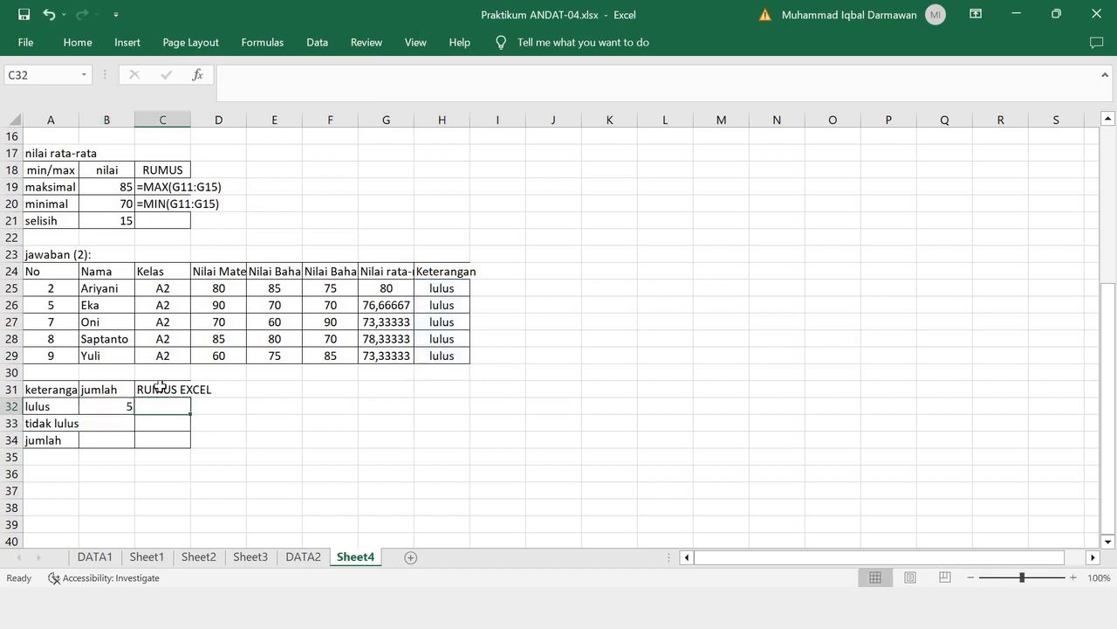
key(F2)
key(ctrl+v)
key(Return)
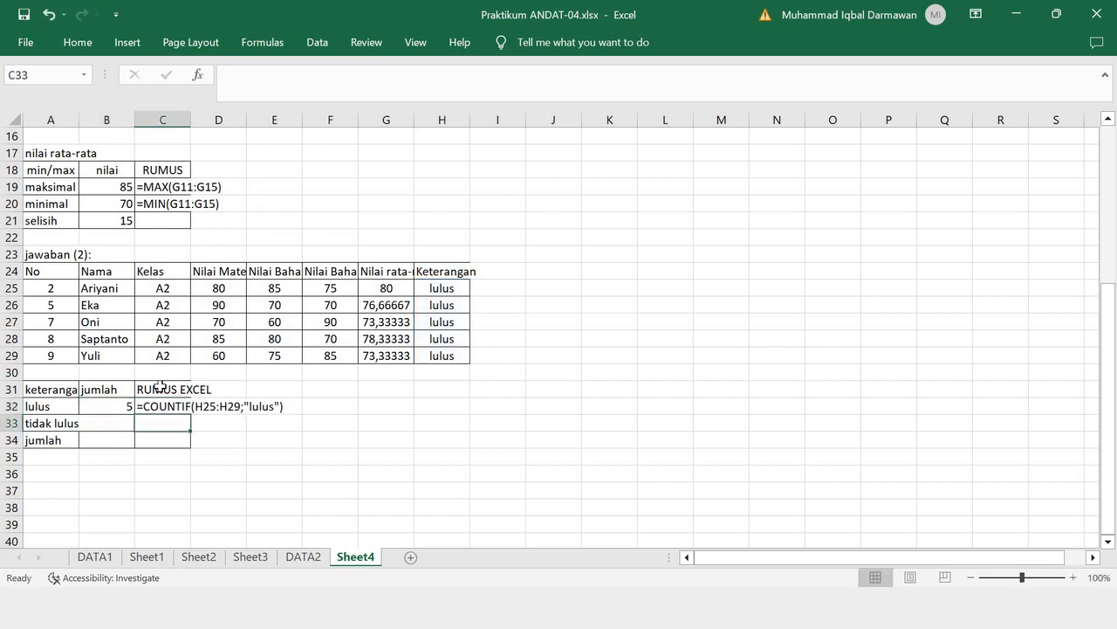
- Widen column A slightly and count the failing class A2 students in B33 with =COUNTIF(H25:H29;"tidak lulus")
click(112, 425)
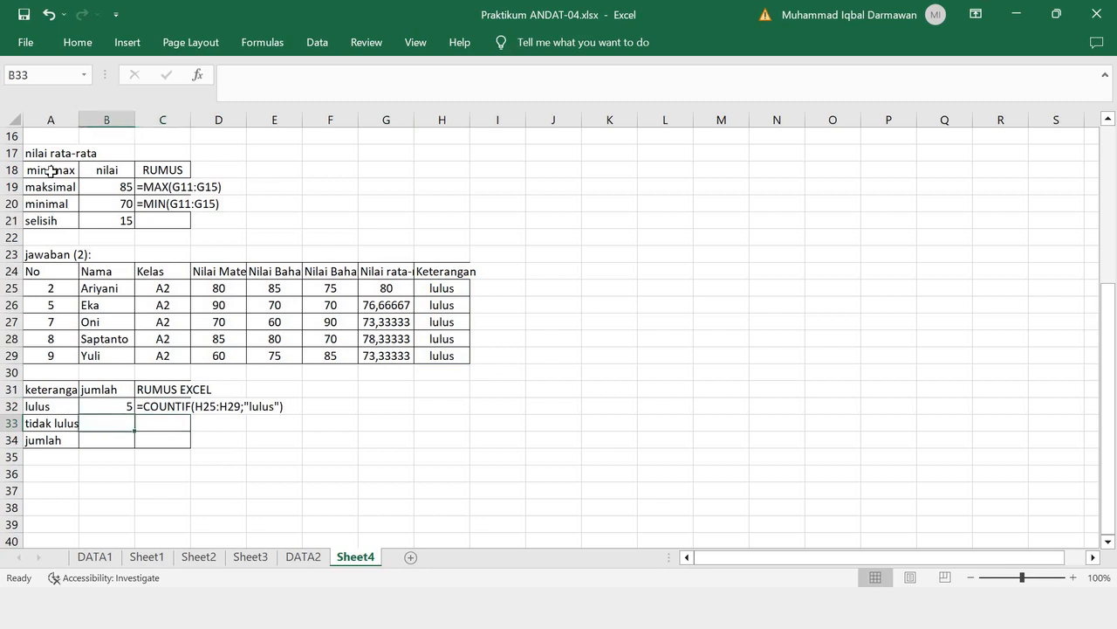
drag(83, 119, 89, 118)
text(=)
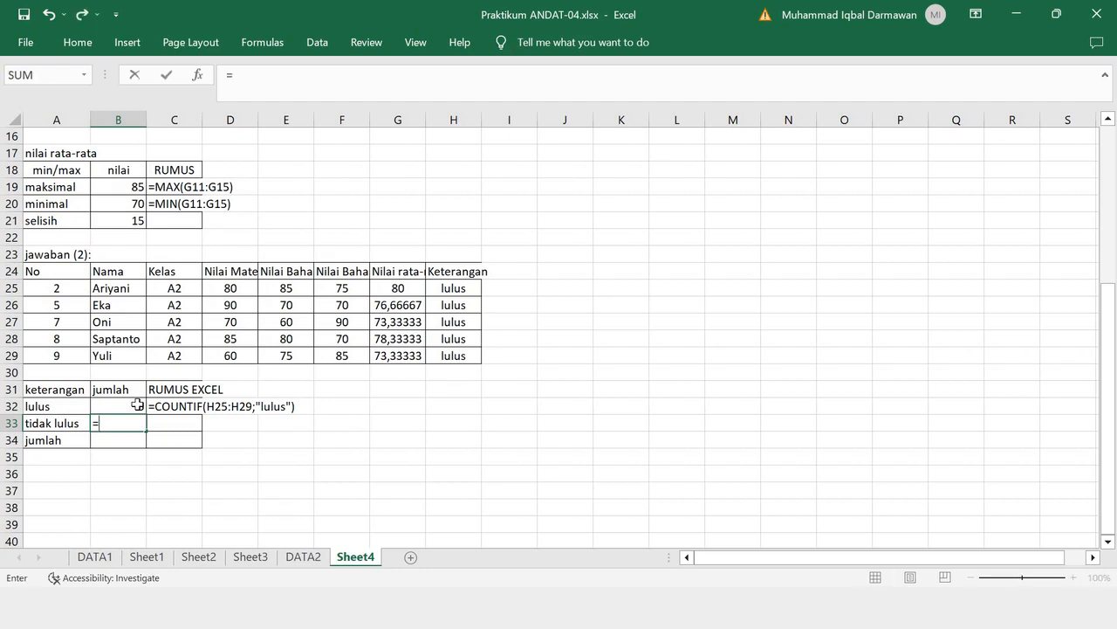
text(COUNTIF)
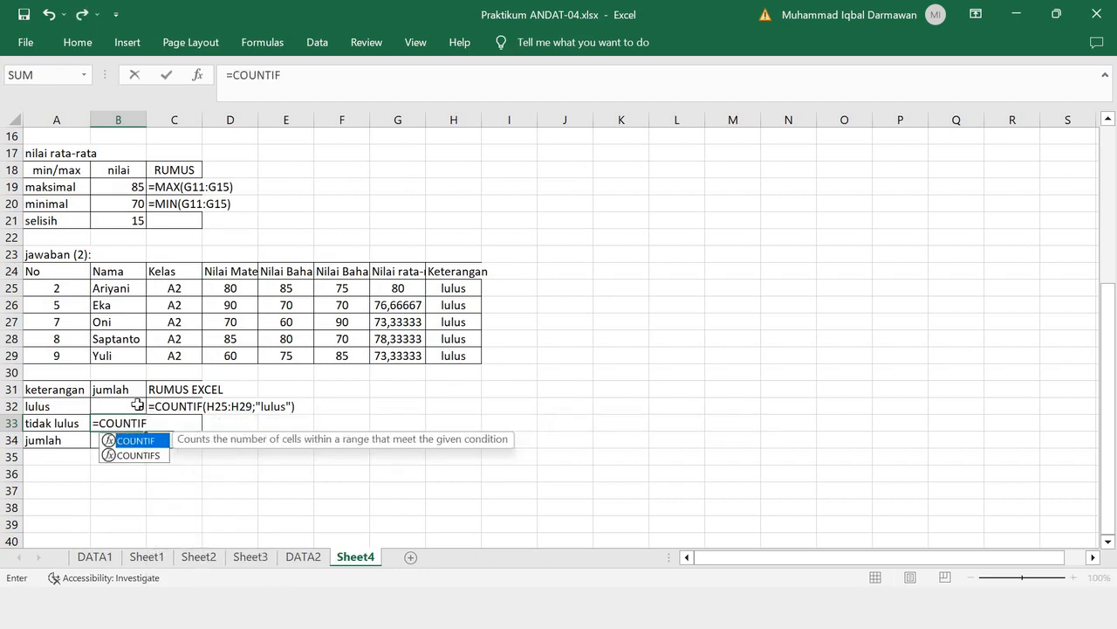
text(()
drag(452, 289, 452, 357)
click(411, 84)
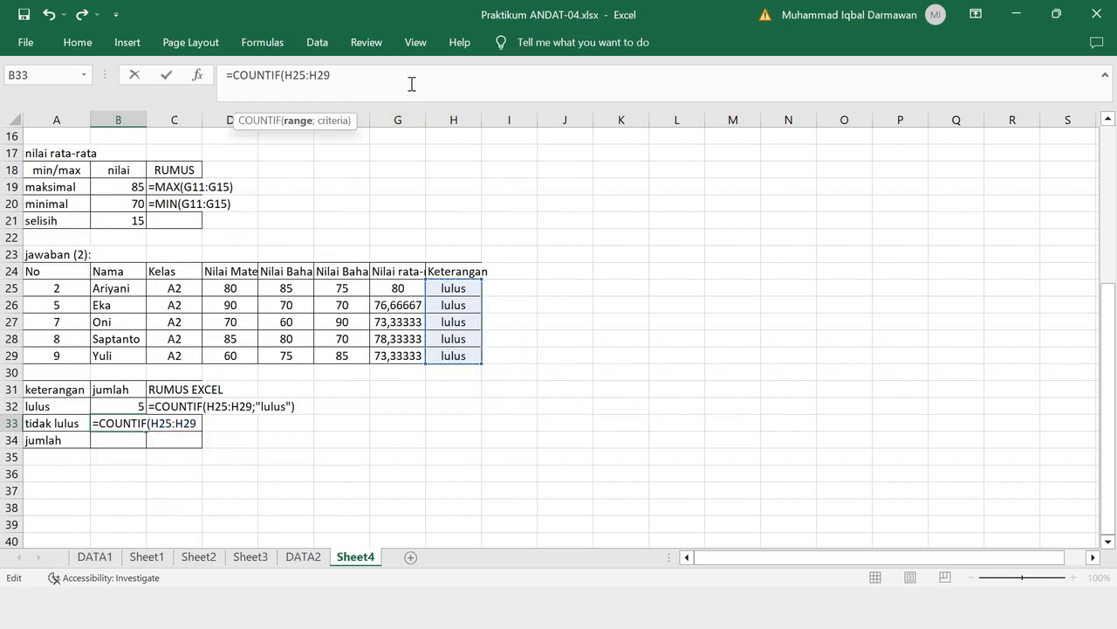
text(;)
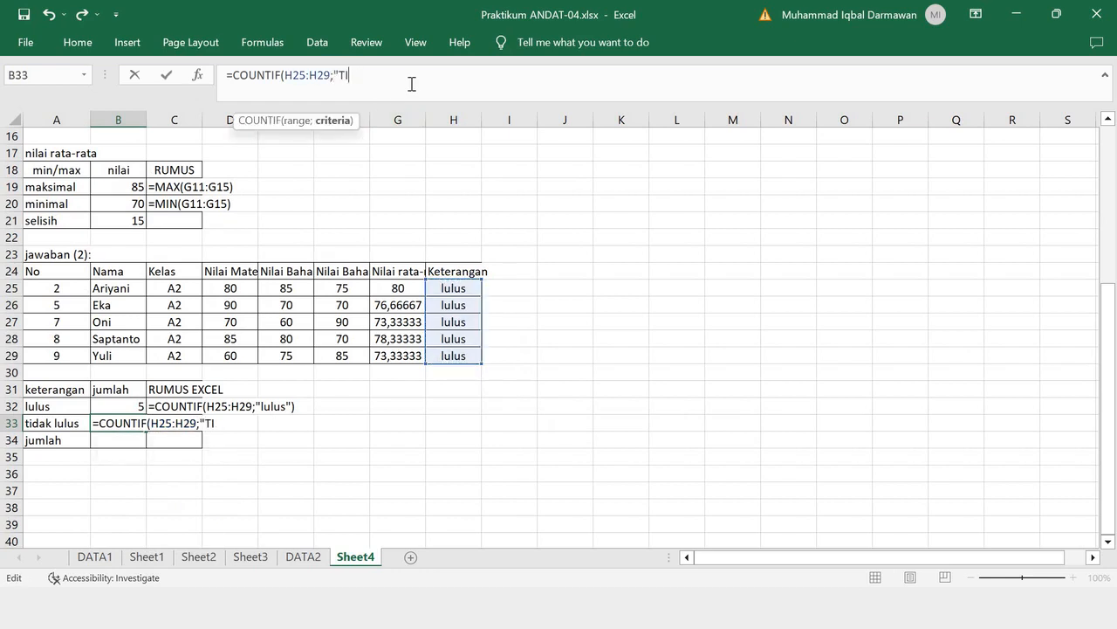
text("tidak lulus")
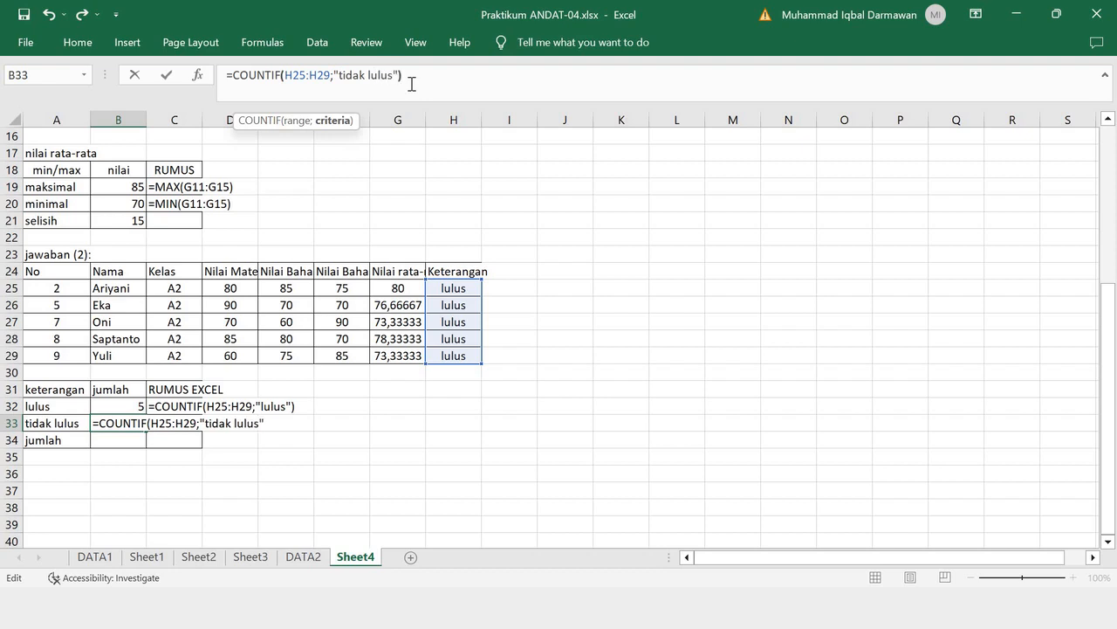
key(Return)
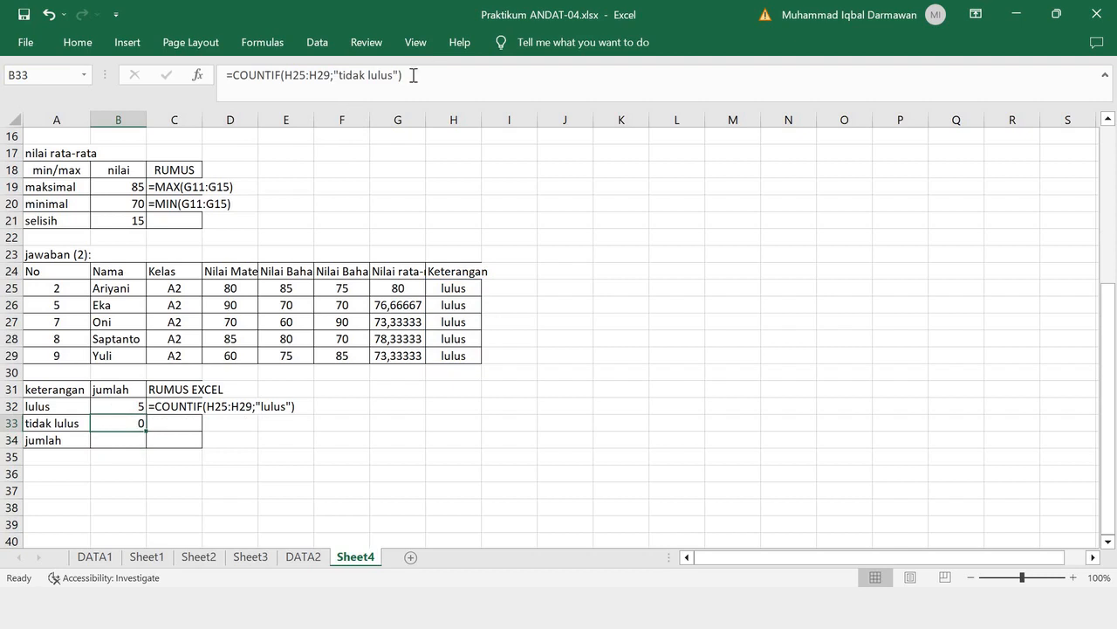
- Copy the B33 formula =COUNTIF(H25:H29;"tidak lulus") as text into C33
drag(415, 75, 173, 79)
key(ctrl+c)
key(Return)
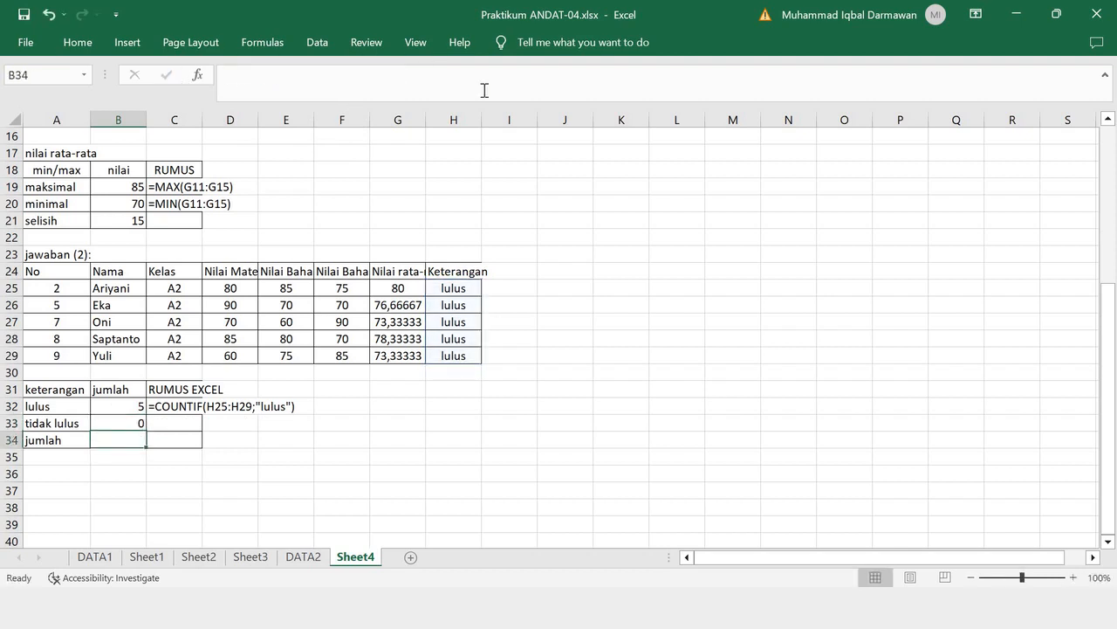
click(183, 425)
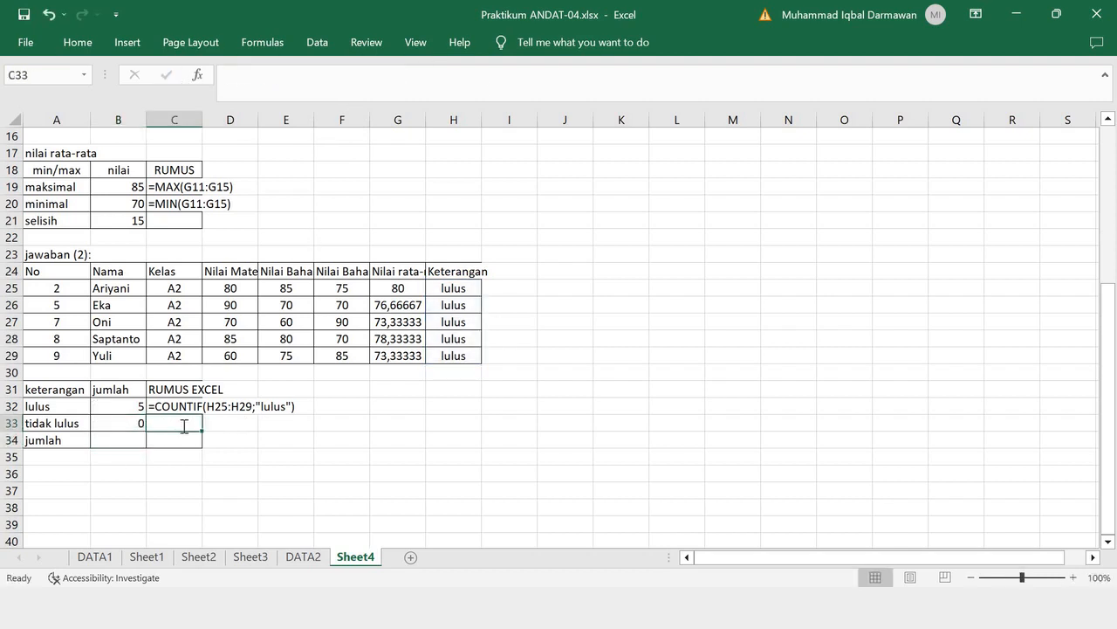
text(=)
key(ctrl+v)
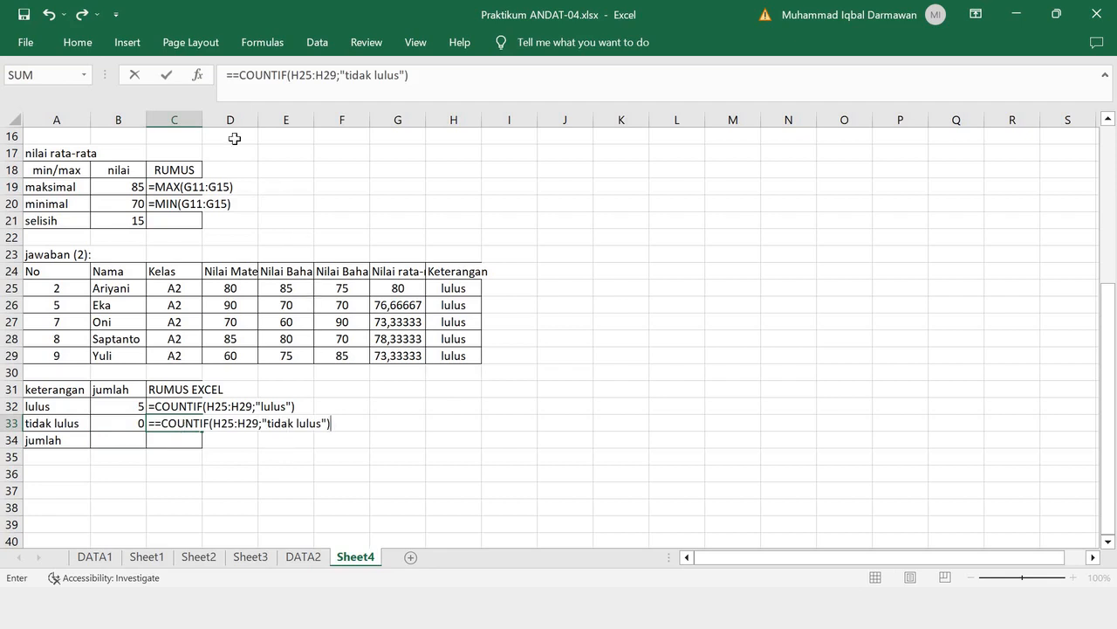
click(249, 76)
key(BackSpace)
key(Return)
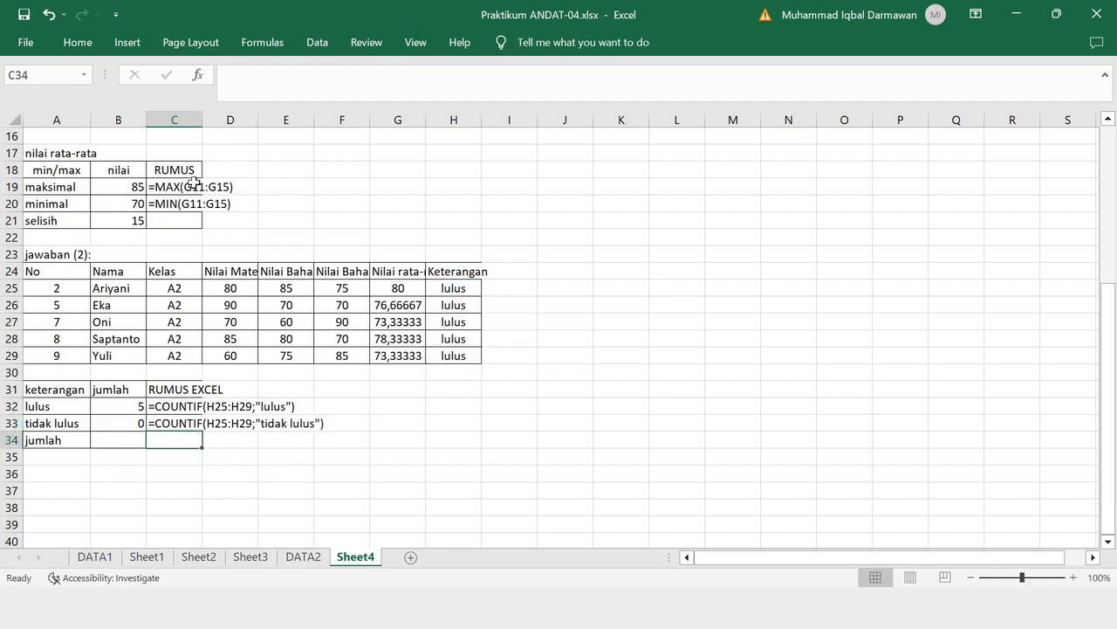
- Total the passing and failing counts in B34 with a SUM formula over B32:B33
click(121, 438)
text(=sum)
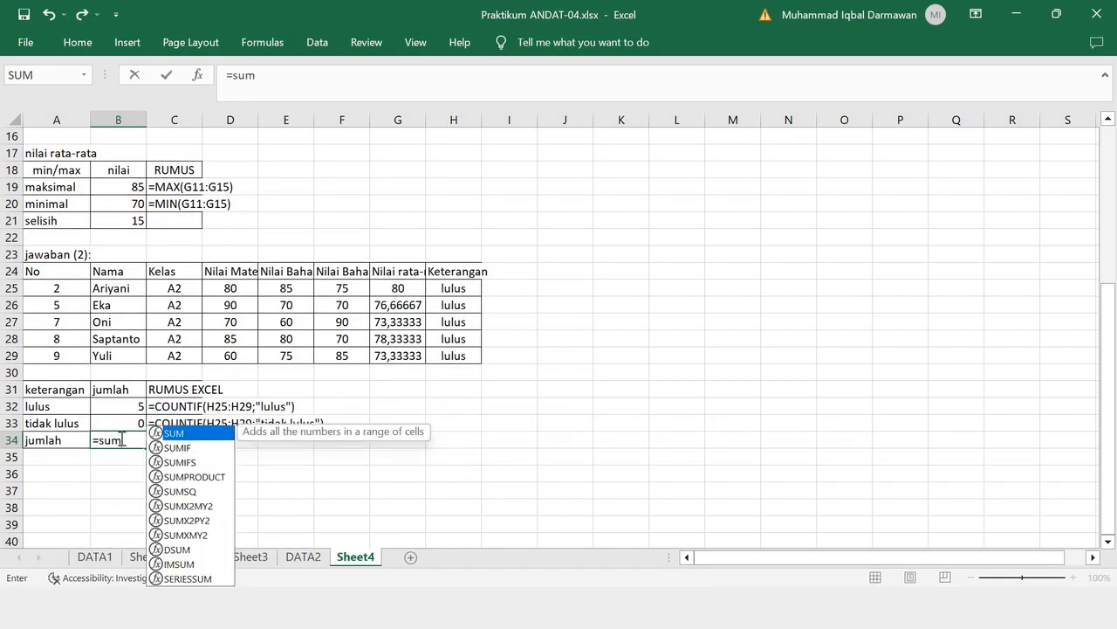
text(()
drag(131, 406, 129, 421)
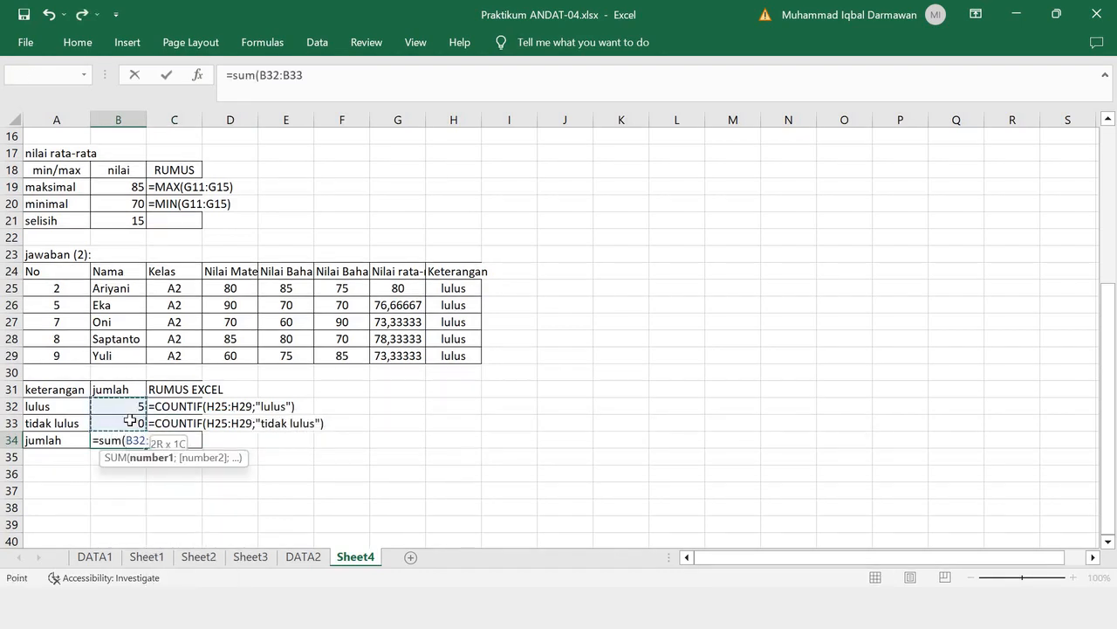
key(Return)
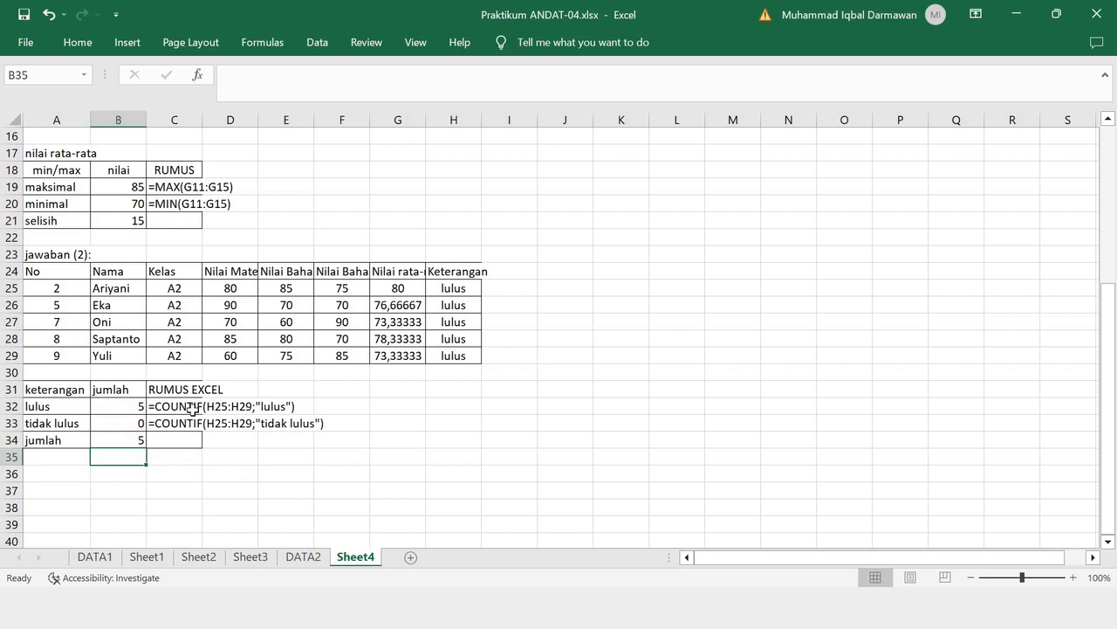
- Review the COUNTIF formula text in C32 against the Keterangan range H25:H29 and look over the sheet's answer tables
click(191, 408)
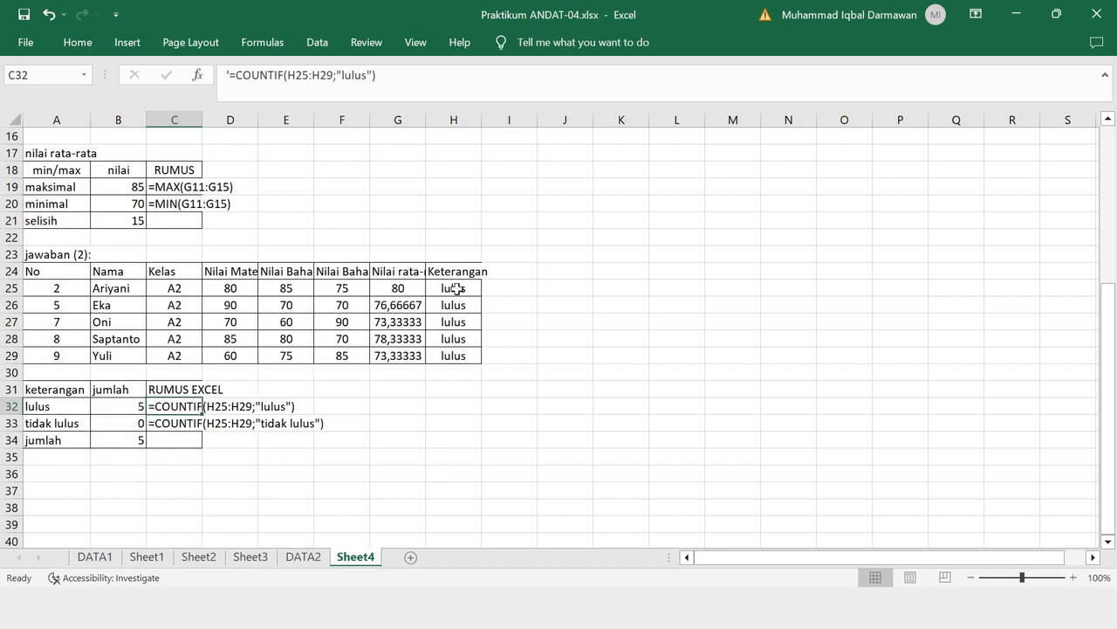
drag(457, 288, 455, 359)
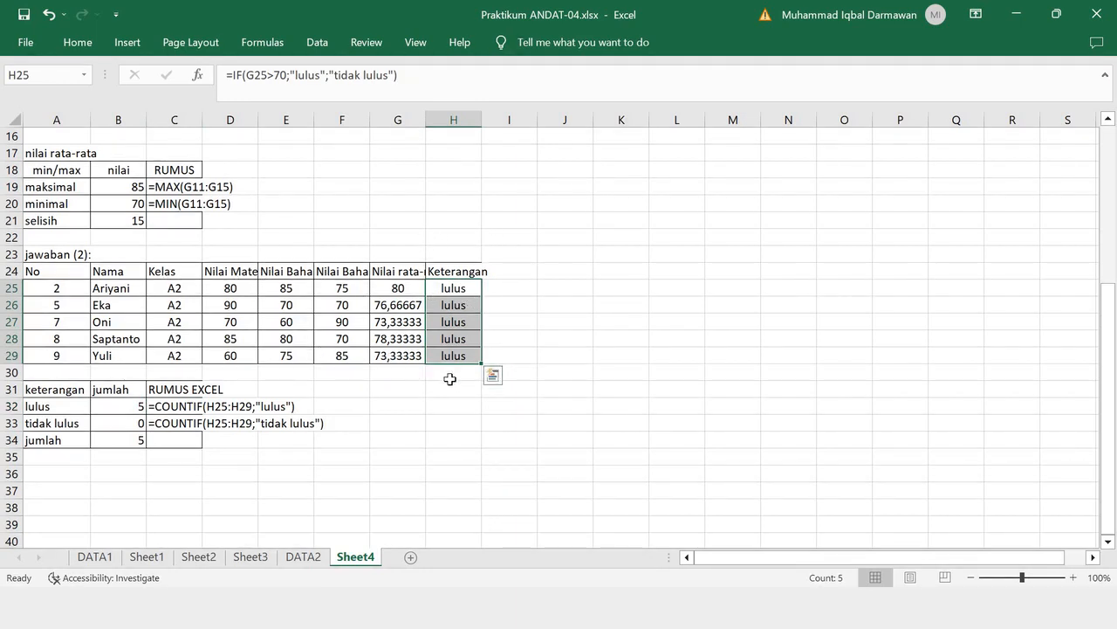
scroll(451, 379, up, 2)
scroll(454, 382, down, 2)
scroll(454, 382, up, 2)
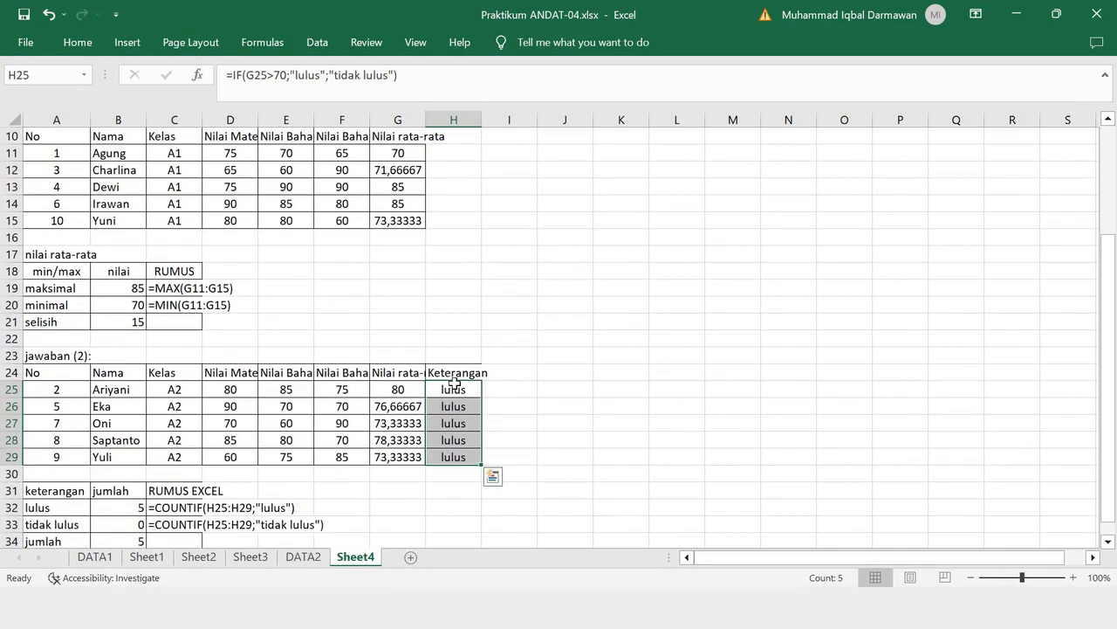
scroll(454, 382, up, 1)
scroll(454, 384, down, 2)
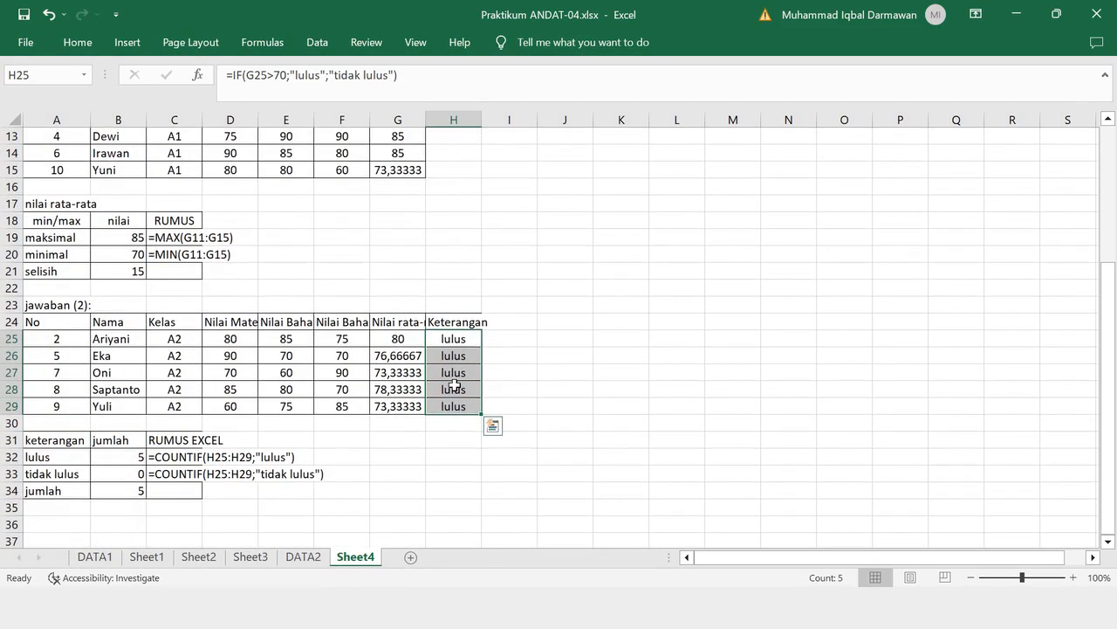
- Switch to the presentation slide show and advance to the closing "SELESAI" slide
key(alt+Tab)
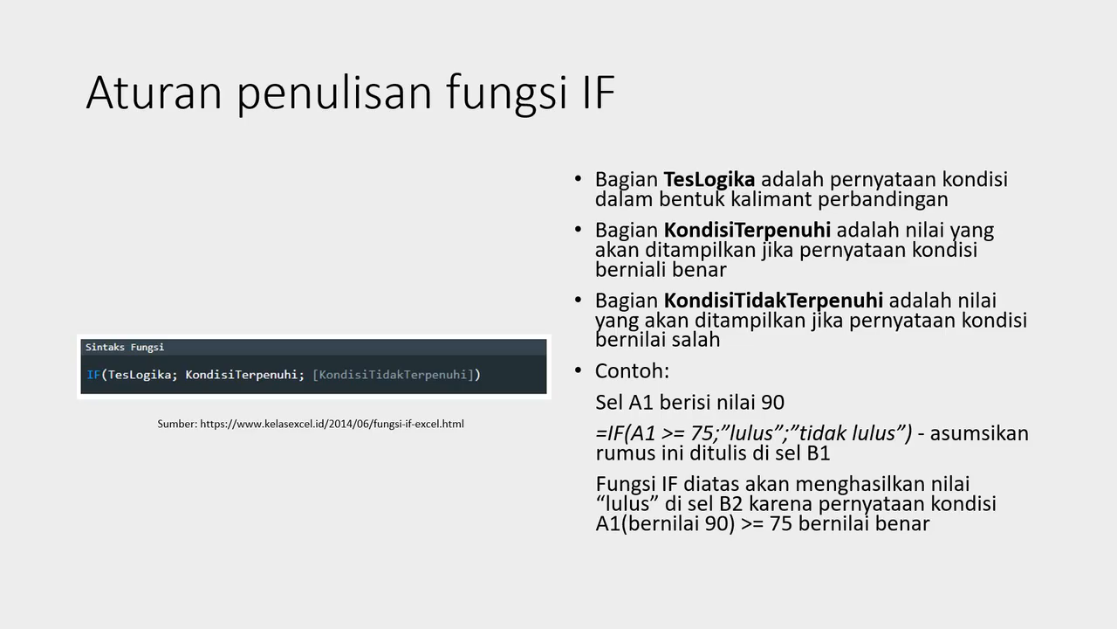
key(Right)
key(Right)
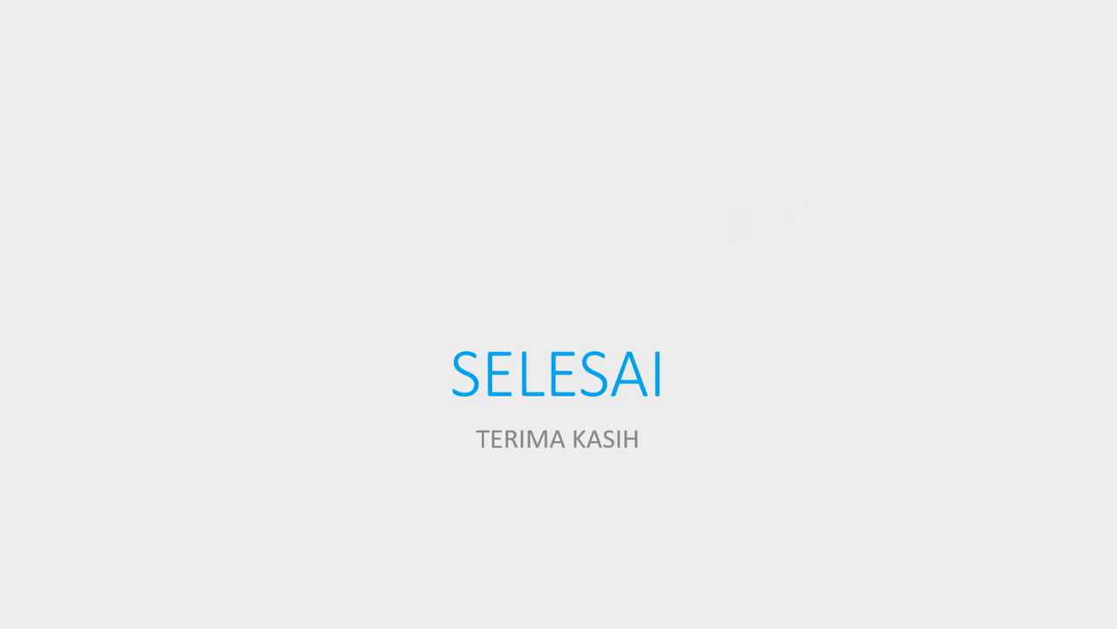